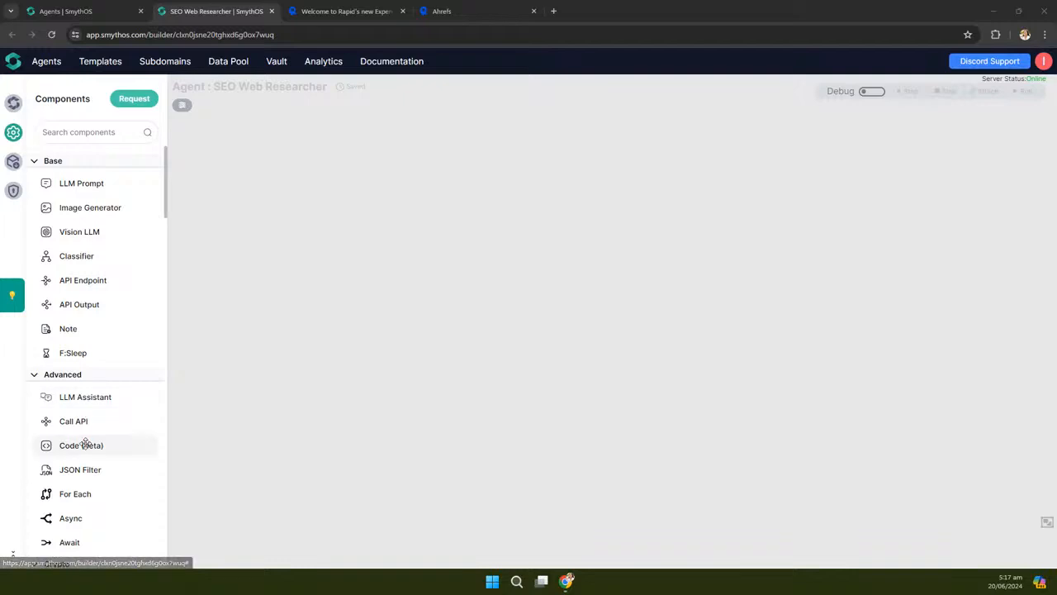
Drop API Endpoint, Call API, JSON Filter and LLM Prompt components onto the agent canvas
left_click_drag(94, 282, 398, 237)
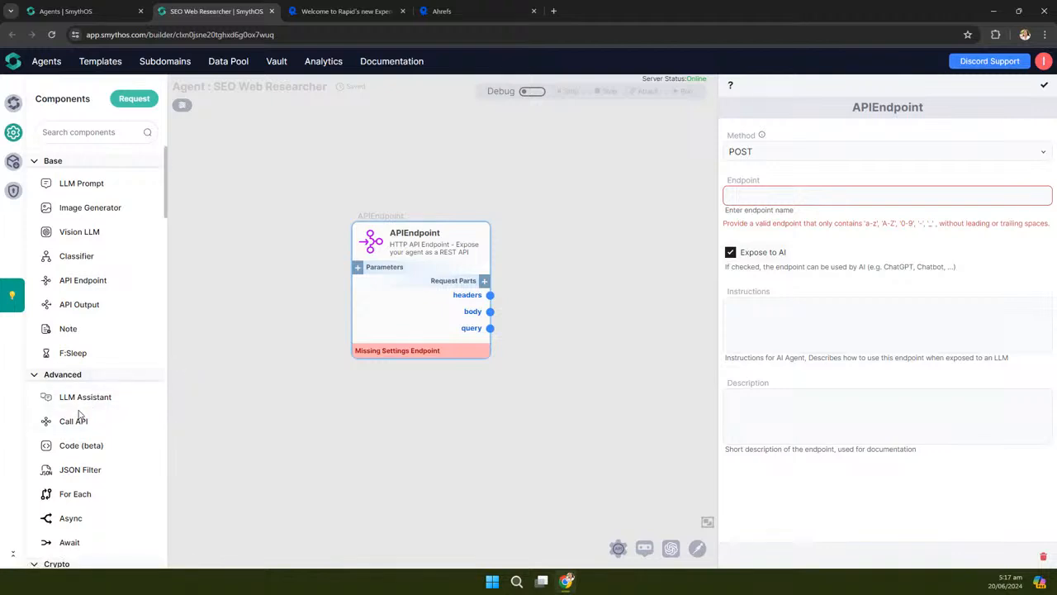
left_click_drag(73, 421, 588, 157)
left_click_drag(574, 345, 429, 359)
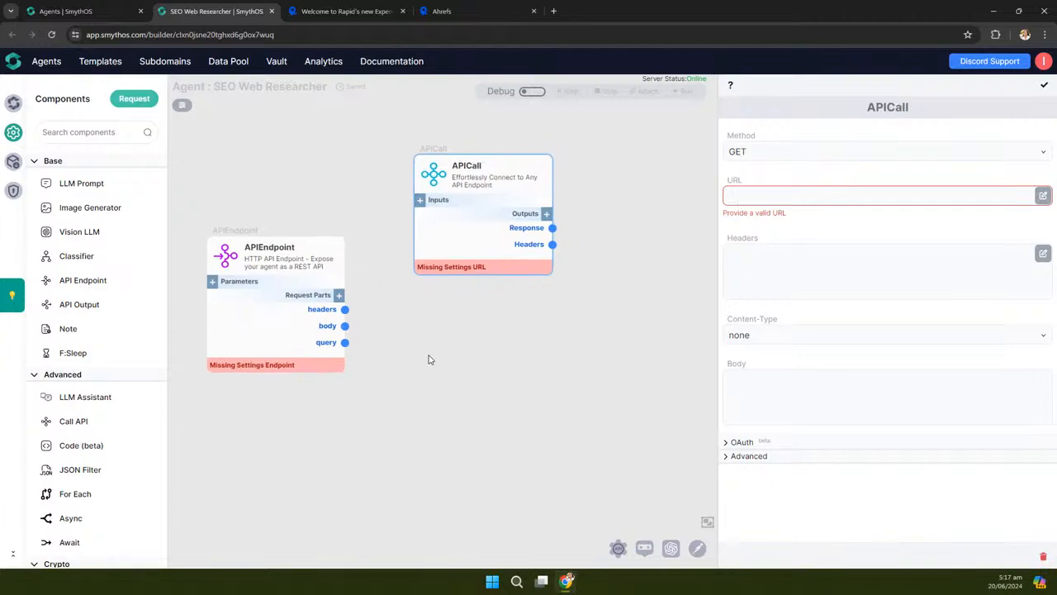
left_click_drag(721, 319, 828, 320)
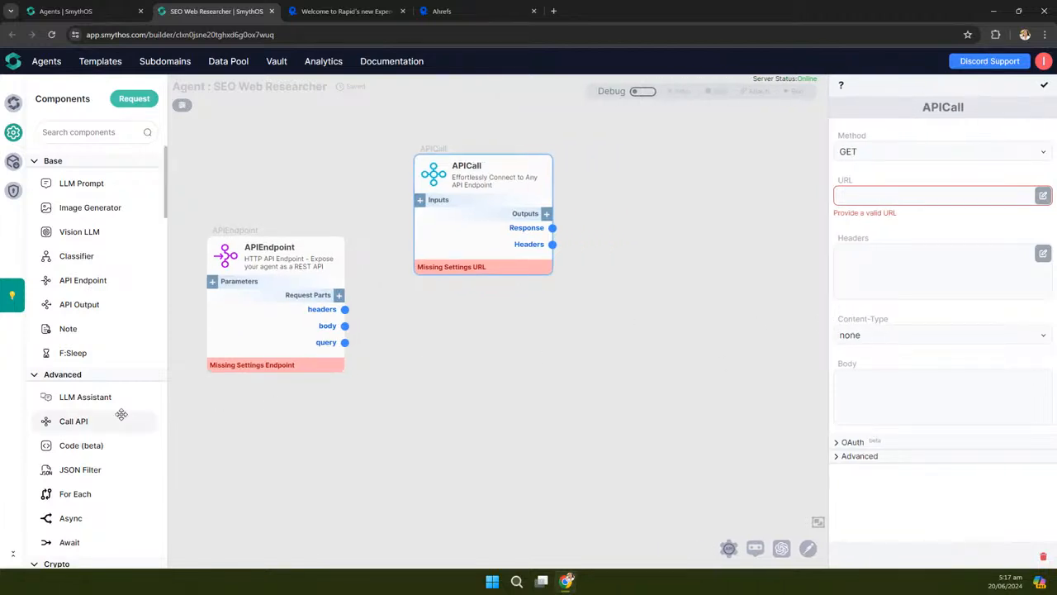
left_click_drag(71, 470, 626, 376)
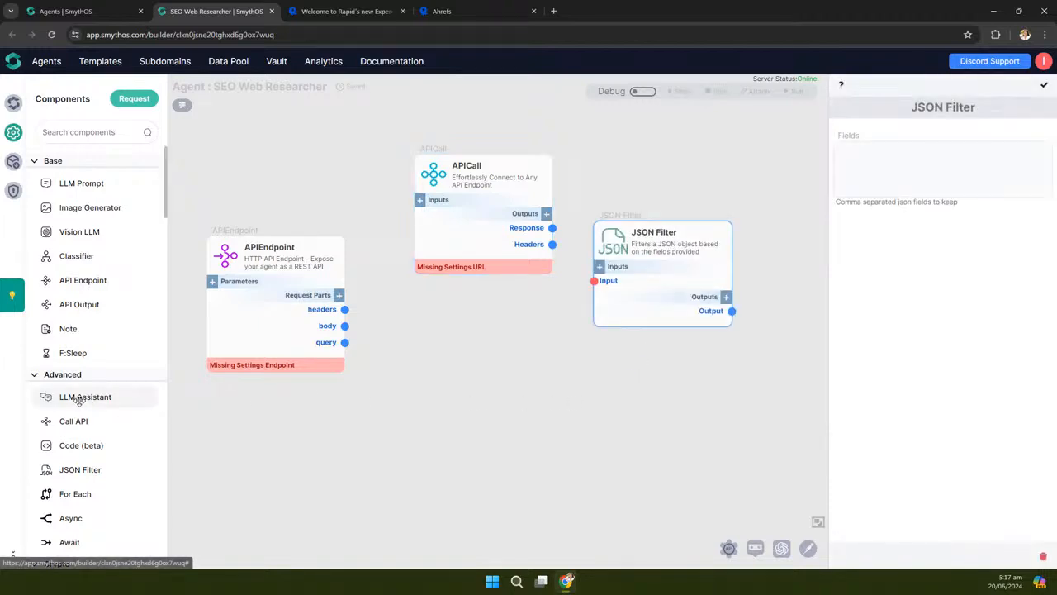
left_click_drag(72, 183, 654, 412)
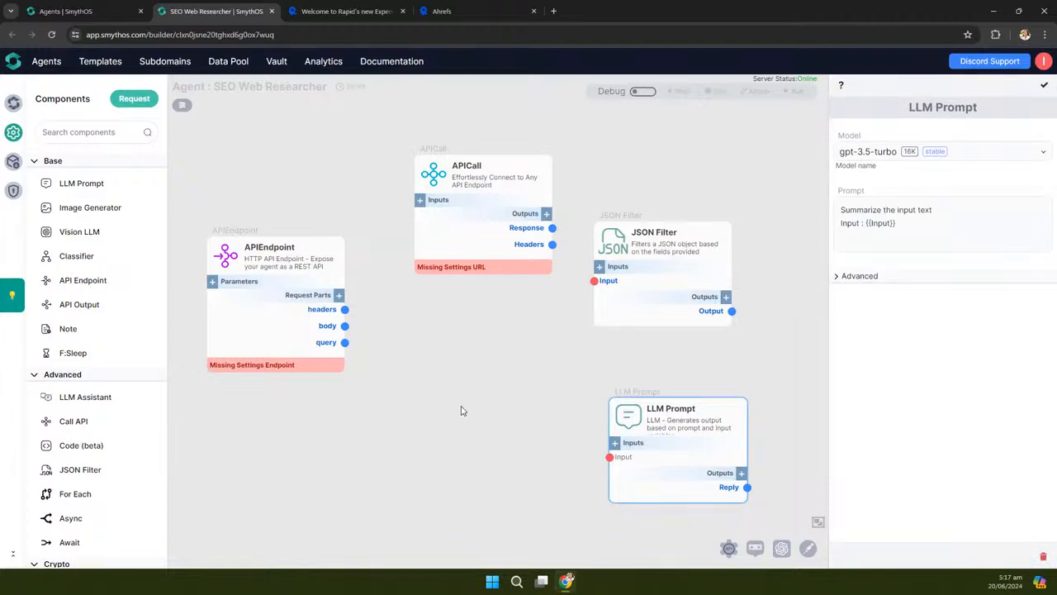
Arrange the nodes: LLM Prompt at upper right, JSON Filter to the right, APICall lower right
scroll(460, 411, "down", 3)
left_click_drag(572, 417, 691, 215)
left_click_drag(640, 312, 776, 331)
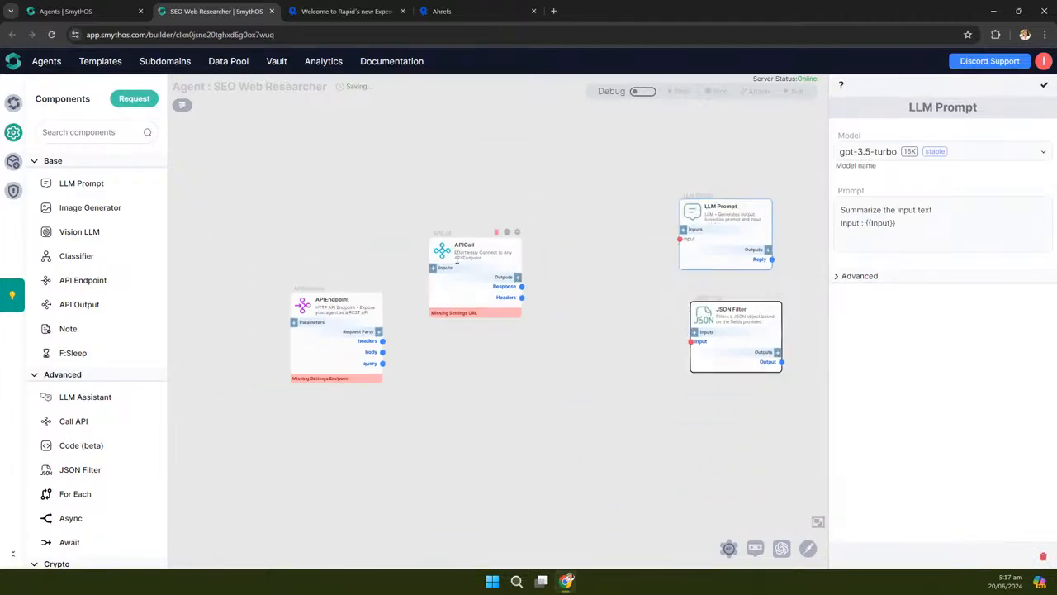
left_click_drag(485, 296, 518, 285)
scroll(354, 344, "up", 1)
scroll(354, 343, "up", 3)
left_click_drag(557, 334, 500, 378)
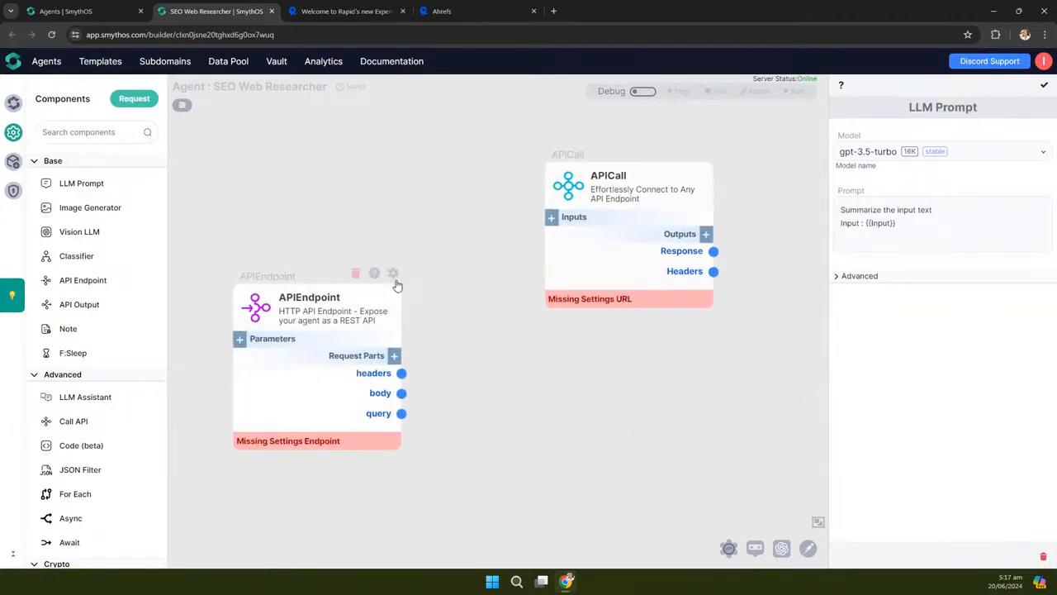
Set the APIEndpoint request method to GET
left_click(392, 275)
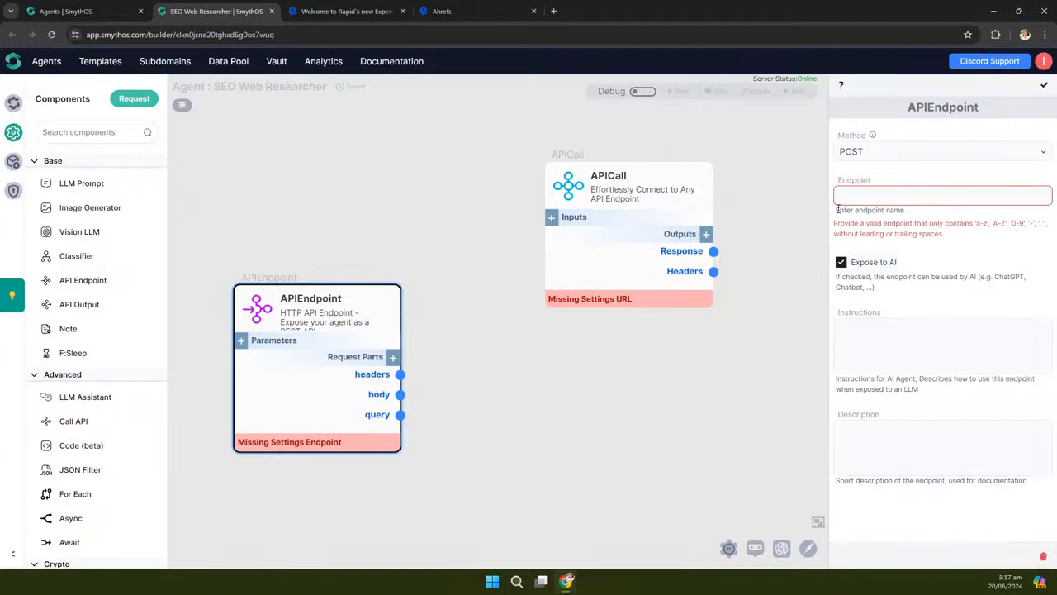
left_click(879, 155)
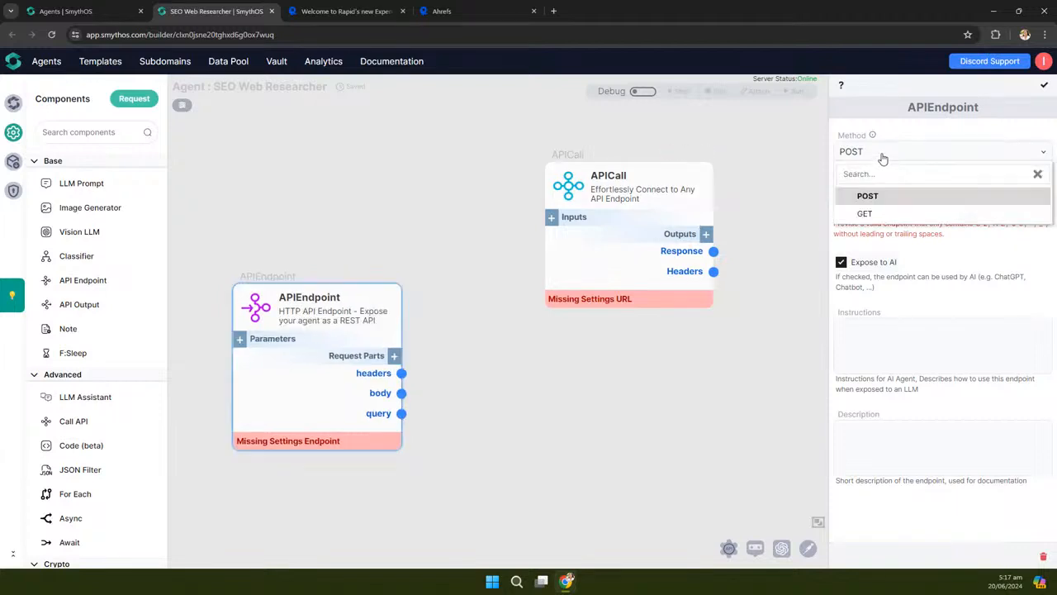
left_click(863, 214)
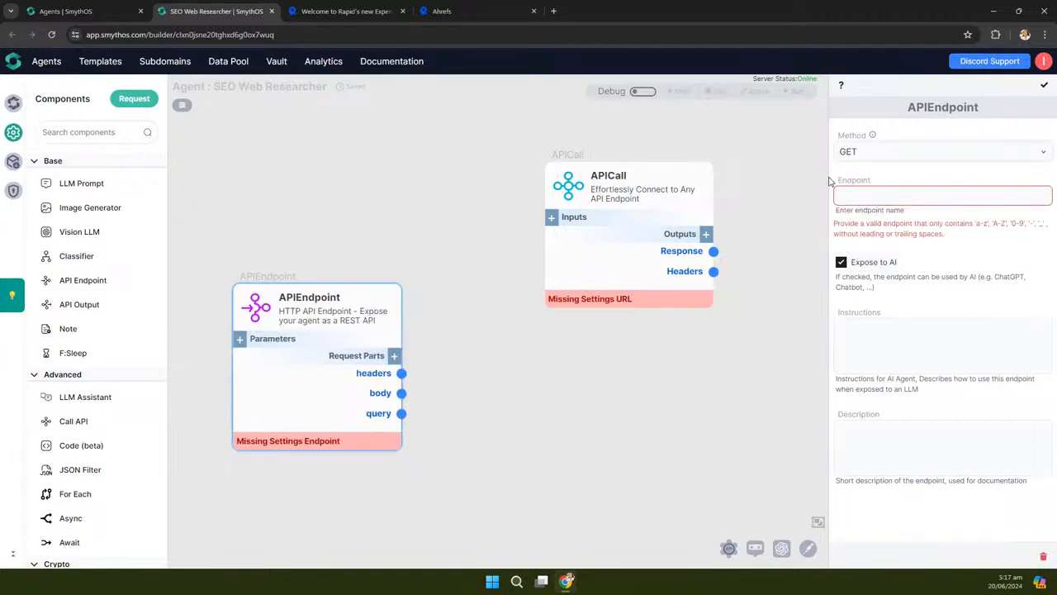
left_click_drag(555, 163, 525, 162)
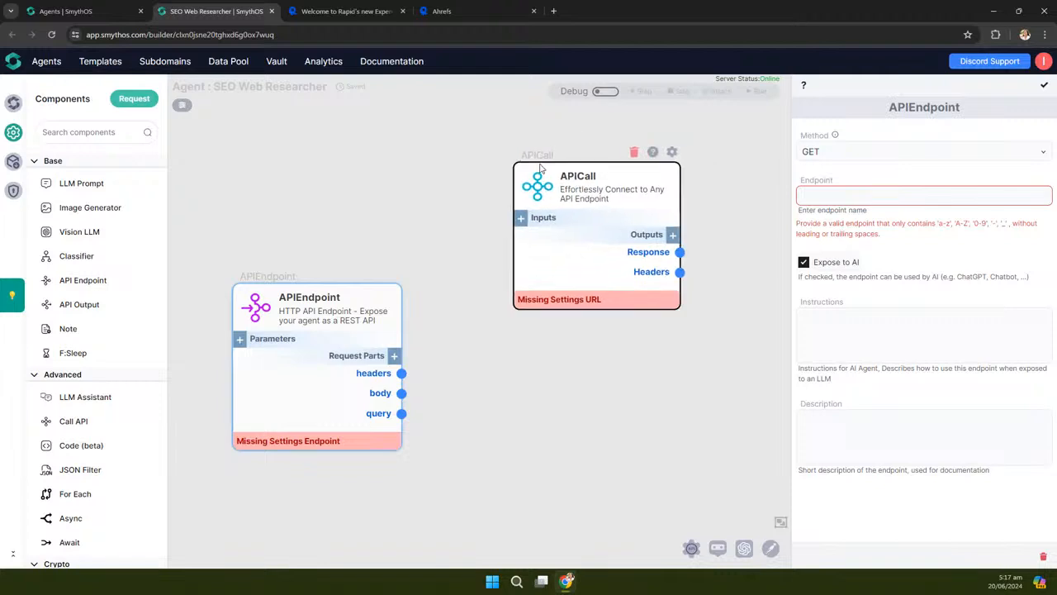
Name the endpoint analyze_keyword and save the endpoint settings
left_click(818, 197)
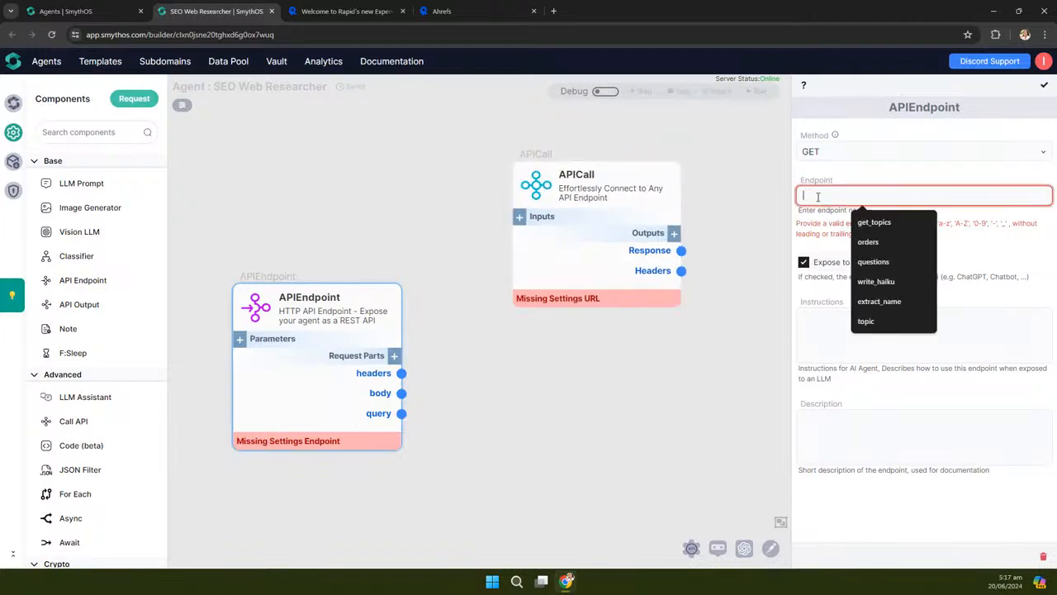
left_click(869, 176)
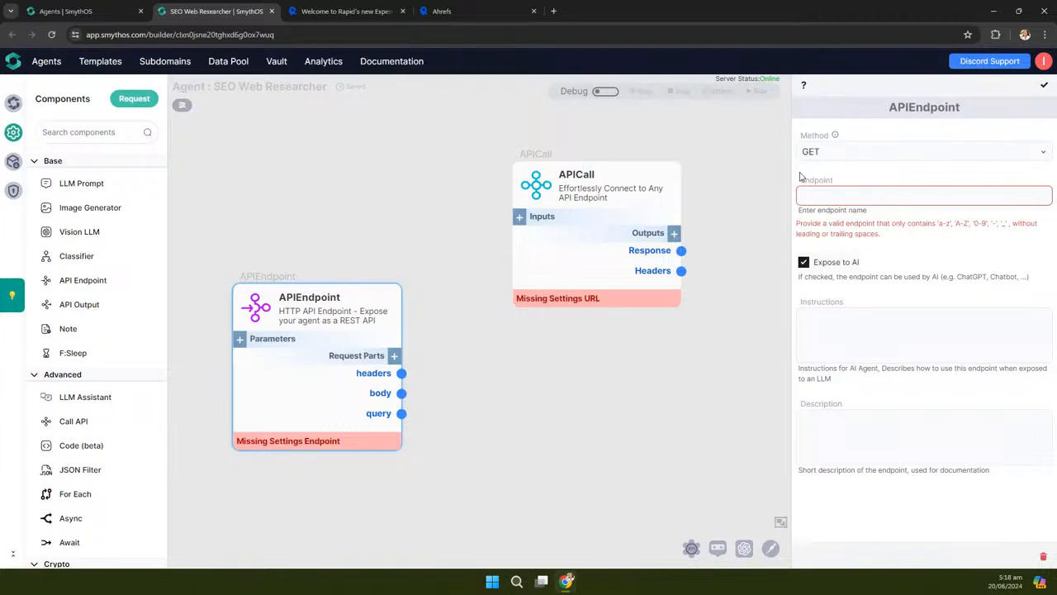
left_click(813, 197)
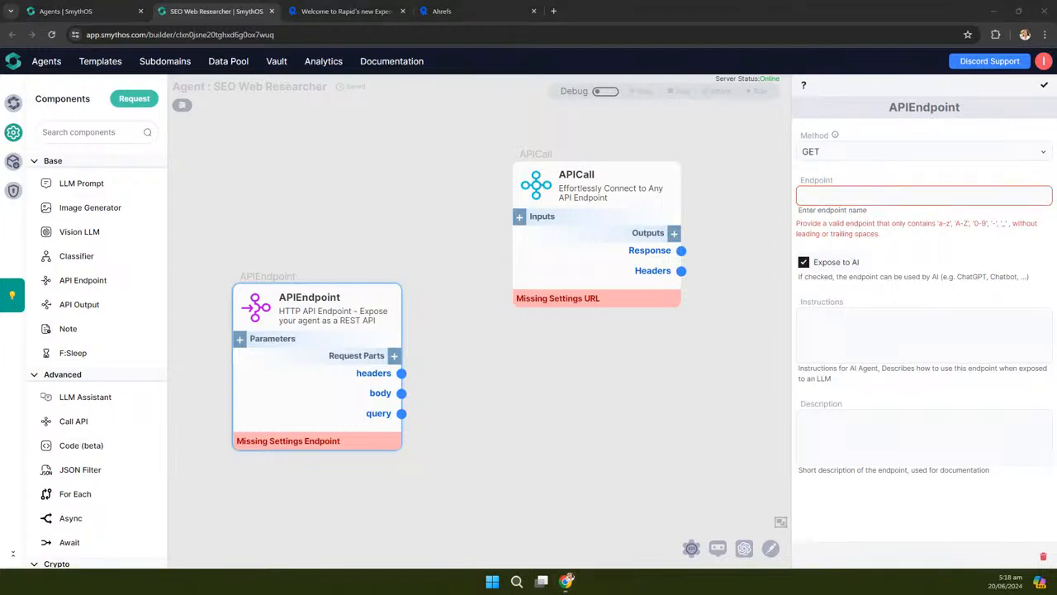
left_click(857, 196)
type("analyze_keyword")
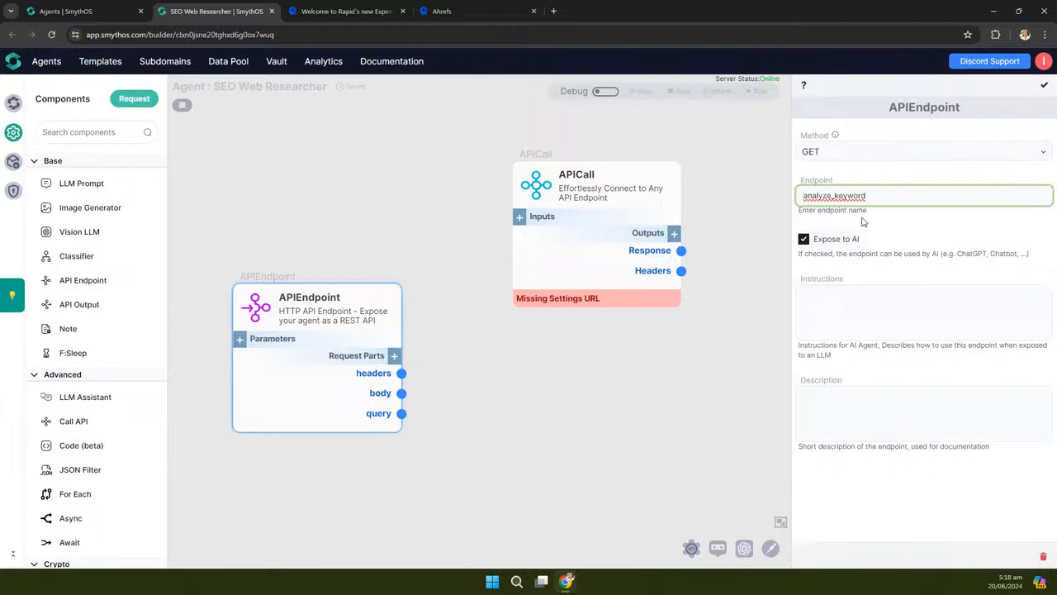
left_click(1043, 85)
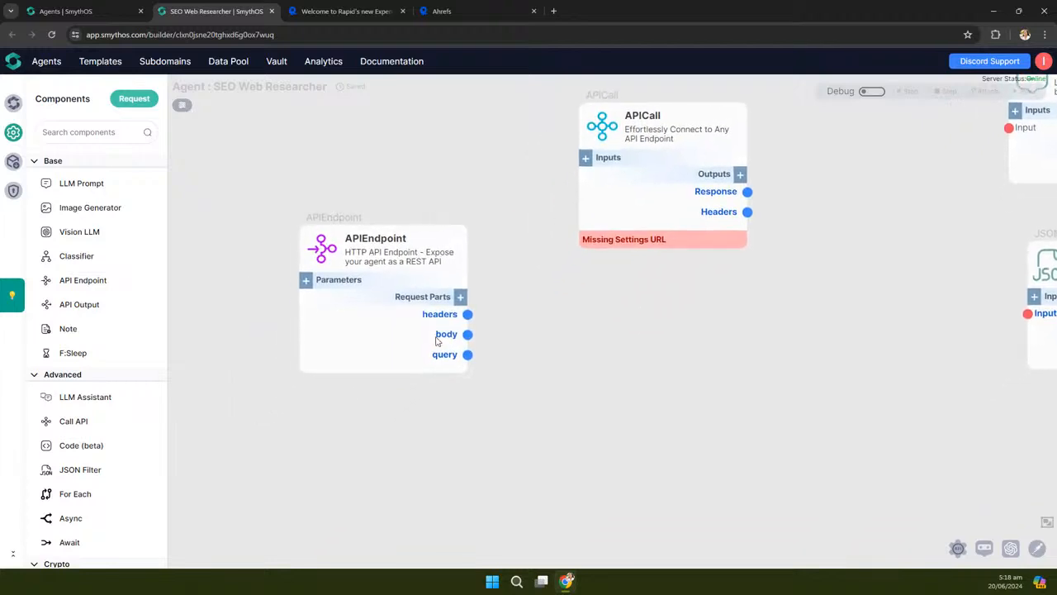
Add a 'keyword' input parameter to the APIEndpoint node
left_click(305, 281)
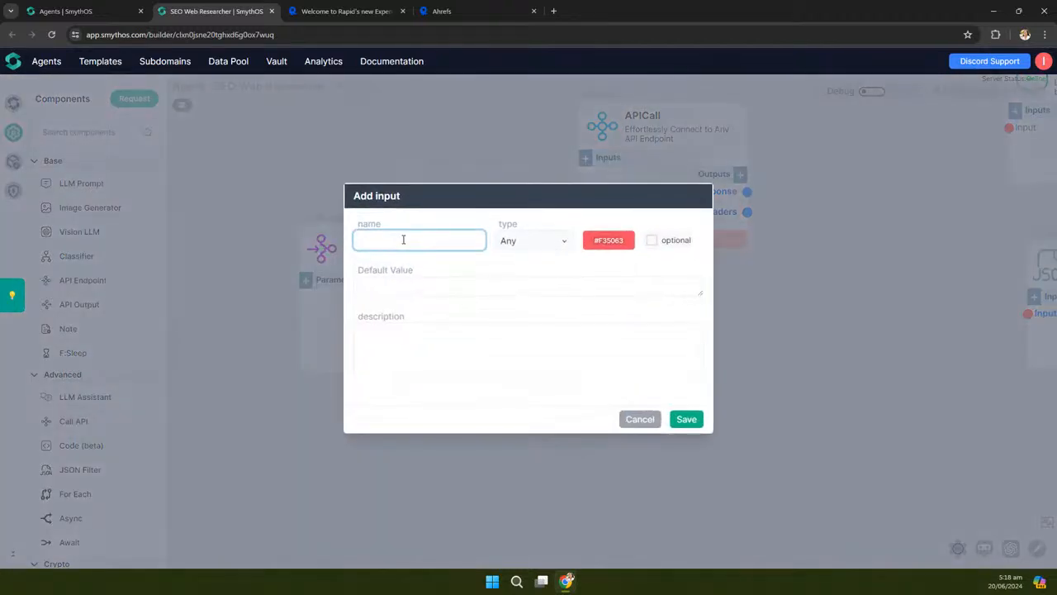
left_click(402, 240)
type("keyword")
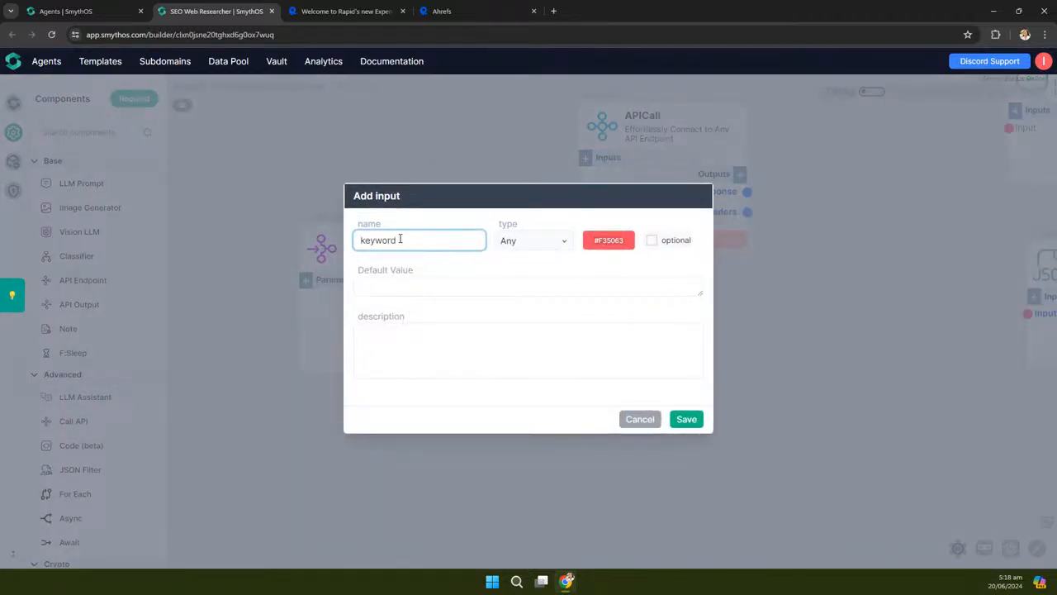
left_click(686, 418)
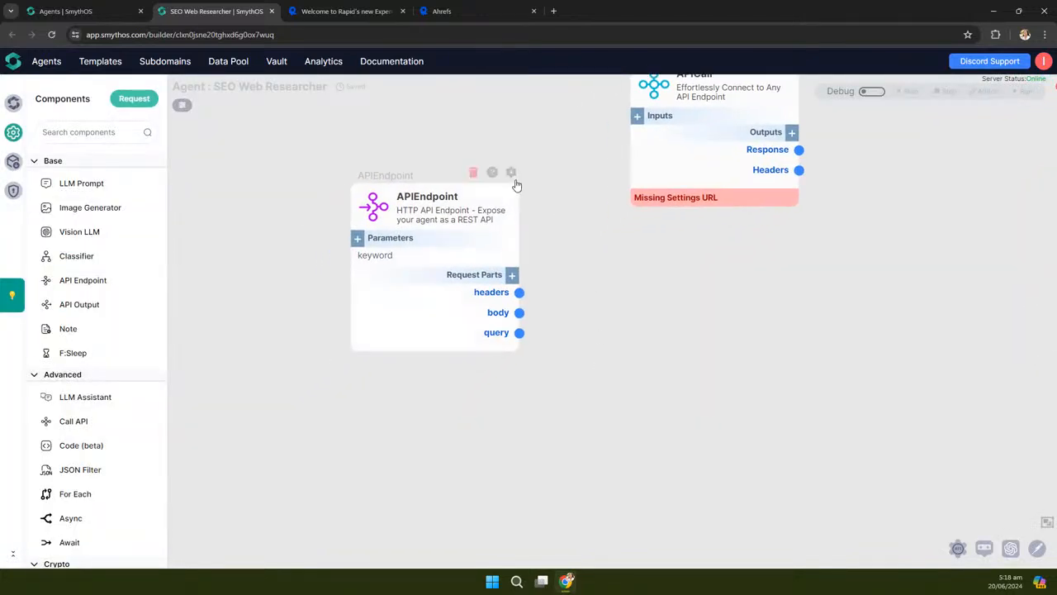
left_click(510, 174)
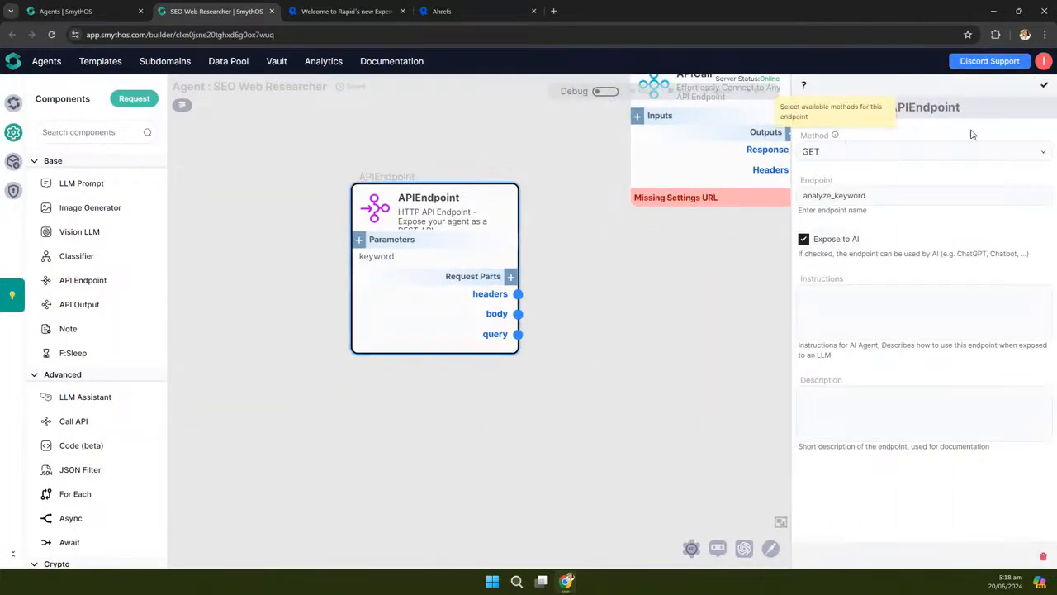
left_click(1044, 85)
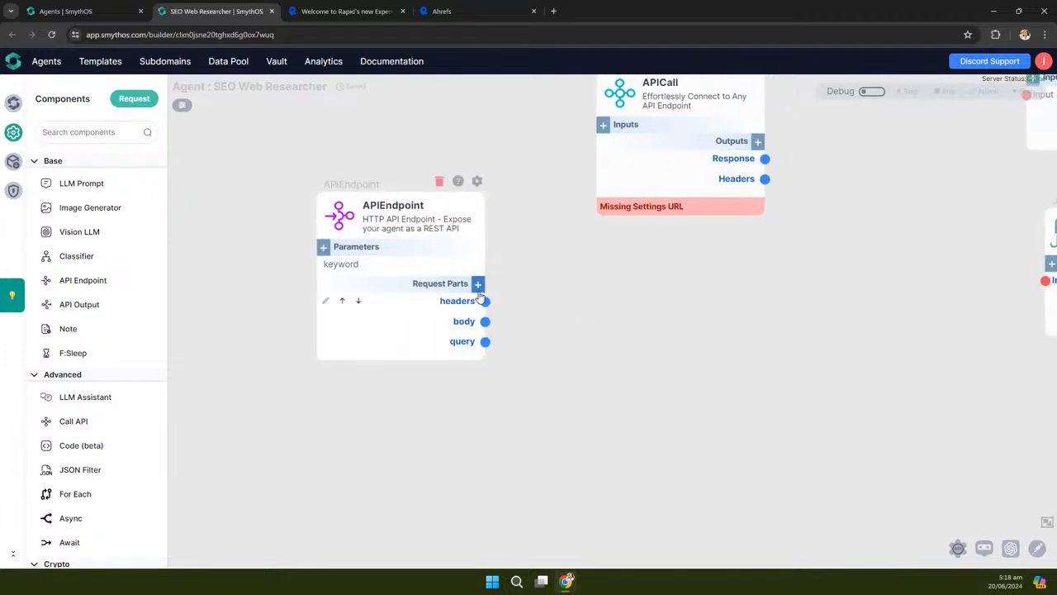
Add a 'query.keyword' request-part output to the APIEndpoint node
left_click(477, 284)
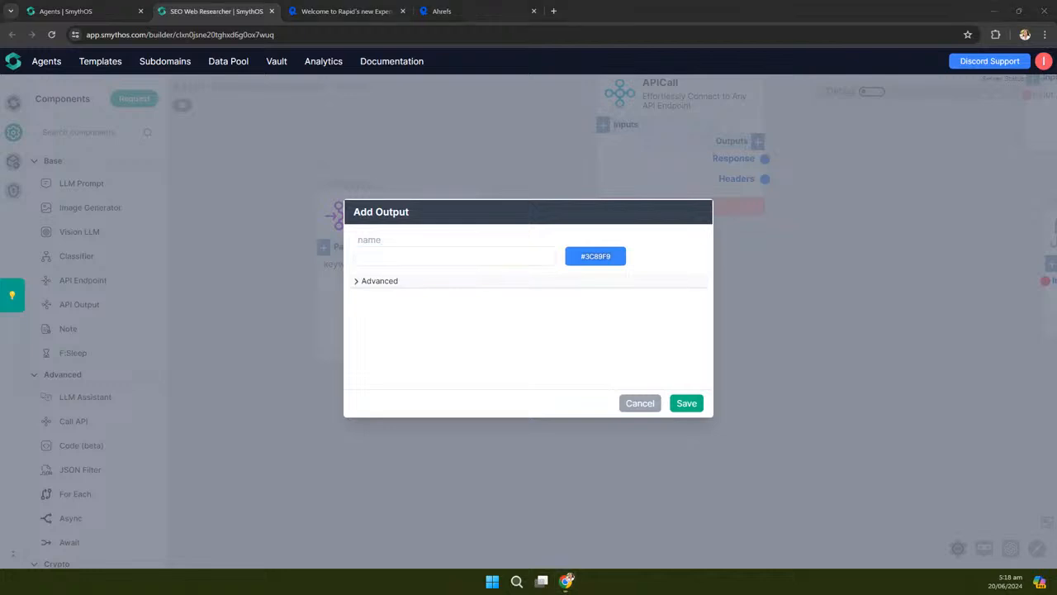
left_click(388, 256)
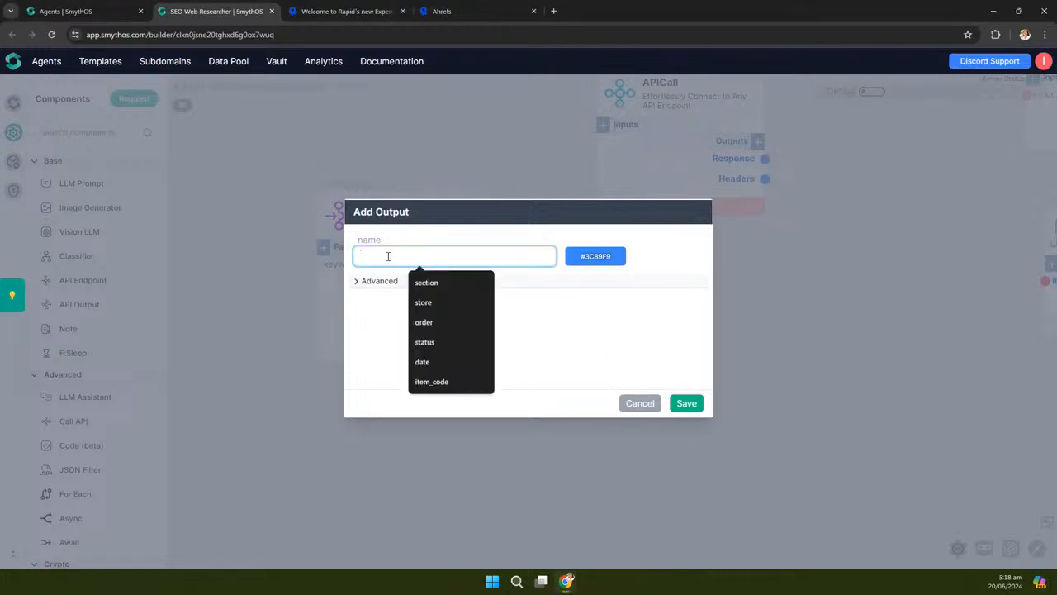
type("query")
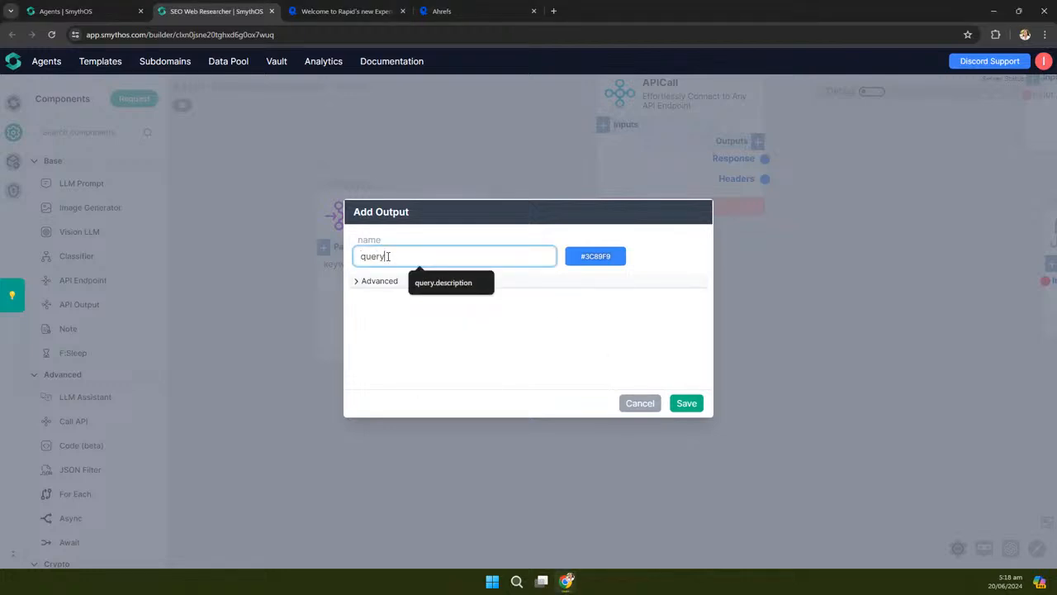
type(".keyword")
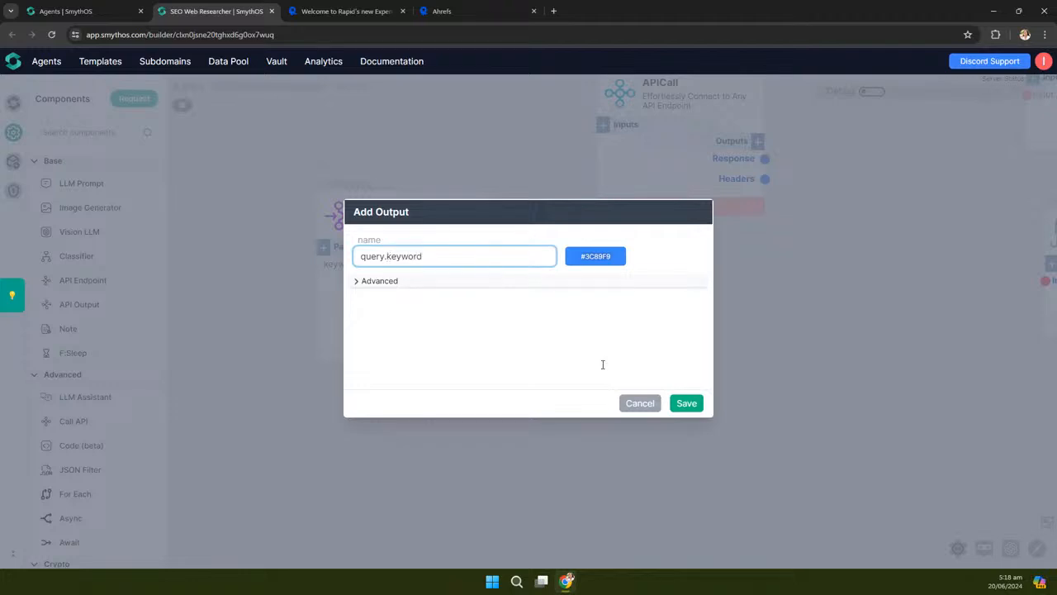
left_click(688, 404)
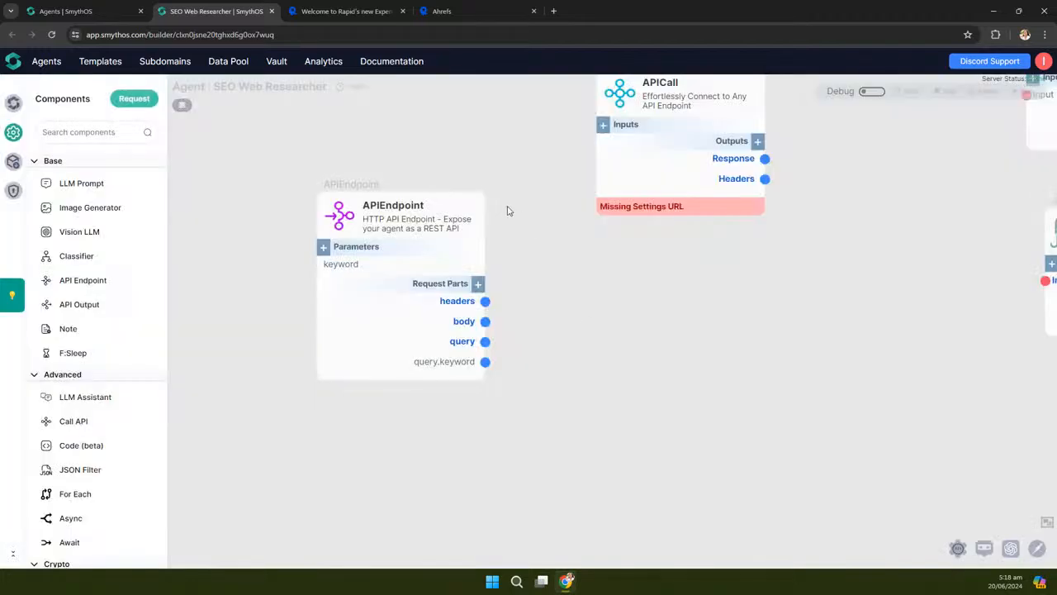
left_click(478, 186)
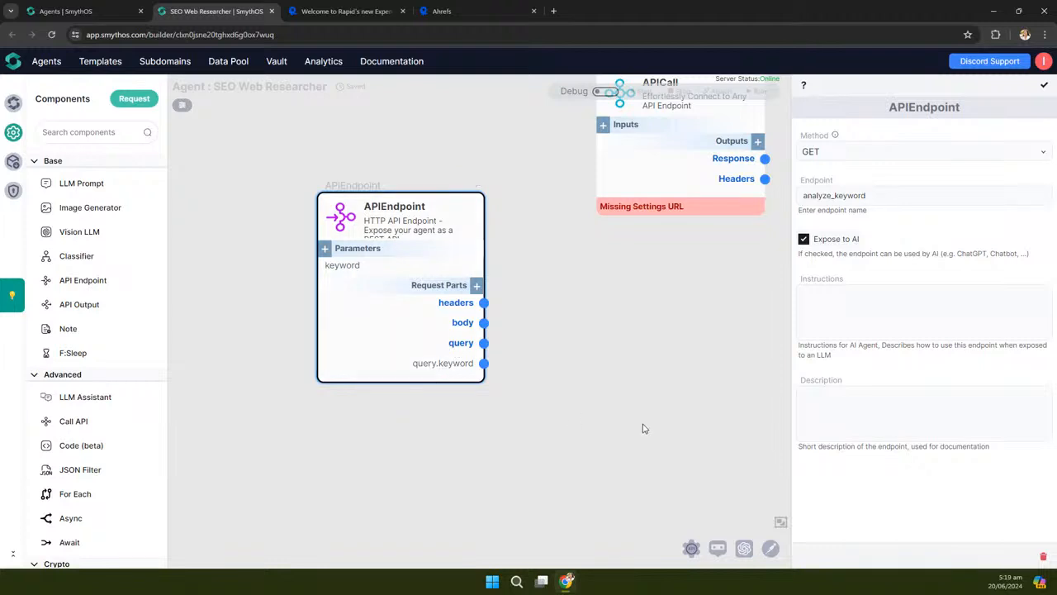
Close the endpoint settings and tidy the canvas view and APICall node position
scroll(504, 435, "down", 3)
left_click_drag(590, 432, 472, 404)
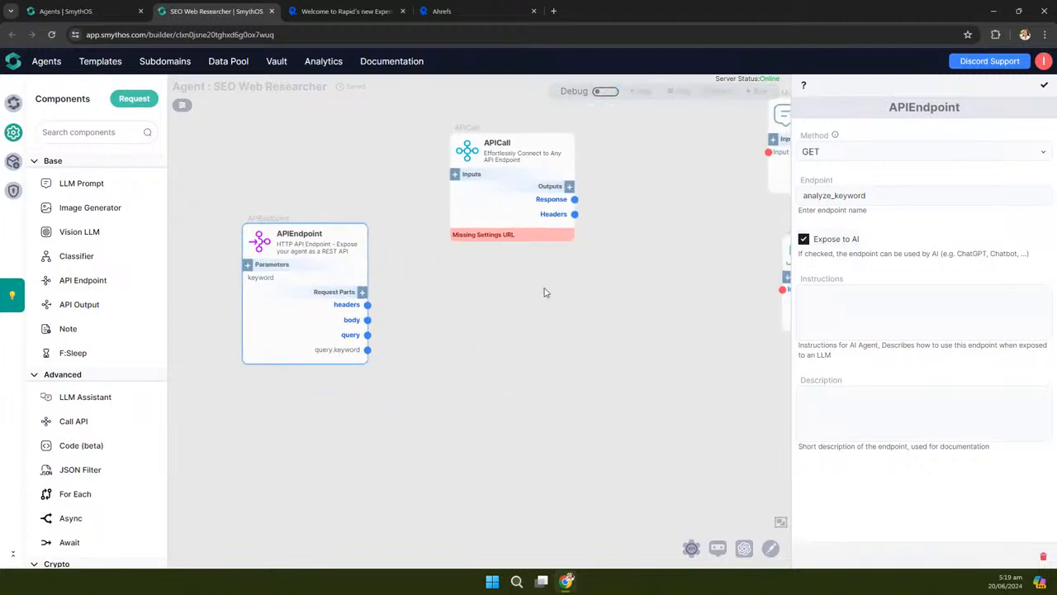
left_click_drag(469, 160, 495, 183)
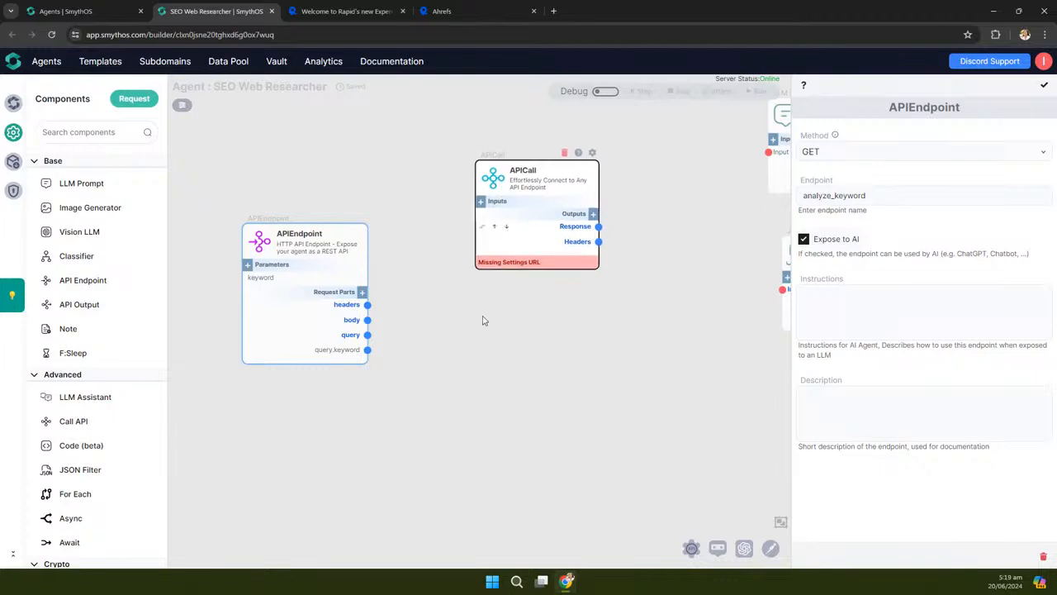
left_click(1043, 85)
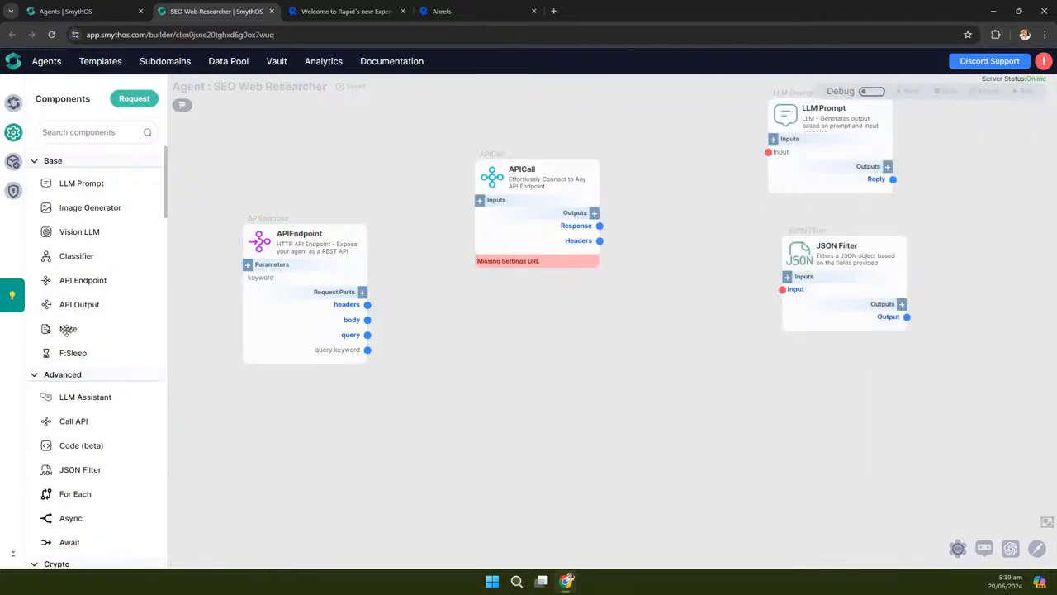
left_click_drag(527, 366, 528, 424)
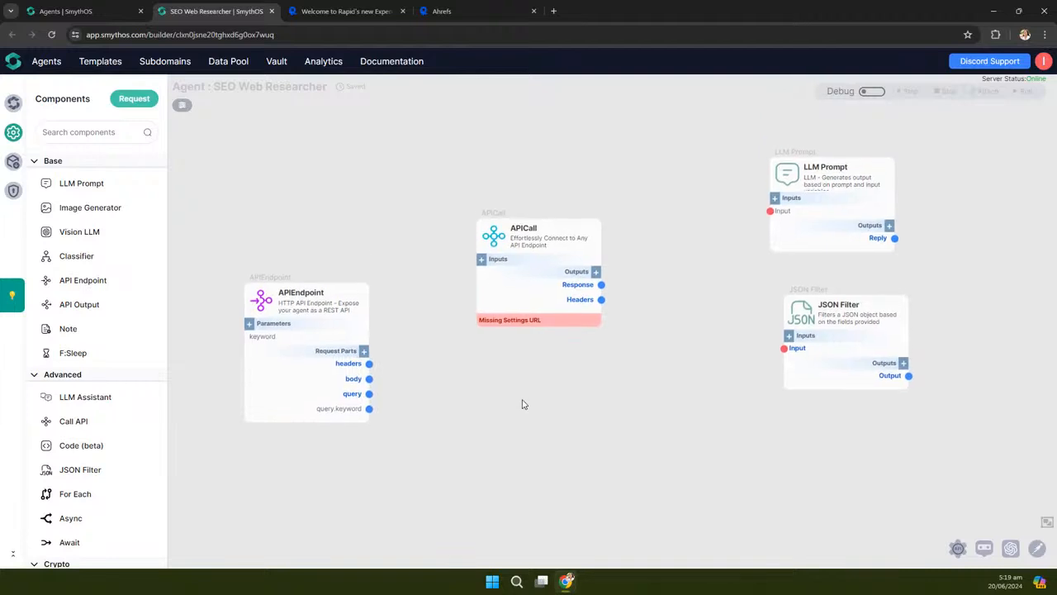
left_click_drag(482, 229, 482, 196)
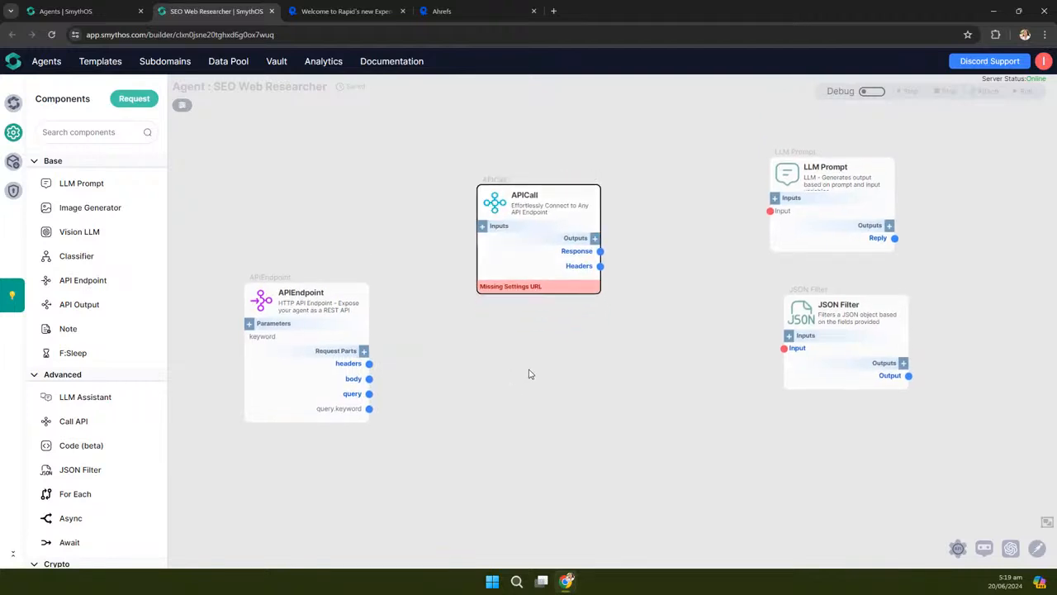
left_click_drag(531, 359, 514, 362)
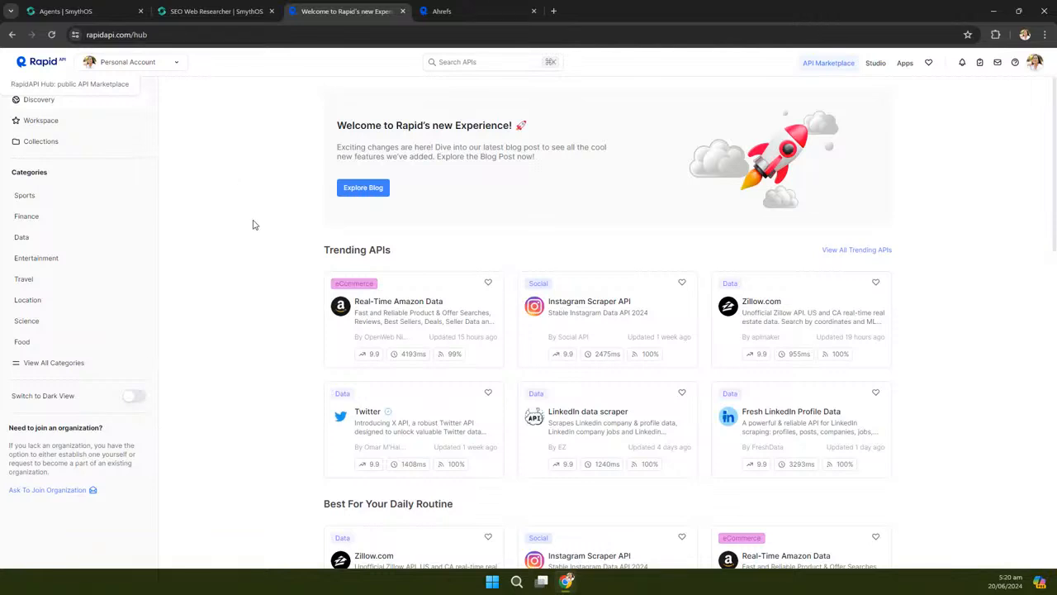
Search the RapidAPI marketplace for 'seo analysis'
left_click(460, 65)
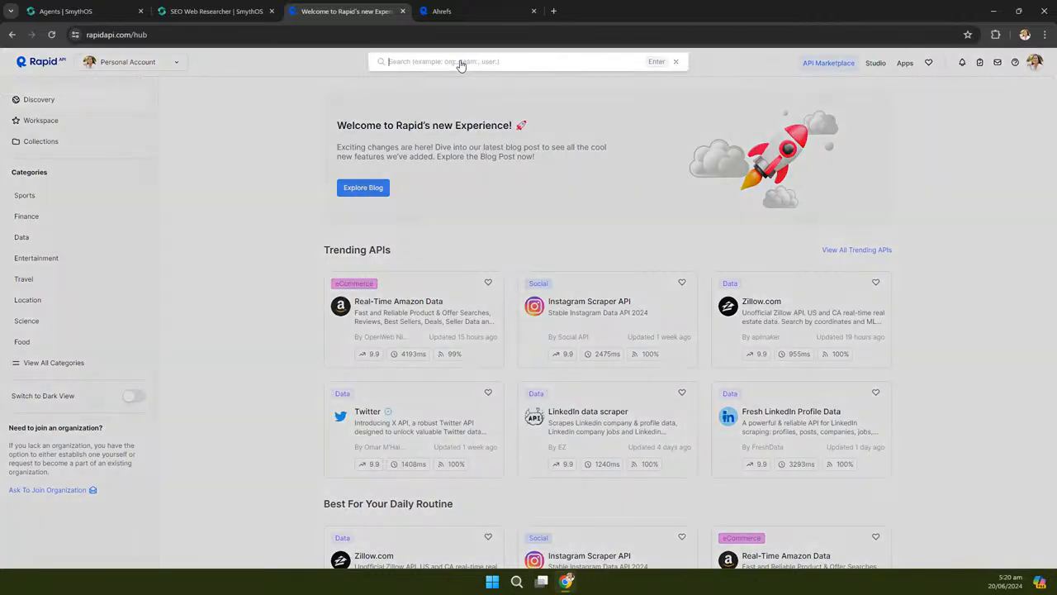
type("seo")
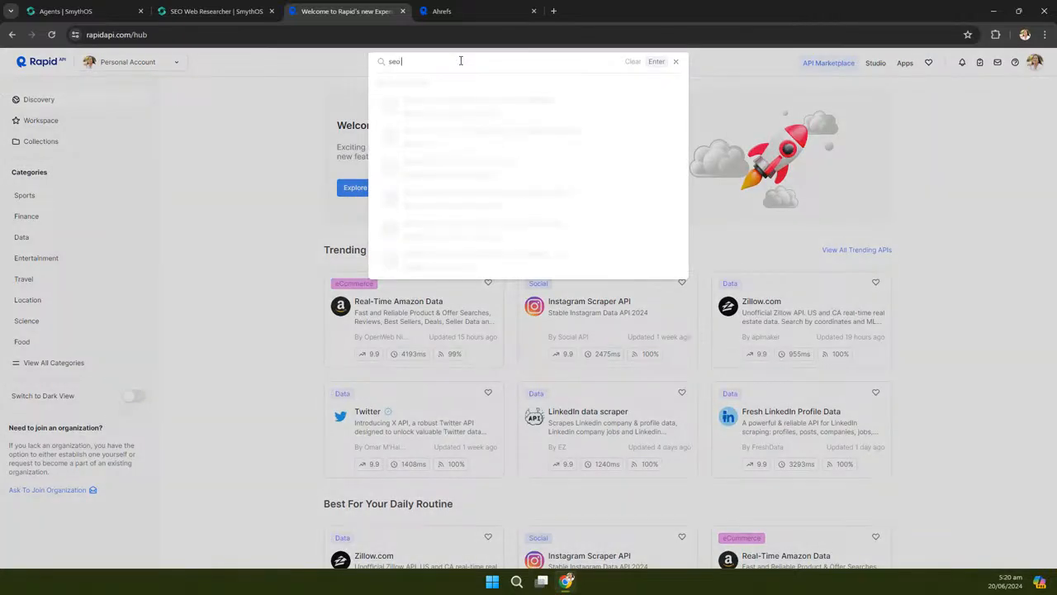
type(" analysis")
key("Escape")
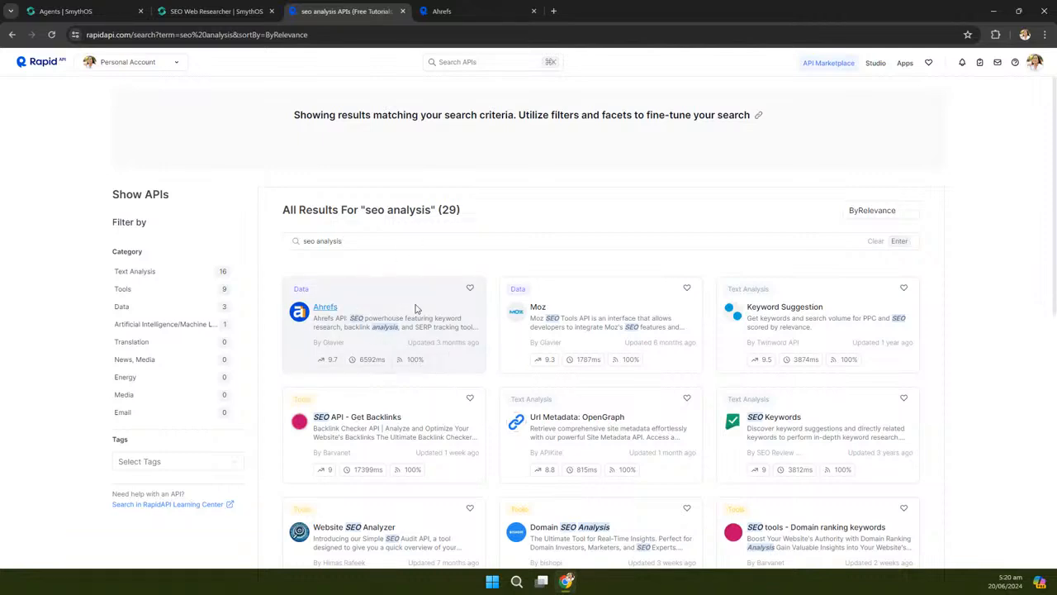
In the Ahrefs tab, select Keyword Difficulty Checker under Keyword Research
left_click(467, 17)
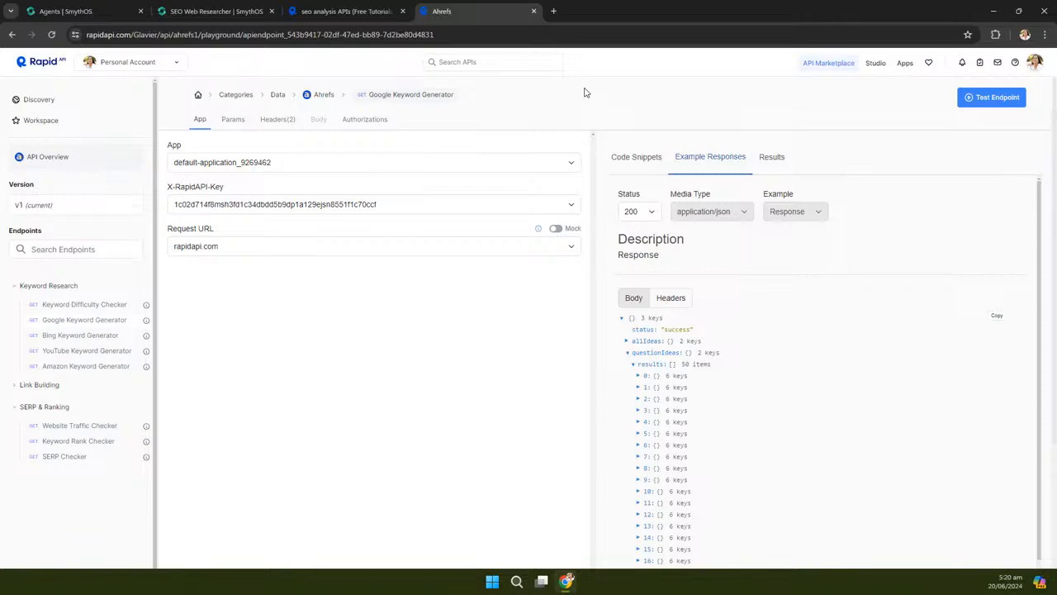
left_click(49, 306)
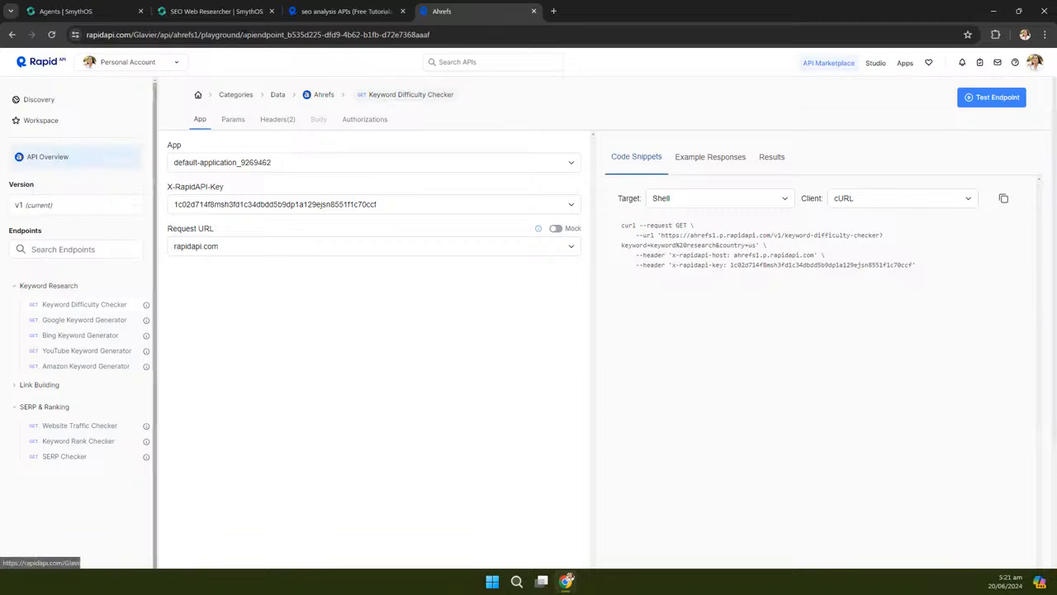
Open the Ahrefs search result in a new tab and view its overview and BASIC plan
left_click(363, 10)
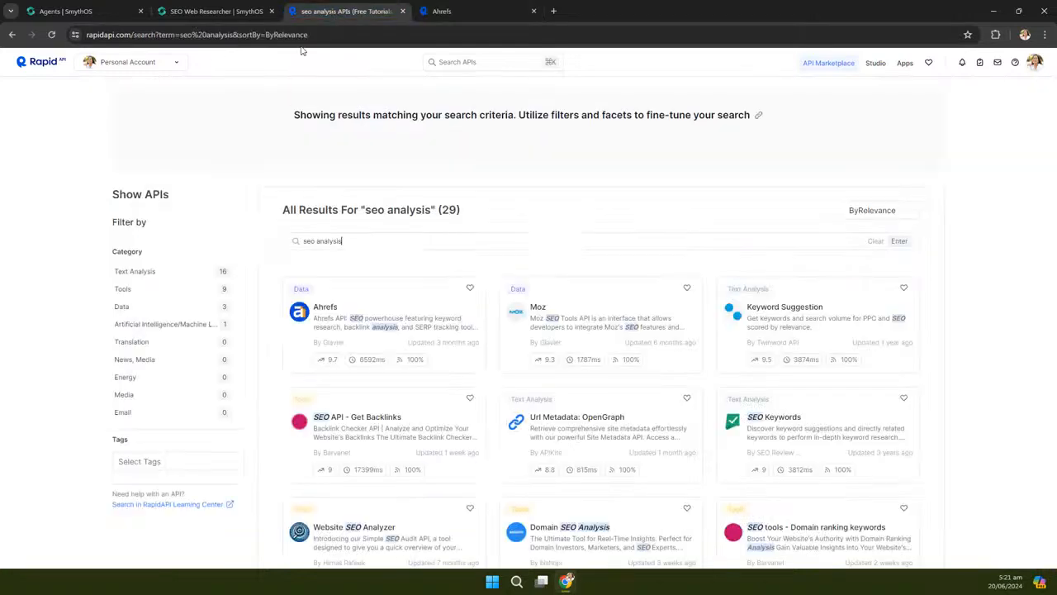
right_click(327, 308)
left_click(405, 60)
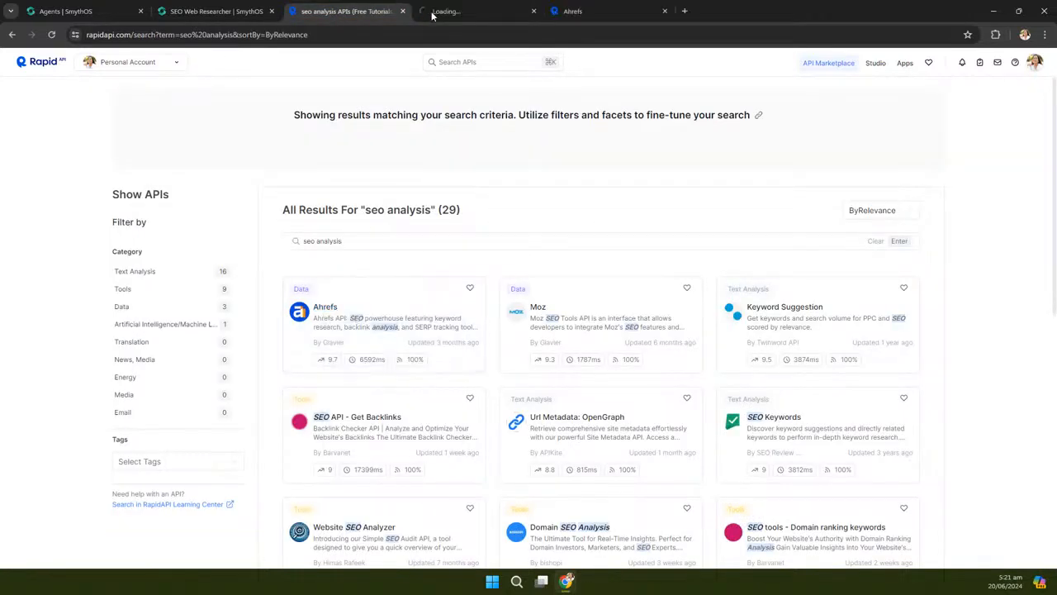
left_click(433, 13)
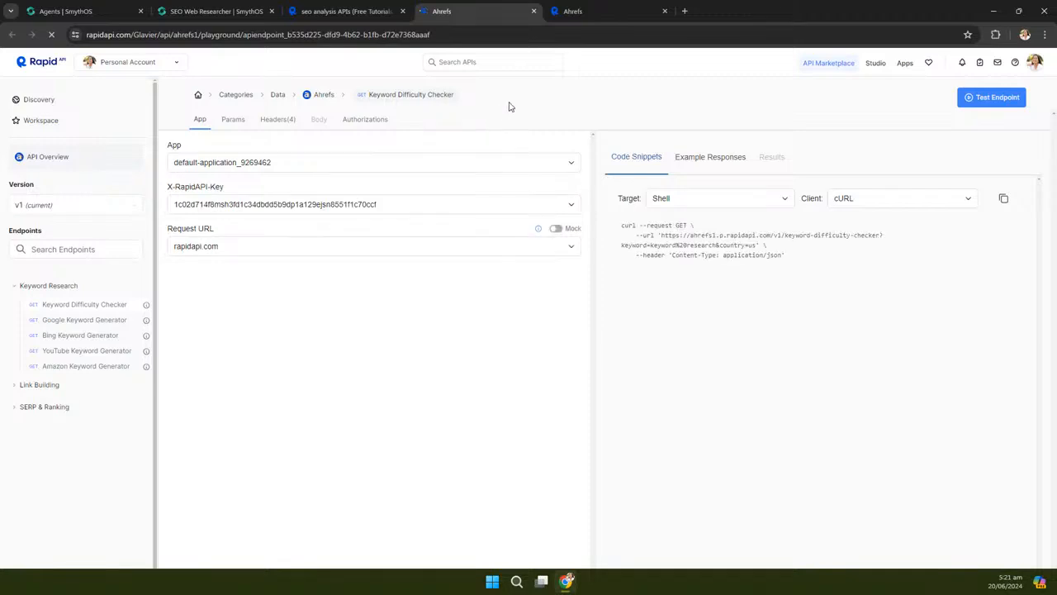
left_click(38, 158)
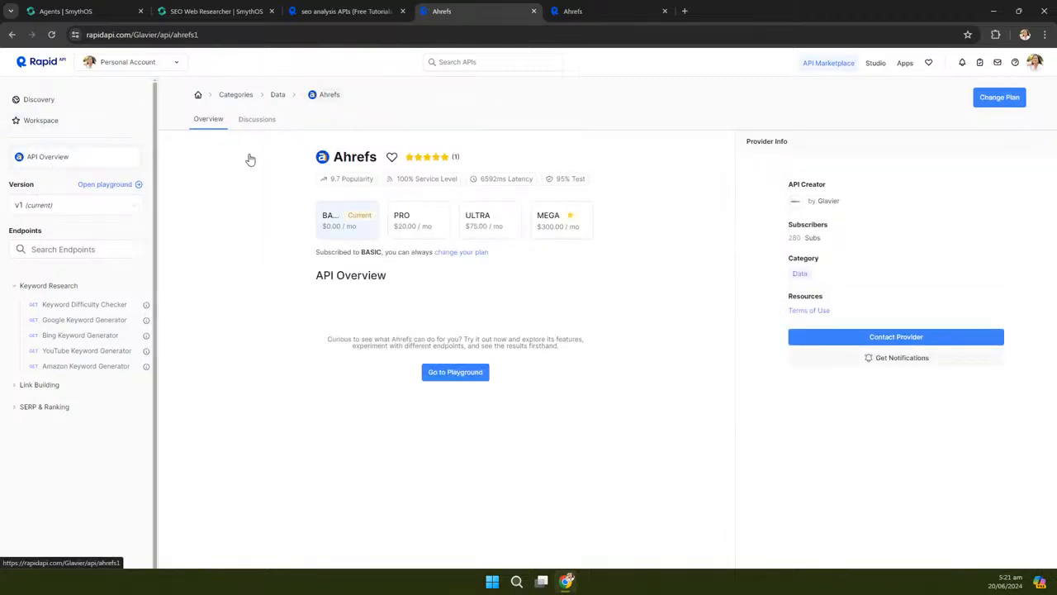
left_click(350, 229)
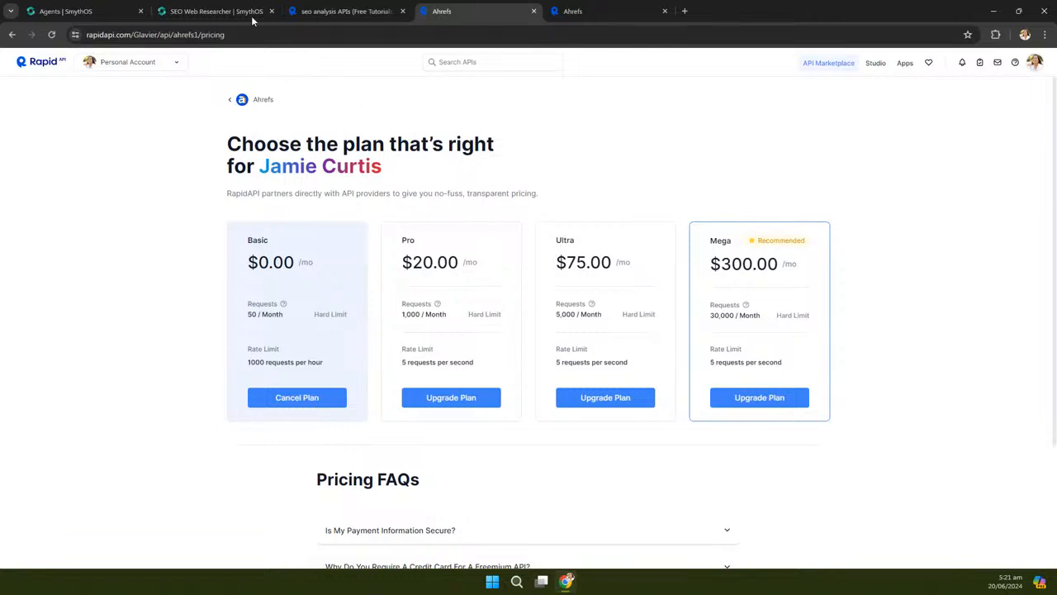
Close the duplicate Ahrefs tab and open the APICall node's settings in SmythOS
left_click(590, 13)
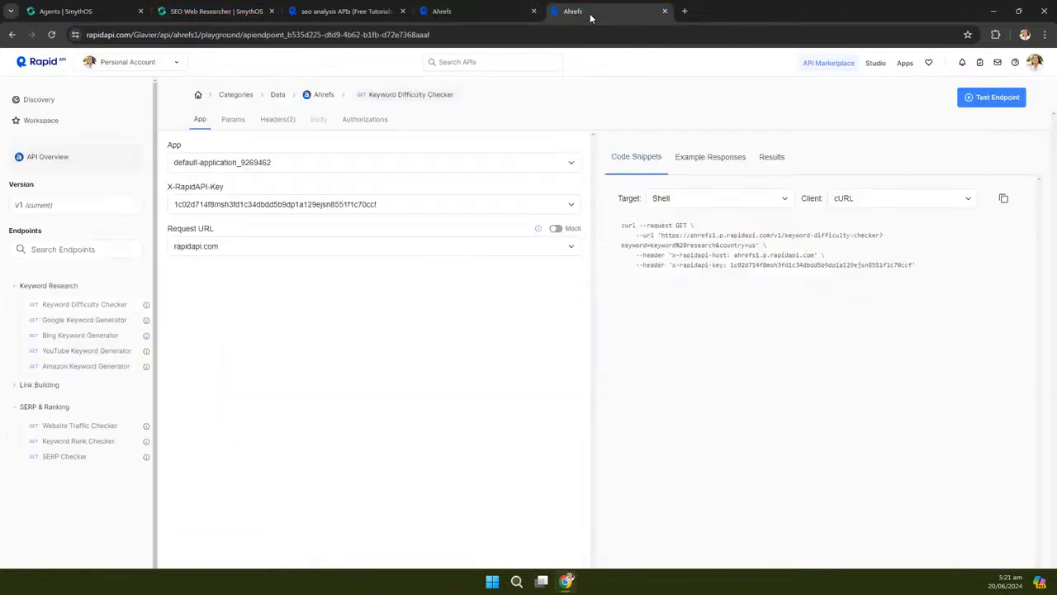
key("ctrl+w")
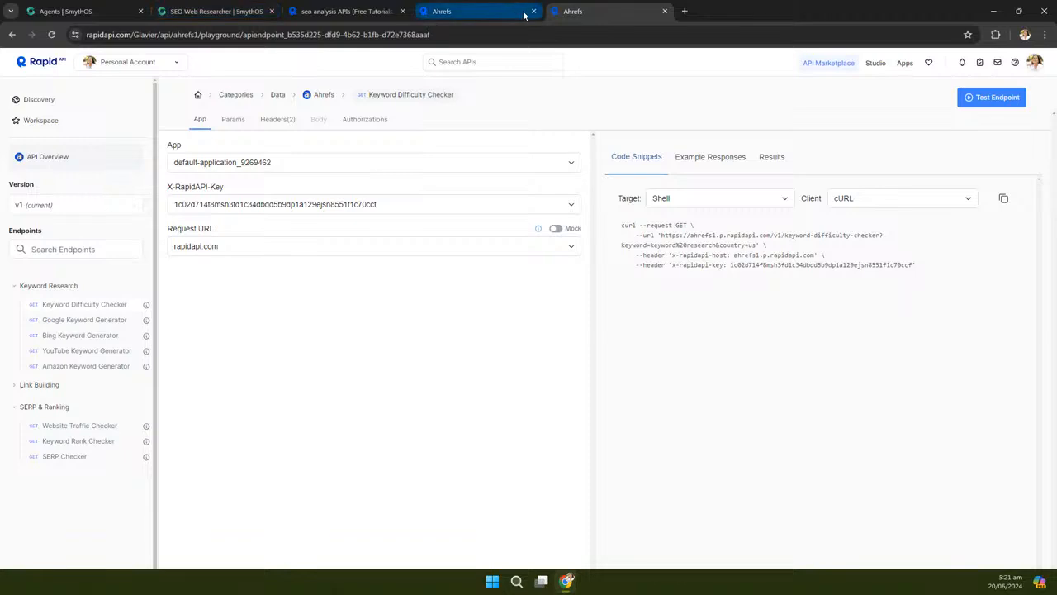
left_click(216, 11)
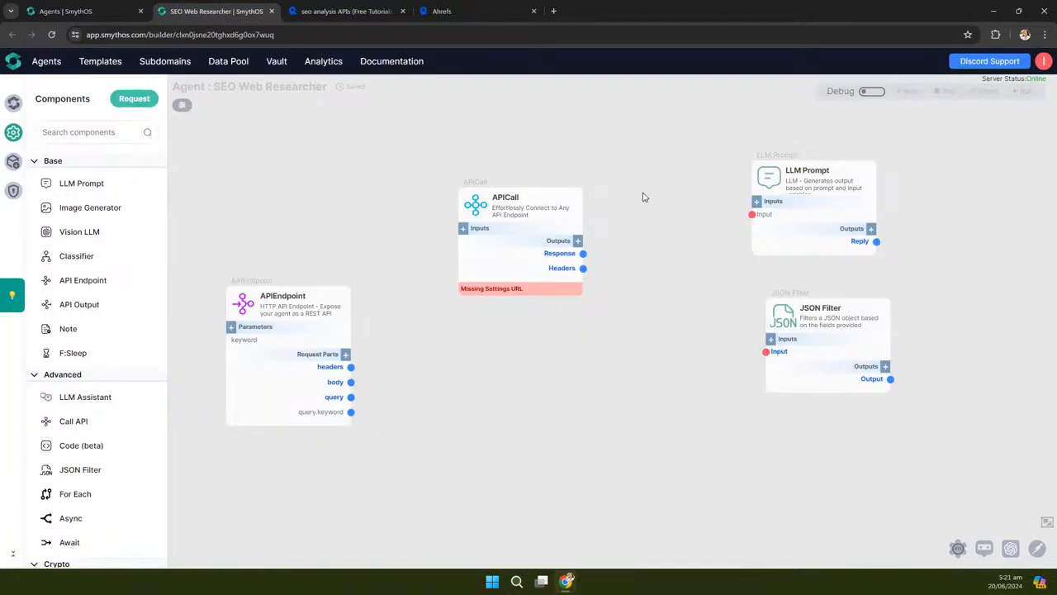
scroll(628, 186, "up", 3)
left_click_drag(652, 169, 573, 179)
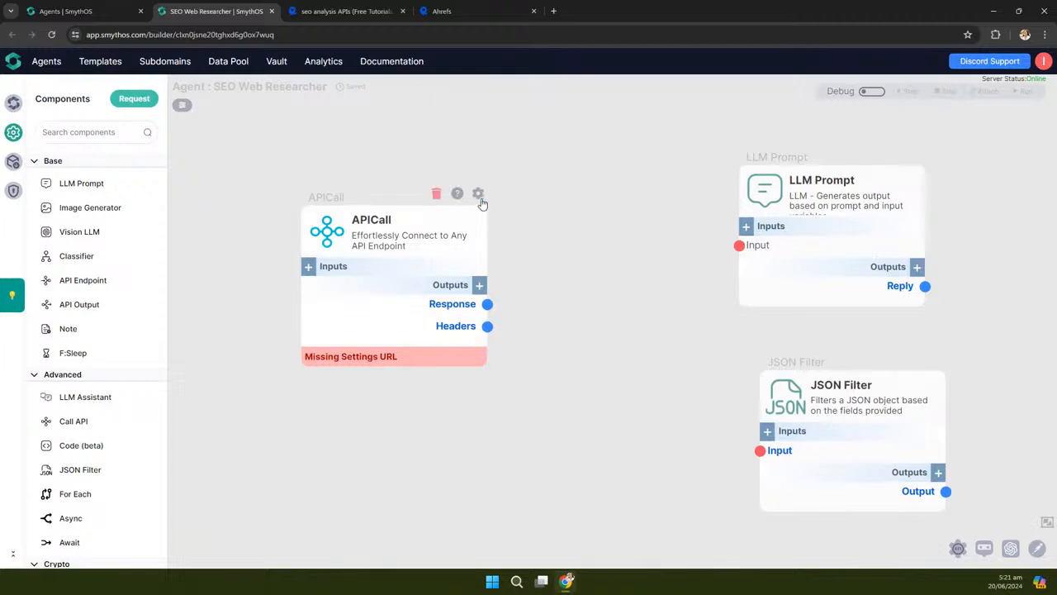
left_click(477, 195)
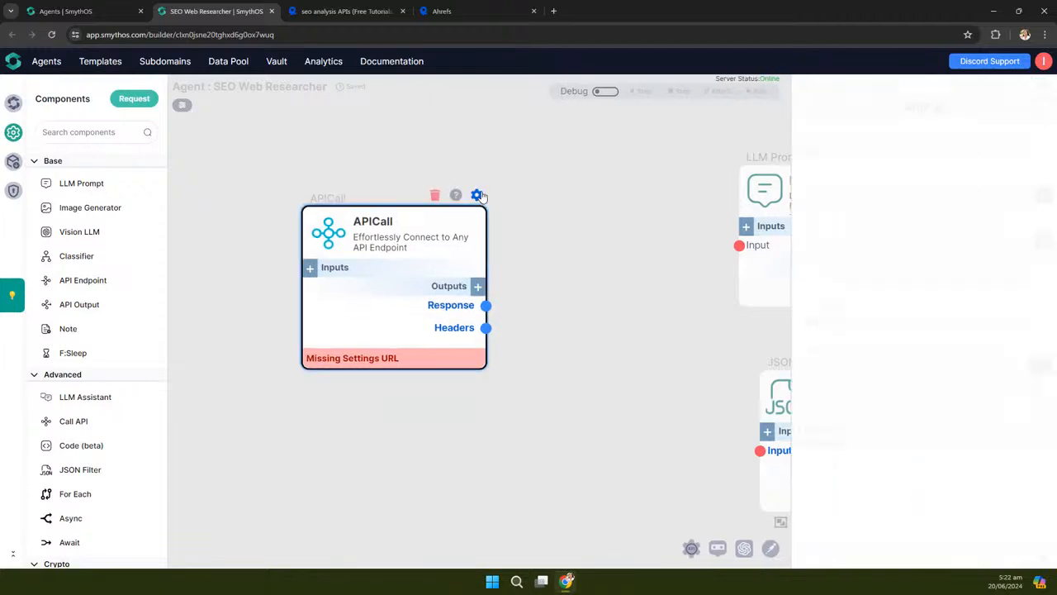
Close the search results tab and select the Keyword Difficulty Checker request URL in the cURL snippet
left_click(450, 11)
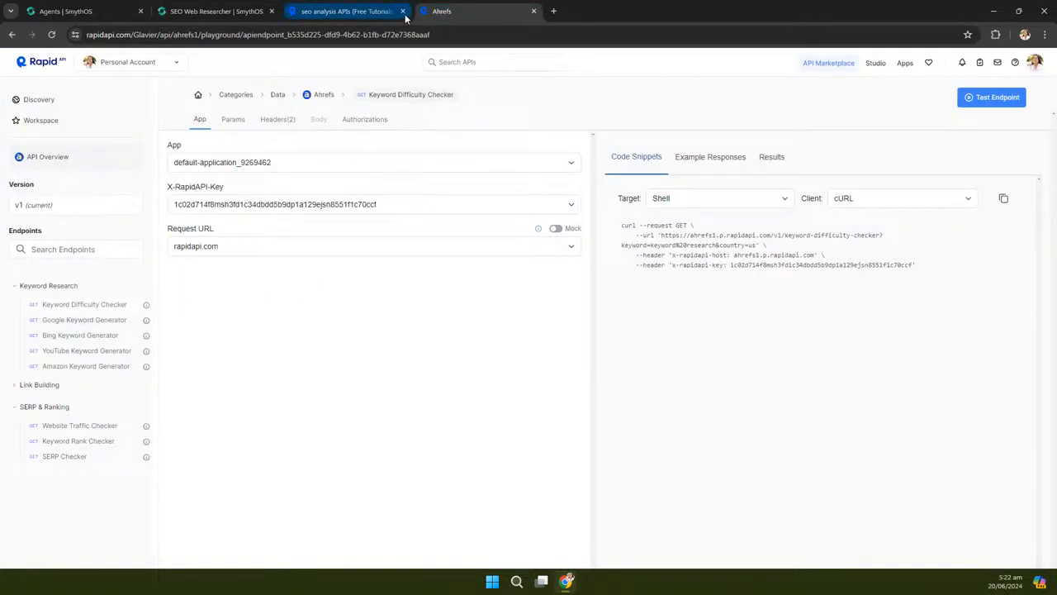
left_click(402, 10)
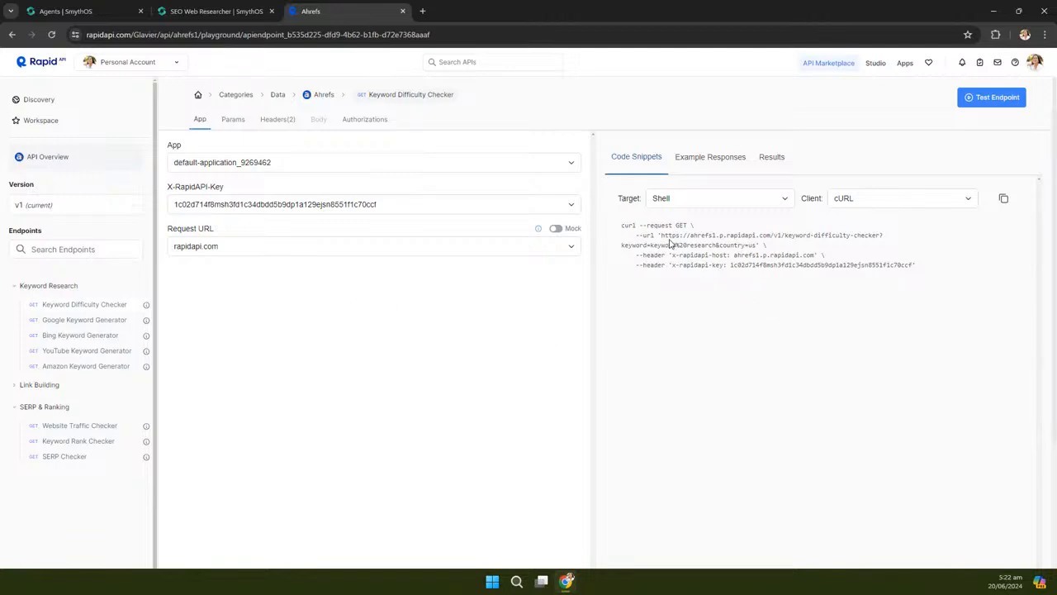
left_click_drag(661, 234, 757, 245)
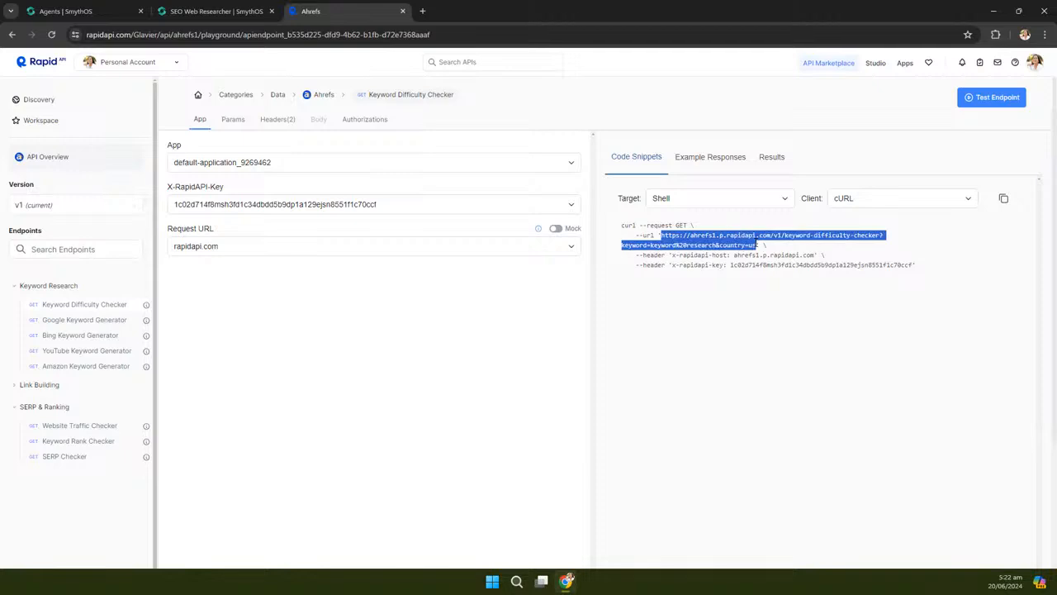
Paste the Ahrefs keyword-difficulty-checker request URL into the APICall URL field
left_click(199, 10)
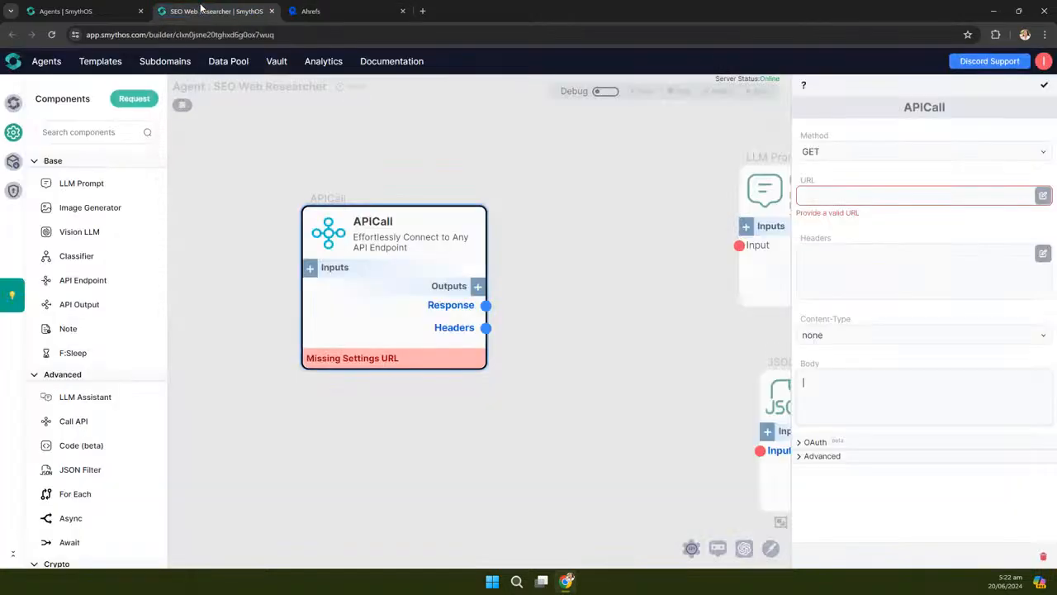
left_click(848, 193)
key("ctrl+v")
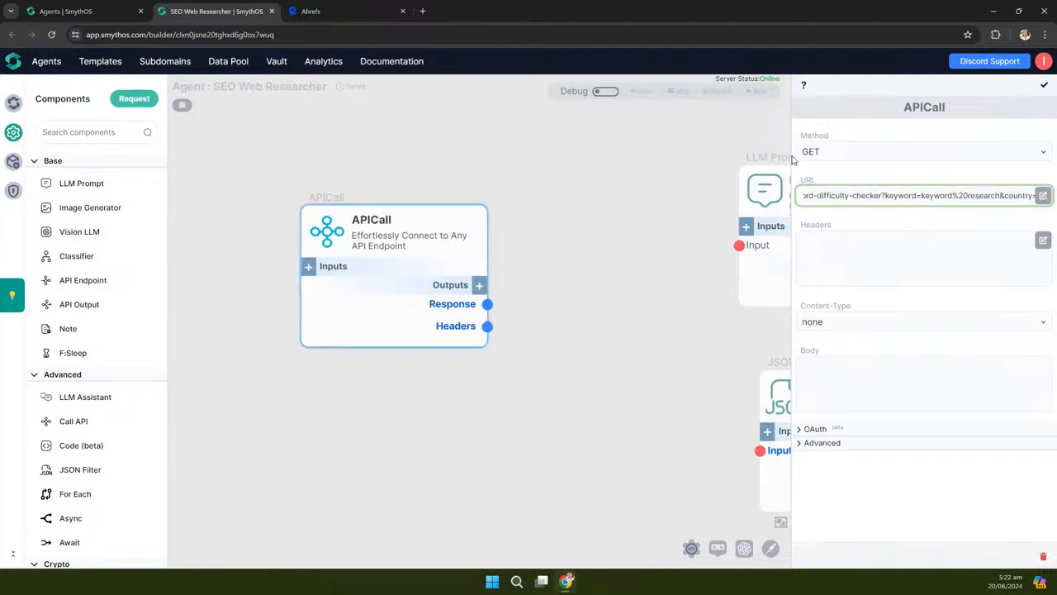
left_click(327, 18)
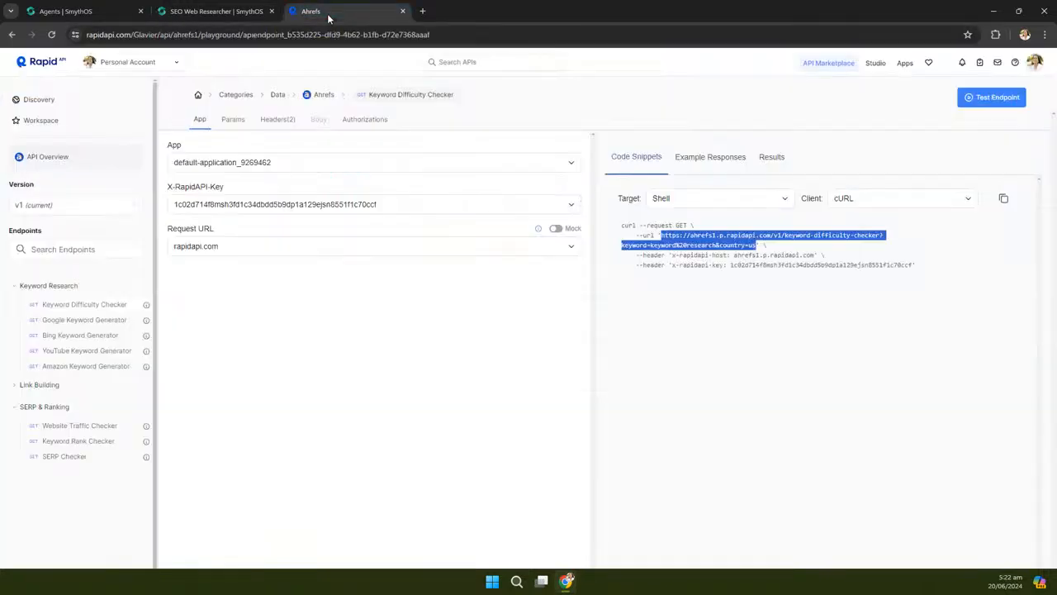
left_click(698, 293)
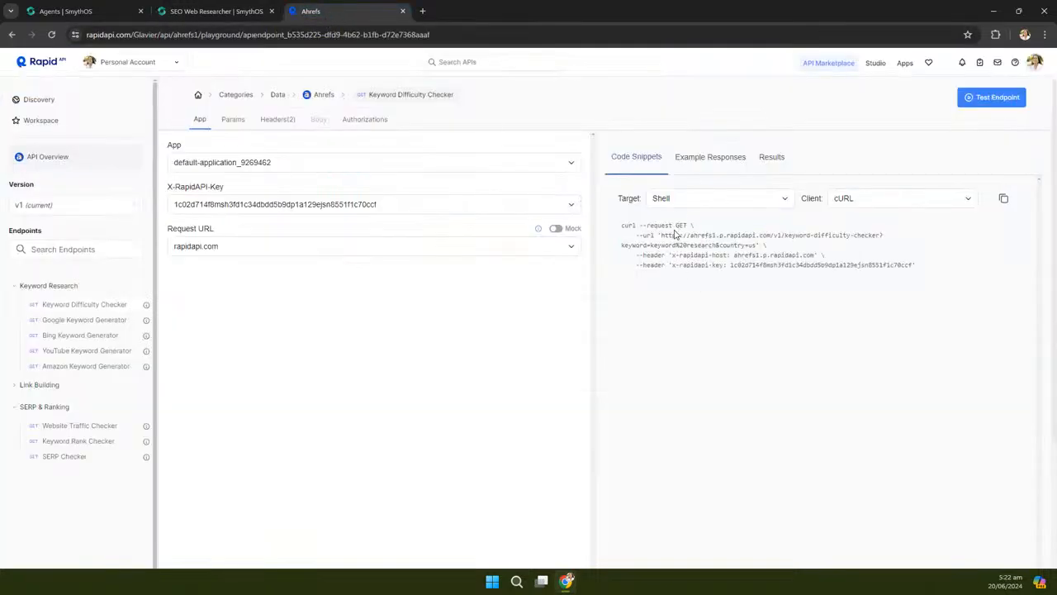
left_click(210, 11)
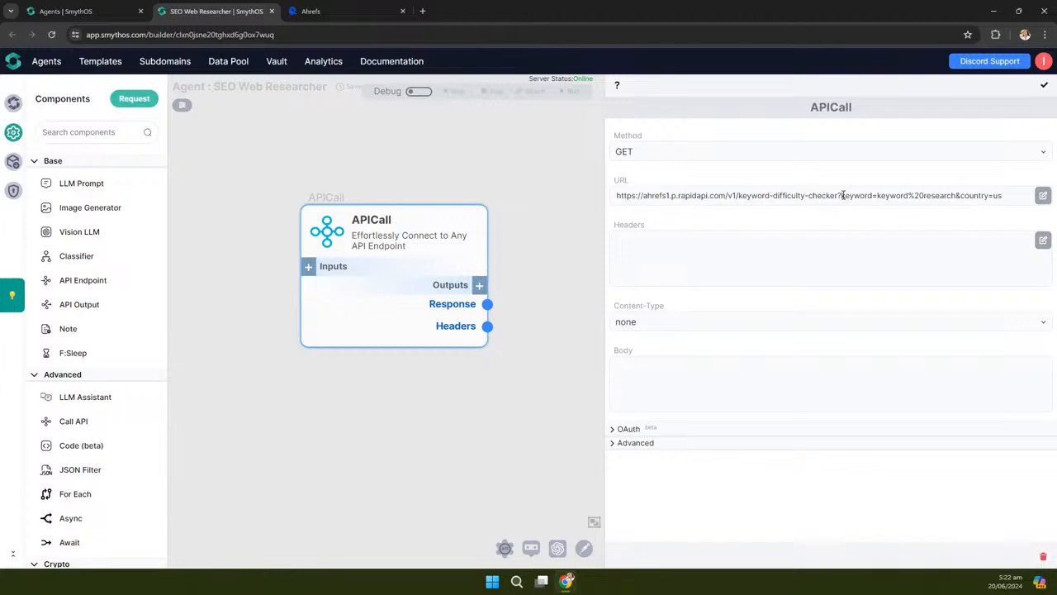
Check the keyword and country query parameters in the pasted URL
left_click_drag(842, 196, 1015, 203)
left_click(890, 196)
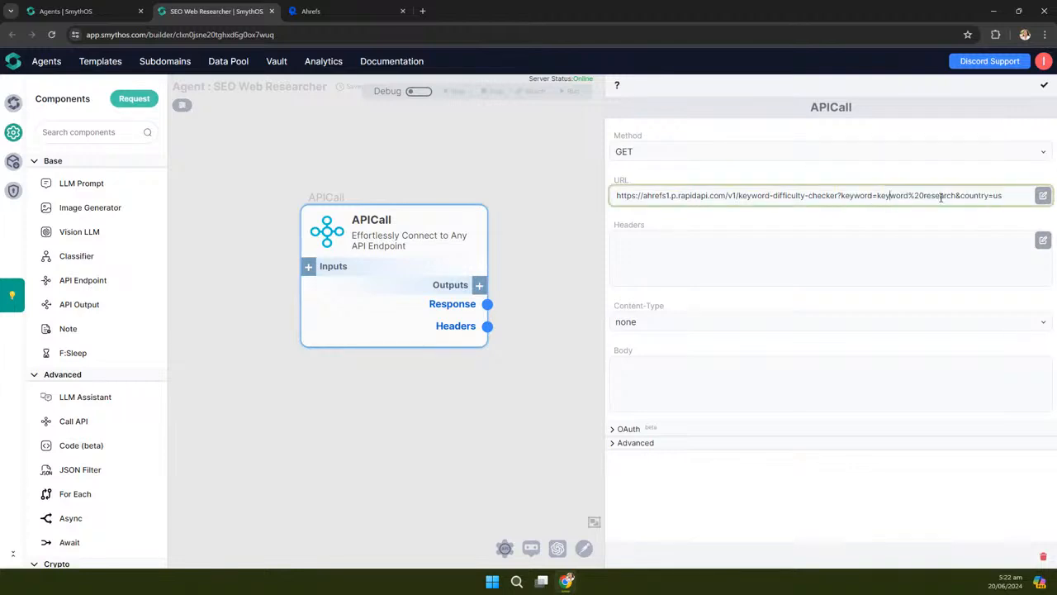
left_click(968, 196)
left_click(308, 266)
Add a 'keyword' input to the APICall node
left_click(378, 256)
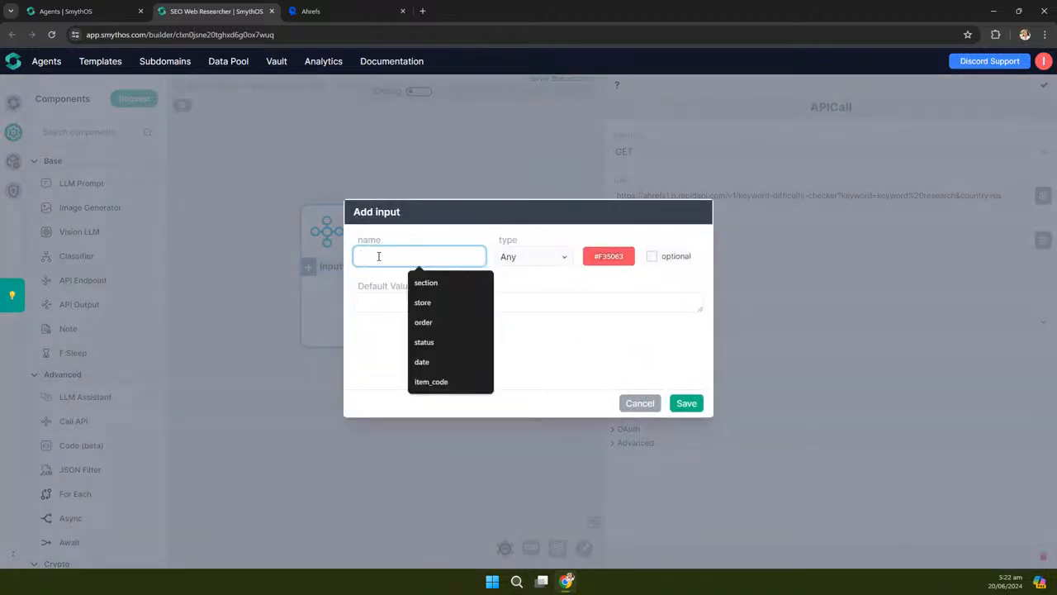
type("keyword")
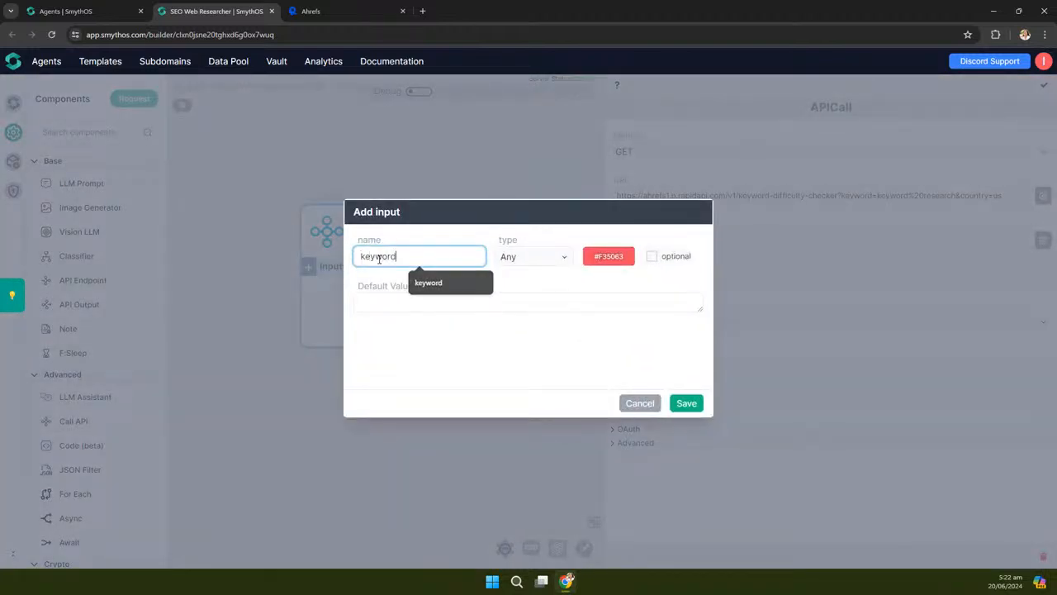
left_click(686, 403)
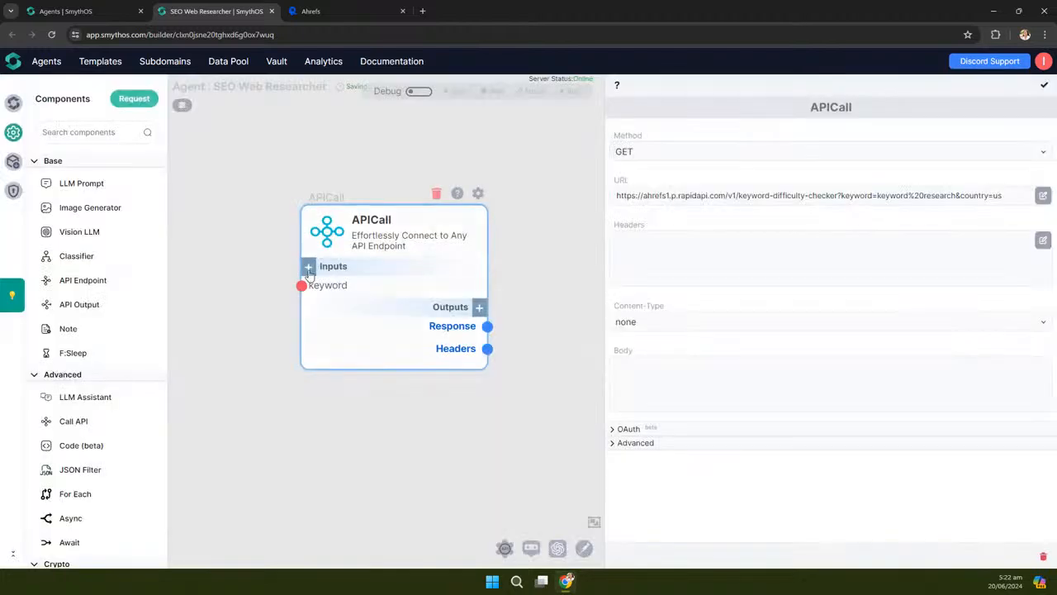
Add a 'country' input with default value 'us' and move it above keyword
left_click(308, 266)
left_click(399, 254)
type("country")
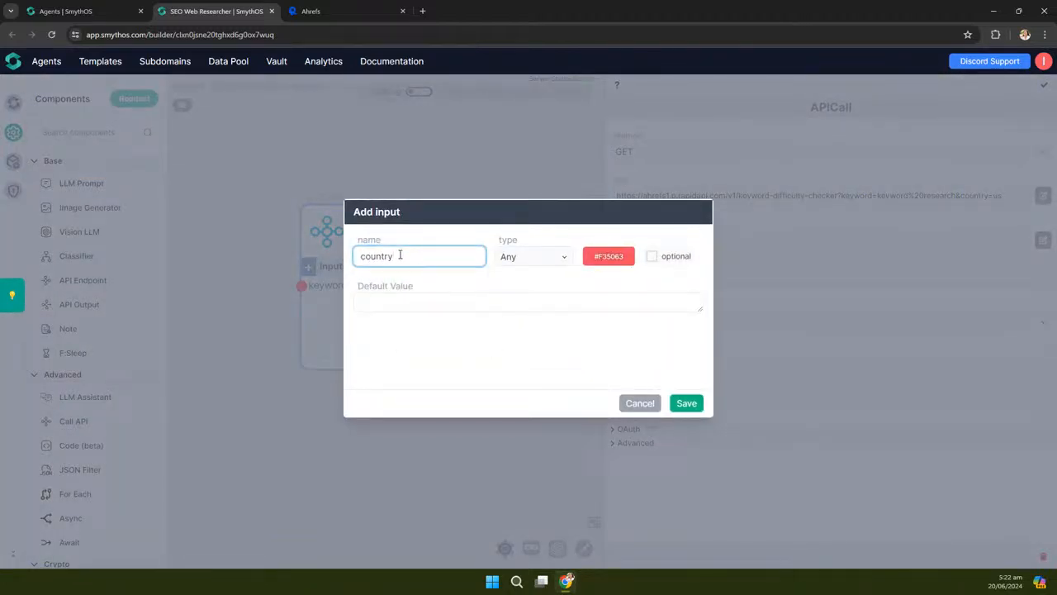
left_click(426, 303)
type("us")
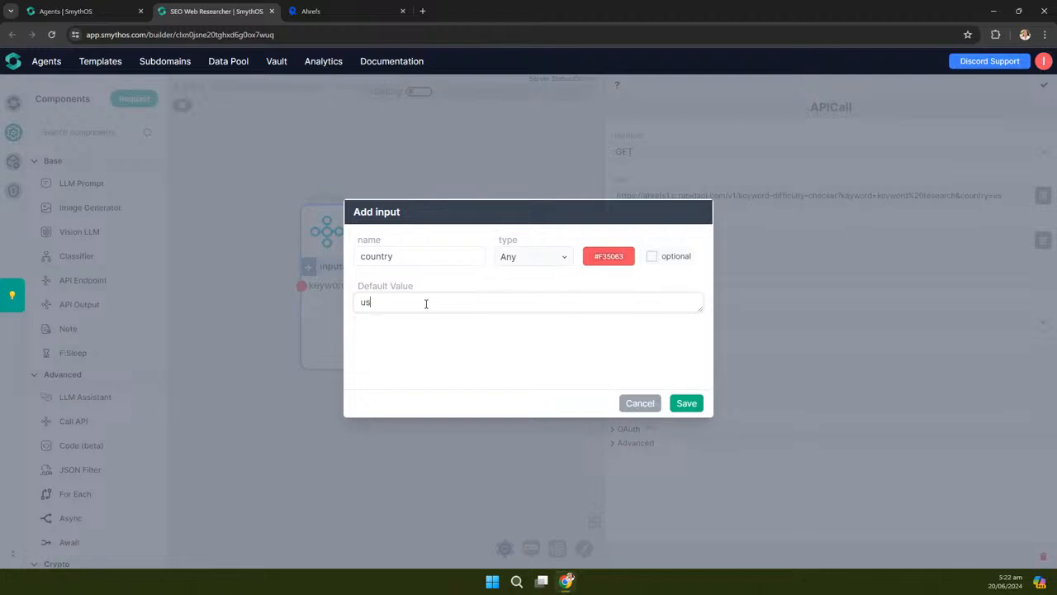
left_click(686, 404)
left_click(443, 309)
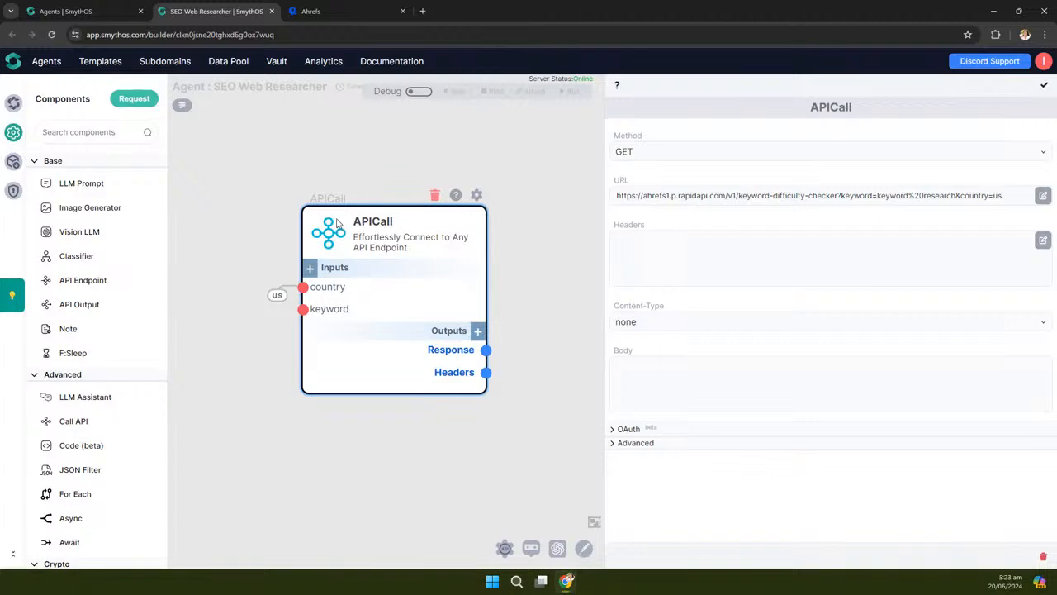
left_click_drag(324, 208, 313, 206)
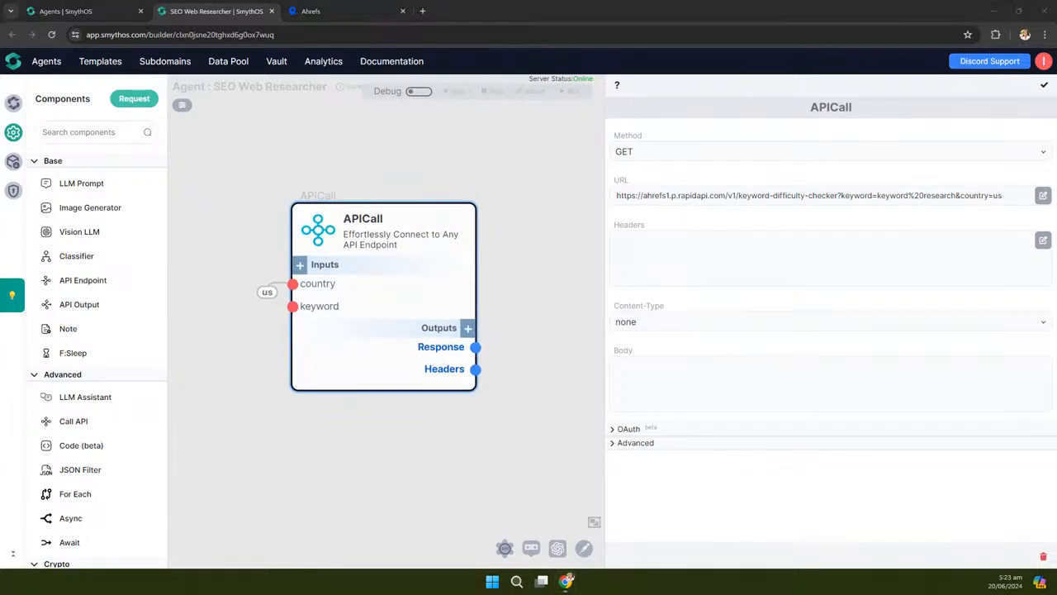
Replace the URL's fixed 'keyword research' and 'us' query values with {{keyword}} and {{country}}, then save
left_click(1044, 196)
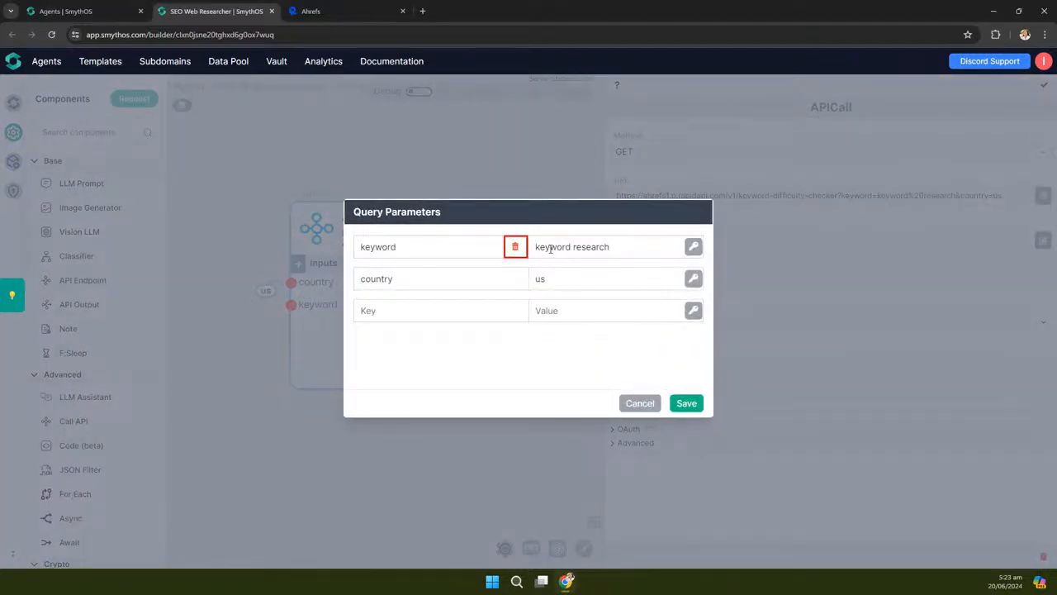
left_click(570, 246)
key("ctrl+a")
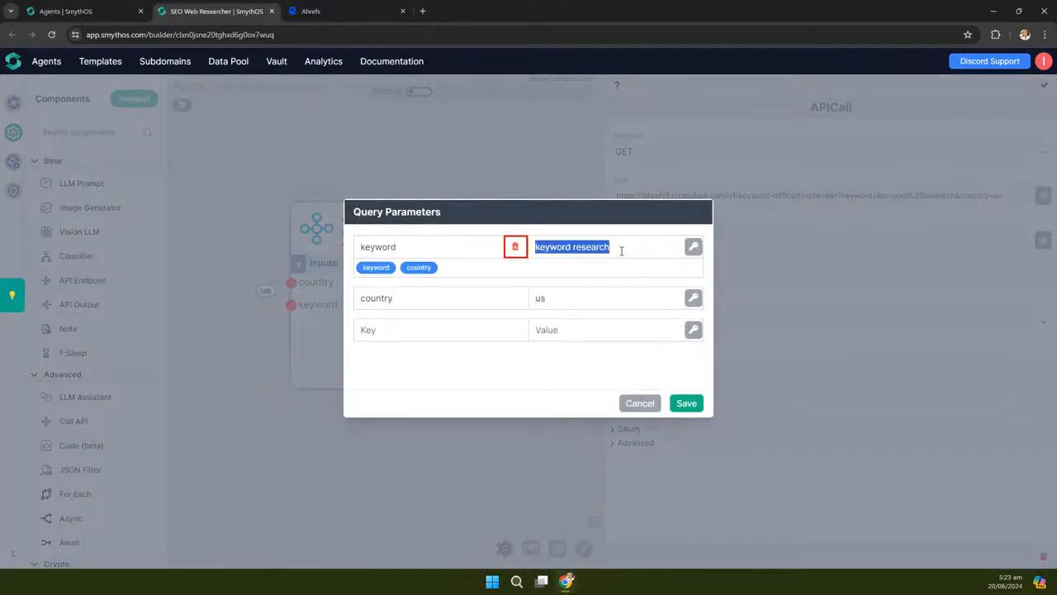
left_click(376, 271)
left_click(540, 298)
double_click(539, 278)
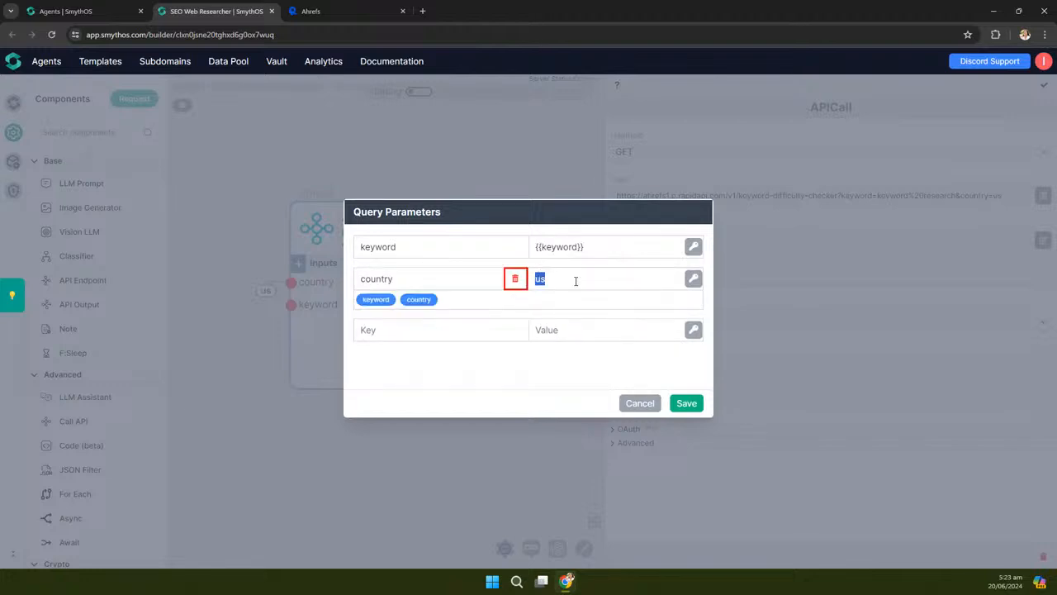
left_click(419, 300)
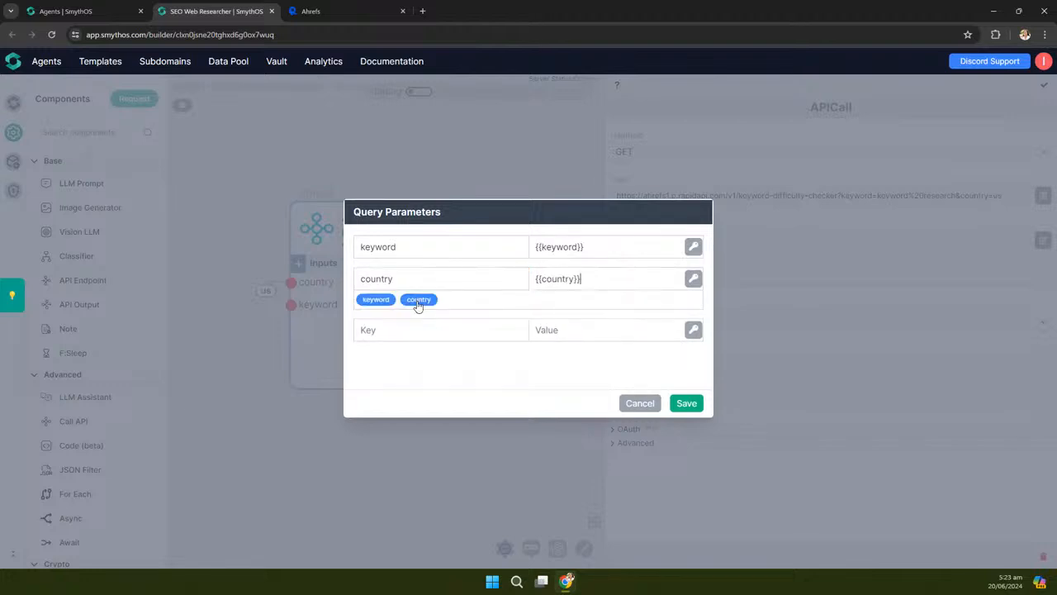
left_click(690, 404)
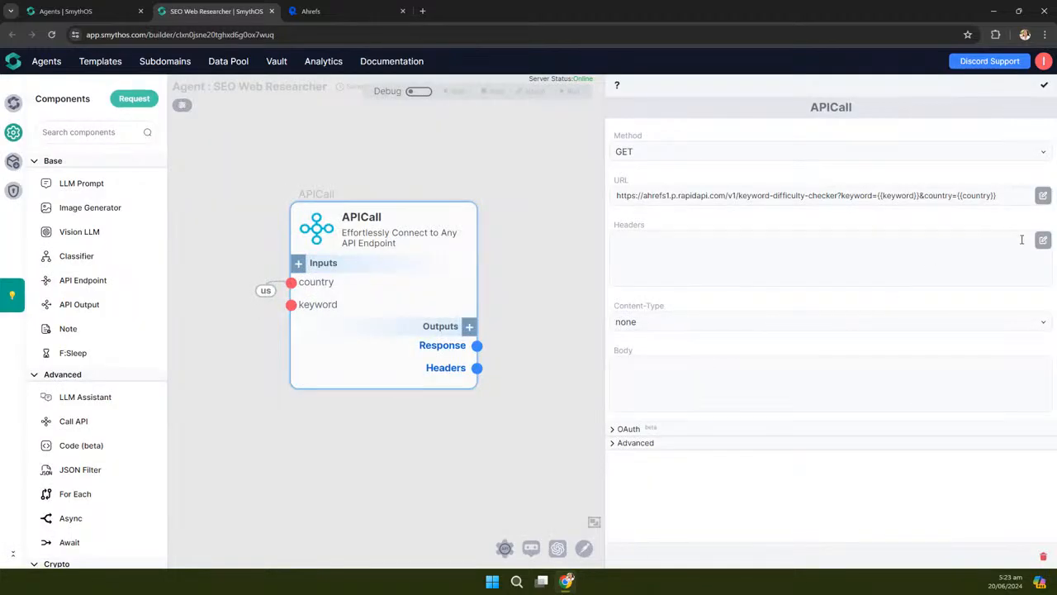
Add the x-rapidapi-host header with value ahrefs1.p.rapidapi.com, copied from the RapidAPI snippet
left_click(1042, 241)
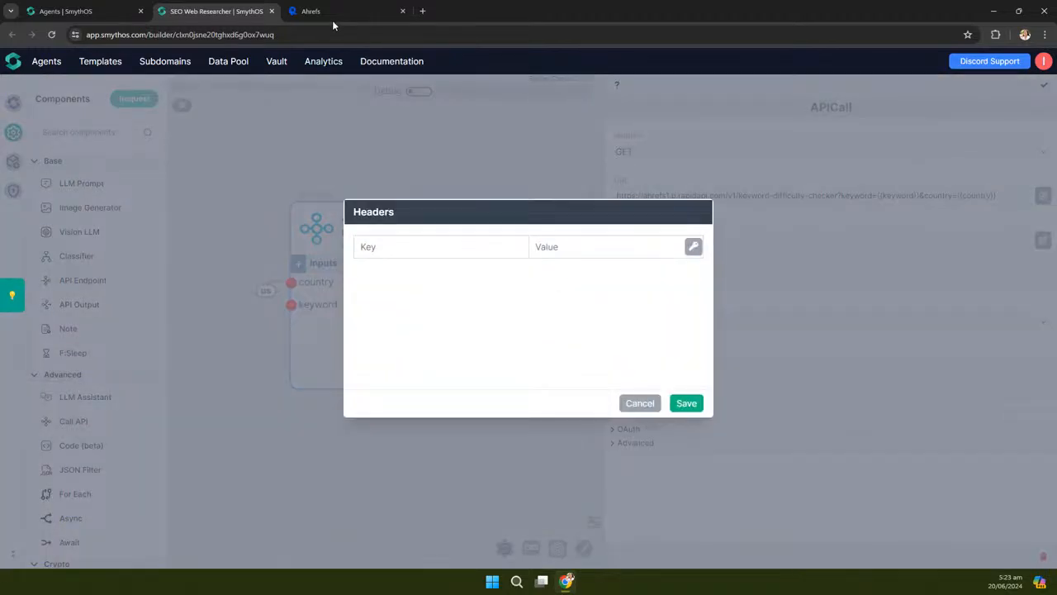
left_click(332, 18)
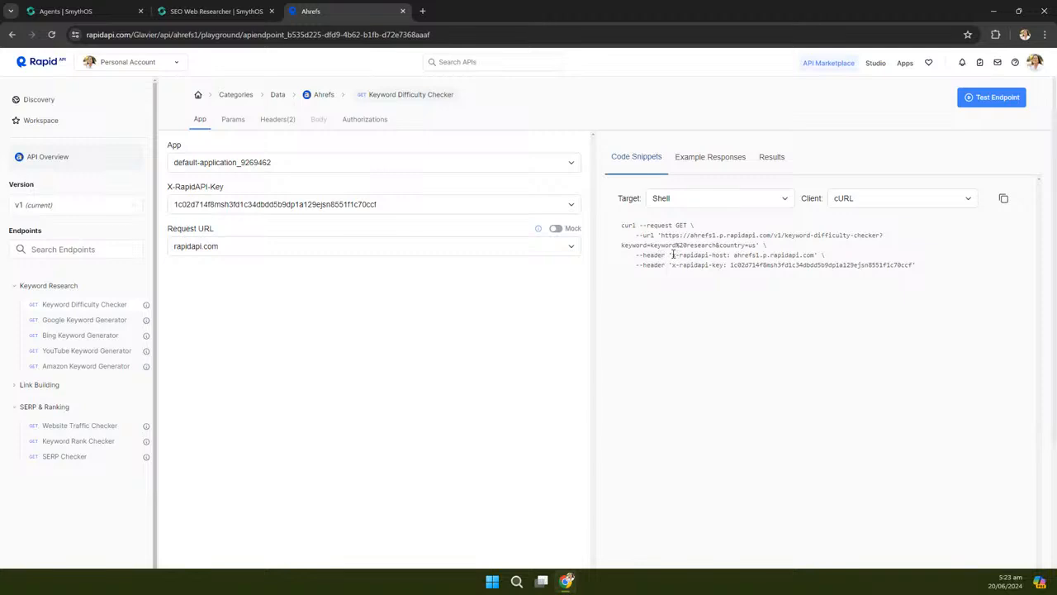
left_click_drag(698, 255, 726, 255)
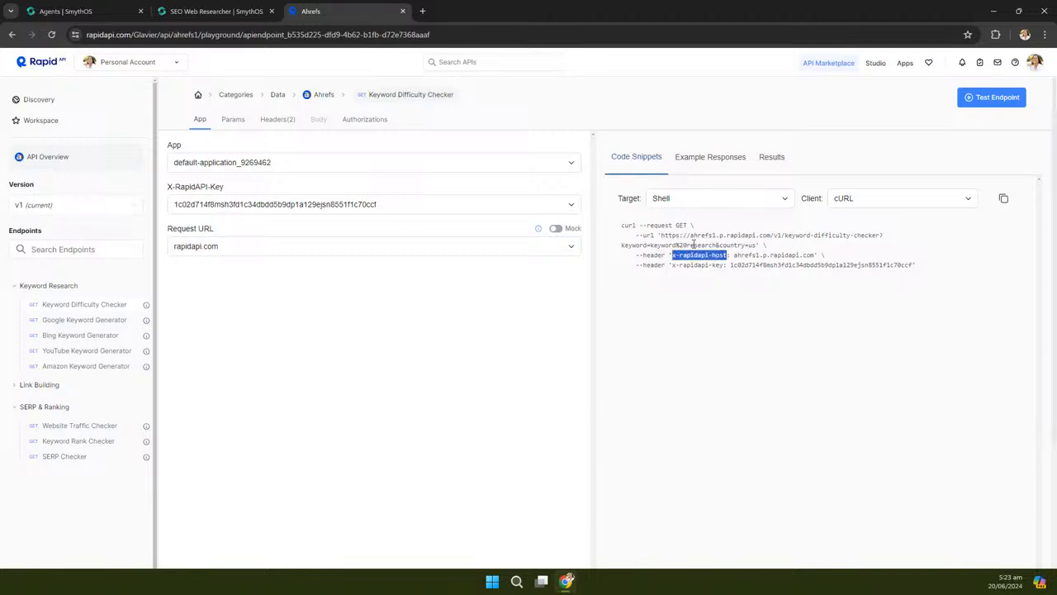
left_click(210, 15)
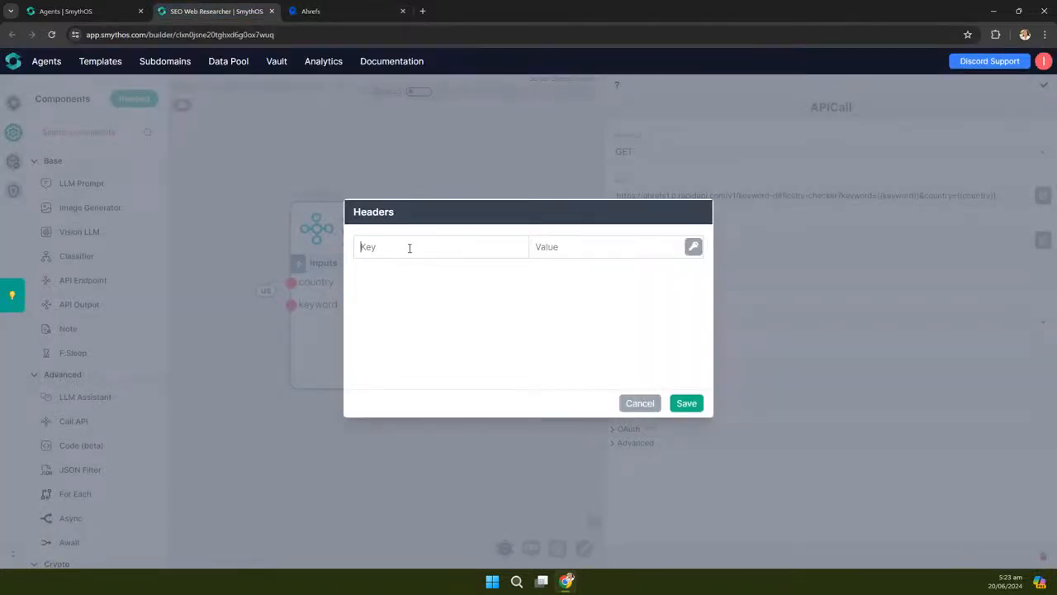
type("x-rapidapi-host")
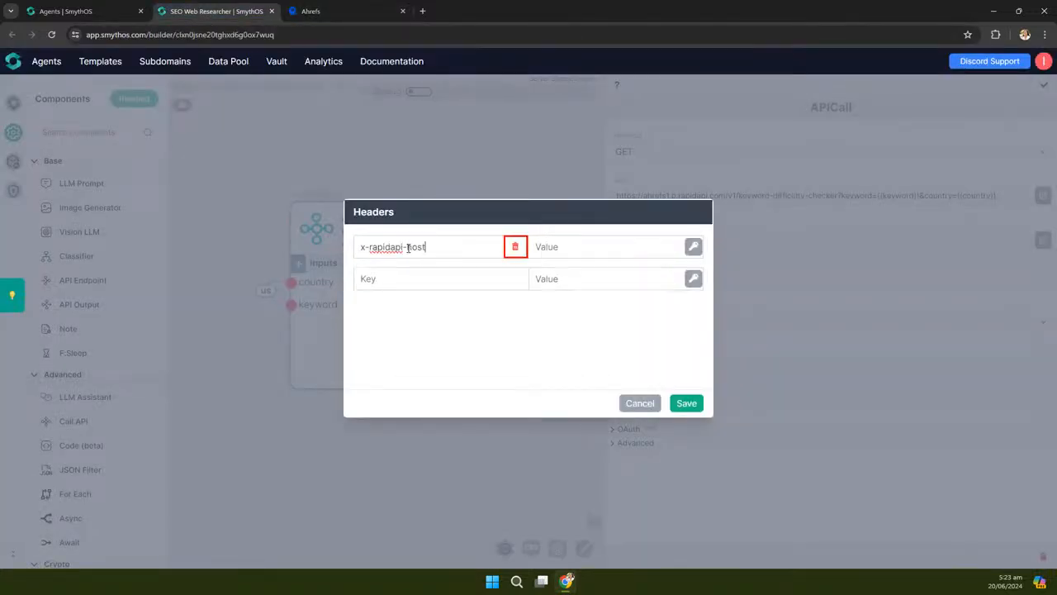
left_click(330, 11)
left_click_drag(733, 255, 815, 257)
key("ctrl+c")
left_click(212, 15)
left_click(618, 247)
key("ctrl+v")
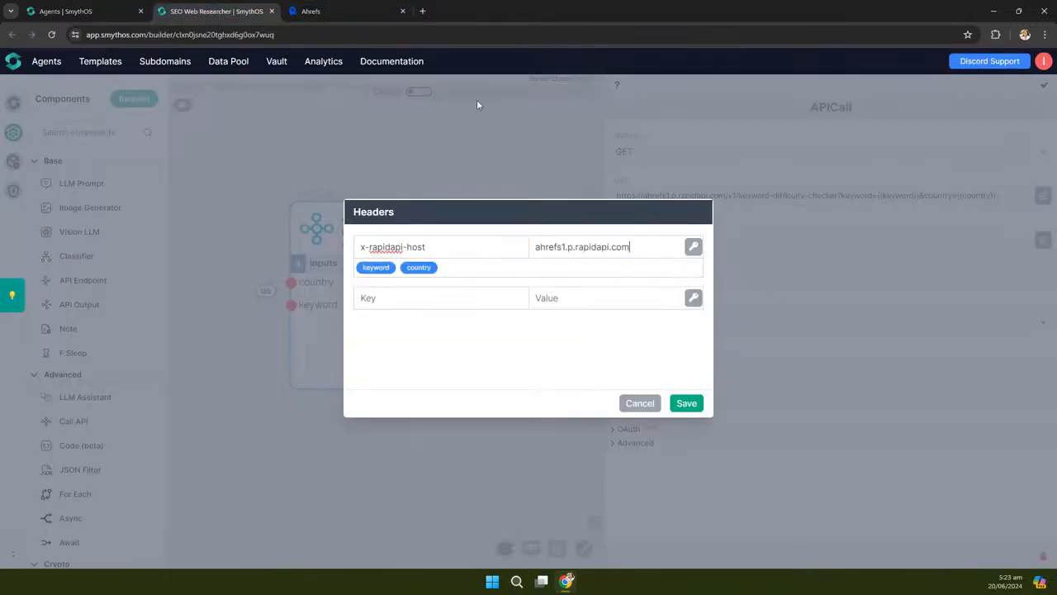
Add the x-rapidapi-key header with the RapidAPI key value copied from the snippet
left_click(336, 16)
left_click_drag(673, 265, 723, 267)
key("ctrl+c")
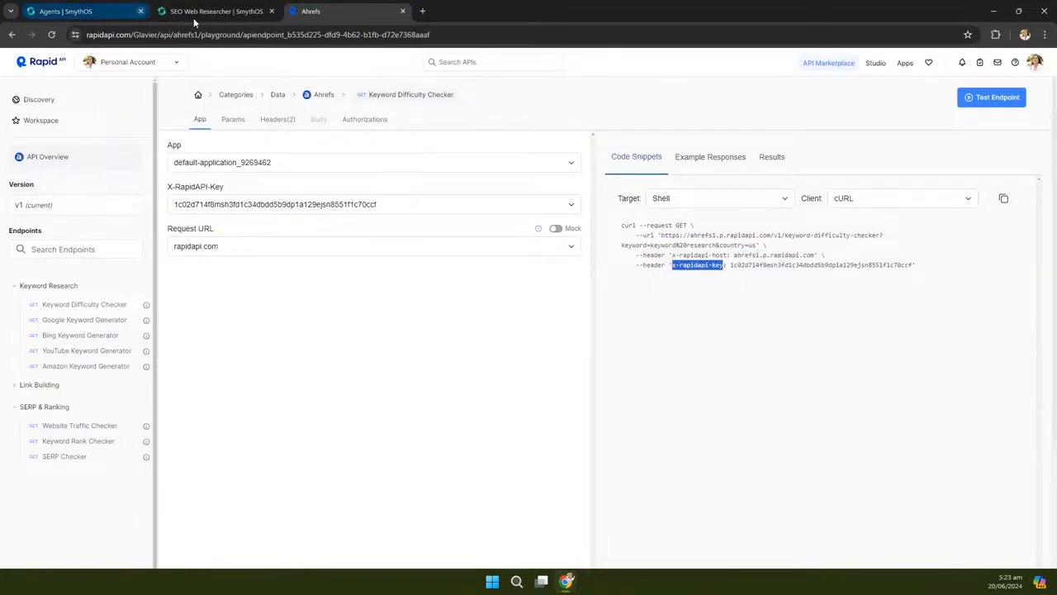
left_click(198, 17)
left_click(407, 298)
key("ctrl+v")
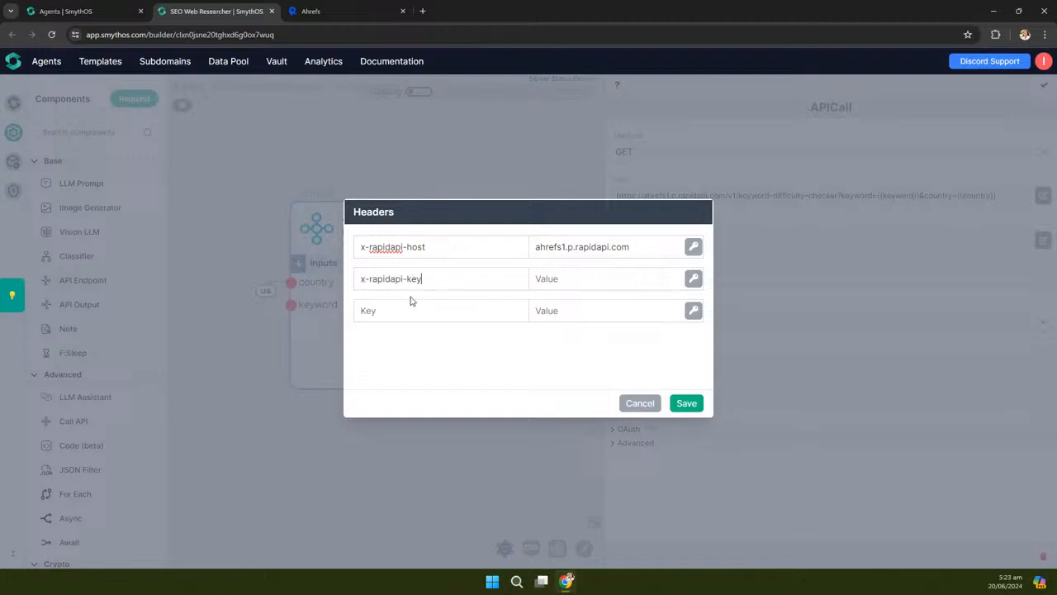
left_click(346, 16)
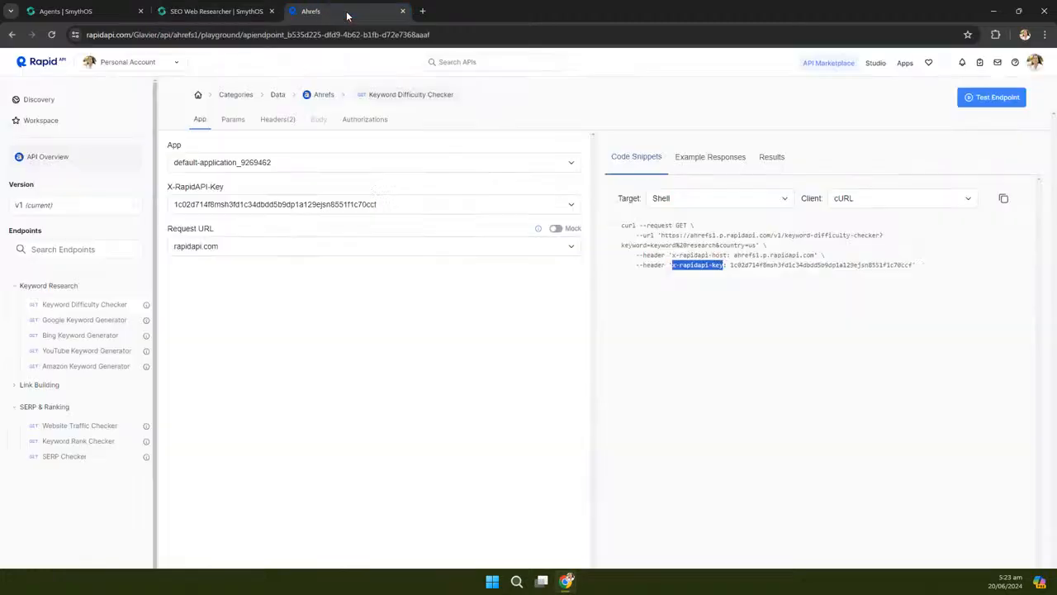
left_click_drag(731, 266, 912, 275)
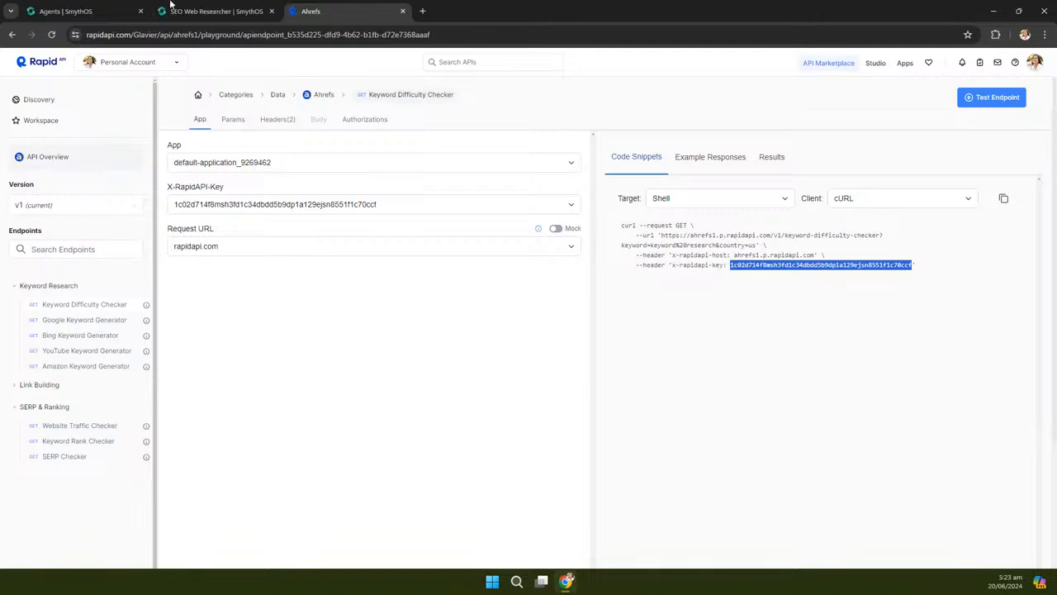
left_click(210, 12)
left_click(563, 279)
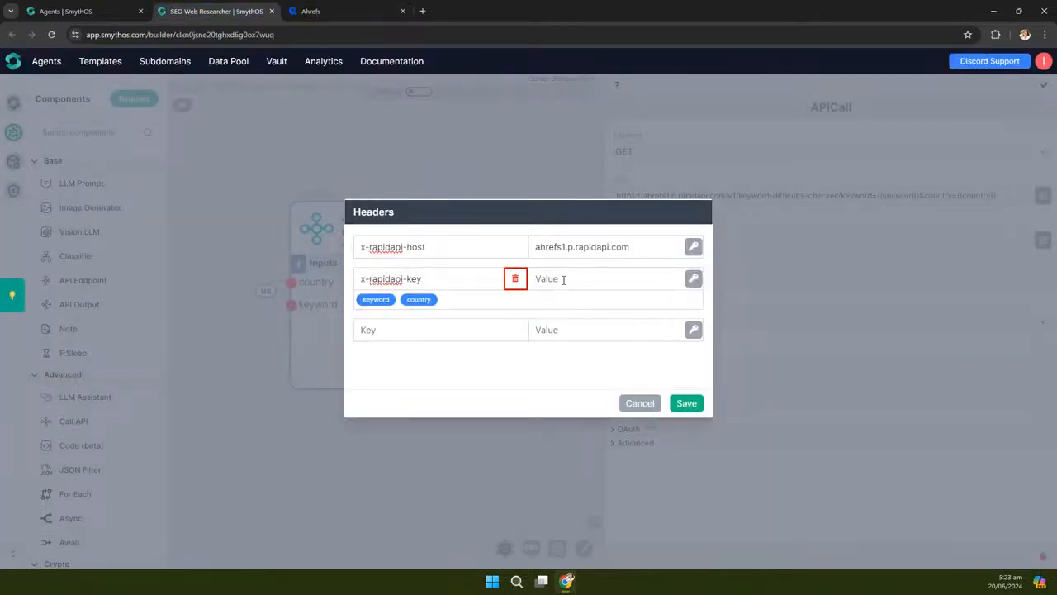
key("ctrl+v")
left_click(313, 11)
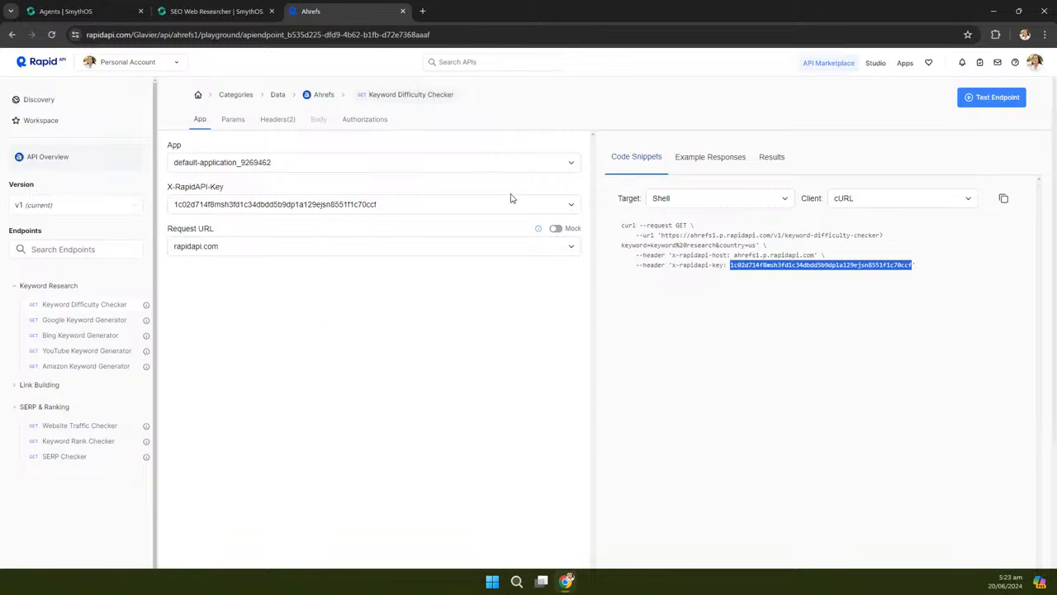
left_click(242, 11)
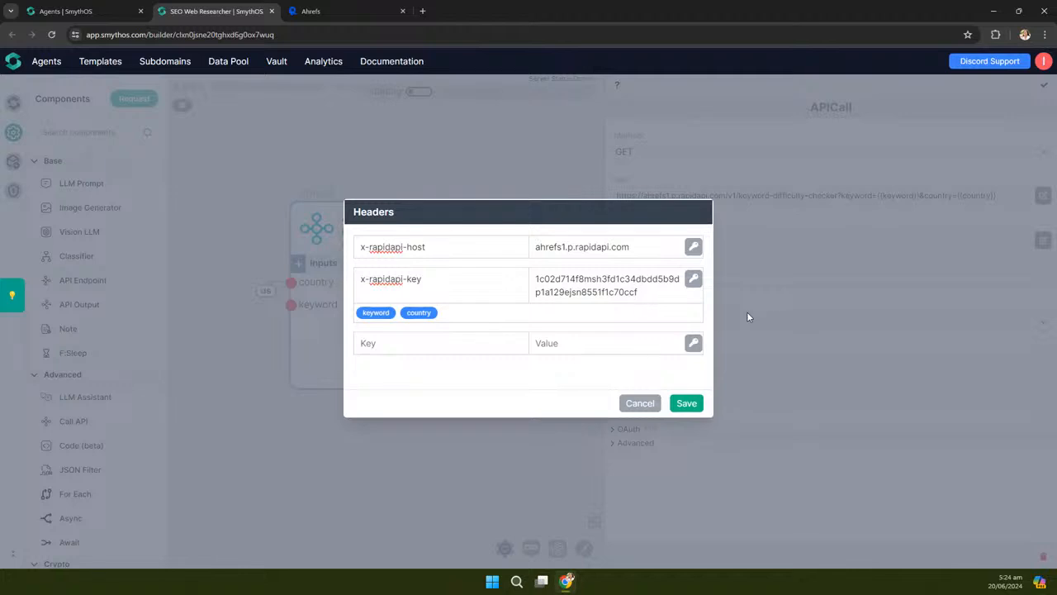
Save the two headers on the APICall and turn on debug mode
left_click(684, 403)
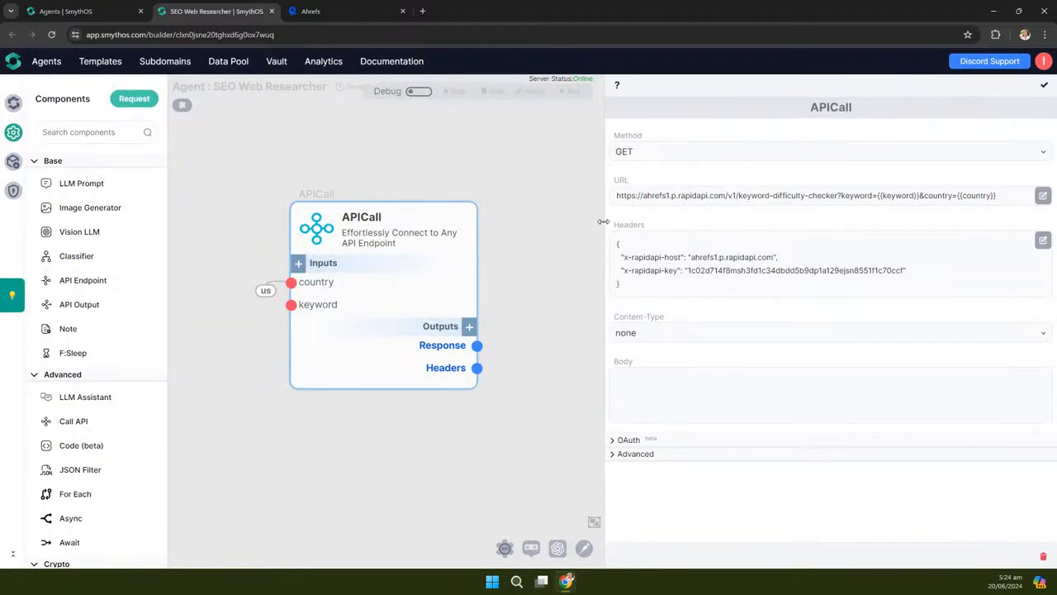
left_click_drag(605, 222, 808, 231)
left_click_drag(583, 256, 624, 246)
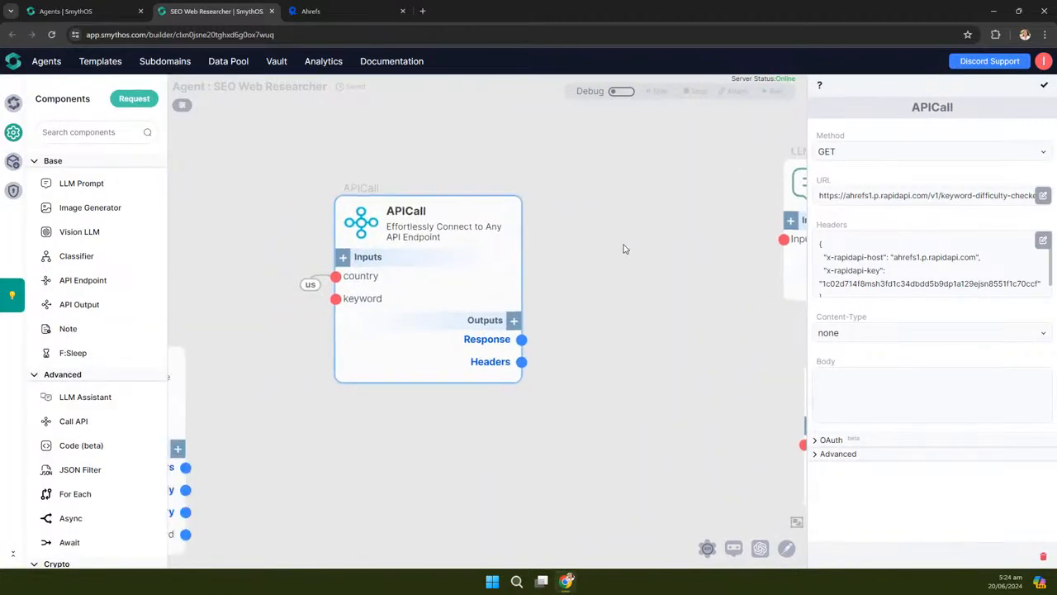
left_click(621, 92)
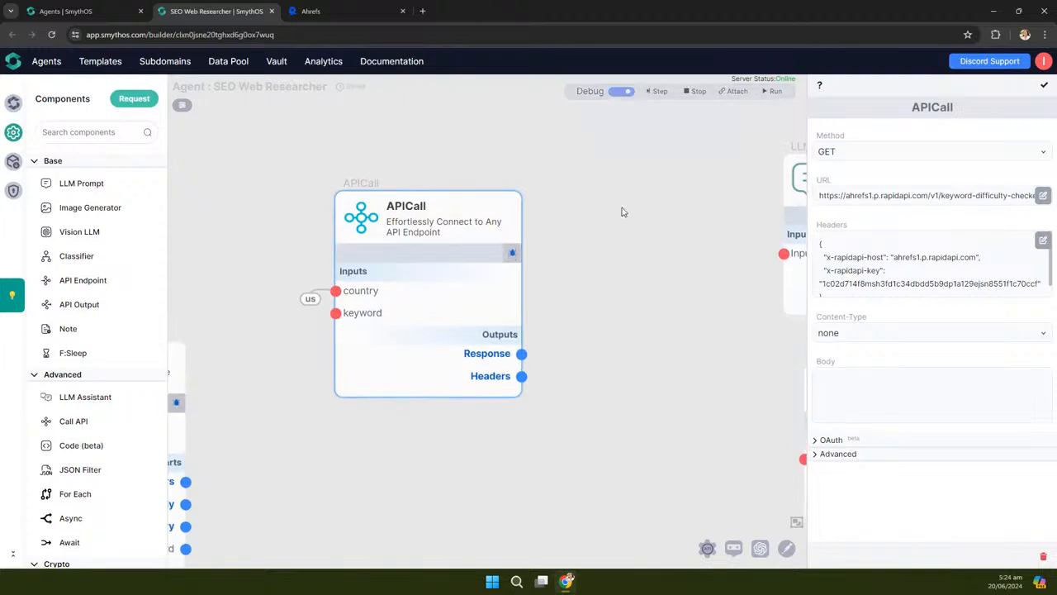
Test the APICall with keyword 'ai agents' and country disabled, then review the JSON response
left_click(508, 210)
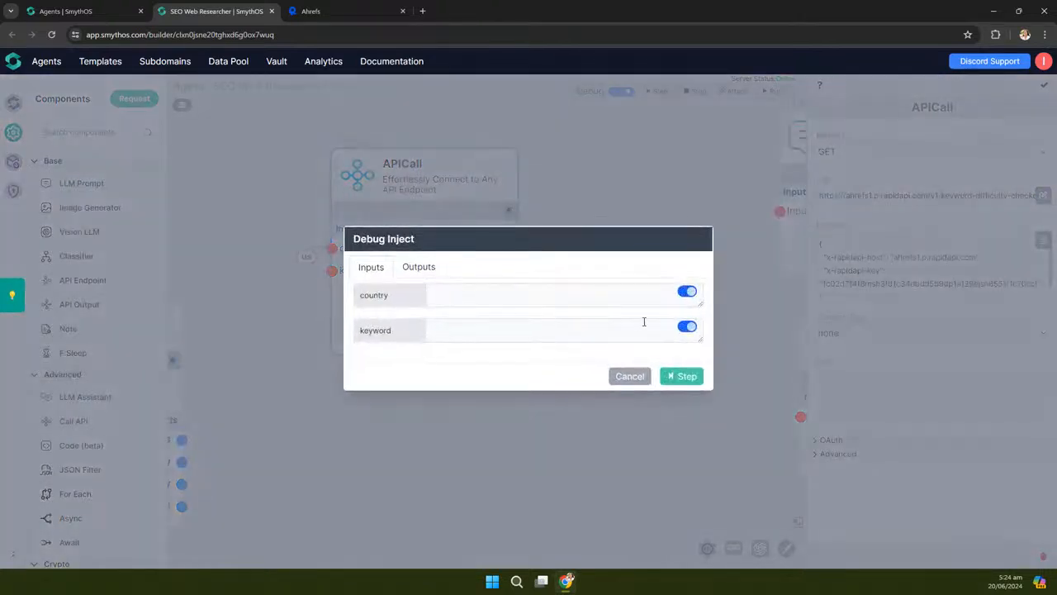
left_click(686, 293)
left_click(521, 327)
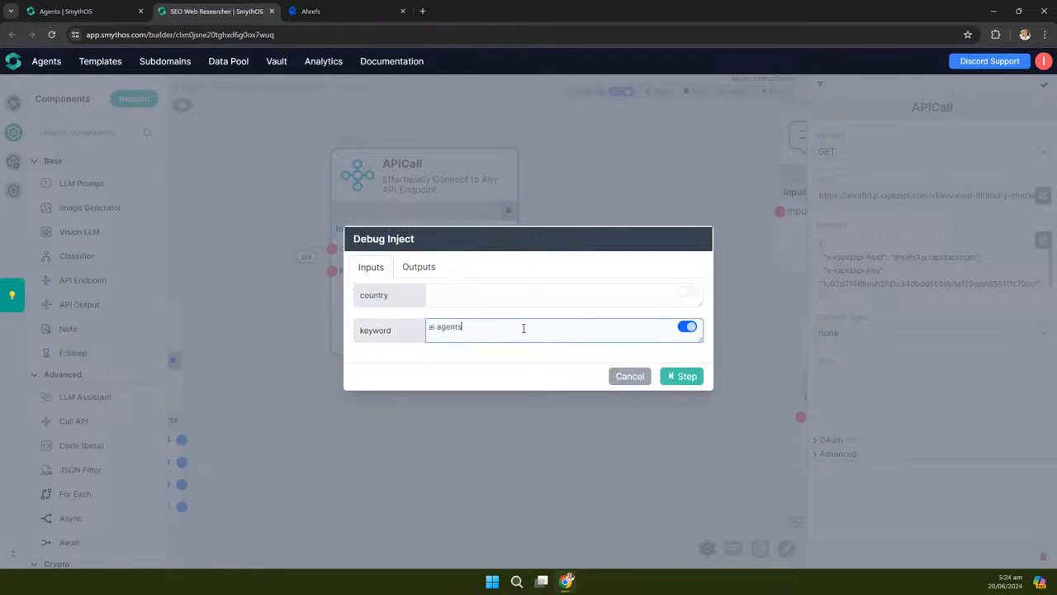
left_click(684, 377)
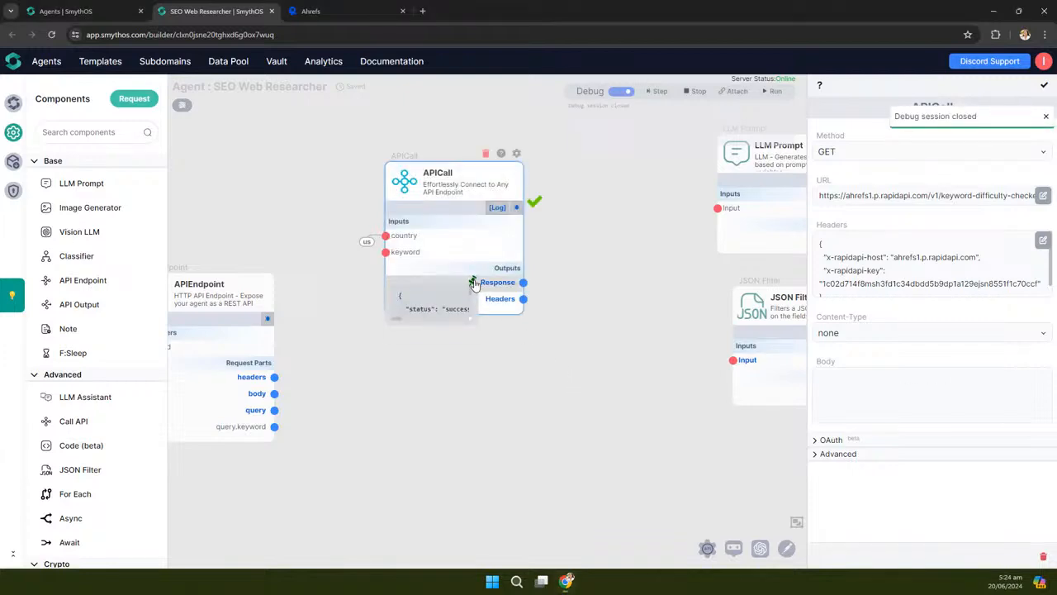
left_click_drag(472, 318, 690, 496)
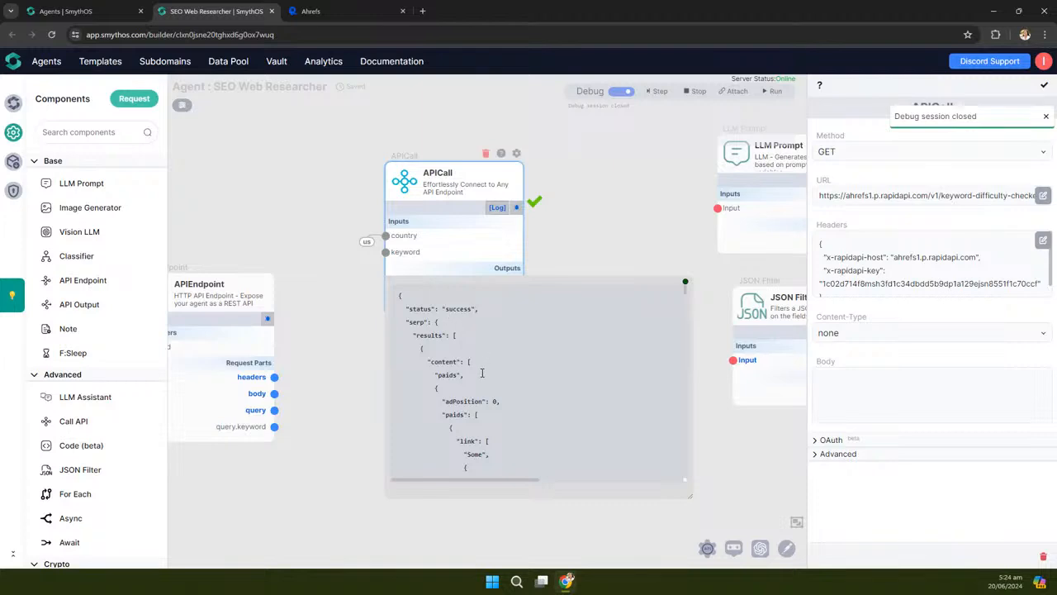
scroll(481, 370, "down", 8)
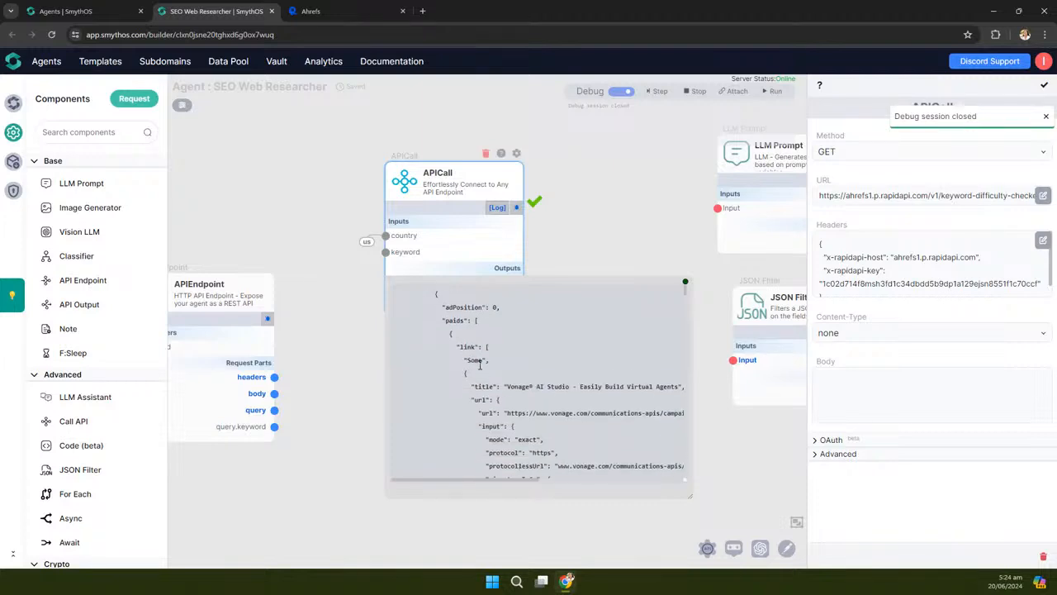
scroll(684, 284, "down", 3)
left_click(684, 285)
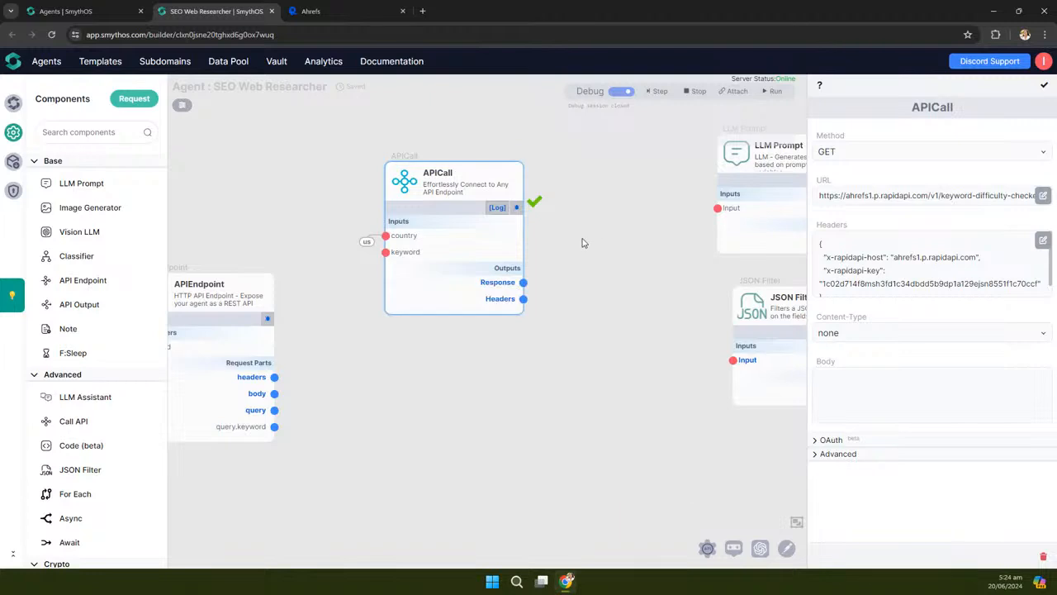
left_click_drag(583, 241, 668, 250)
left_click_drag(680, 287, 645, 293)
View the Ahrefs Google Keyword Generator endpoint on RapidAPI, then return to the SmythOS canvas
left_click(334, 12)
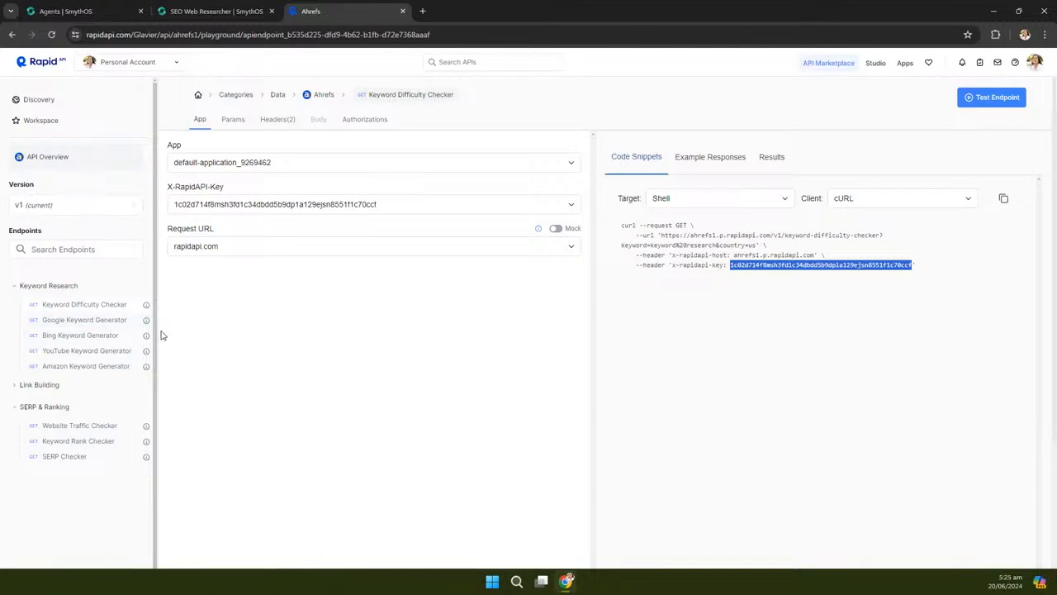
left_click(77, 322)
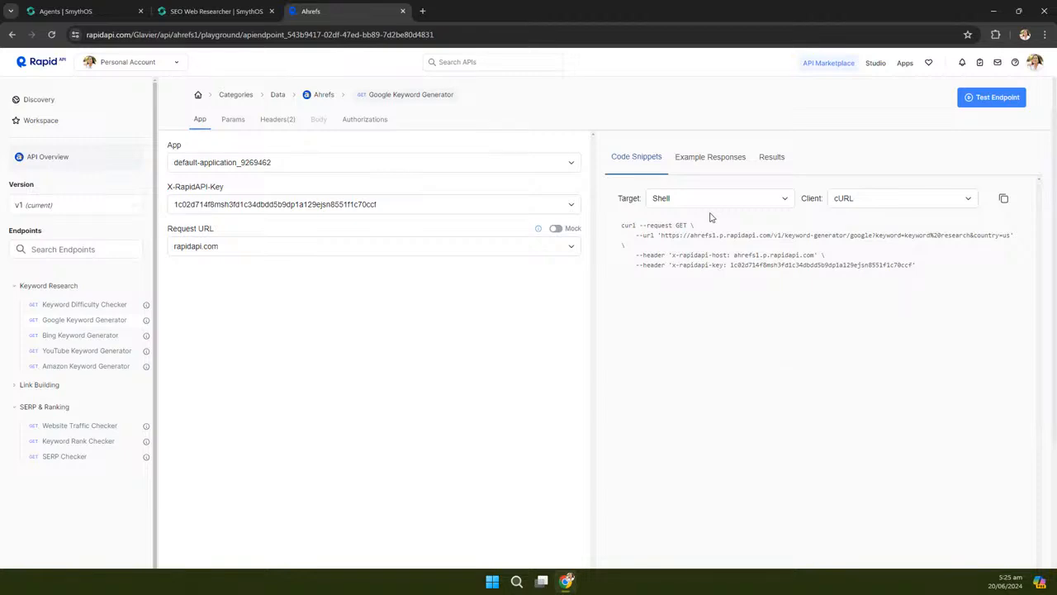
left_click(223, 15)
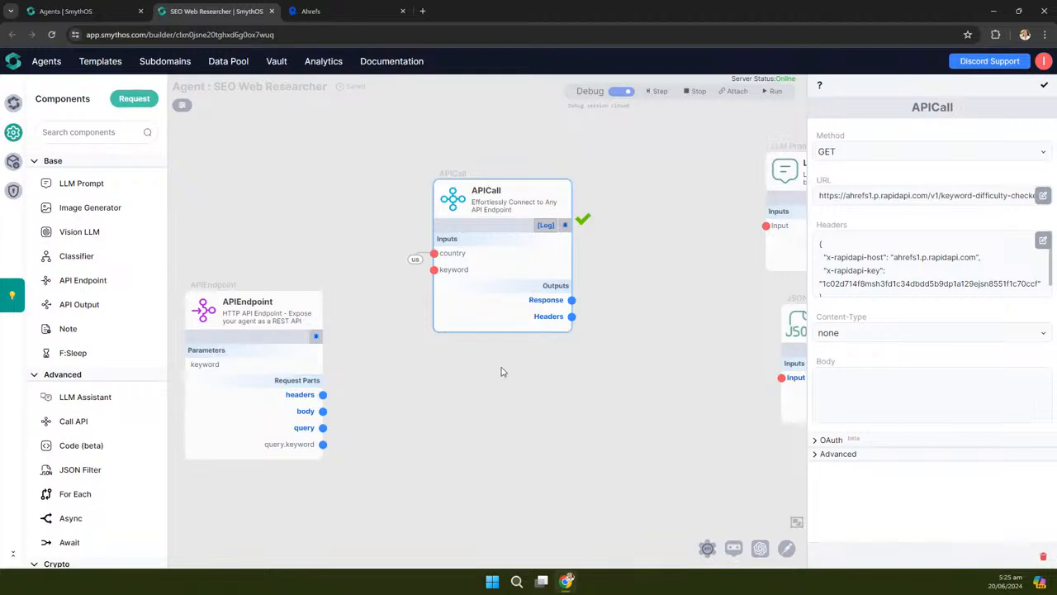
scroll(495, 372, "down", 4)
left_click_drag(500, 396, 489, 390)
left_click_drag(443, 236, 453, 215)
left_click(331, 12)
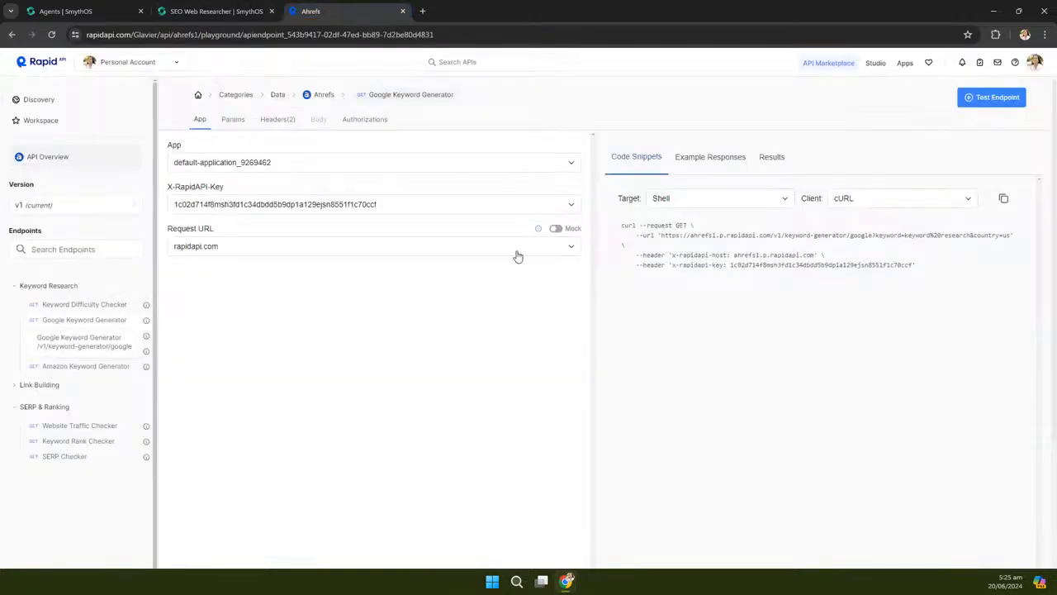
left_click(181, 11)
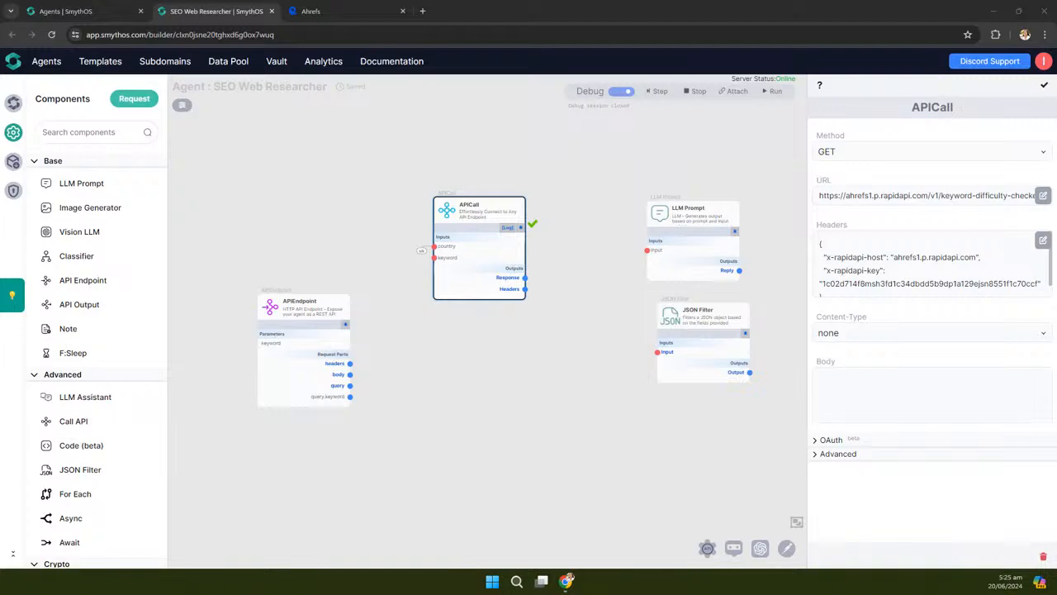
Paste a duplicate APICall node below the original, check its settings, and open its test inputs
left_click(483, 365)
key("ctrl+v")
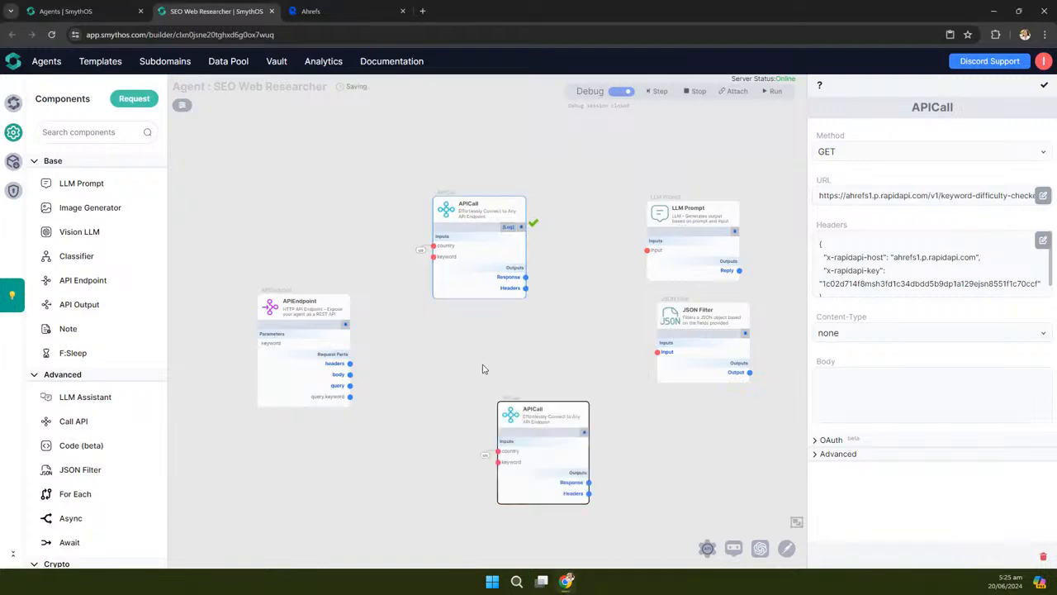
left_click_drag(510, 413, 449, 364)
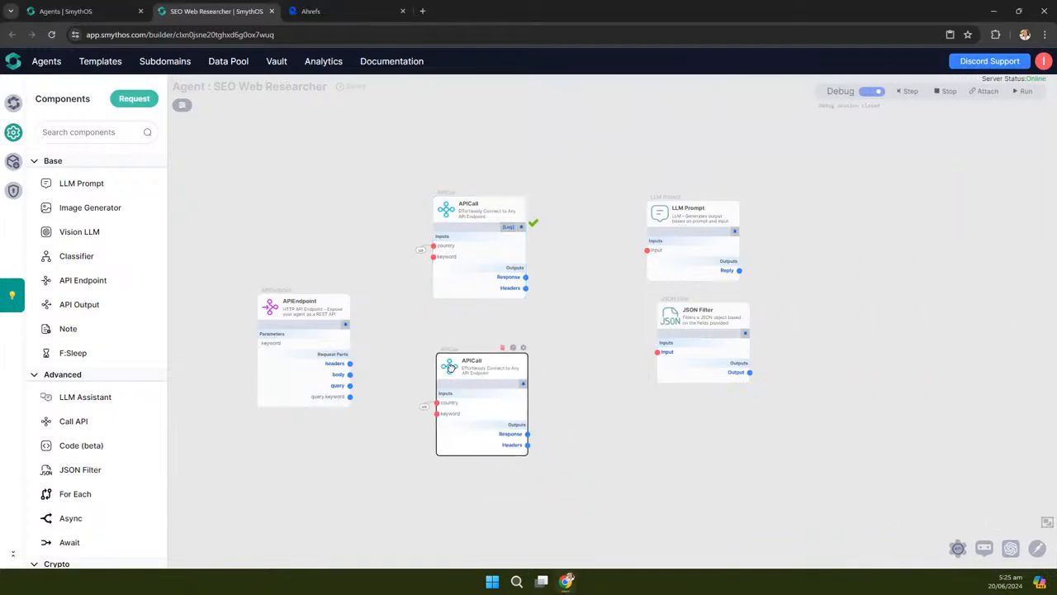
left_click(522, 346)
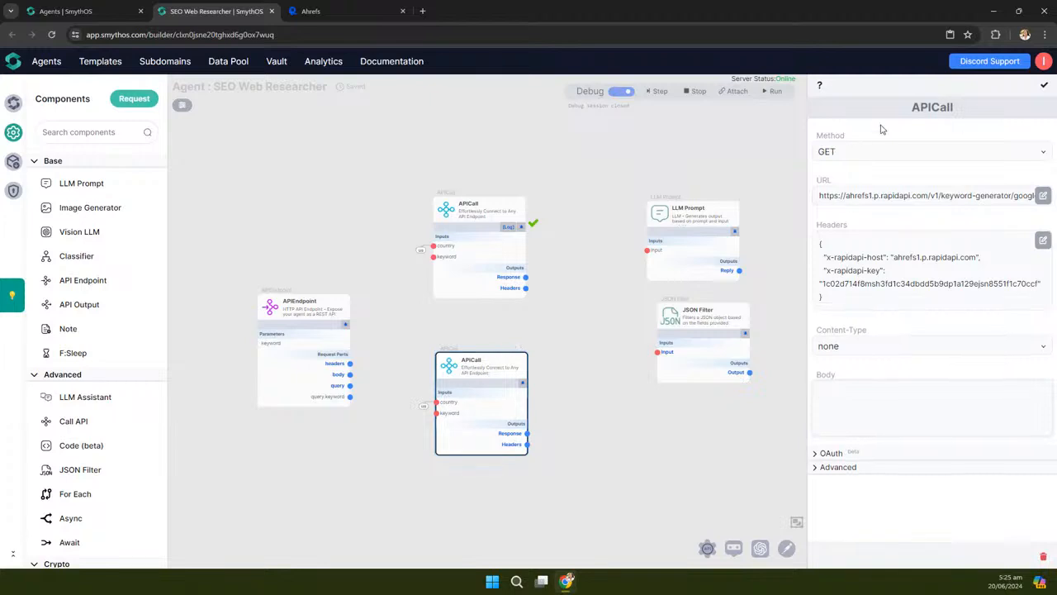
left_click(1044, 85)
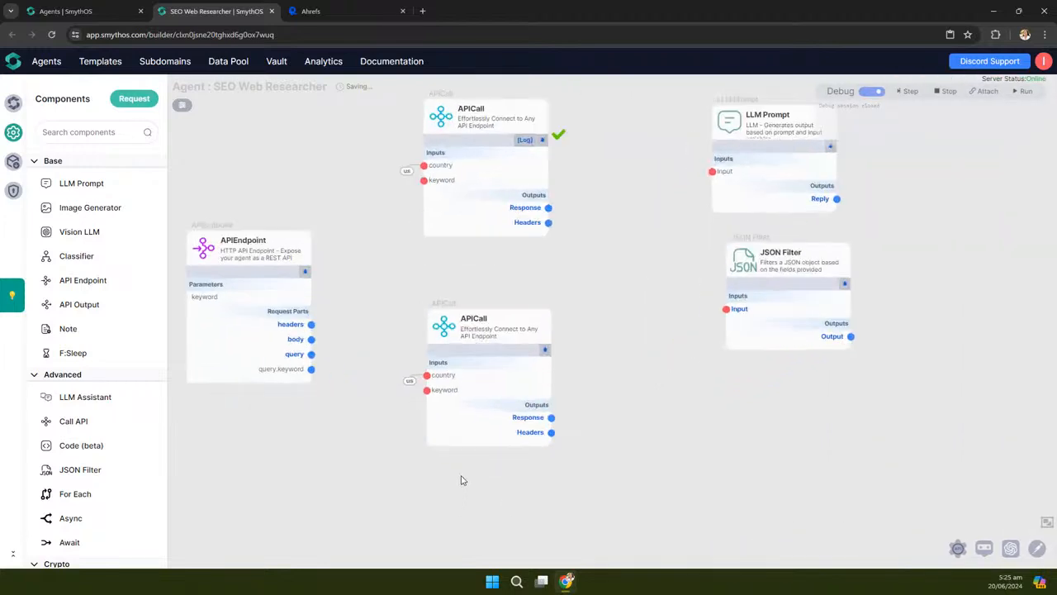
left_click_drag(612, 359, 562, 328)
left_click(495, 322)
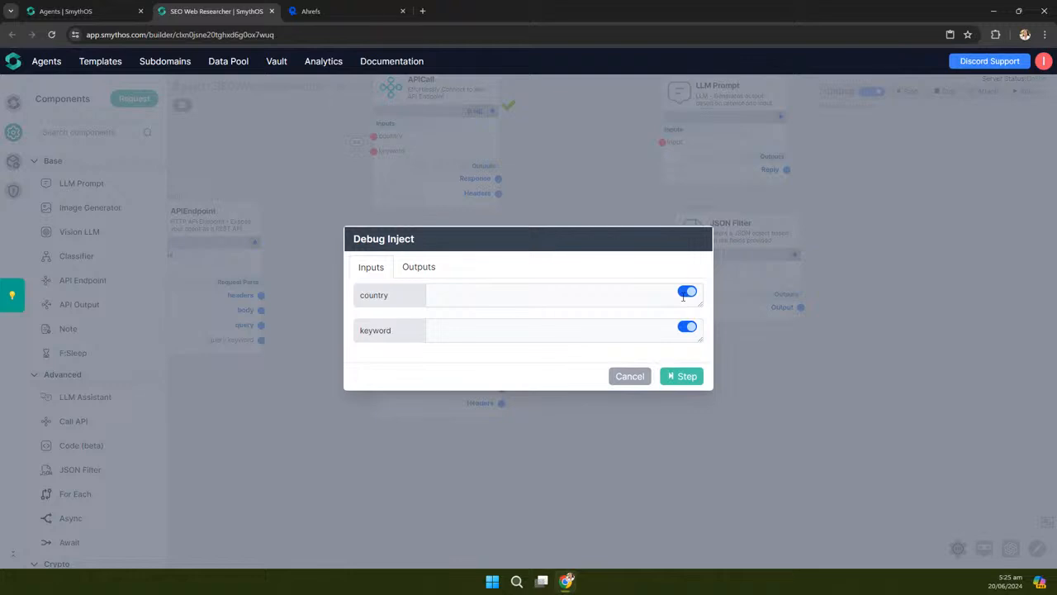
Run the copied node with keyword 'ai agent' and country disabled, then read the keyword-ideas JSON
left_click(684, 297)
left_click(580, 332)
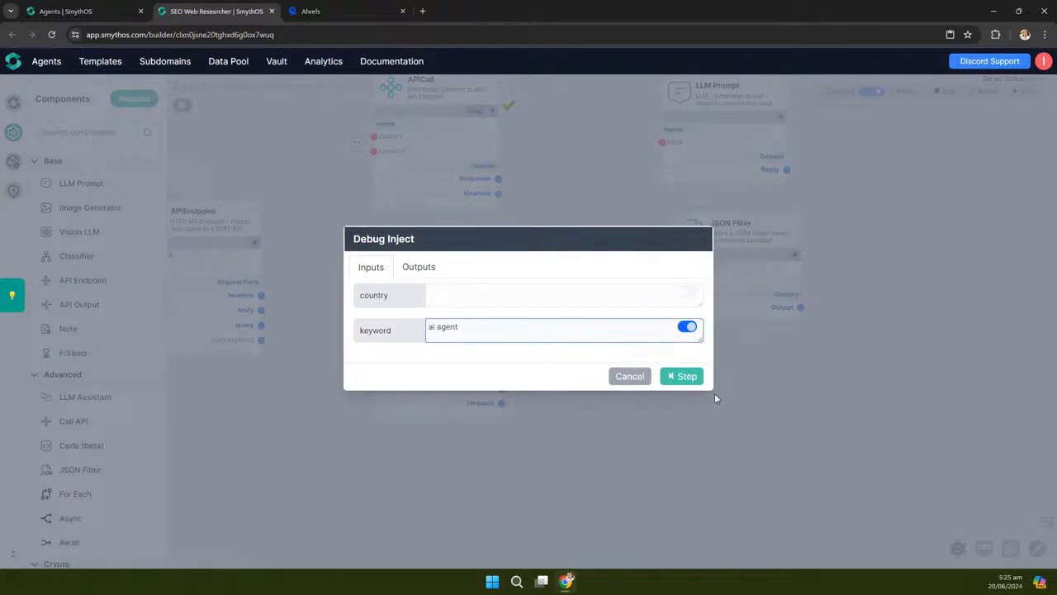
left_click(692, 375)
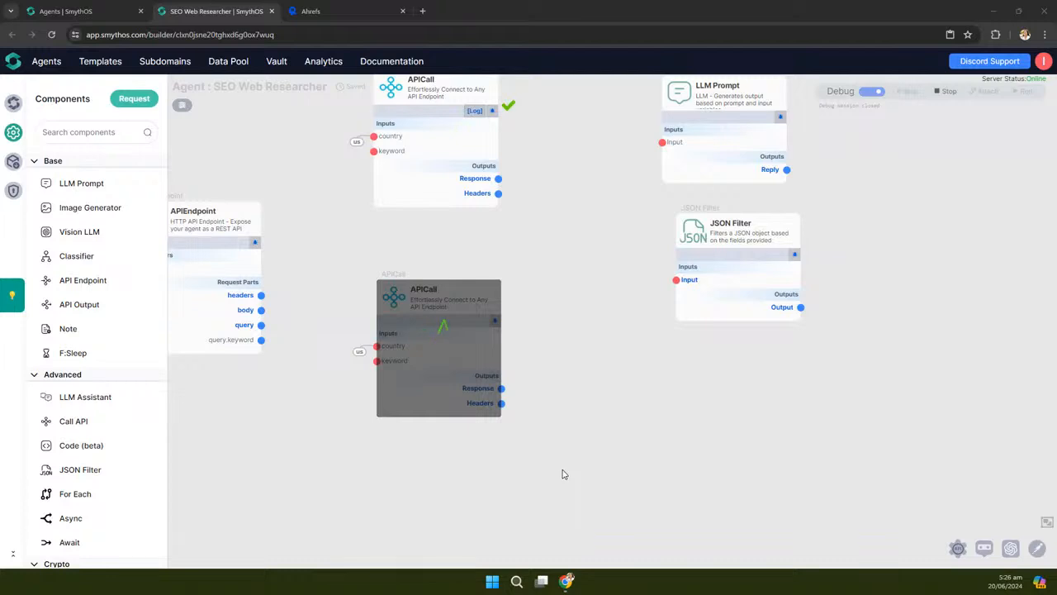
mouse_move(460, 390)
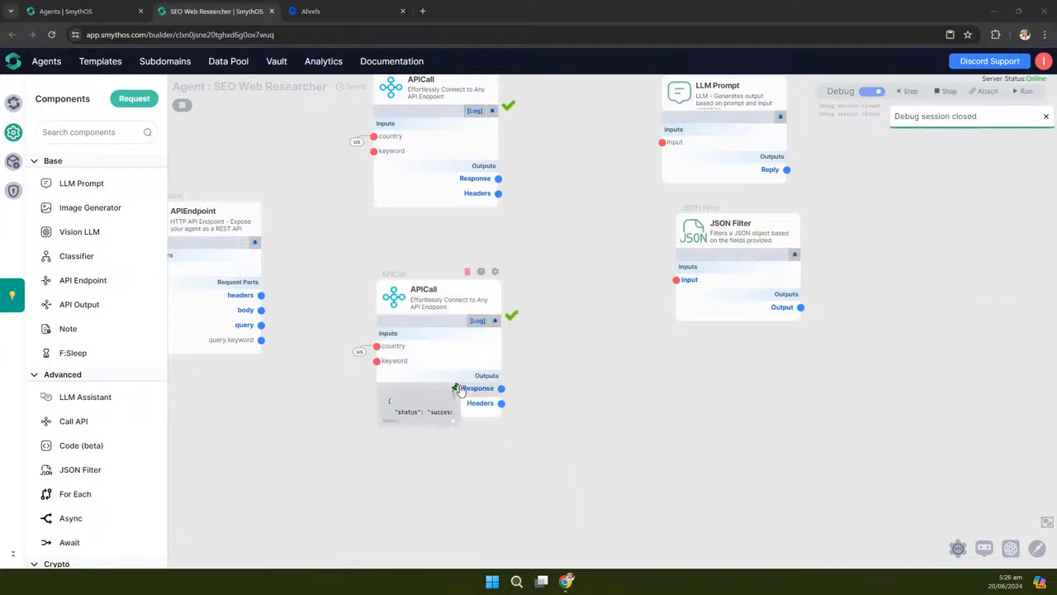
left_click_drag(455, 427, 810, 523)
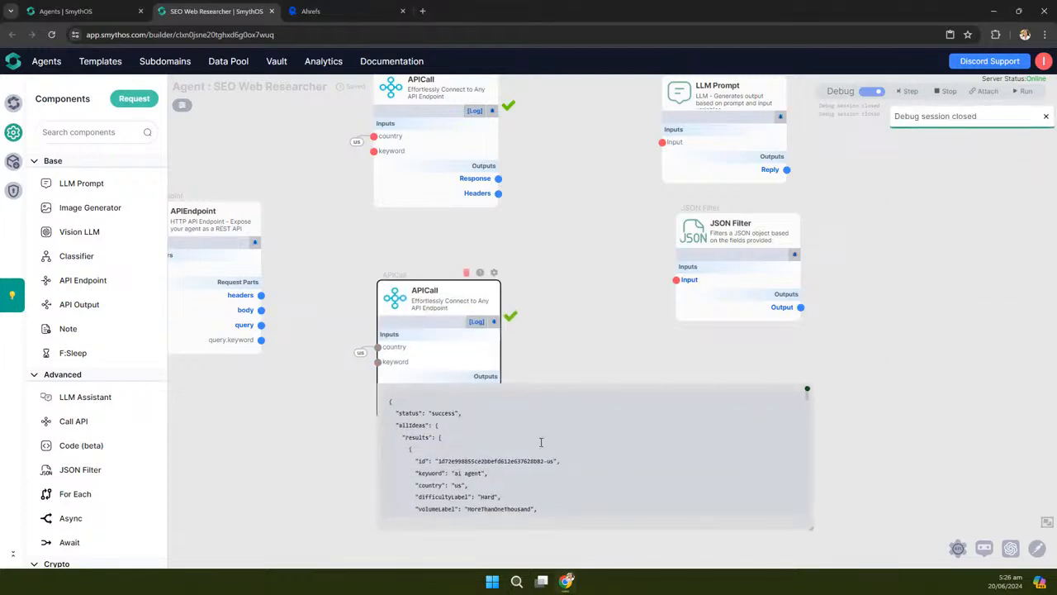
scroll(421, 431, "down", 10)
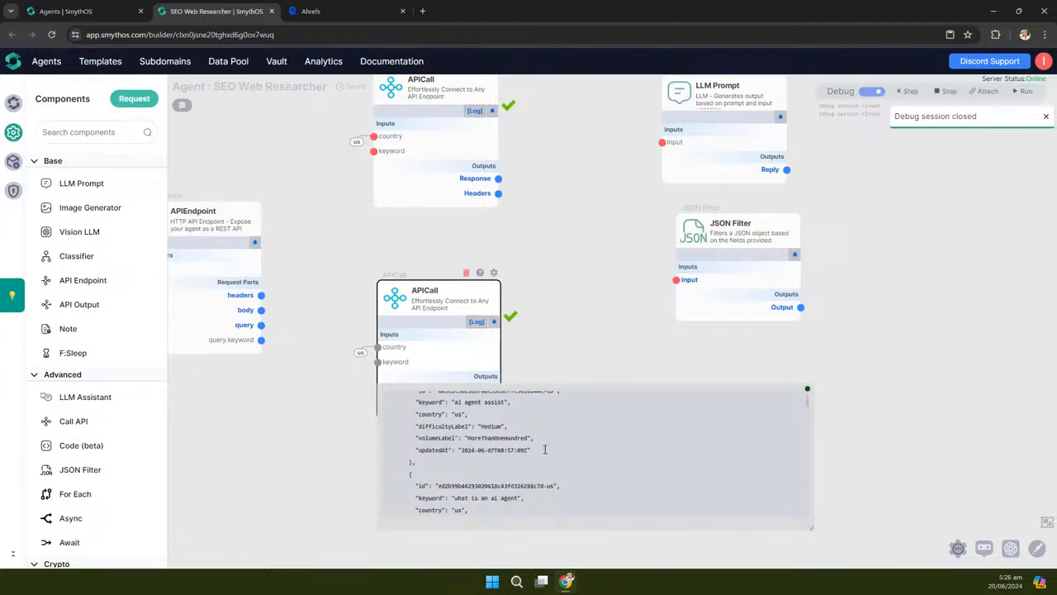
scroll(545, 446, "down", 5)
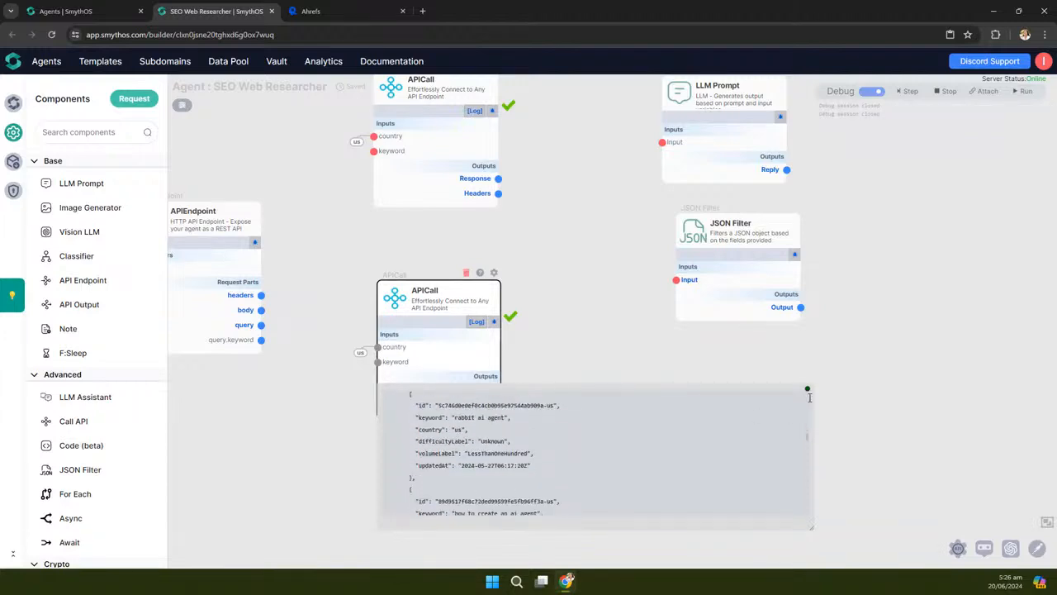
left_click(807, 389)
left_click_drag(572, 327, 567, 367)
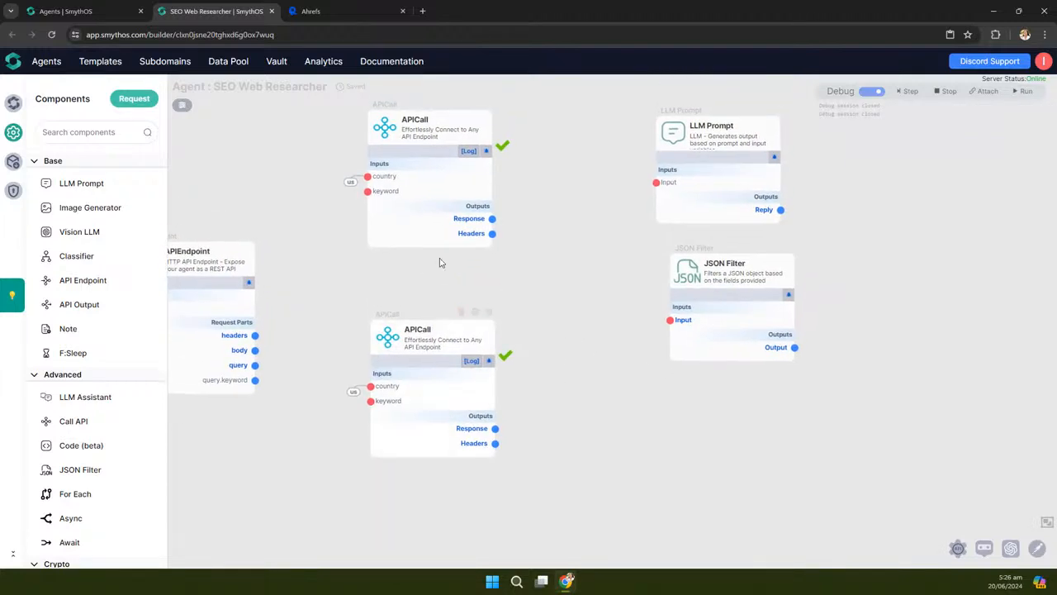
Rename the lower API node to 'Google Keyword Generator' and widen it to show the title
left_click(322, 17)
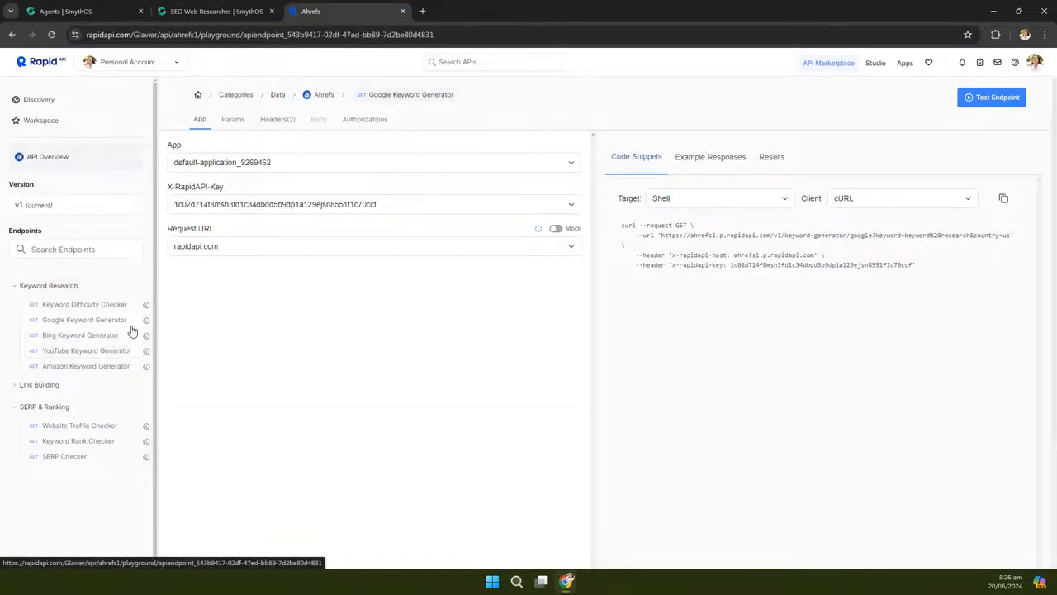
left_click(216, 12)
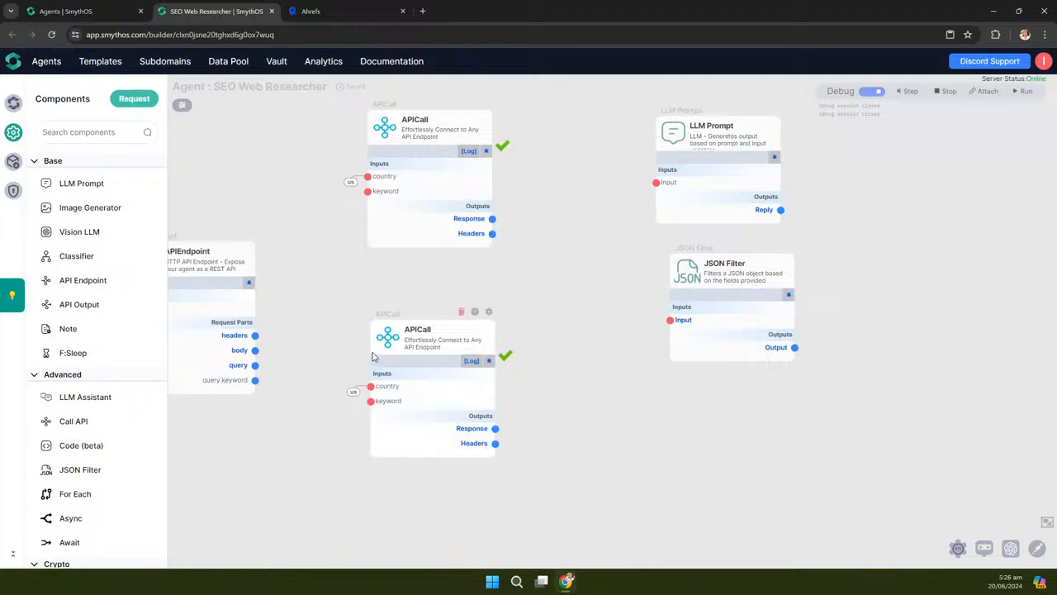
scroll(467, 334, "up", 3)
double_click(452, 320)
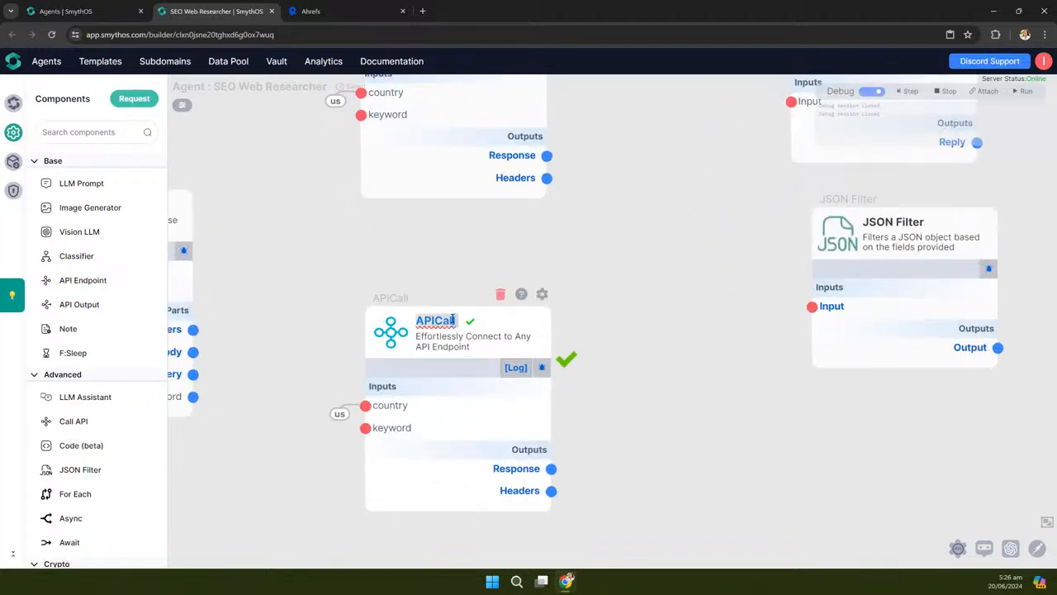
type("Google")
type(" Keyword Gen")
type("erator")
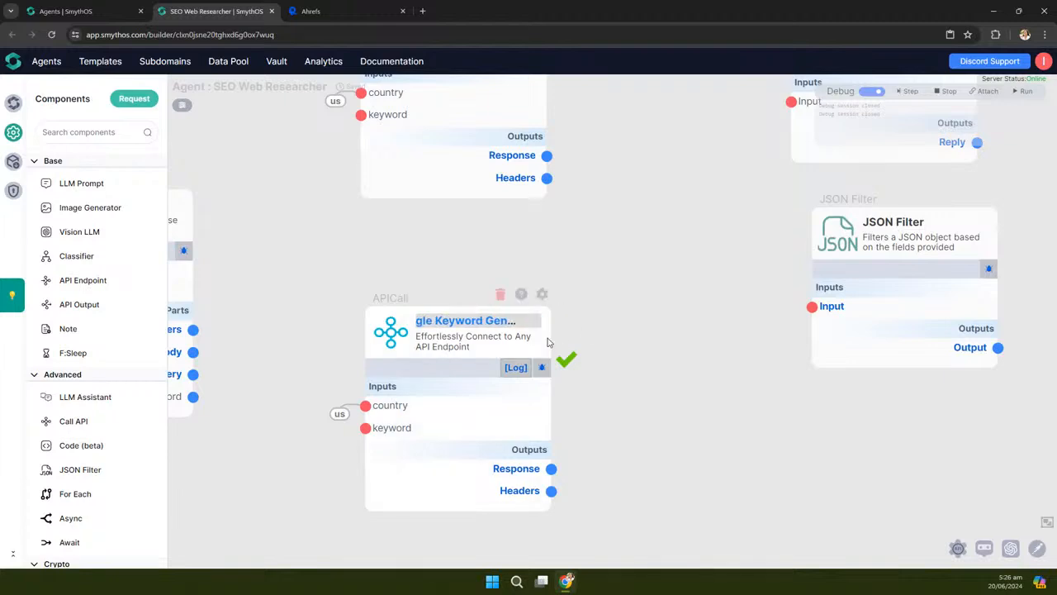
left_click_drag(552, 336, 660, 340)
left_click(582, 325)
Rename the upper API node to 'Keyword Difficulty Checker' and widen it to fit
left_click_drag(631, 177, 622, 275)
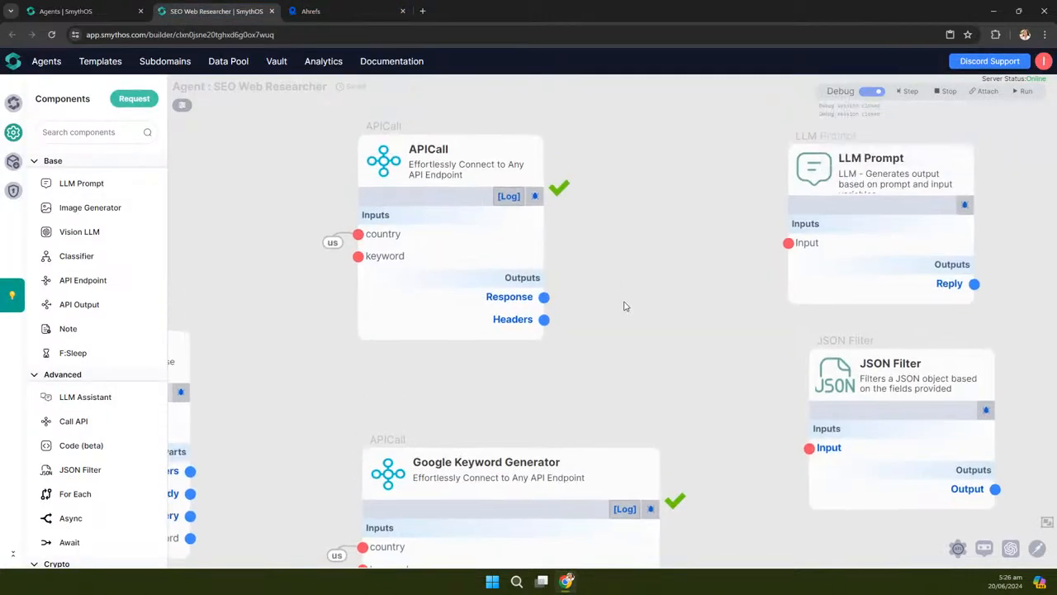
left_click(464, 175)
double_click(439, 173)
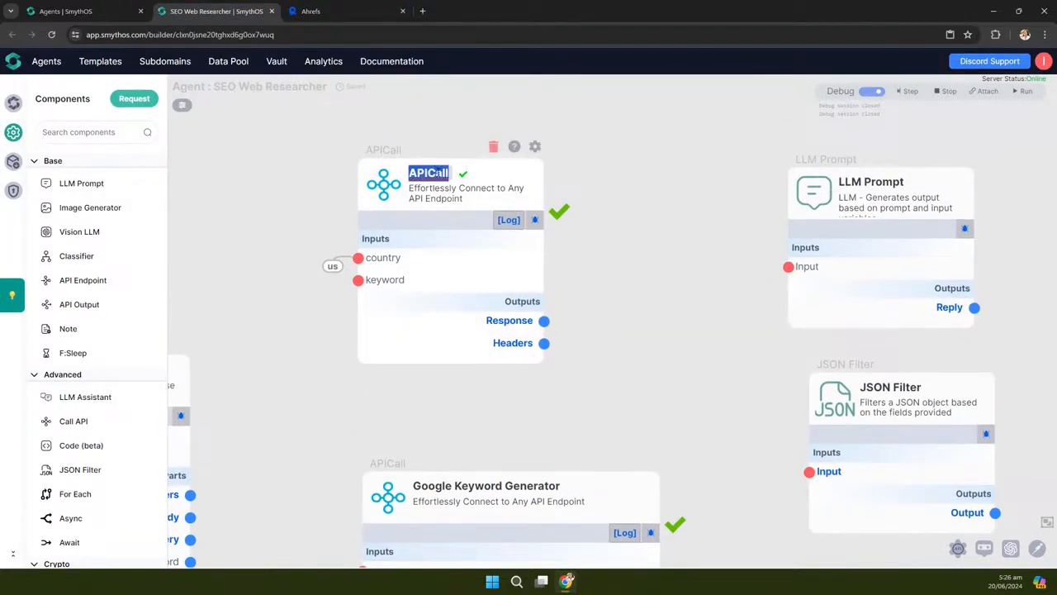
type("Keyword")
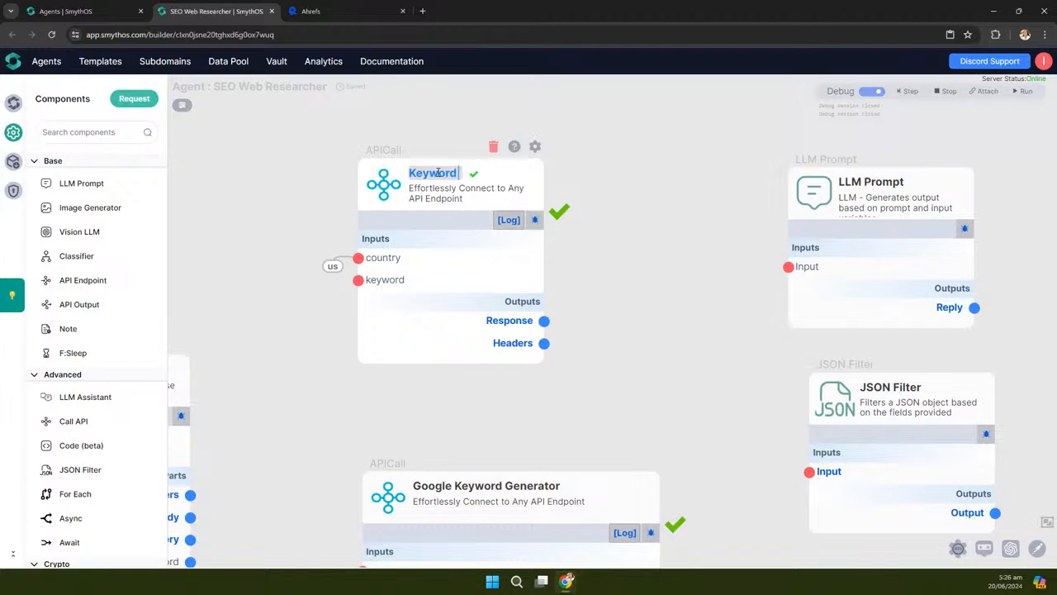
type(" Difficulty")
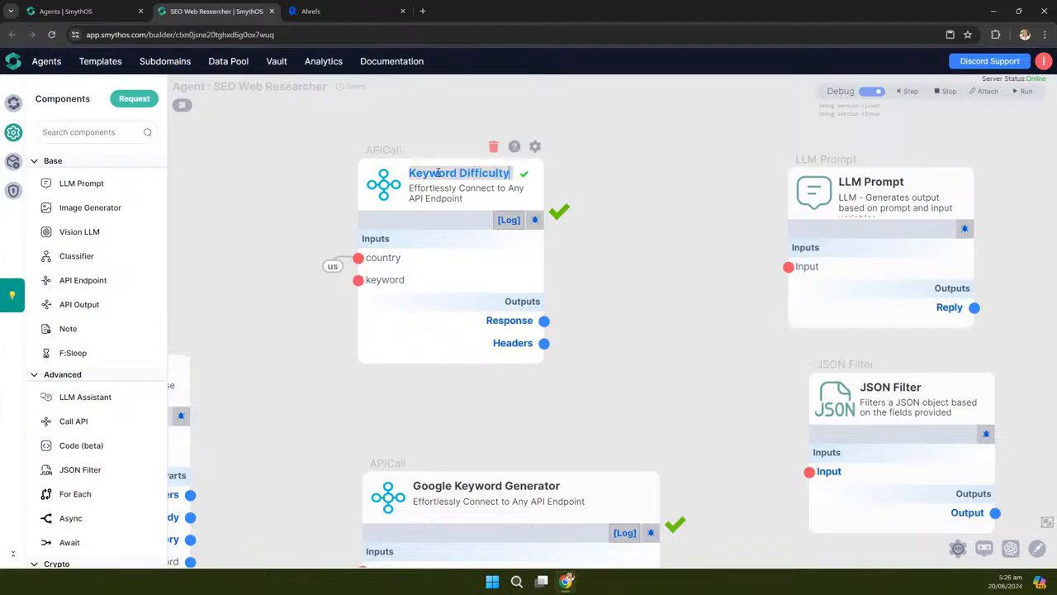
type(" Checker")
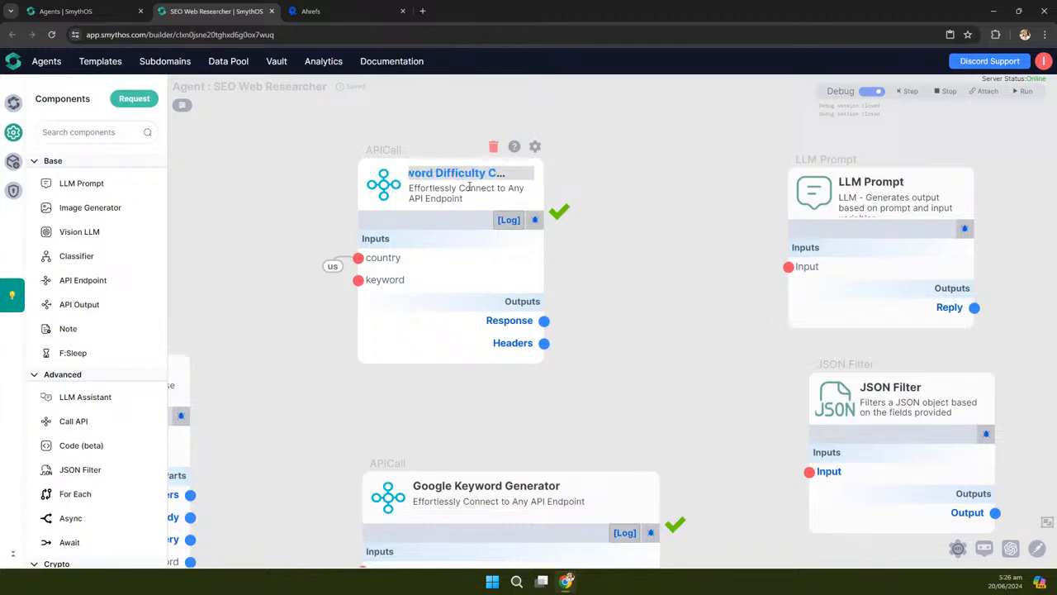
left_click_drag(545, 184, 611, 187)
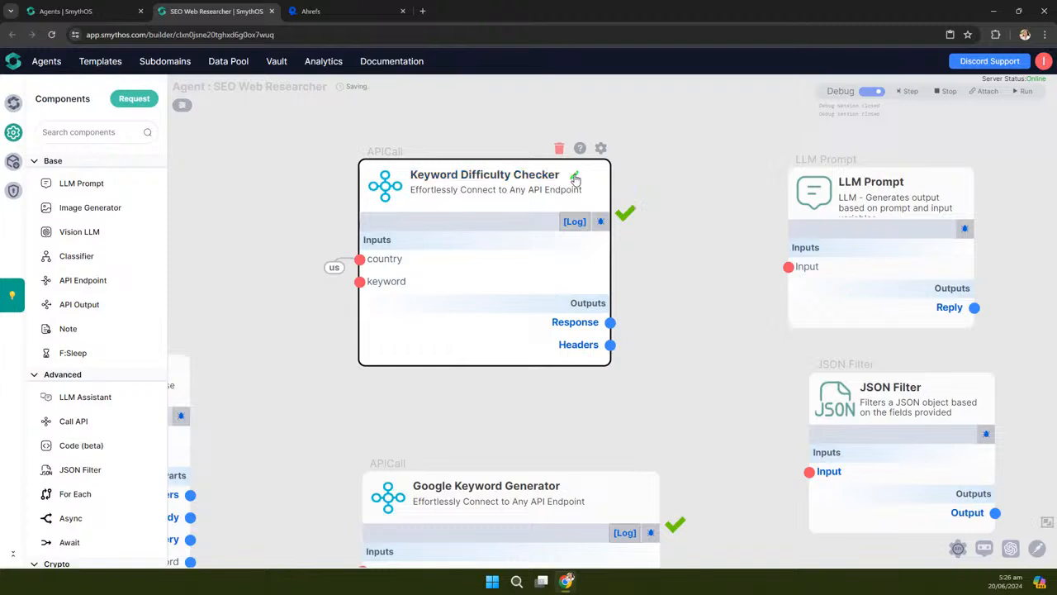
scroll(401, 160, "down", 5)
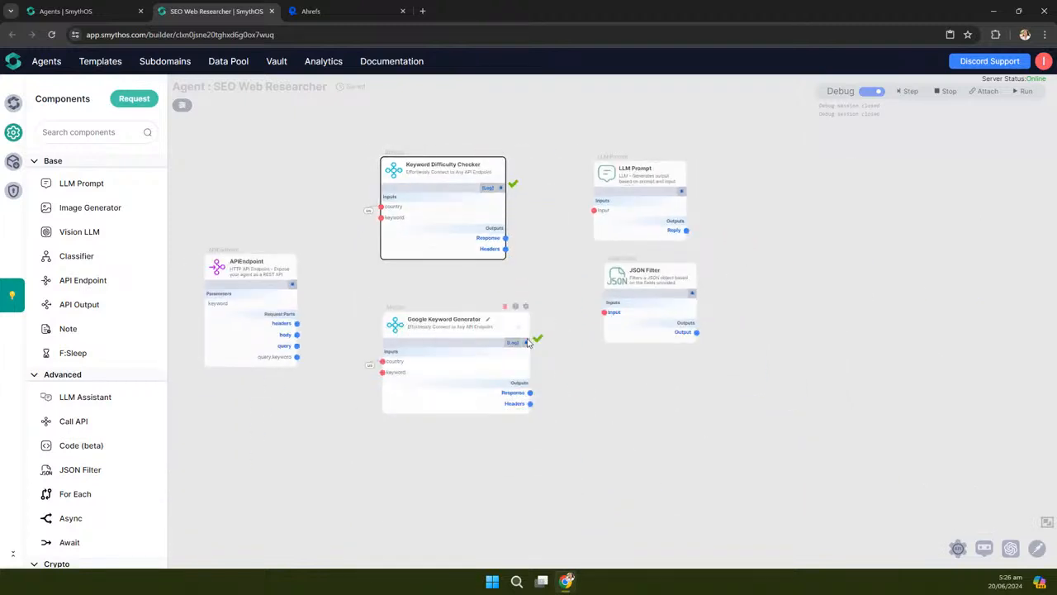
Stop the debug session and rearrange the two API nodes
left_click_drag(530, 328, 507, 326)
left_click(559, 285)
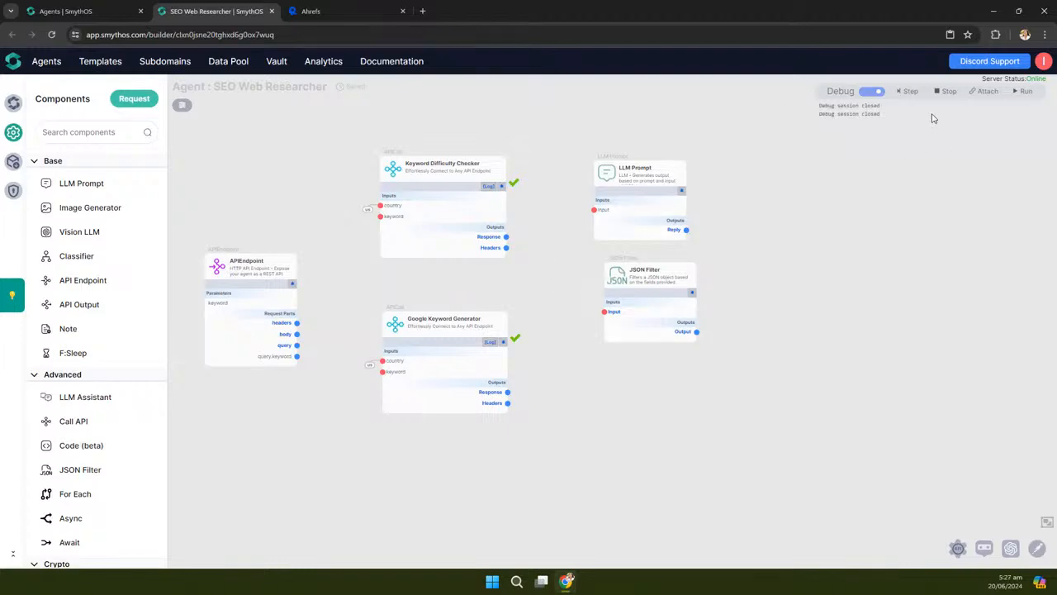
left_click(950, 92)
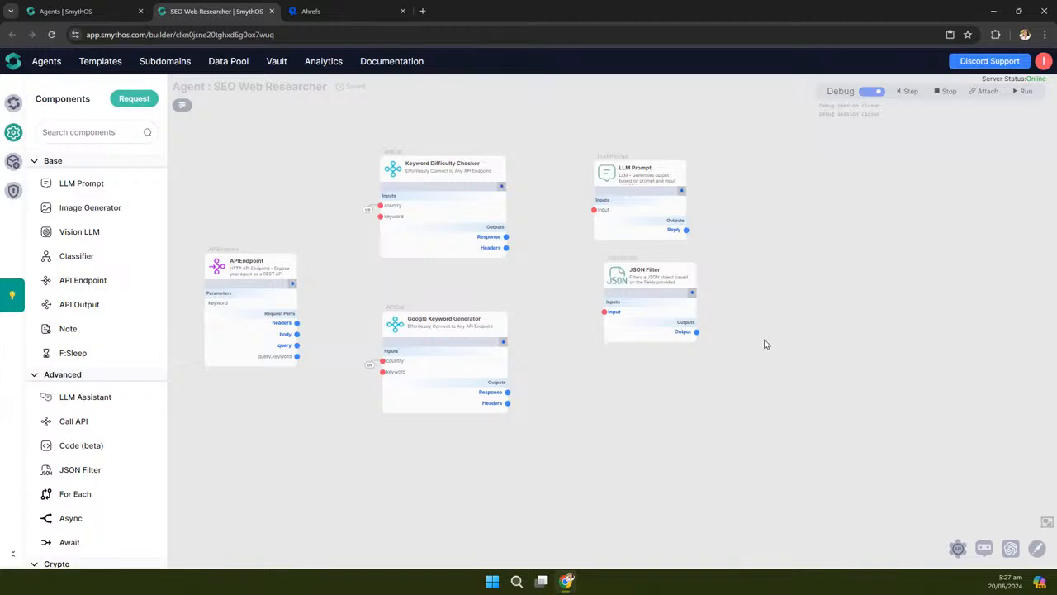
left_click_drag(396, 335, 394, 416)
left_click_drag(395, 192, 409, 198)
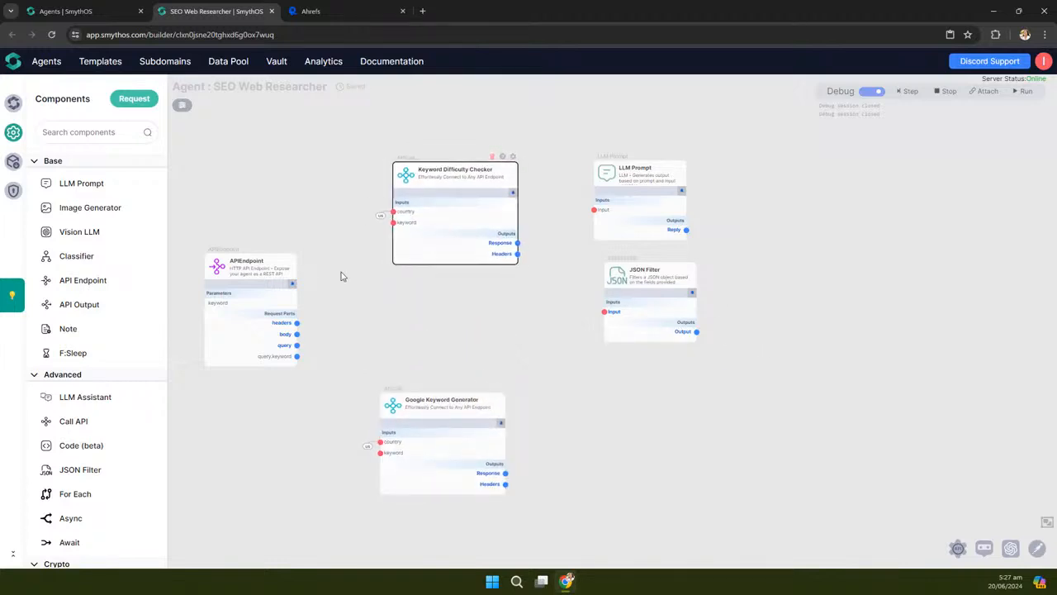
Wire APIEndpoint's query.keyword into both API nodes' keyword inputs and tidy the node layout
left_click_drag(296, 356, 394, 223)
left_click_drag(296, 356, 380, 459)
left_click_drag(394, 405, 407, 457)
left_click_drag(411, 277, 357, 278)
left_click_drag(358, 197, 365, 179)
left_click(384, 207)
left_click_drag(458, 413, 412, 377)
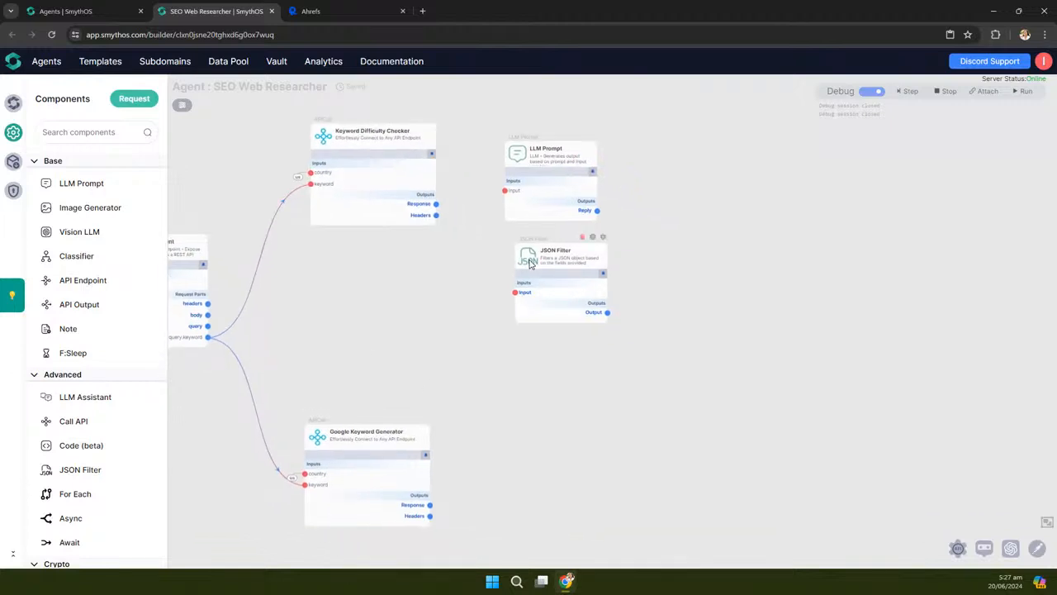
left_click_drag(530, 262, 720, 284)
left_click_drag(462, 282, 491, 370)
scroll(498, 258, "up", 3)
left_click_drag(510, 434, 540, 458)
left_click_drag(626, 263, 662, 261)
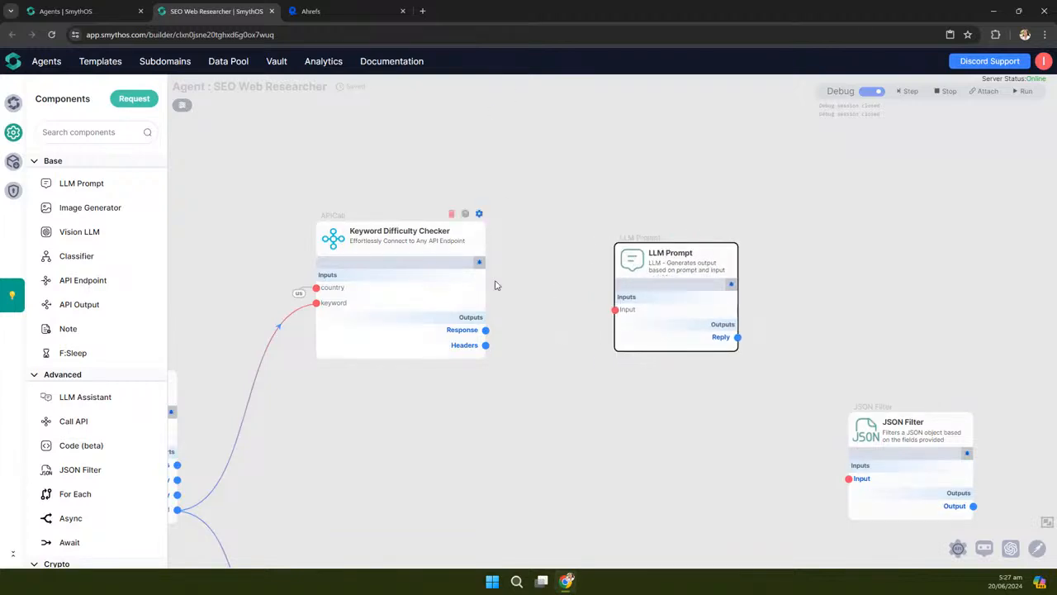
Widen the LLM Prompt node, bring it into view, and switch debug mode off
left_click_drag(740, 264, 836, 264)
left_click_drag(724, 420, 671, 411)
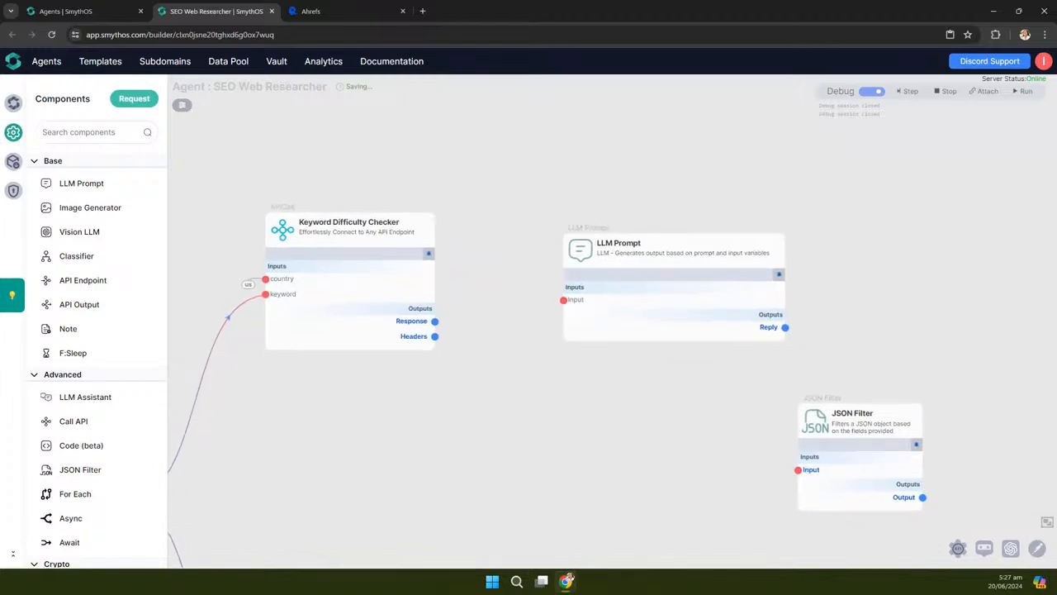
left_click(568, 581)
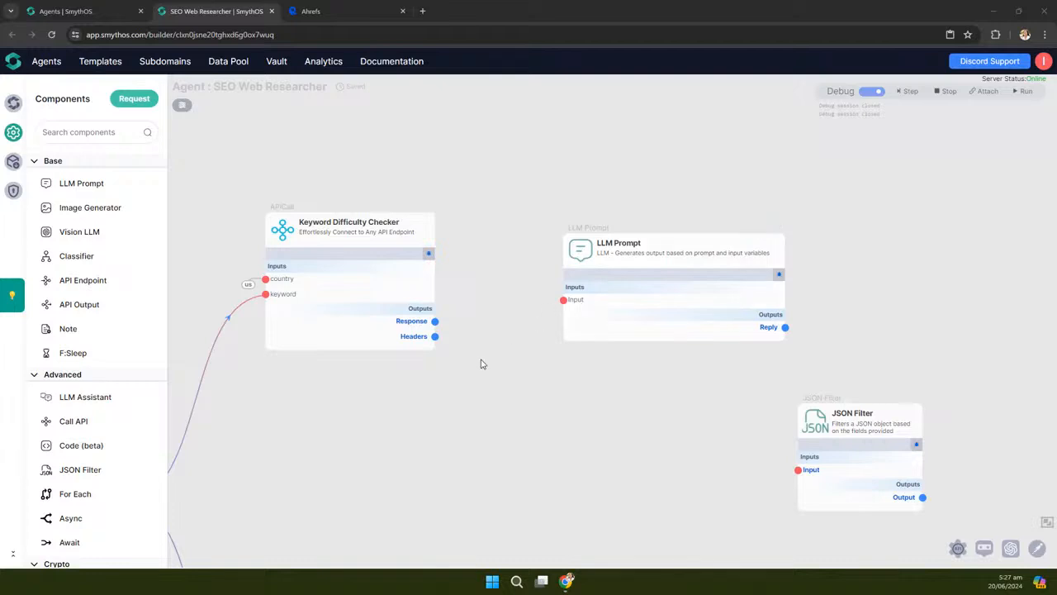
left_click_drag(477, 399, 502, 366)
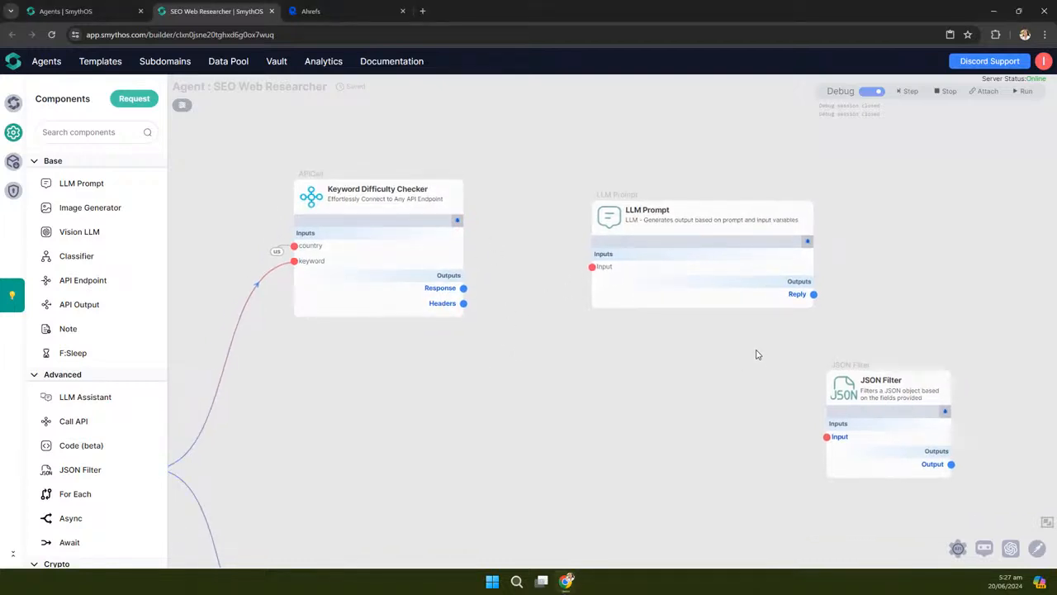
scroll(758, 354, "down", 2)
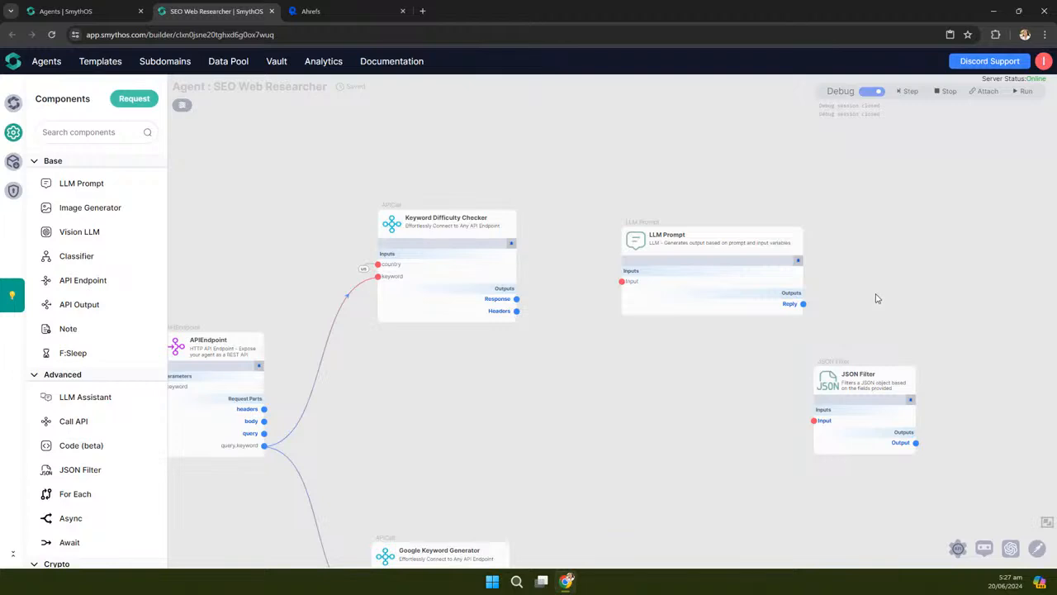
scroll(877, 298, "up", 2)
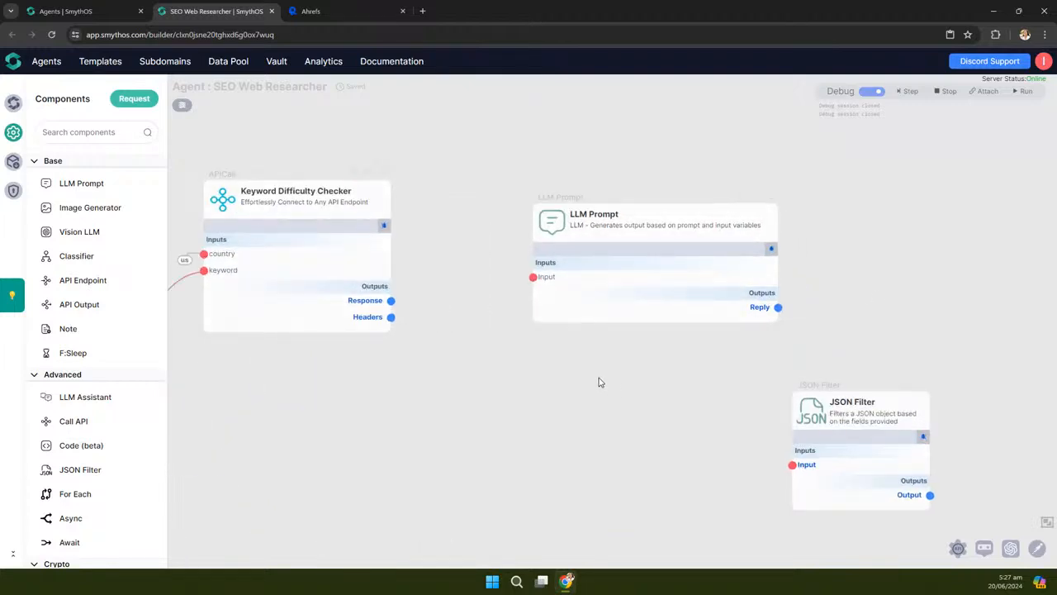
left_click_drag(606, 382, 572, 381)
scroll(633, 302, "up", 2)
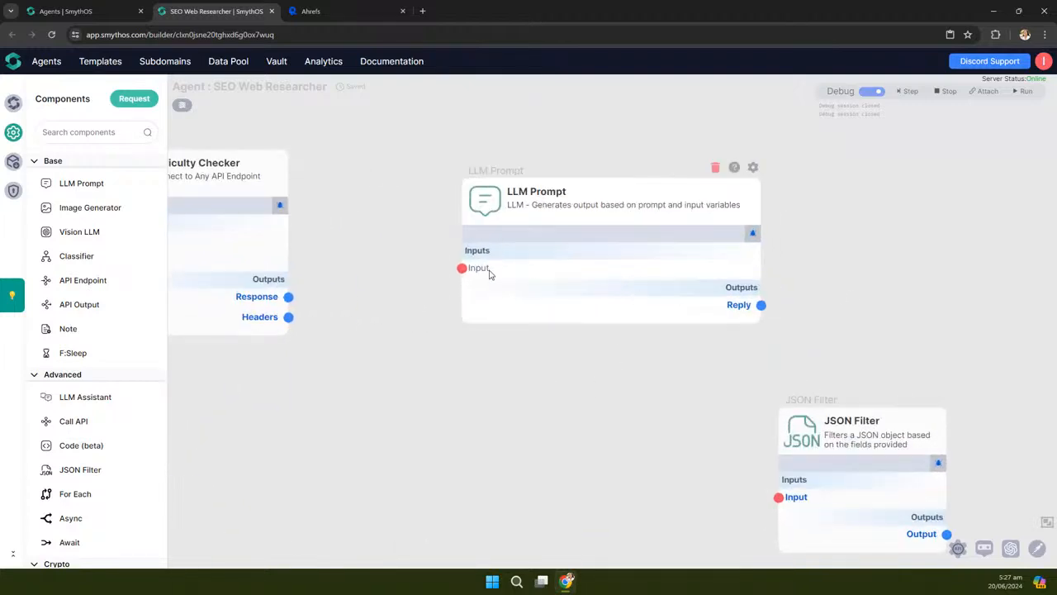
left_click(873, 91)
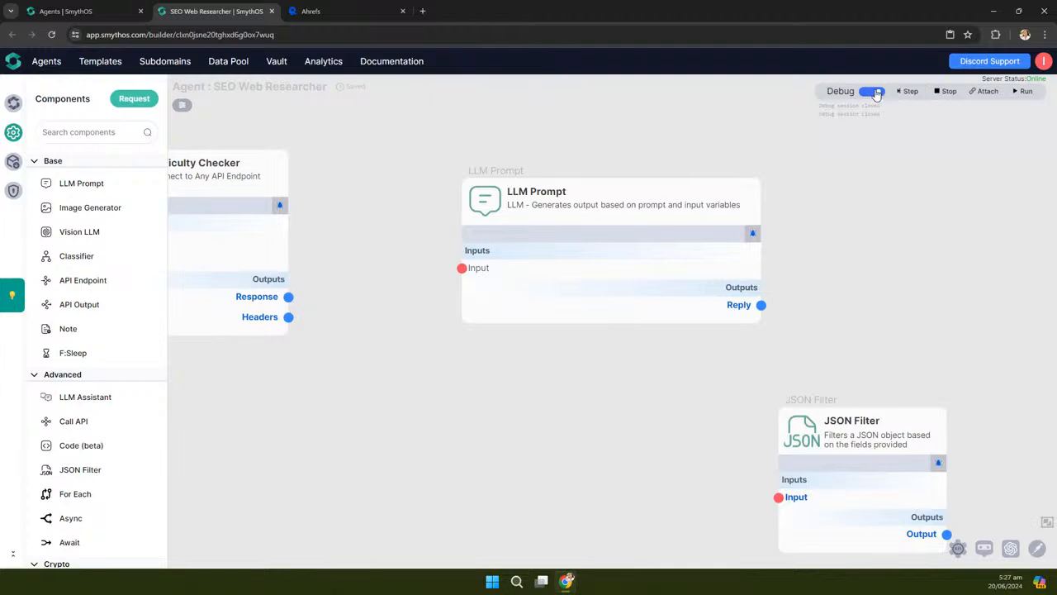
left_click_drag(597, 365, 590, 339)
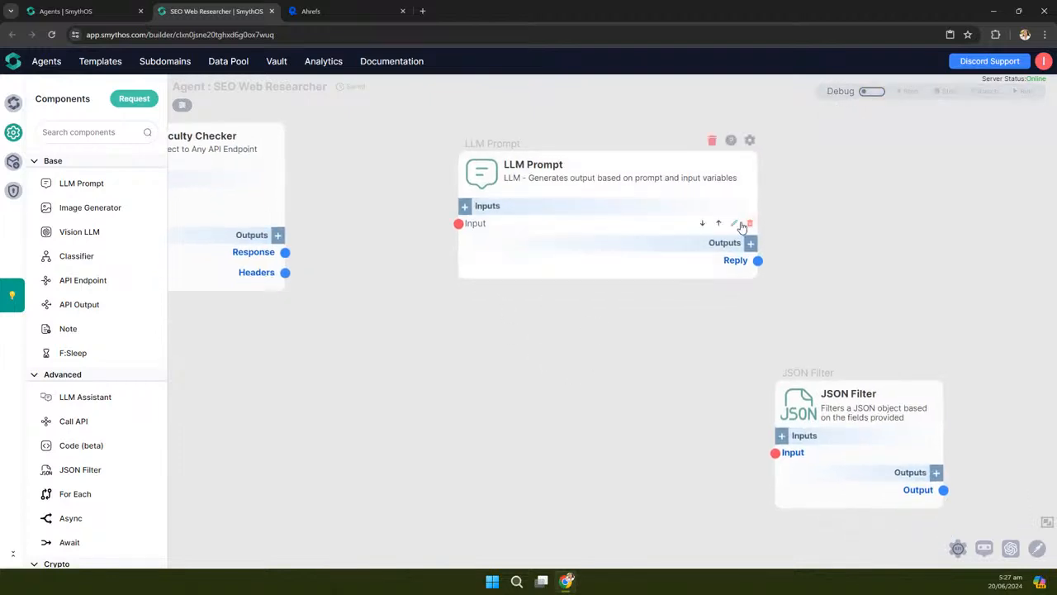
Change the LLM Prompt's Input variable name to 'data' and save it
left_click(734, 224)
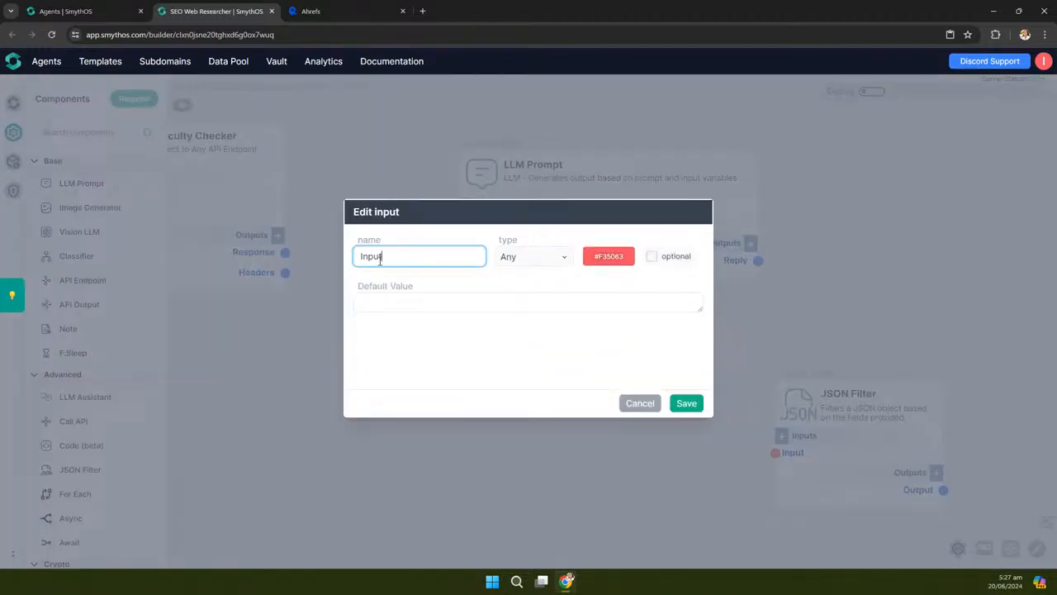
double_click(380, 257)
type("data")
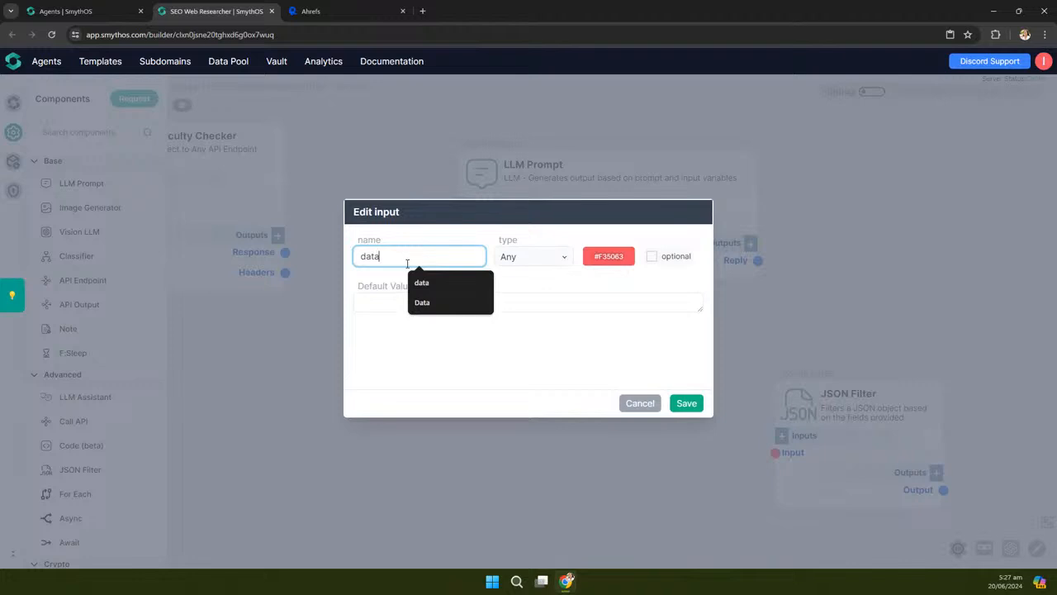
left_click(698, 404)
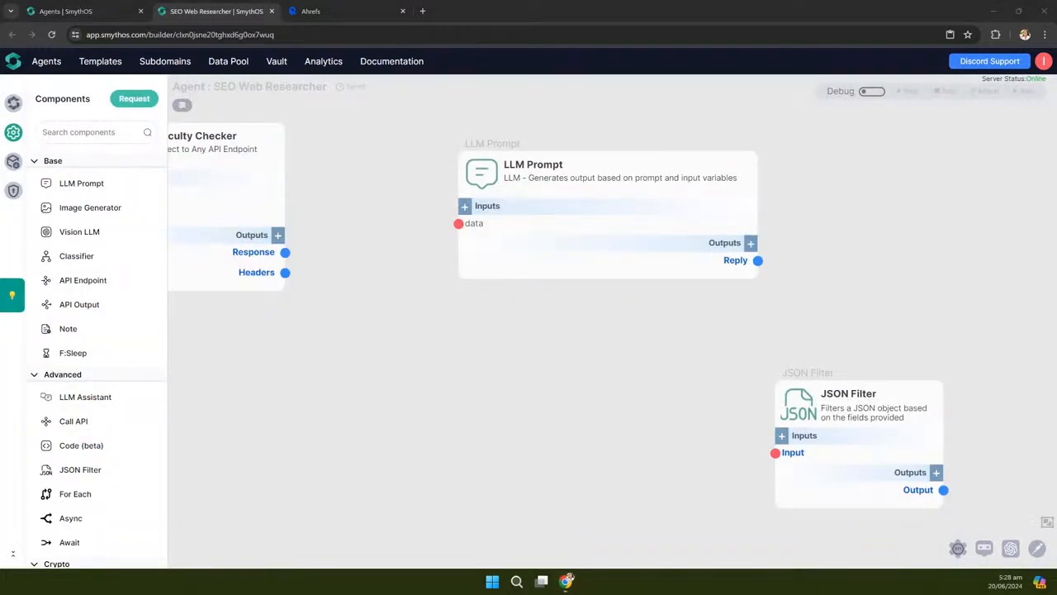
left_click_drag(405, 378, 793, 432)
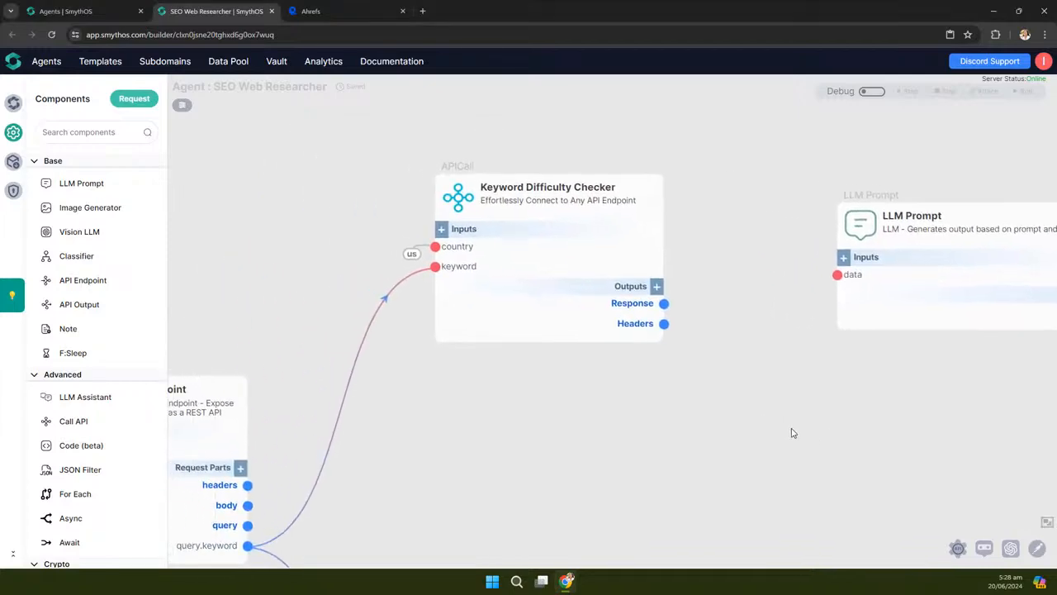
left_click_drag(770, 221, 715, 197)
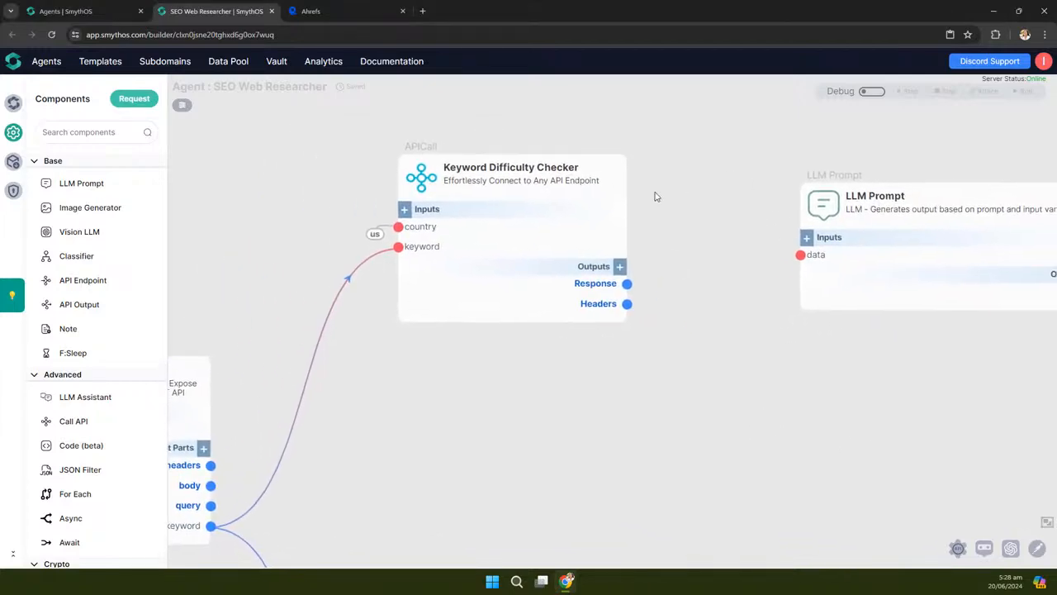
Add a Response.serp.results[] output to the Keyword Difficulty Checker
left_click(620, 270)
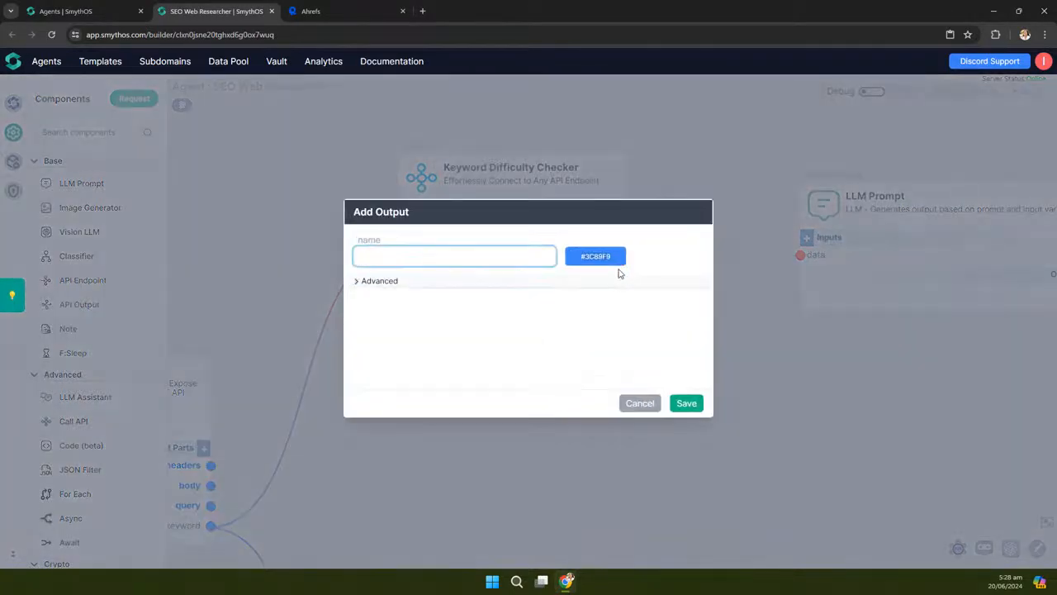
left_click(636, 401)
left_click_drag(687, 201, 658, 170)
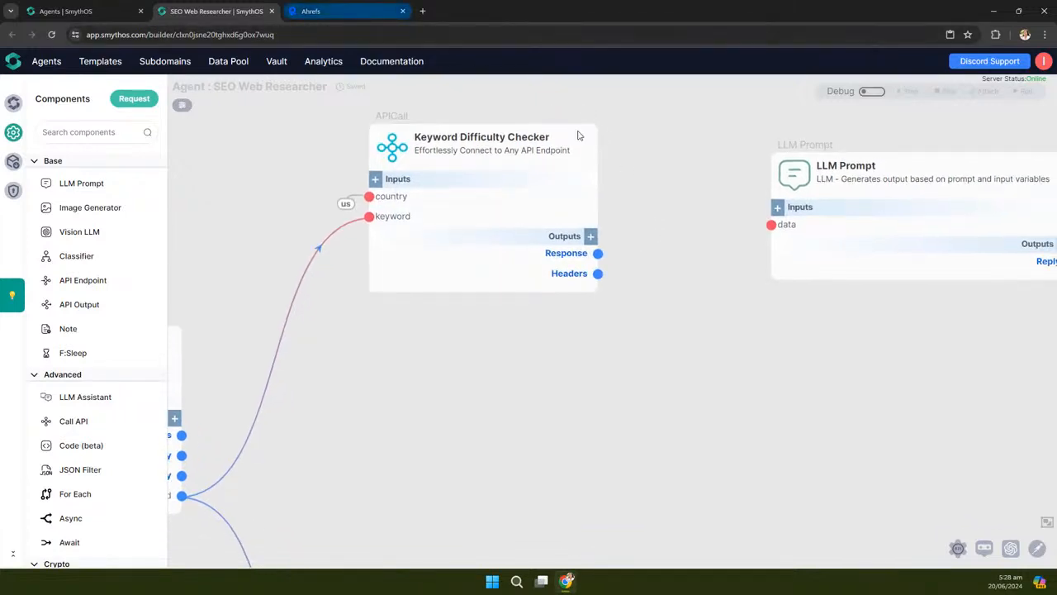
left_click(591, 237)
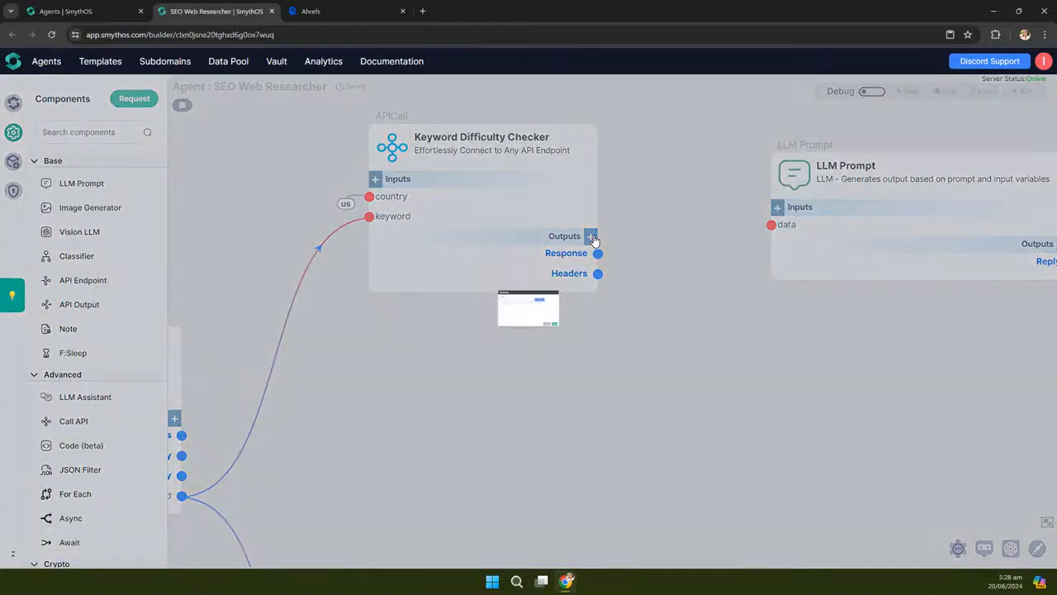
left_click(628, 403)
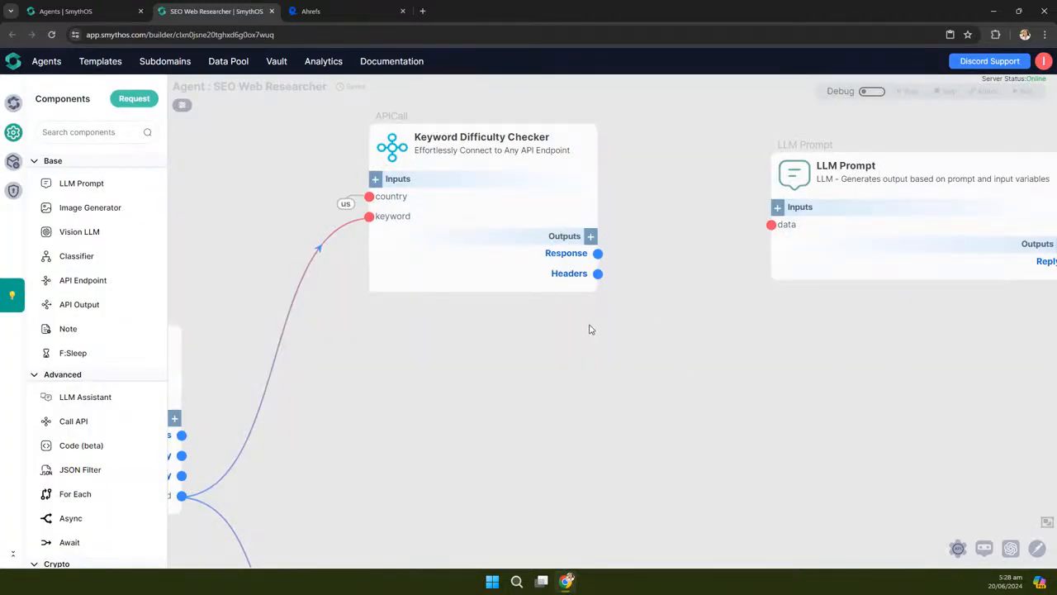
scroll(751, 276, "up", 3)
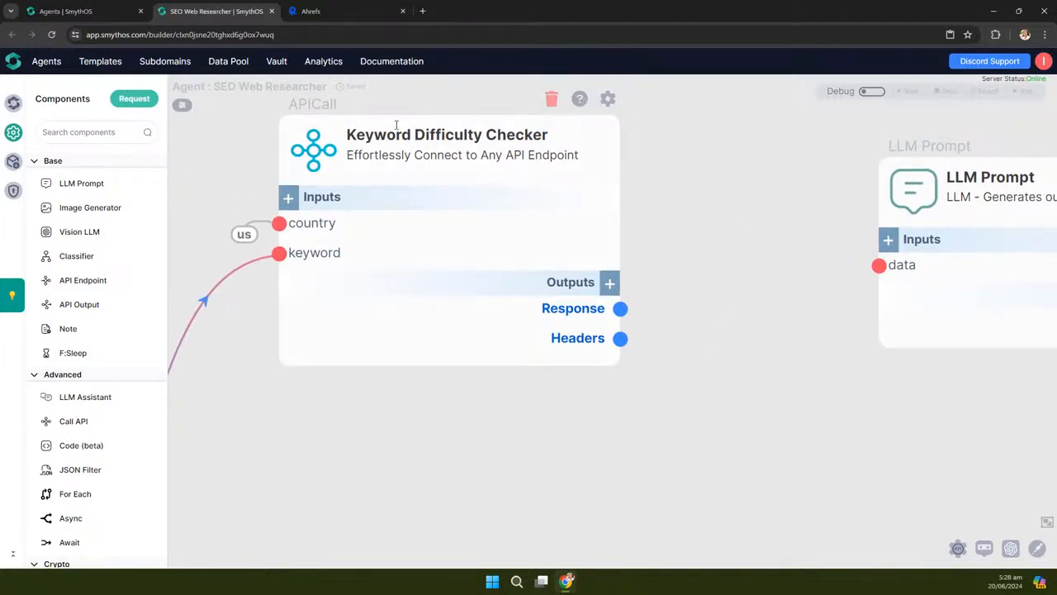
left_click_drag(727, 306, 732, 281)
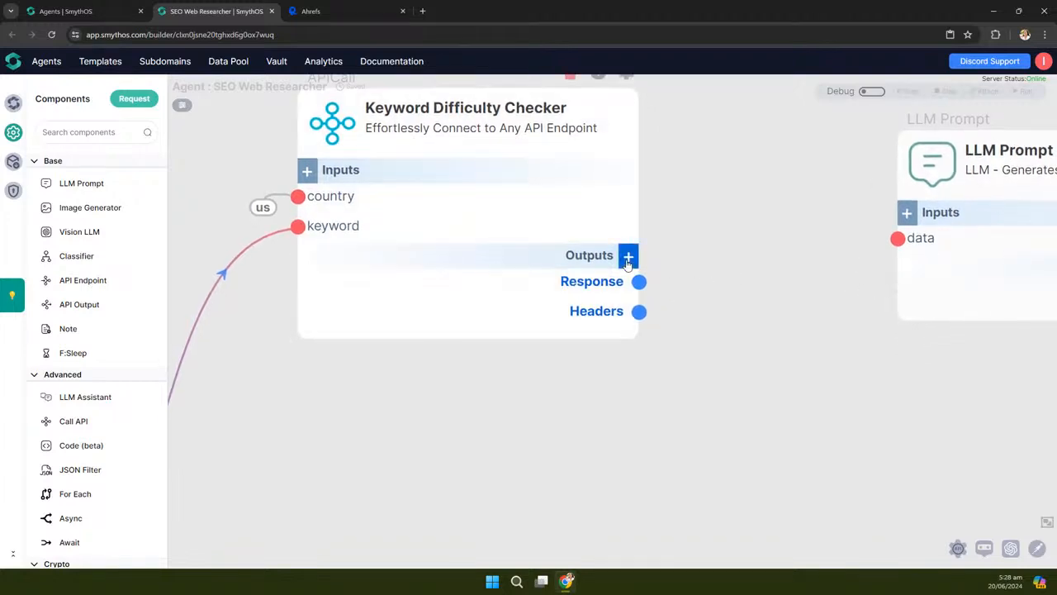
left_click(627, 257)
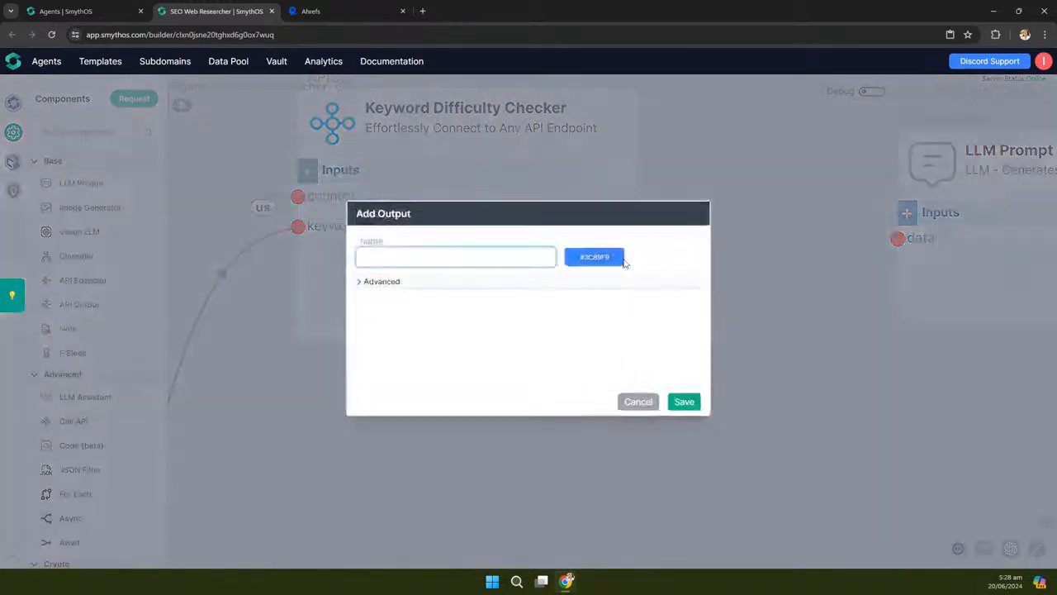
left_click(436, 255)
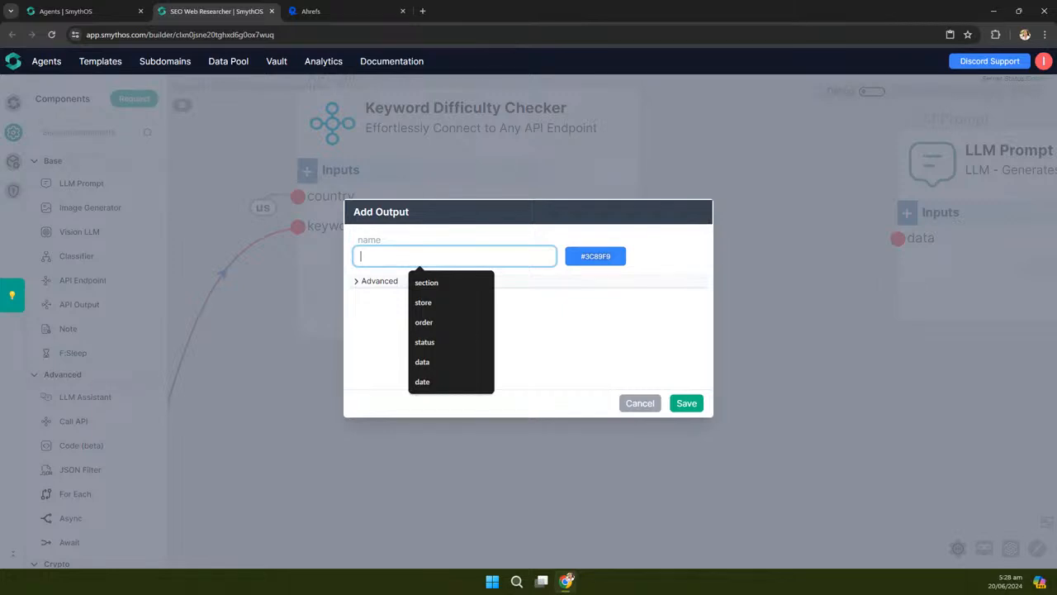
key("alt+Tab")
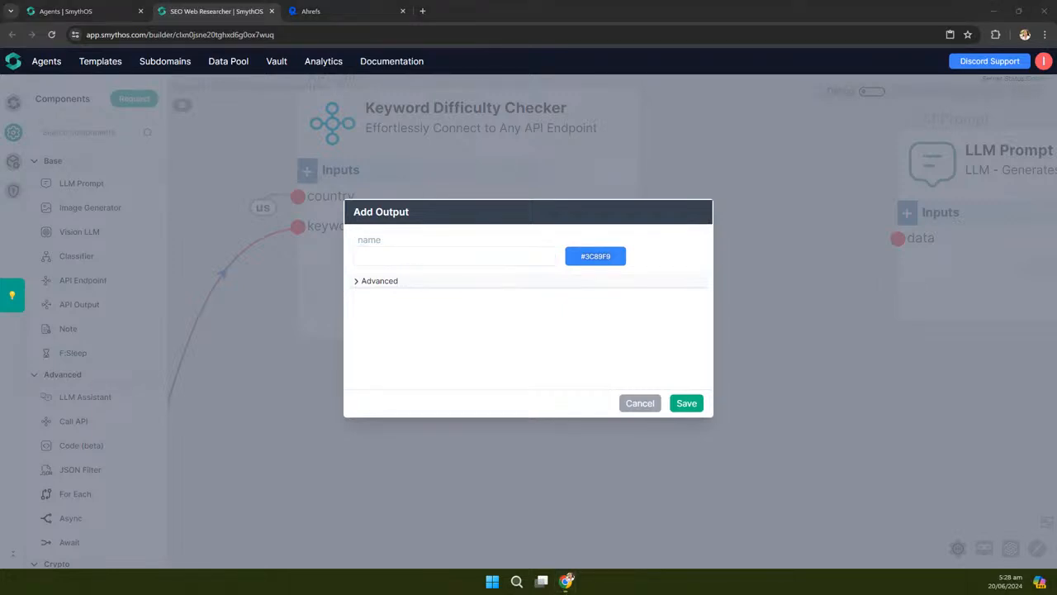
left_click(385, 256)
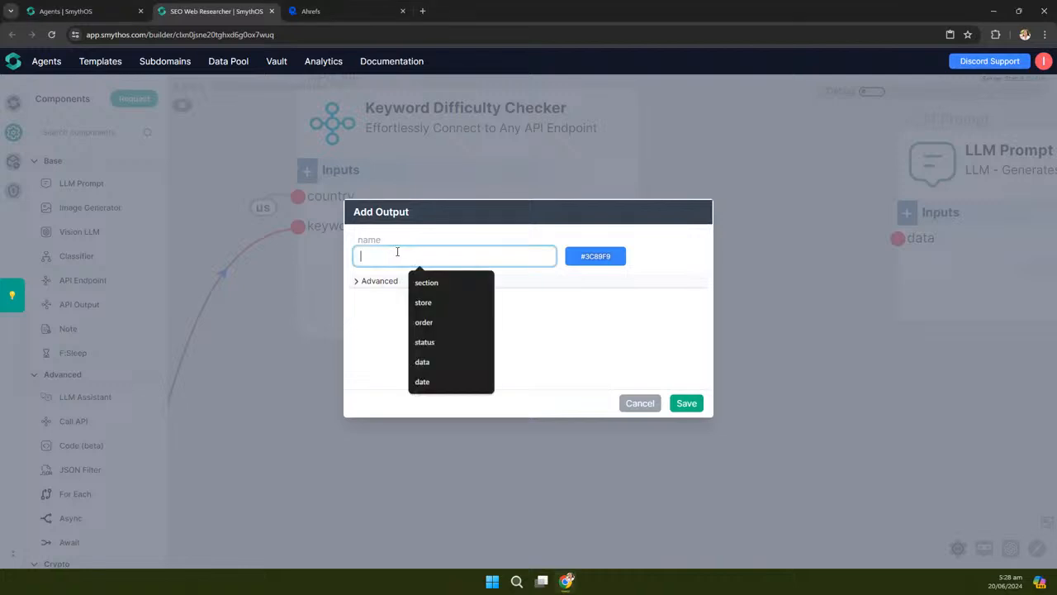
type("Response.serp.results[")
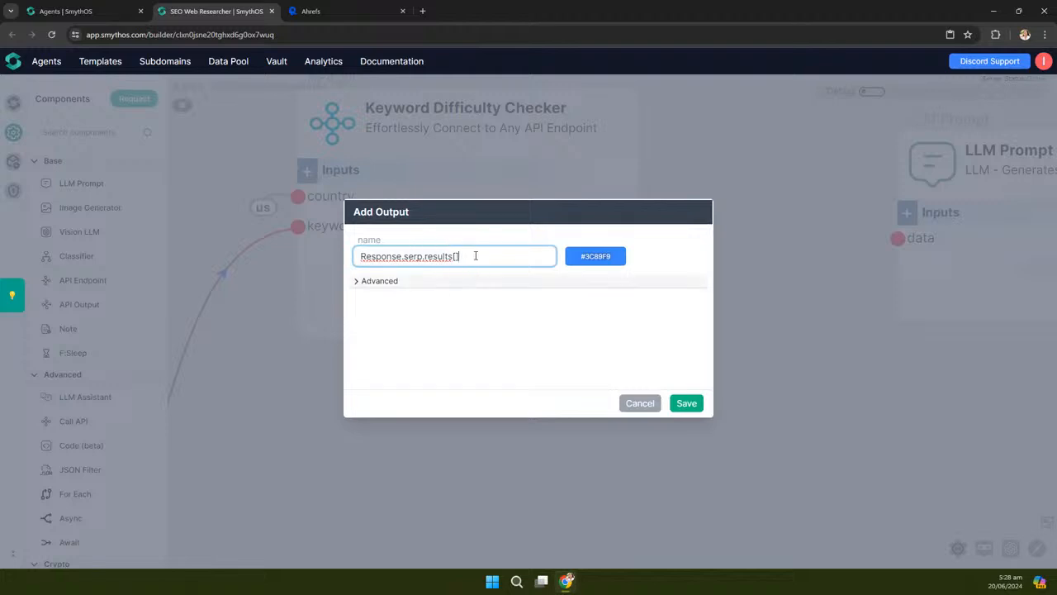
left_click(693, 403)
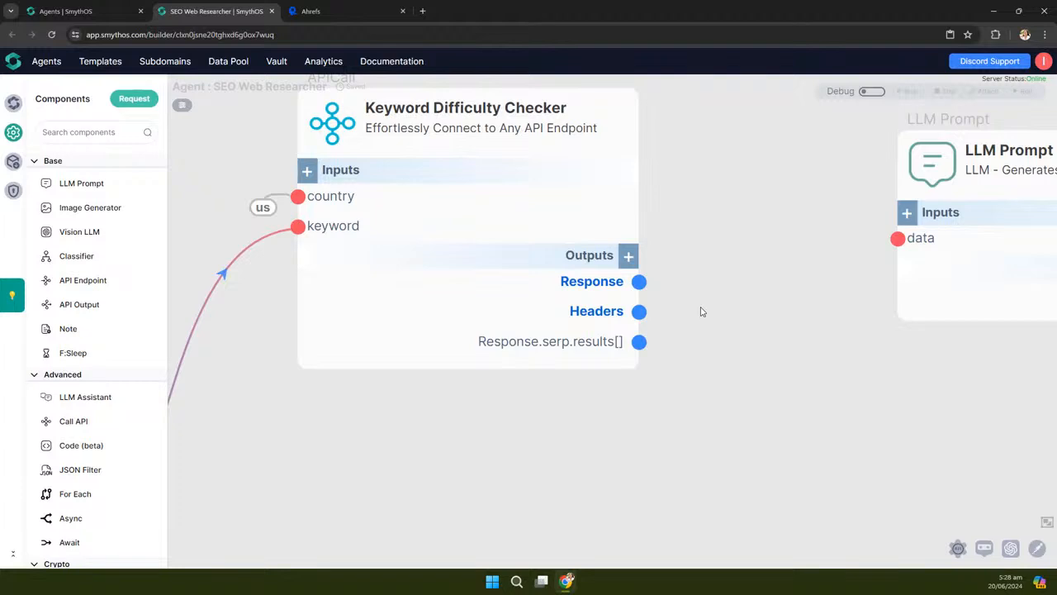
Add a second output, Response.difficulty, to the Keyword Difficulty Checker
left_click(628, 256)
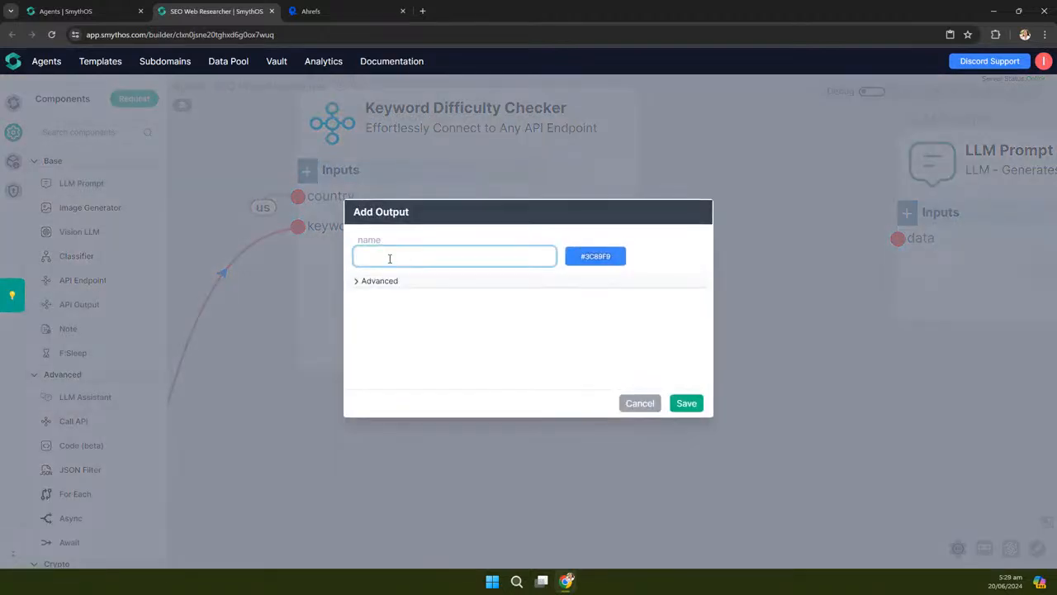
left_click(389, 259)
type("Response.")
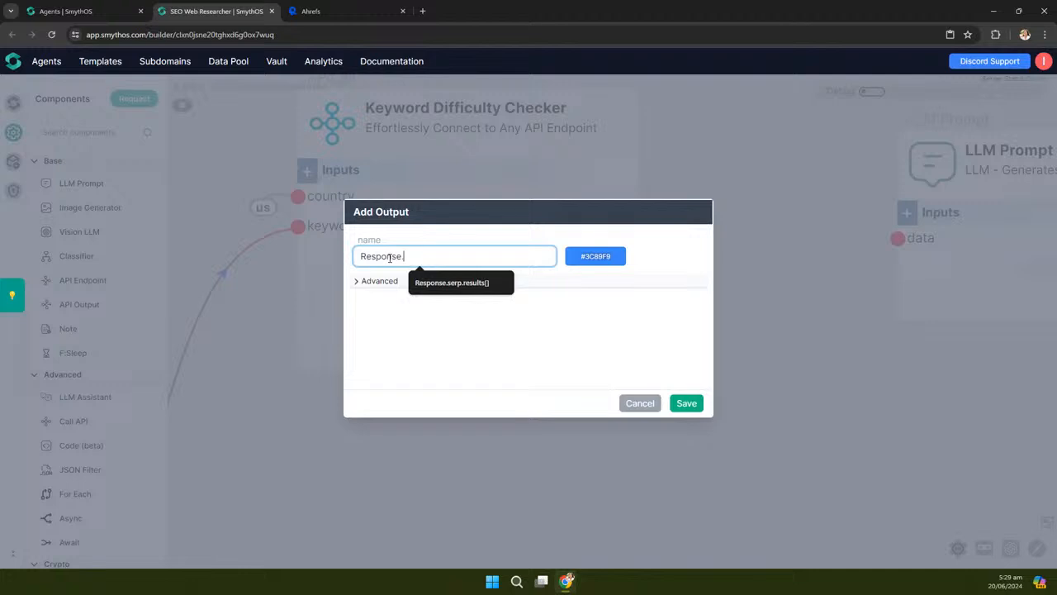
type("difficulty")
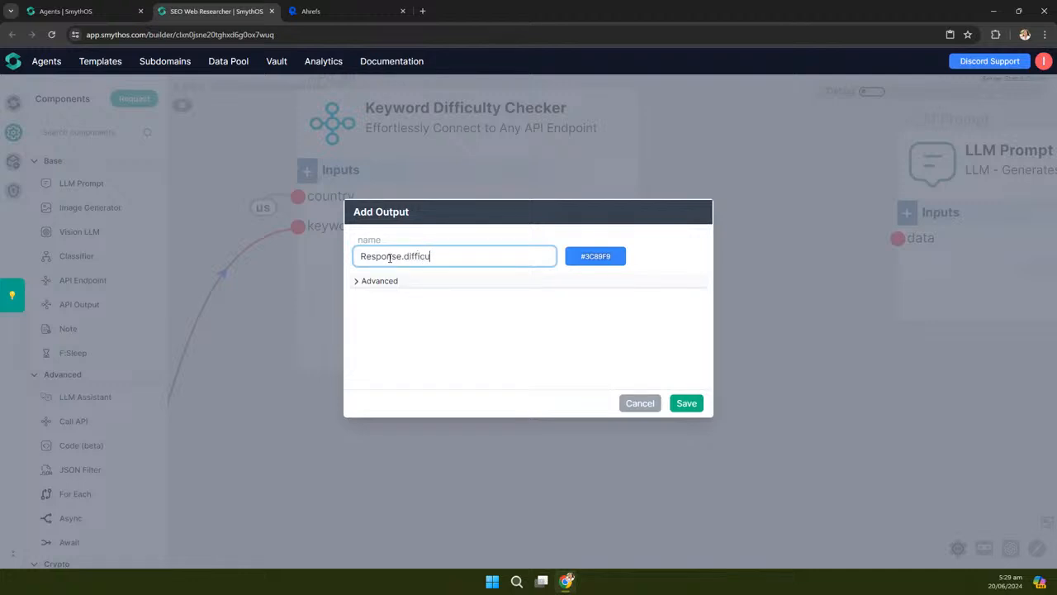
left_click(686, 404)
scroll(648, 319, "down", 5)
left_click_drag(764, 368, 666, 373)
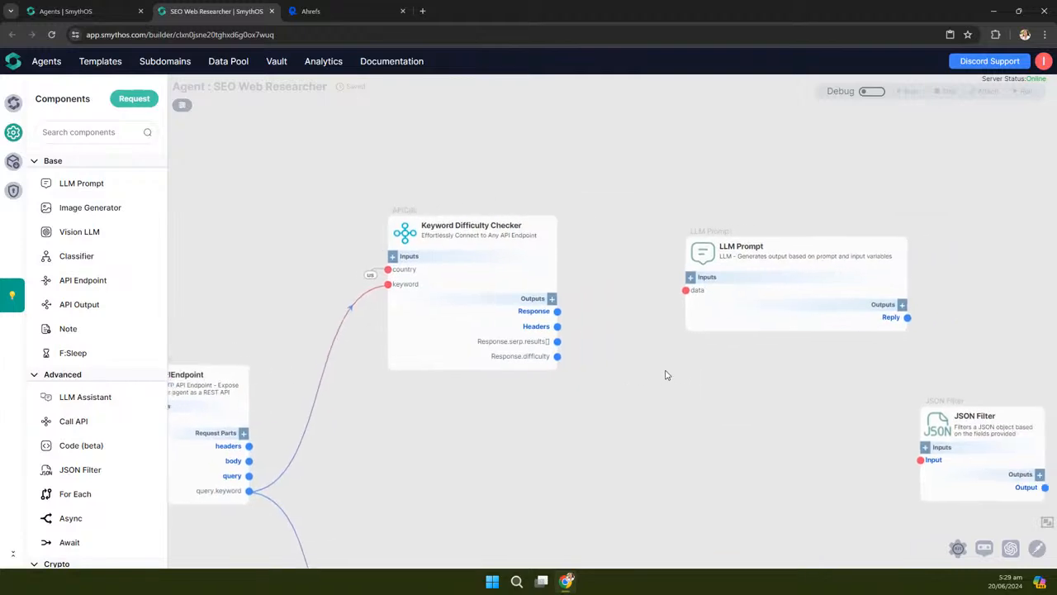
Turn debug mode on and test-run the Keyword Difficulty Checker without the country input
left_click(872, 92)
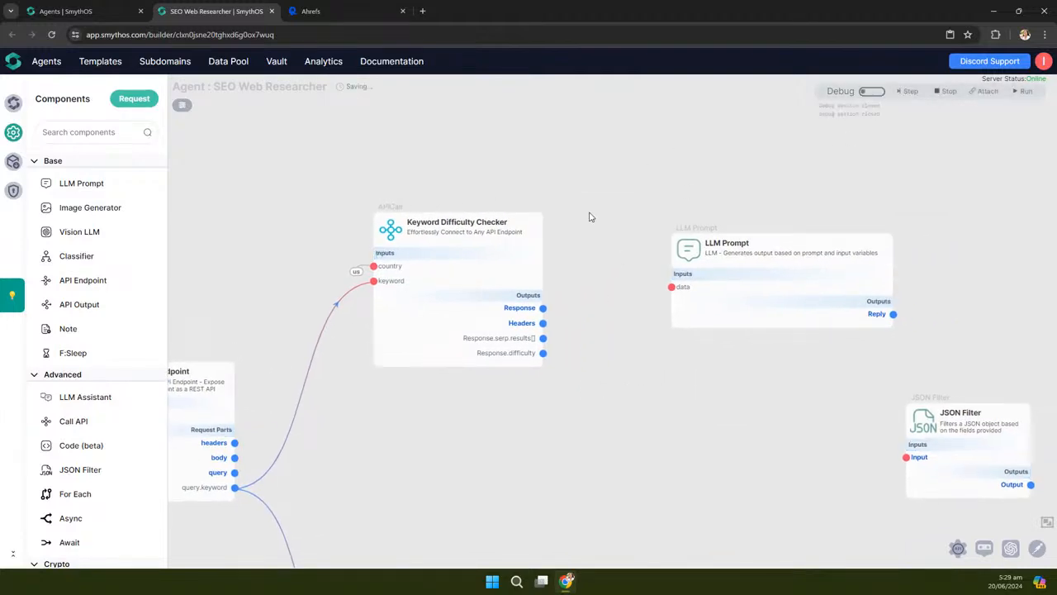
left_click(535, 255)
left_click(687, 291)
left_click(686, 377)
left_click_drag(635, 413, 633, 312)
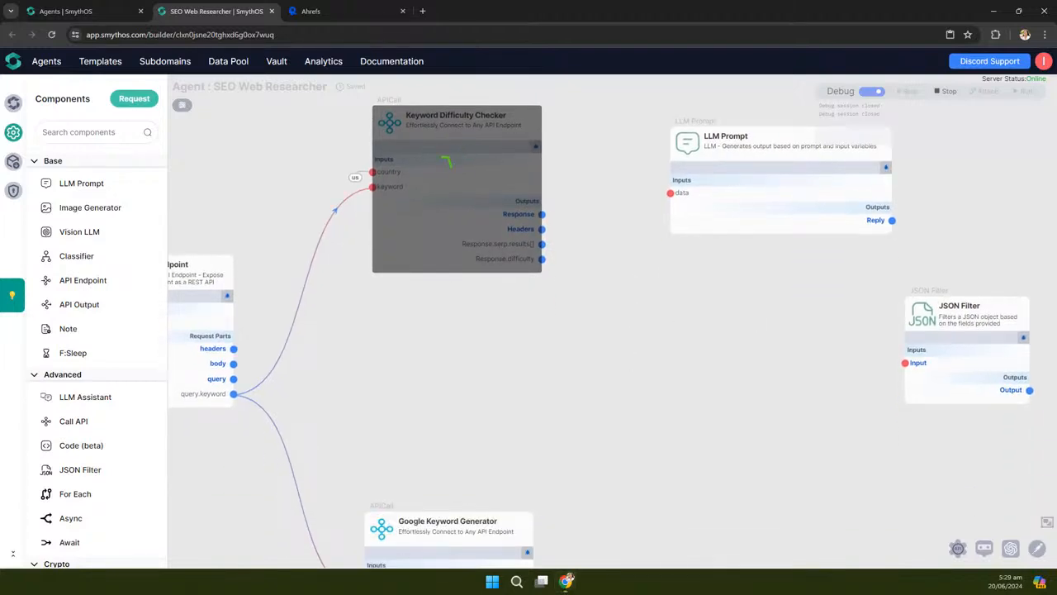
left_click_drag(583, 149, 609, 181)
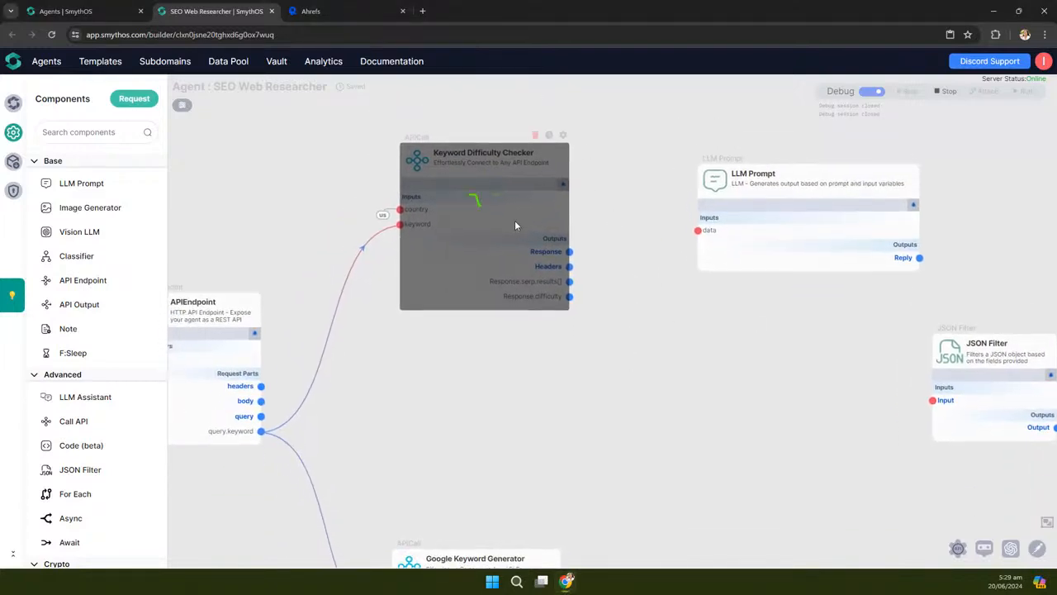
scroll(515, 225, "up", 3)
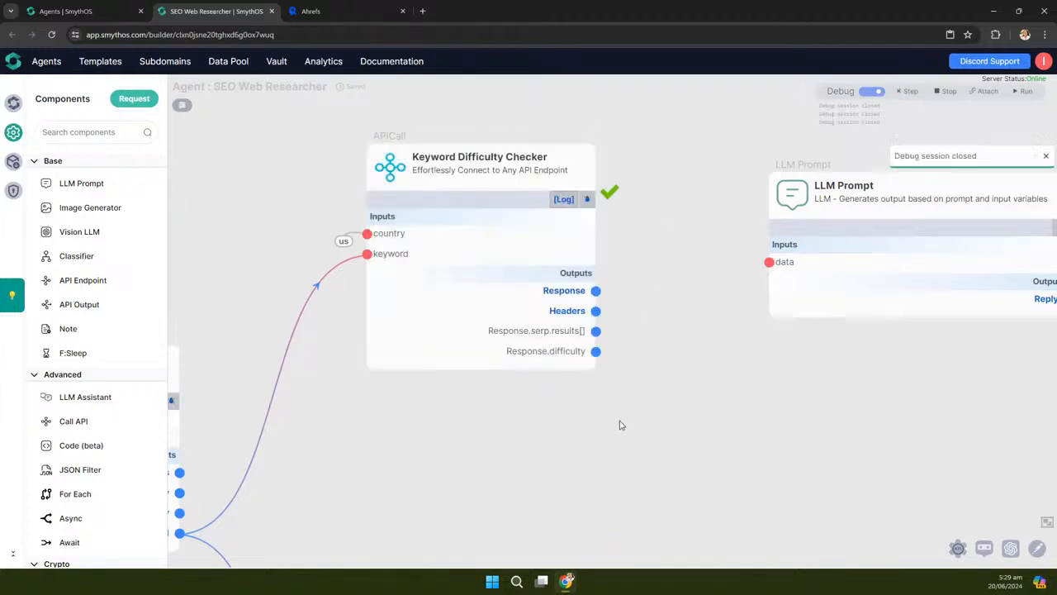
Enlarge and read the JSON returned for Response.serp.results[], then close the preview
mouse_move(492, 350)
left_click(532, 332)
left_click_drag(537, 378, 766, 513)
scroll(502, 413, "down", 5)
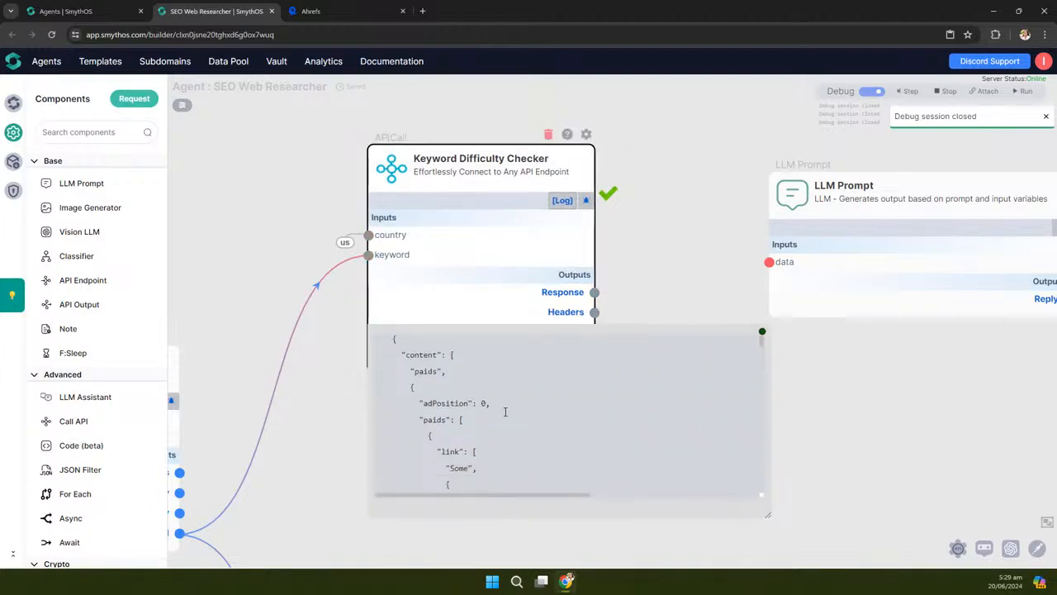
scroll(506, 408, "down", 5)
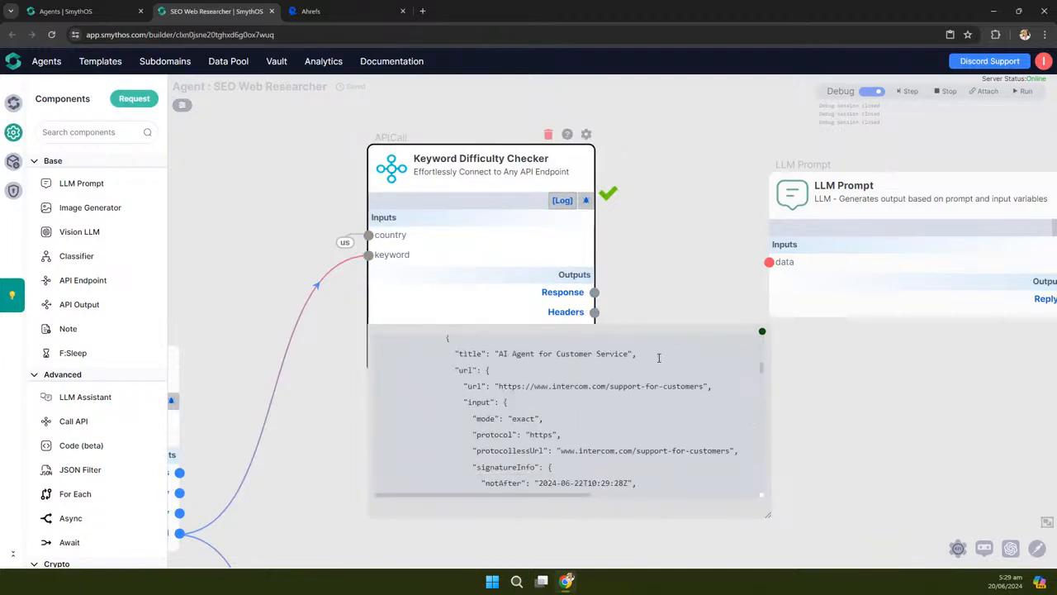
left_click(763, 333)
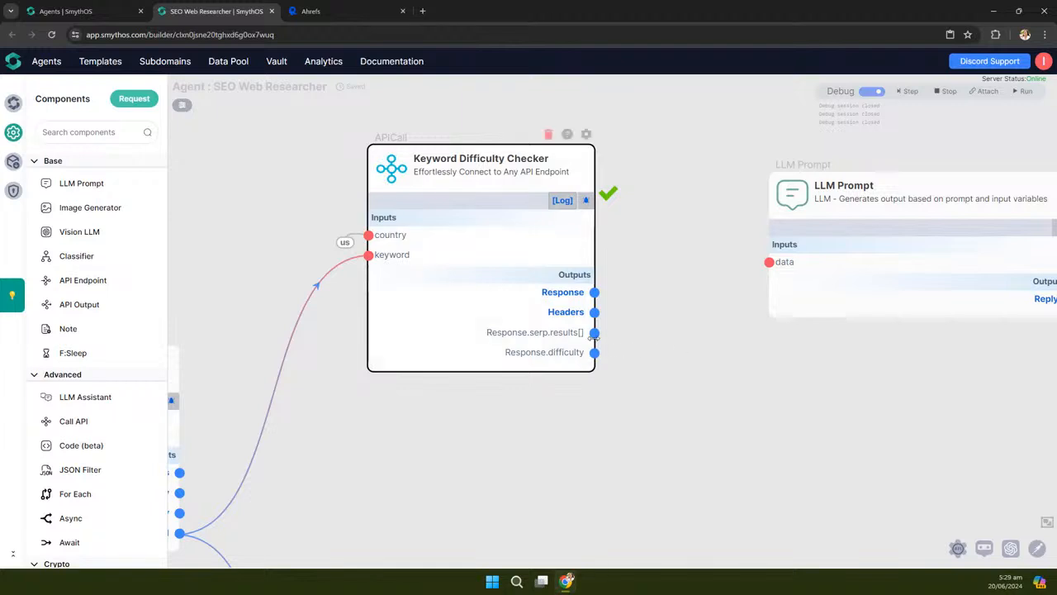
Check the Response.difficulty value of 39 and make the LLM Prompt node narrower
mouse_move(485, 354)
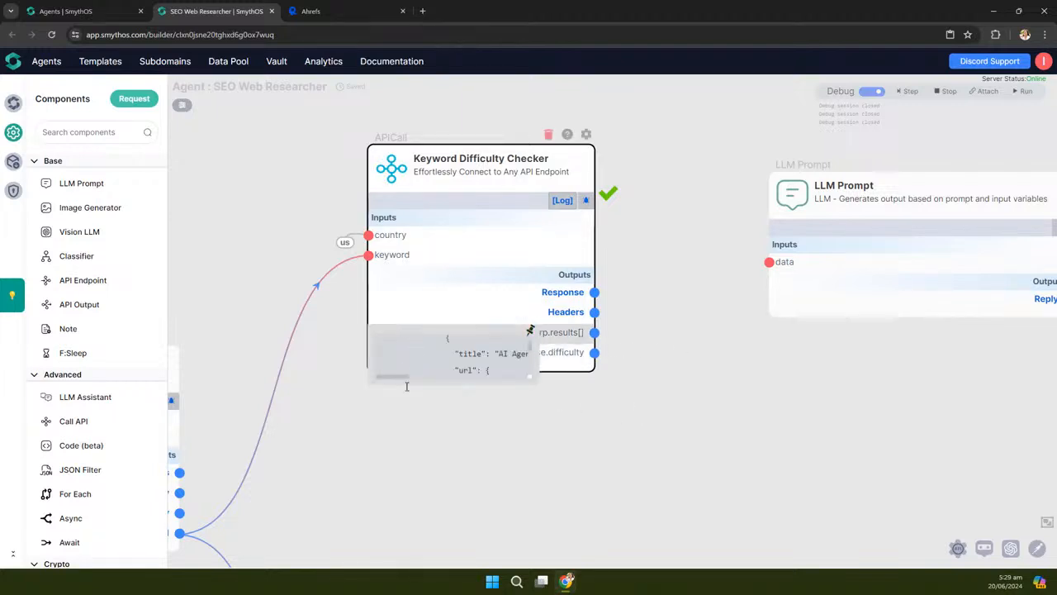
scroll(606, 451, "down", 3)
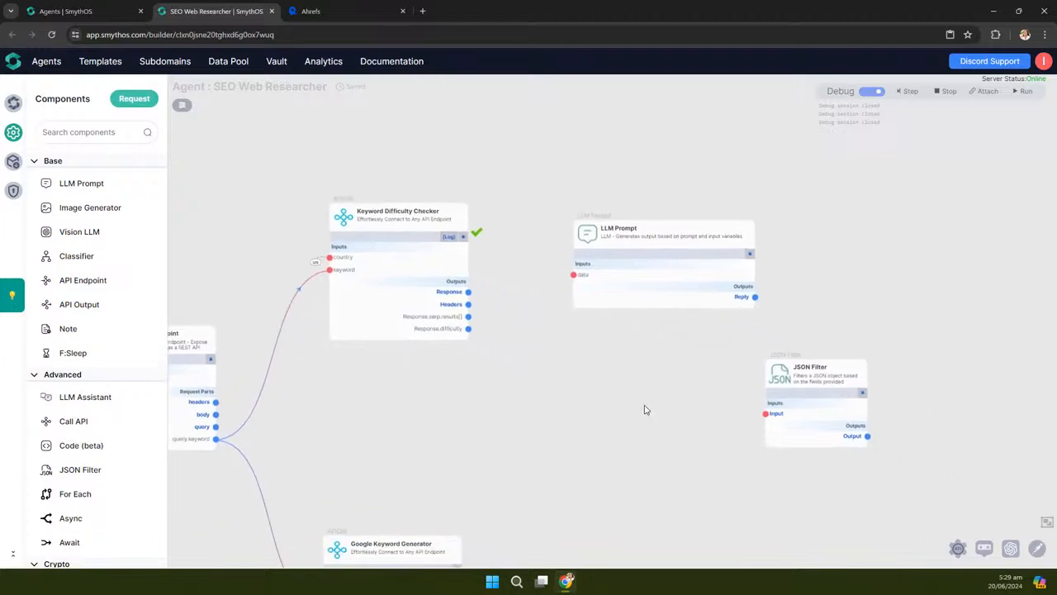
scroll(668, 361, "up", 3)
left_click_drag(827, 184, 754, 184)
left_click_drag(515, 379, 385, 393)
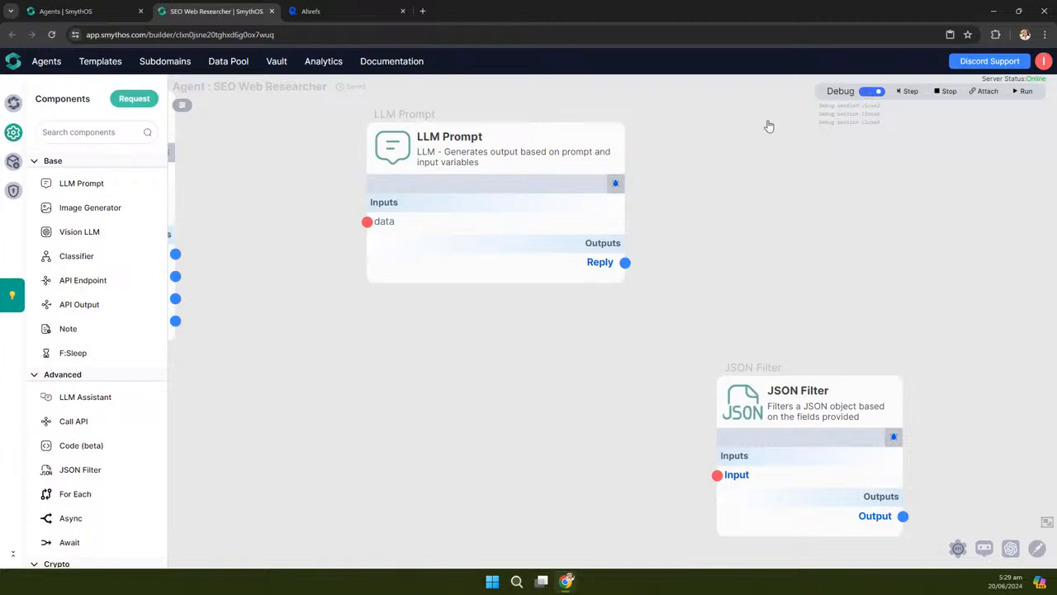
Turn off debug mode and add a 'difficulty' input to the LLM Prompt node
left_click(839, 97)
left_click(447, 237)
left_click(426, 258)
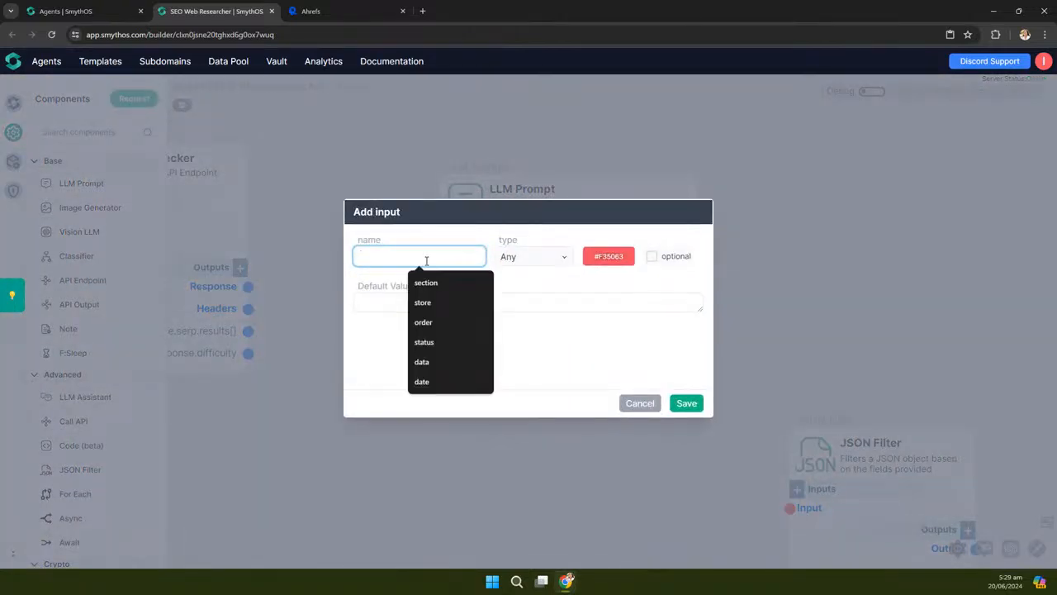
type("difficulty")
left_click(686, 403)
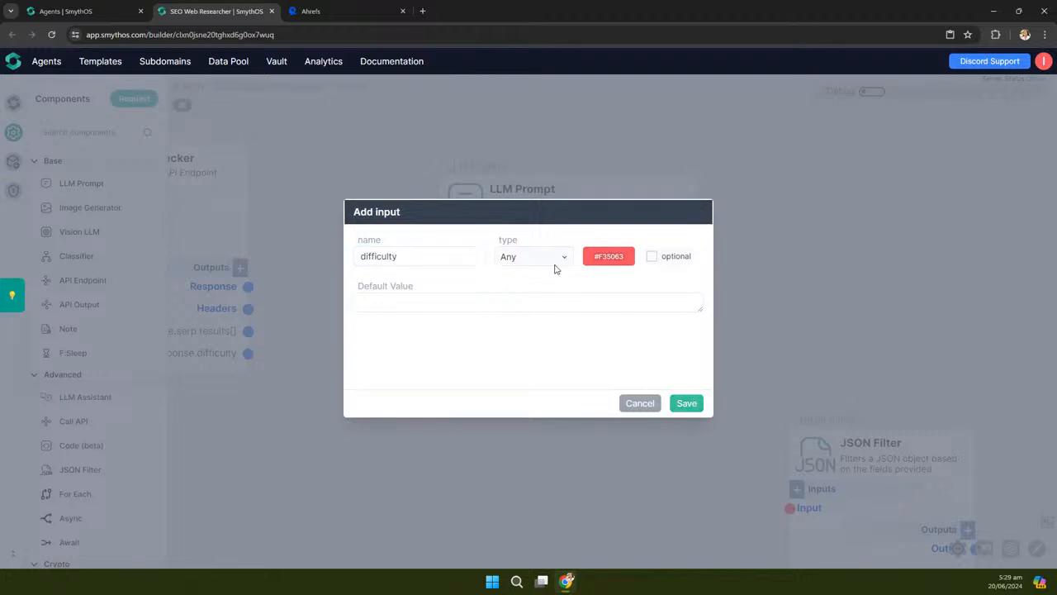
Add a second LLM Prompt input named 'keyword'
left_click(447, 235)
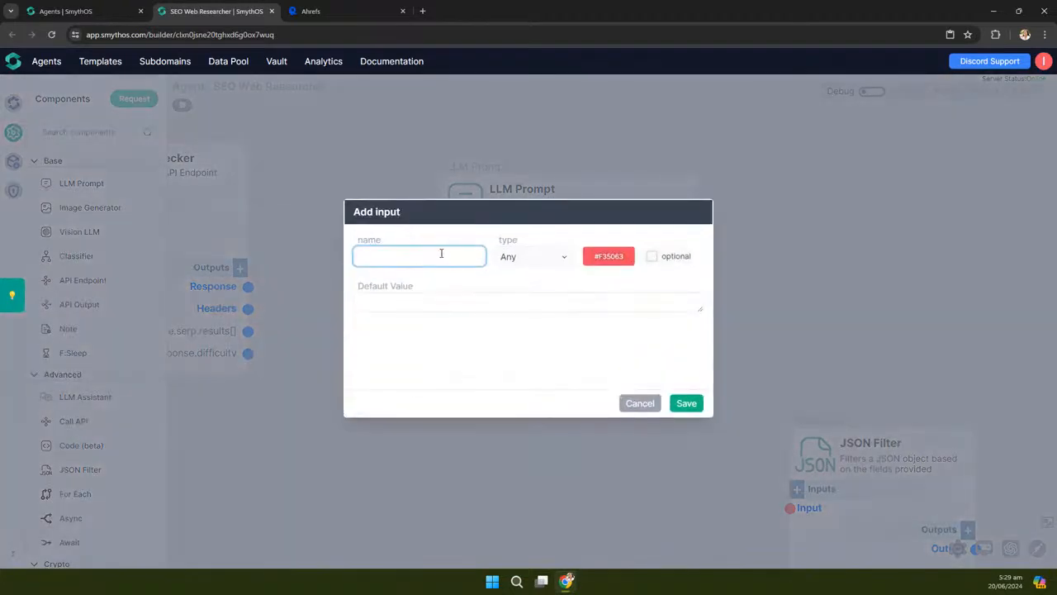
left_click(438, 255)
type("keyword")
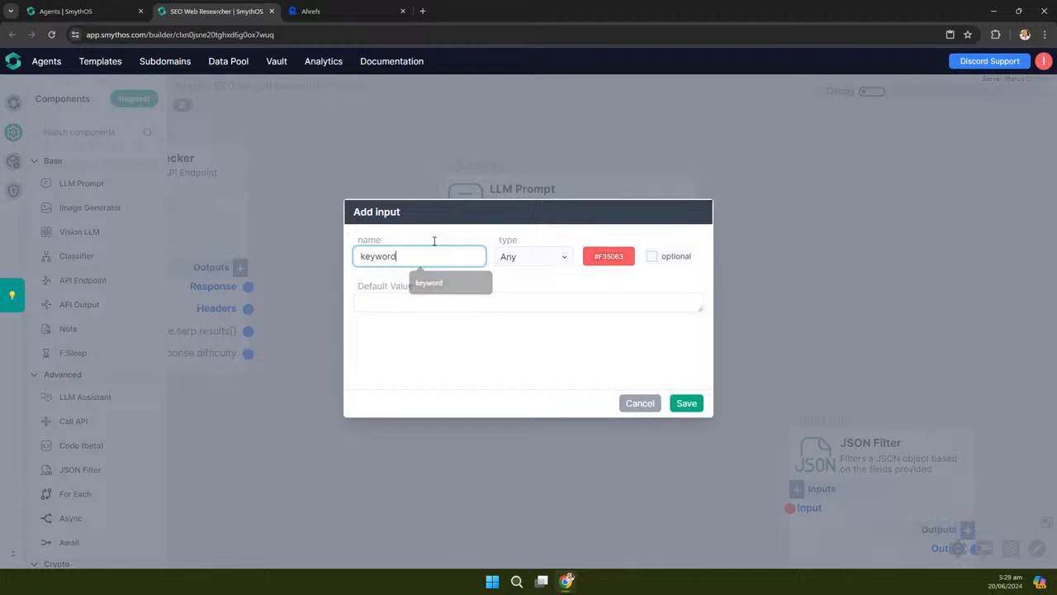
left_click(697, 403)
scroll(840, 267, "down", 3)
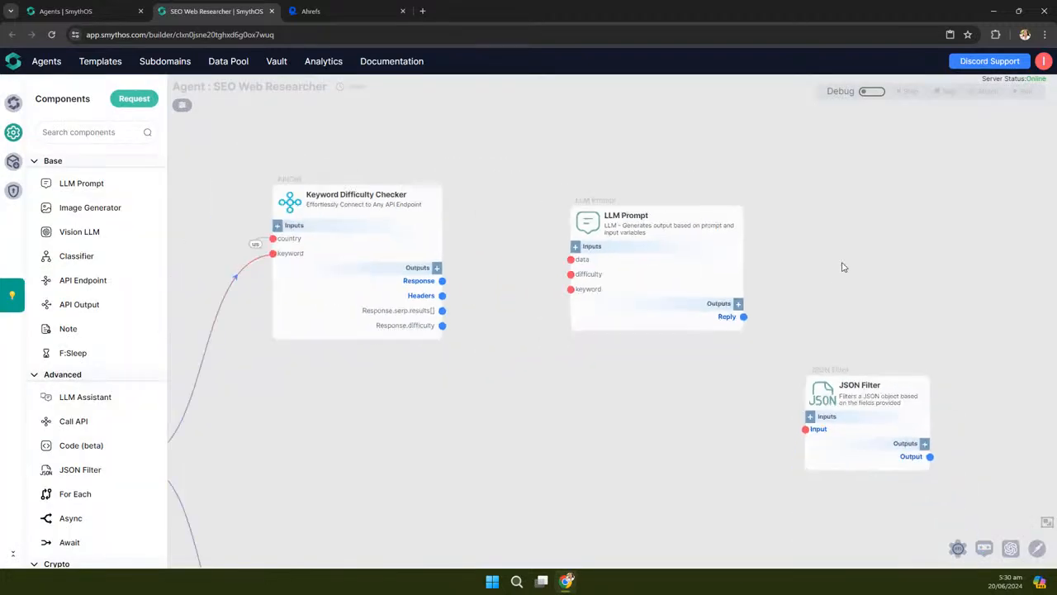
scroll(537, 305, "up", 1)
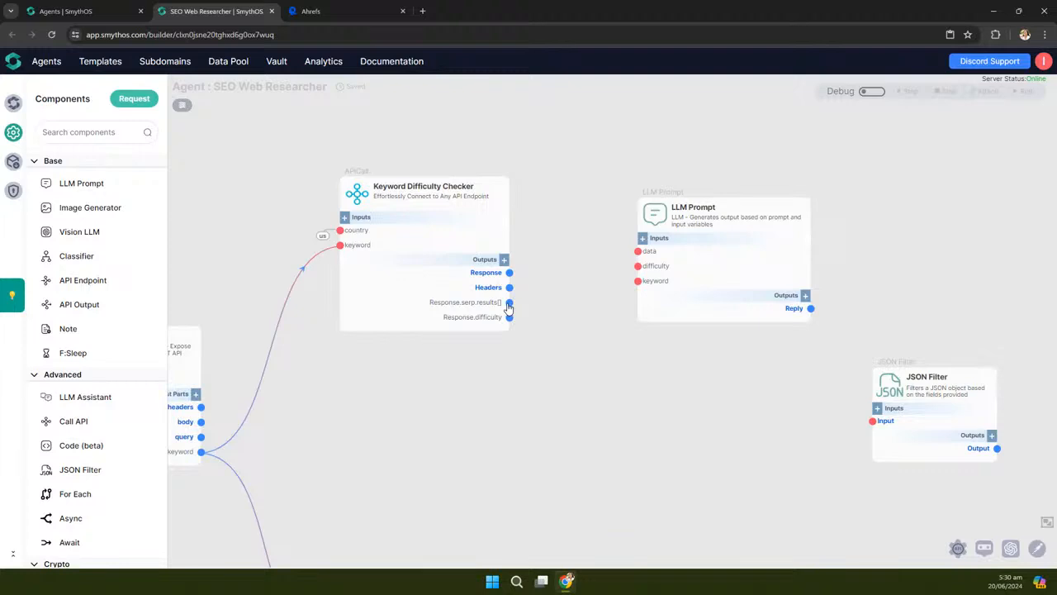
Wire Response.serp.results[], Response.difficulty and query.keyword into LLM Prompt's data, difficulty and keyword inputs
left_click_drag(509, 302, 638, 251)
left_click_drag(604, 360, 652, 329)
left_click_drag(558, 287, 687, 235)
left_click_drag(689, 358, 694, 337)
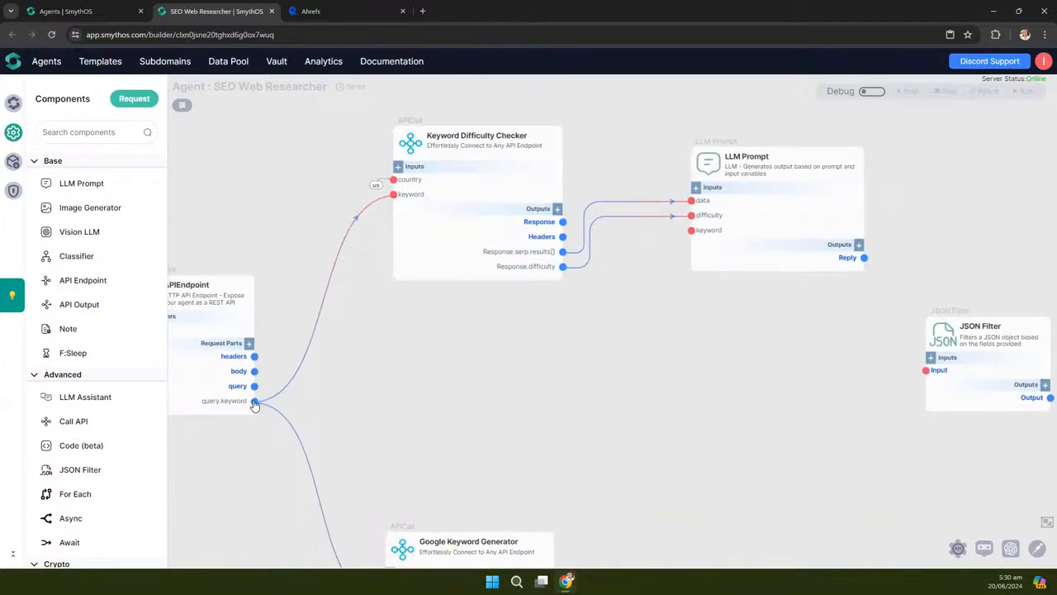
left_click_drag(254, 402, 692, 237)
left_click_drag(771, 378, 504, 450)
Rearrange the LLM Prompt, Keyword Difficulty Checker and JSON Filter nodes on the canvas
left_click_drag(475, 219, 432, 336)
left_click_drag(663, 182, 1003, 186)
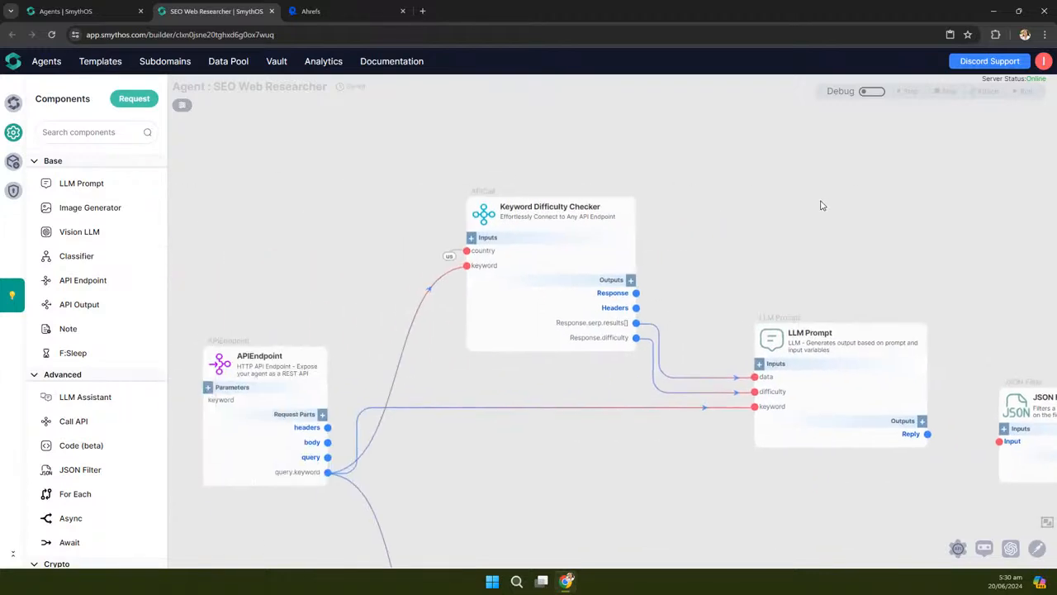
scroll(791, 218, "down", 2)
left_click_drag(542, 223, 571, 167)
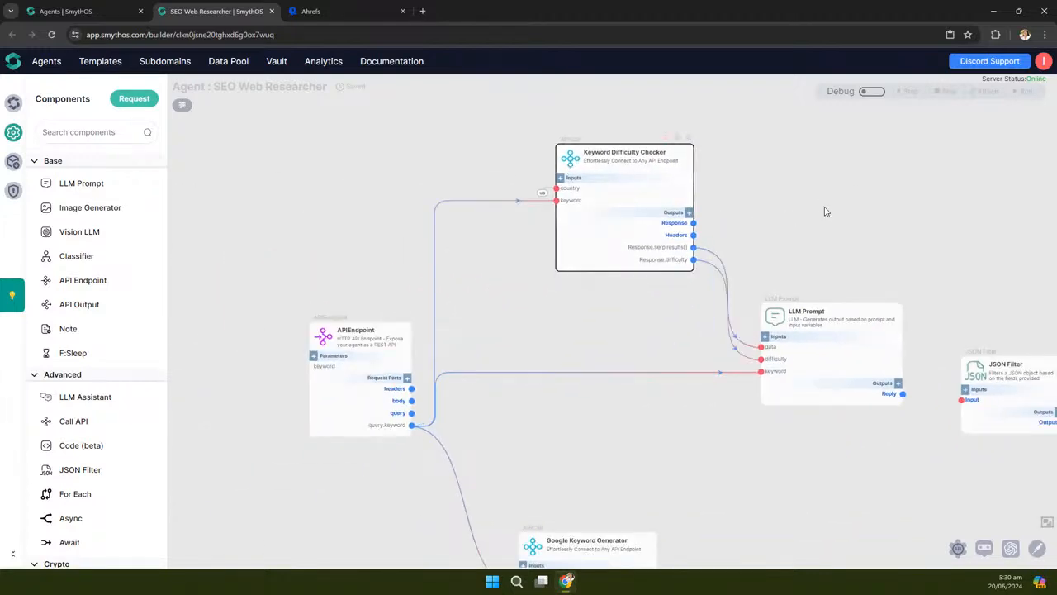
left_click_drag(818, 209, 653, 212)
left_click_drag(606, 311, 646, 304)
left_click_drag(618, 498, 461, 446)
left_click_drag(696, 324, 851, 452)
left_click_drag(512, 281, 591, 266)
left_click_drag(505, 158, 731, 183)
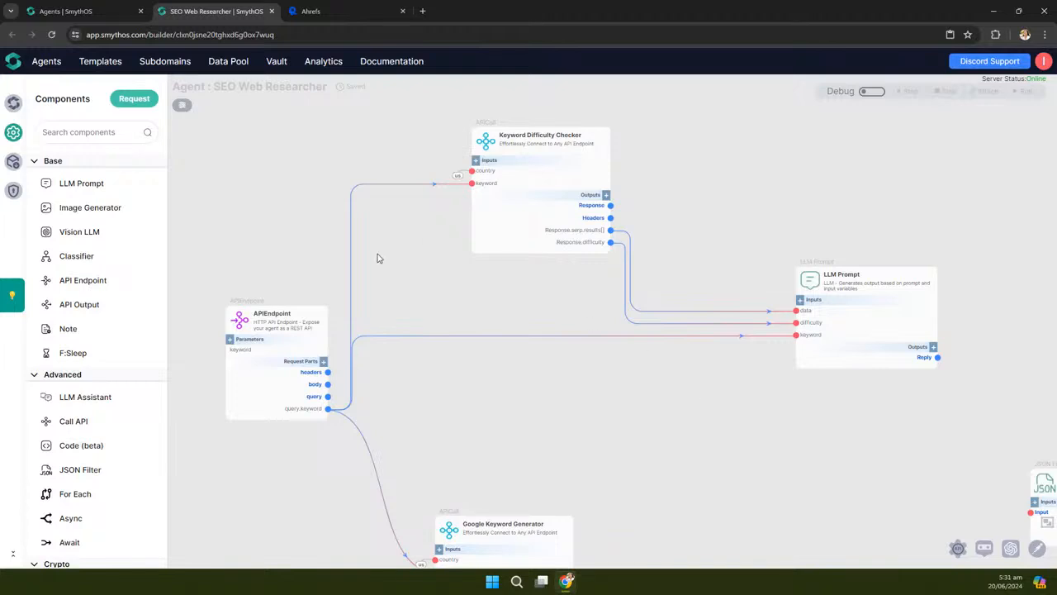
Move LLM Prompt's data input below difficulty, then restore it above
scroll(990, 332, "up", 4)
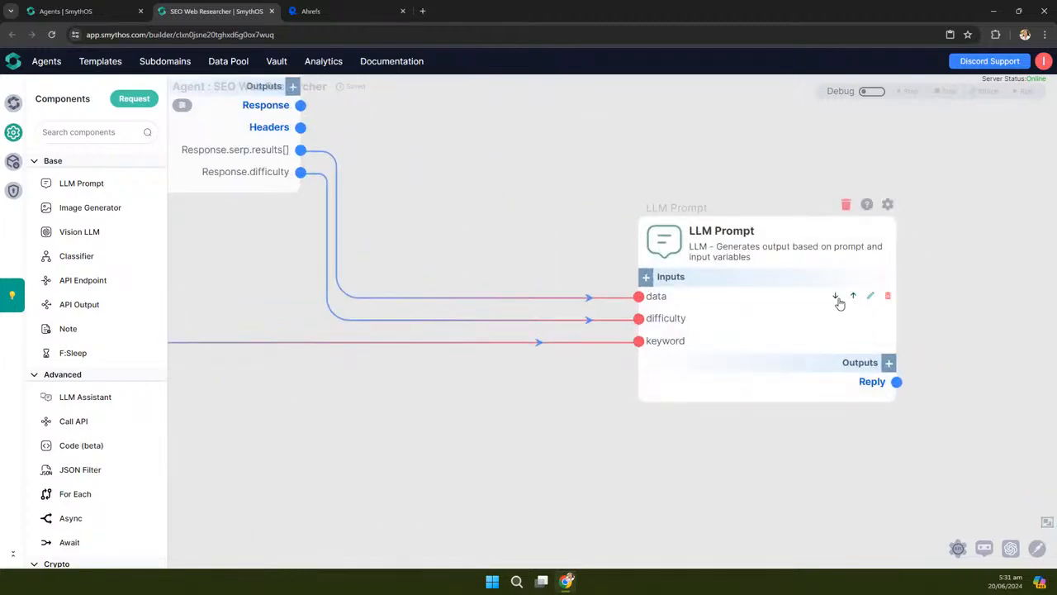
left_click_drag(526, 160, 609, 173)
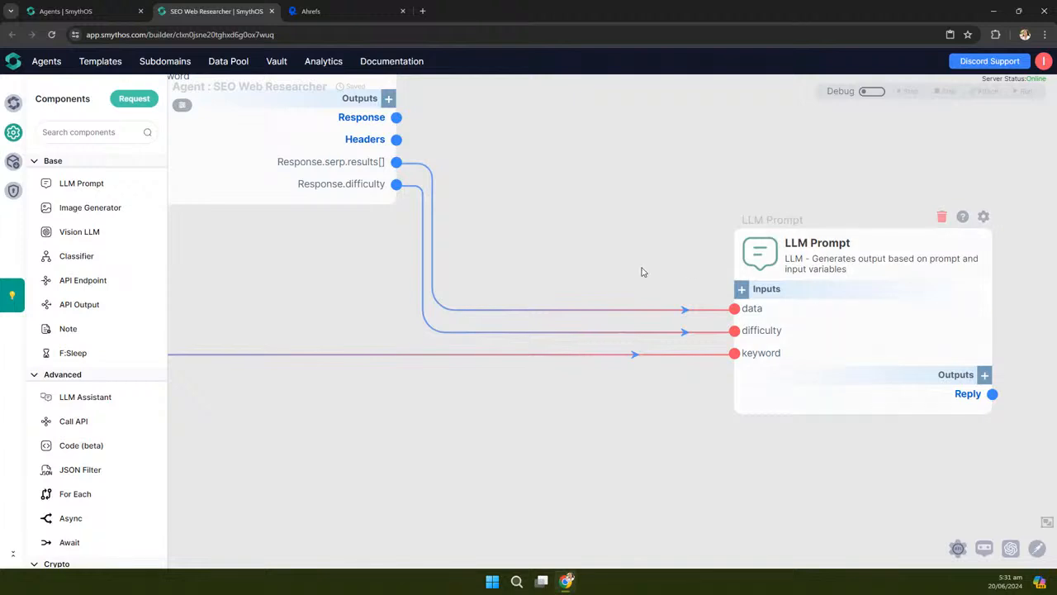
left_click(929, 309)
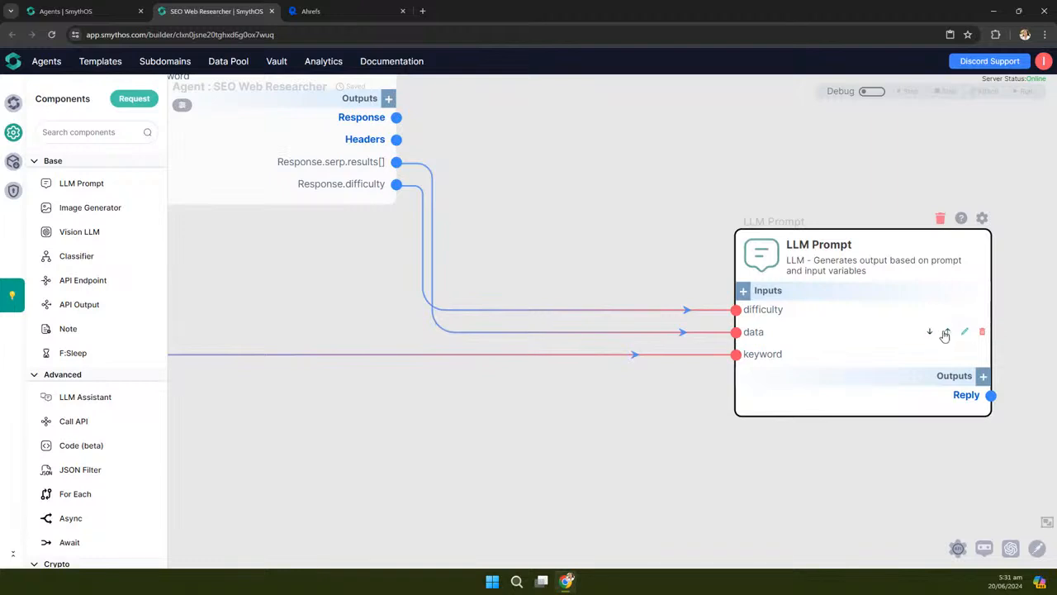
left_click(947, 331)
scroll(600, 371, "down", 5)
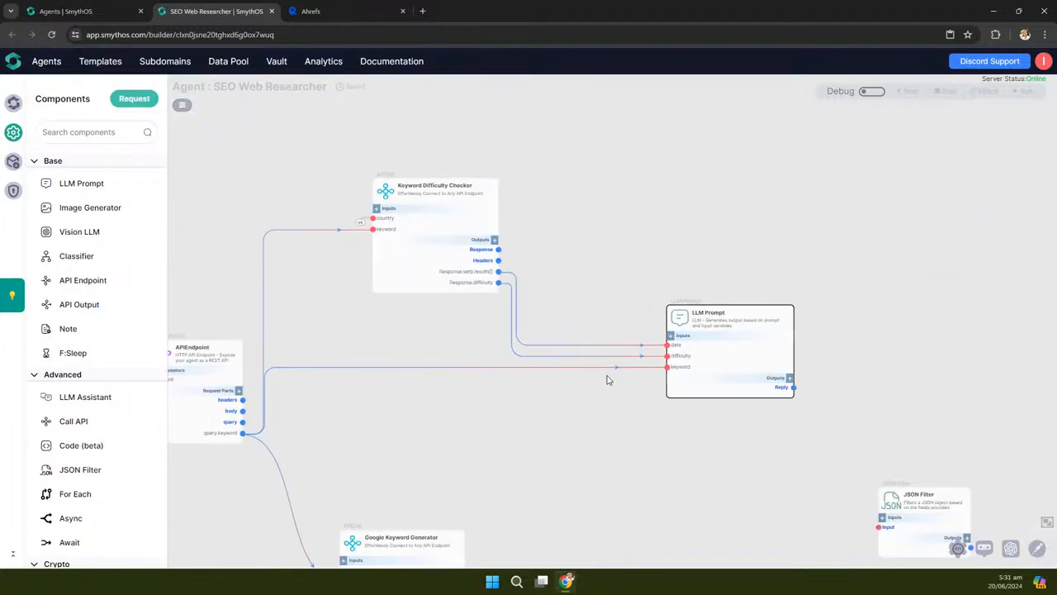
left_click_drag(559, 446, 561, 410)
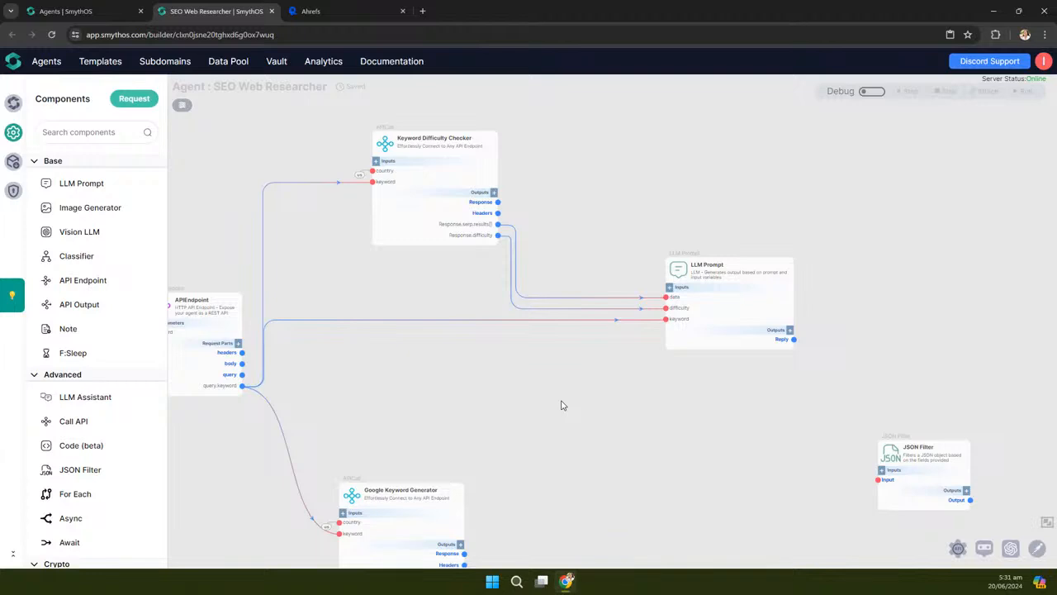
left_click_drag(867, 336, 786, 334)
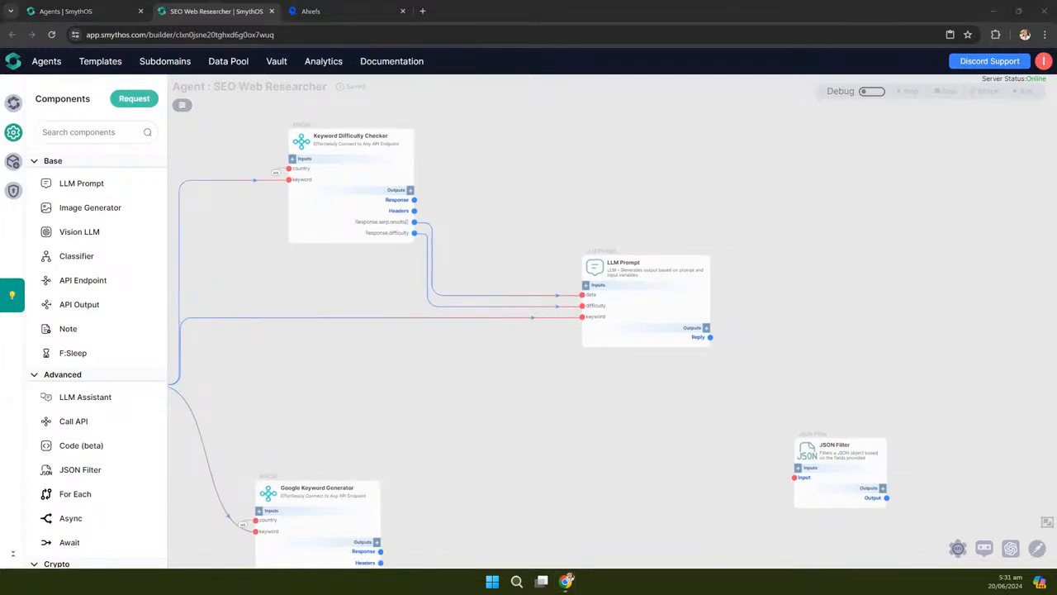
scroll(780, 297, "up", 3)
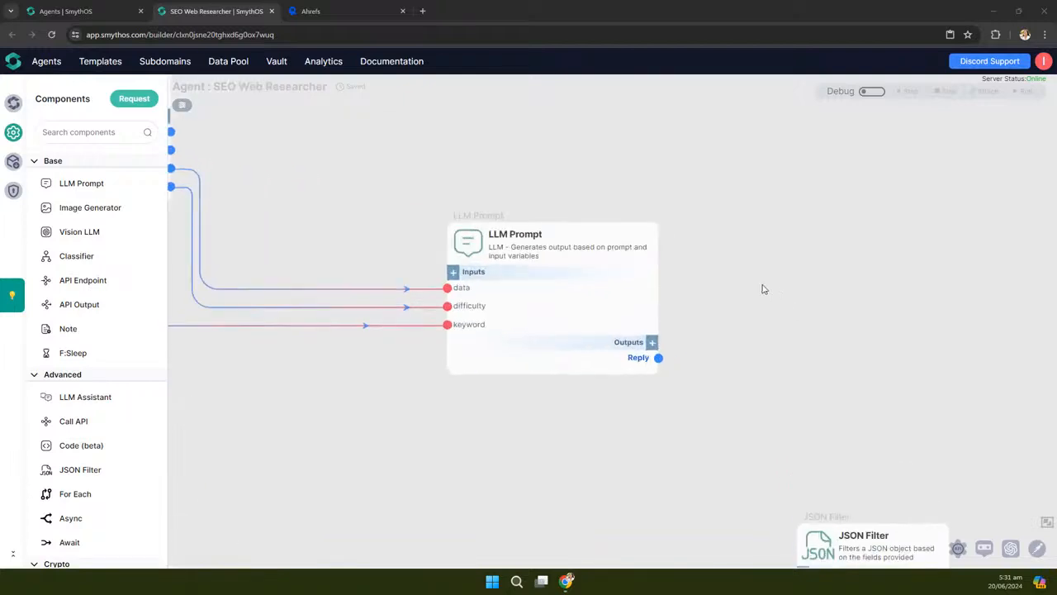
Open the LLM Prompt node's settings and widen the settings panel
left_click(572, 193)
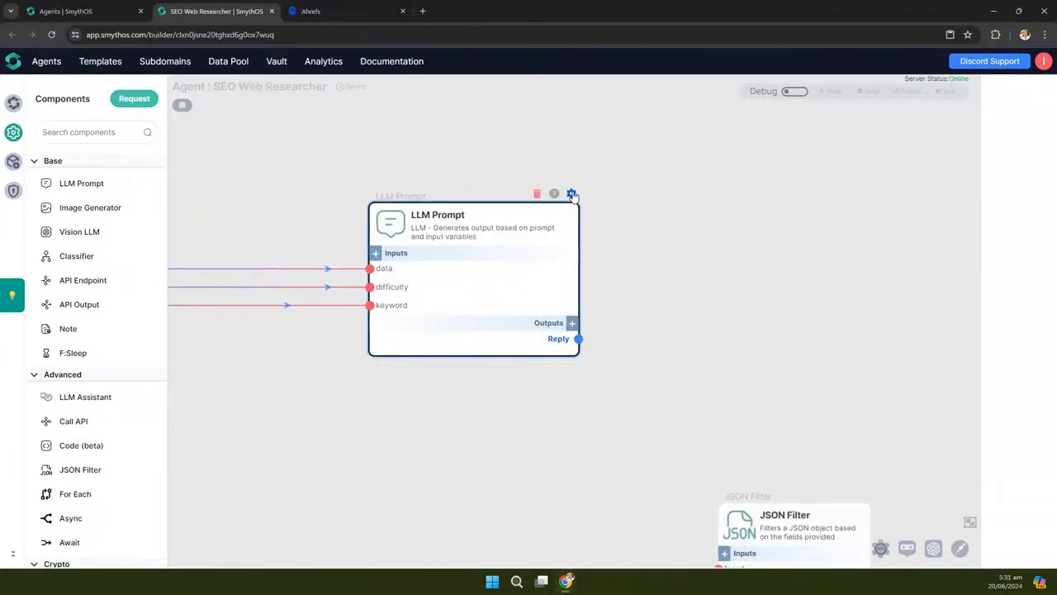
left_click_drag(808, 231, 652, 234)
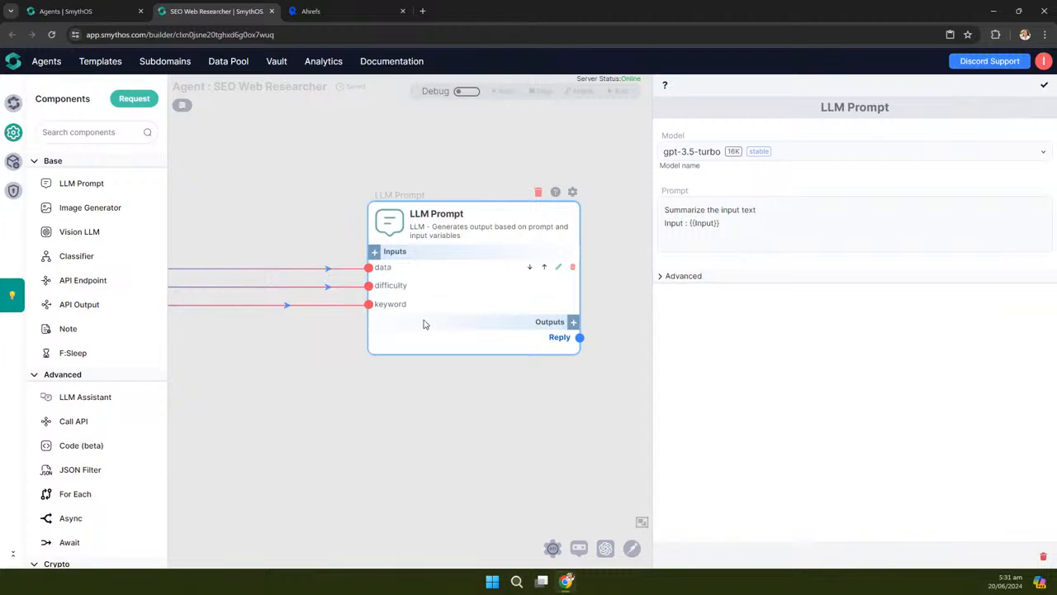
scroll(492, 333, "down", 4)
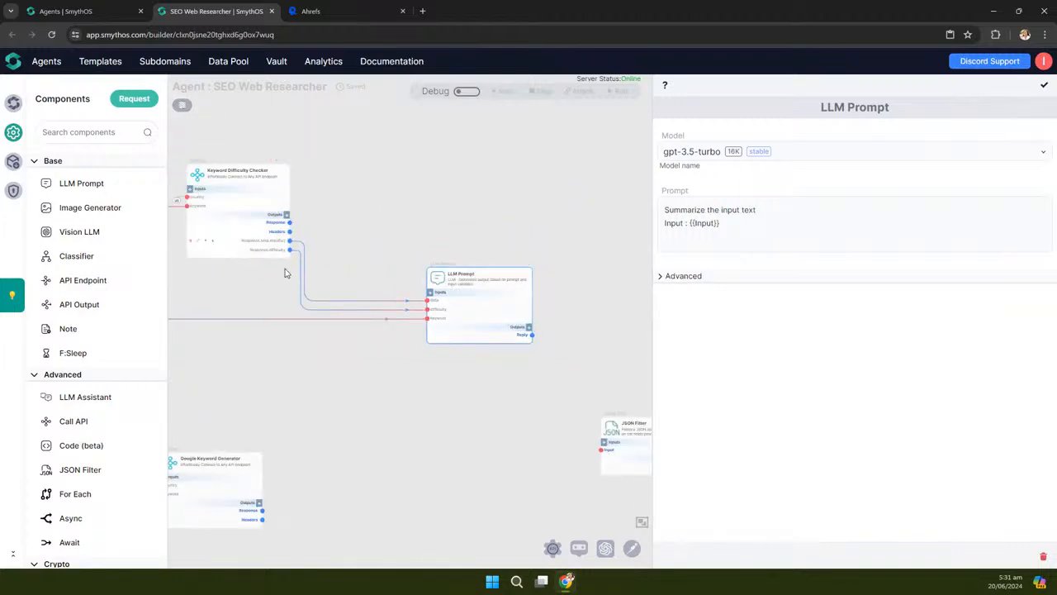
left_click_drag(477, 389, 433, 383)
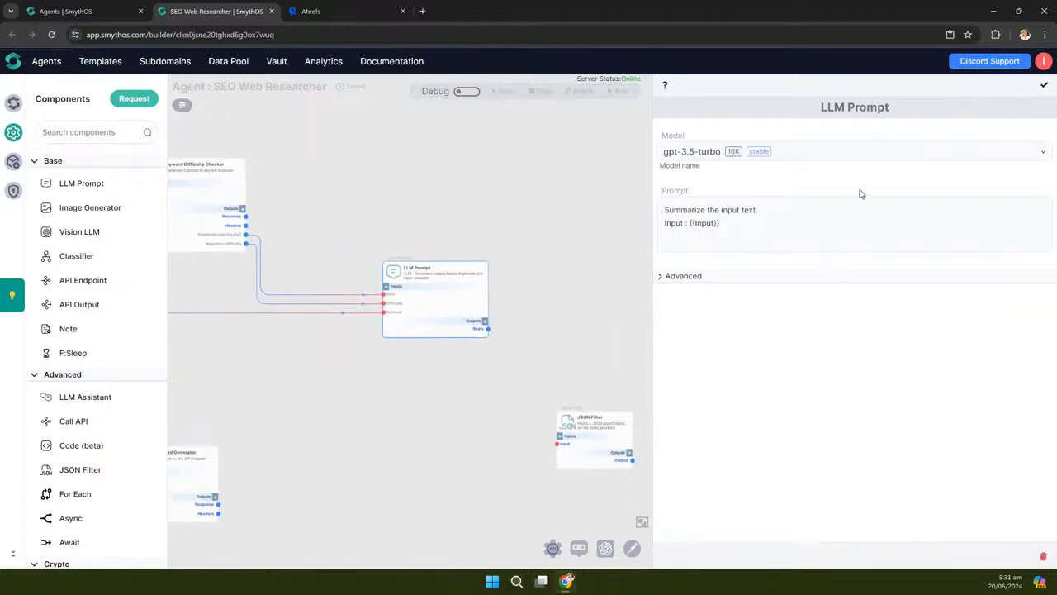
Set the model to gpt-4-turbo-latest, browsing the list without changing it further
left_click(858, 155)
scroll(859, 267, "up", 3)
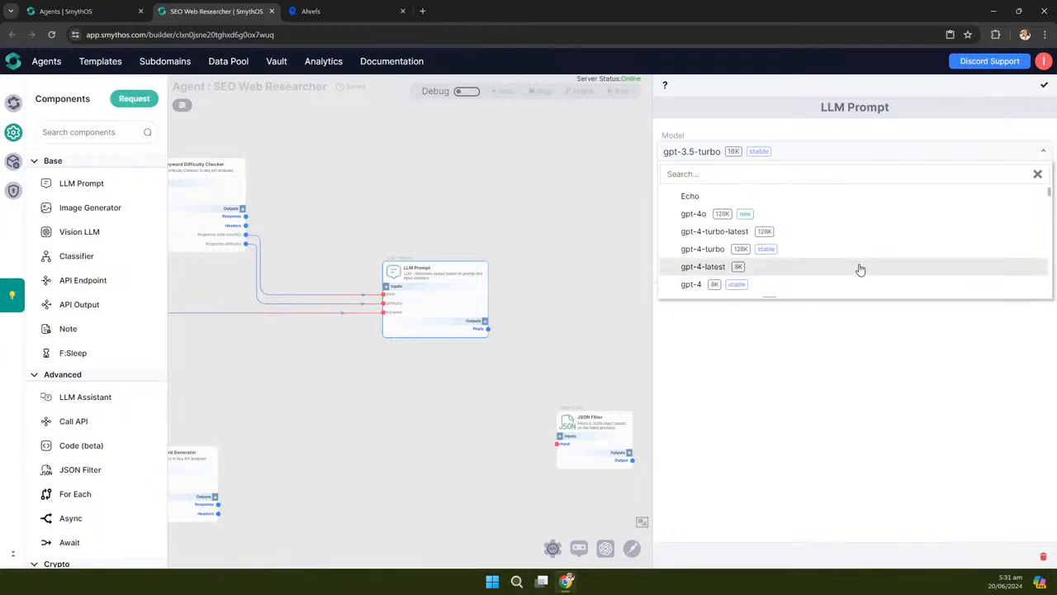
left_click(768, 232)
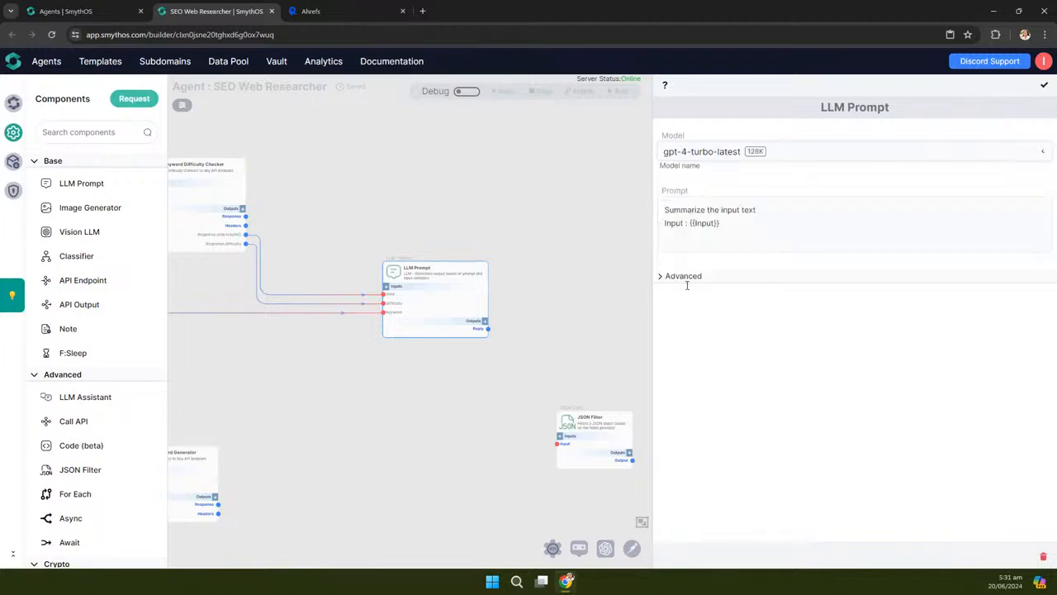
left_click(759, 157)
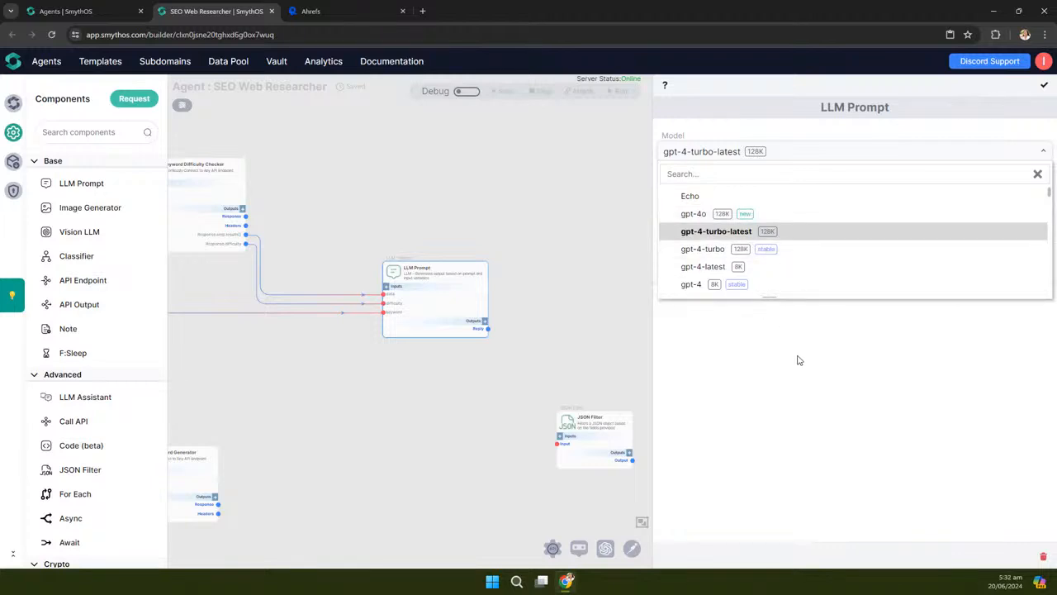
left_click(745, 236)
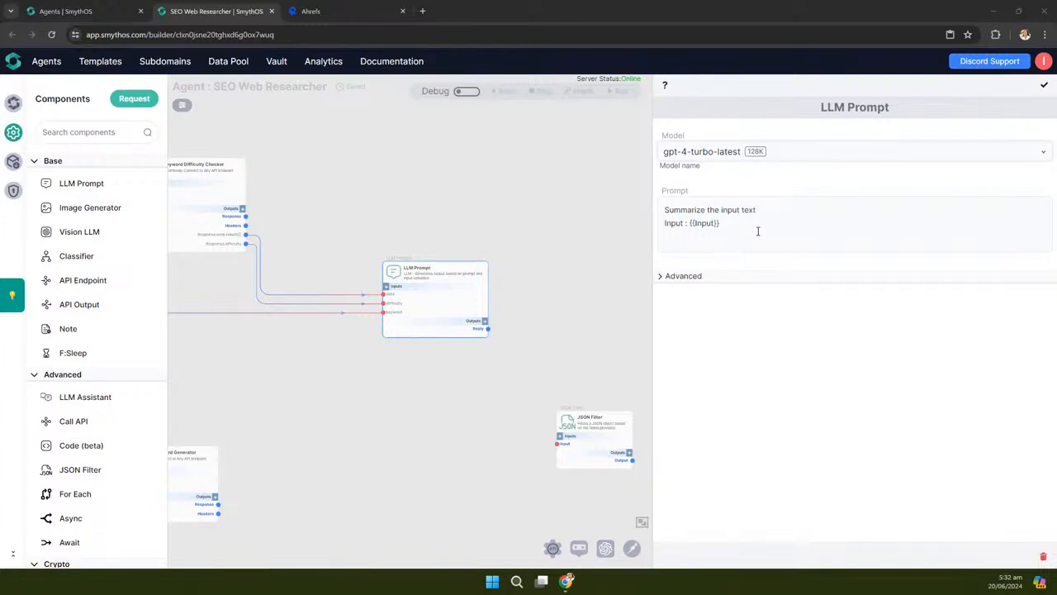
left_click(807, 159)
scroll(776, 246, "down", 2)
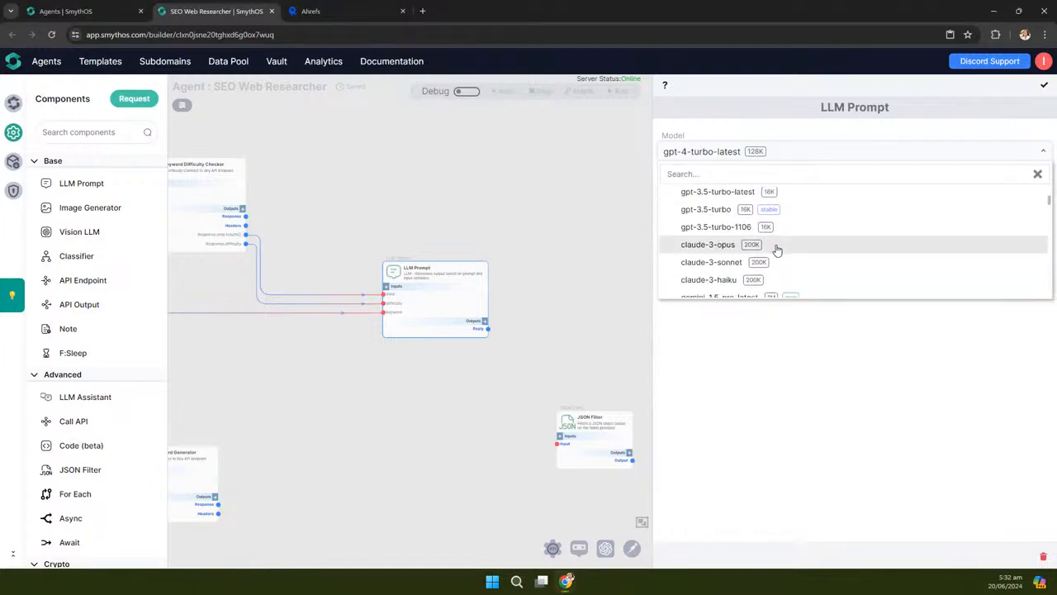
scroll(775, 246, "down", 1)
left_click(861, 359)
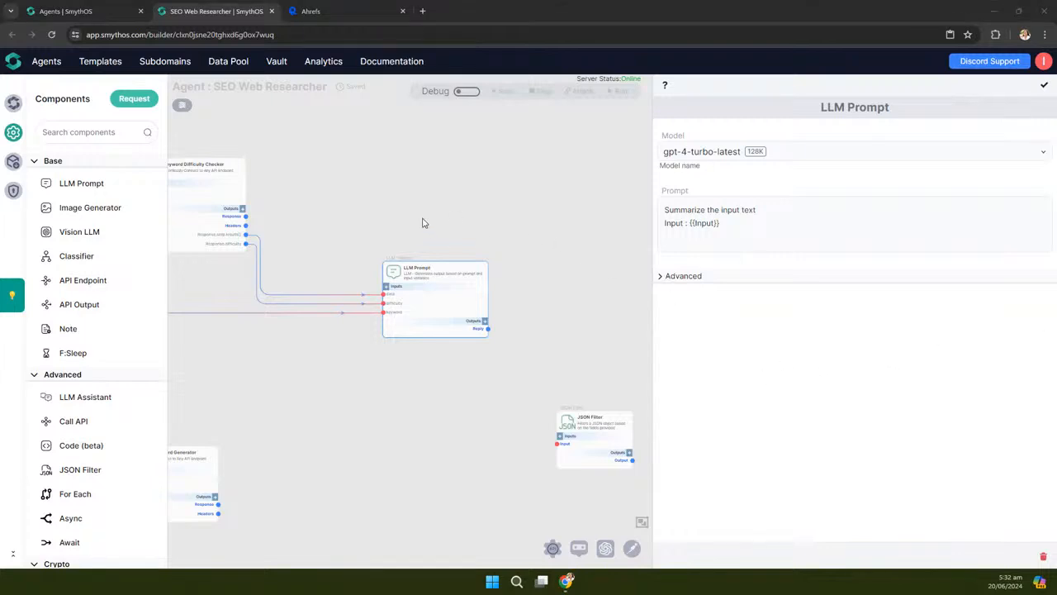
scroll(424, 223, "up", 3)
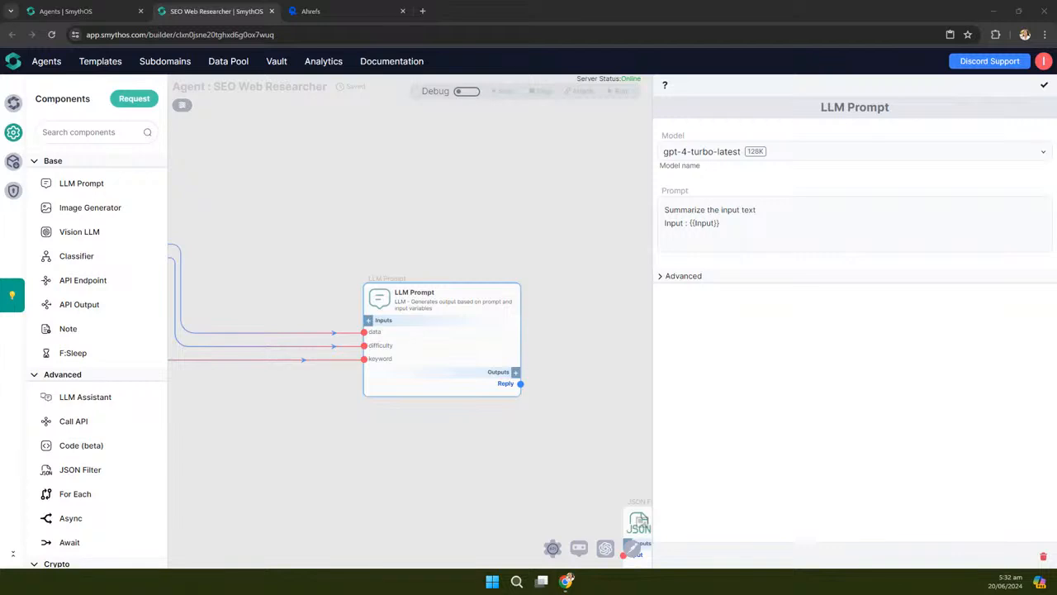
Raise maximum output tokens to 4096 and delete the old summarize prompt text
left_click(684, 279)
left_click_drag(687, 400, 966, 411)
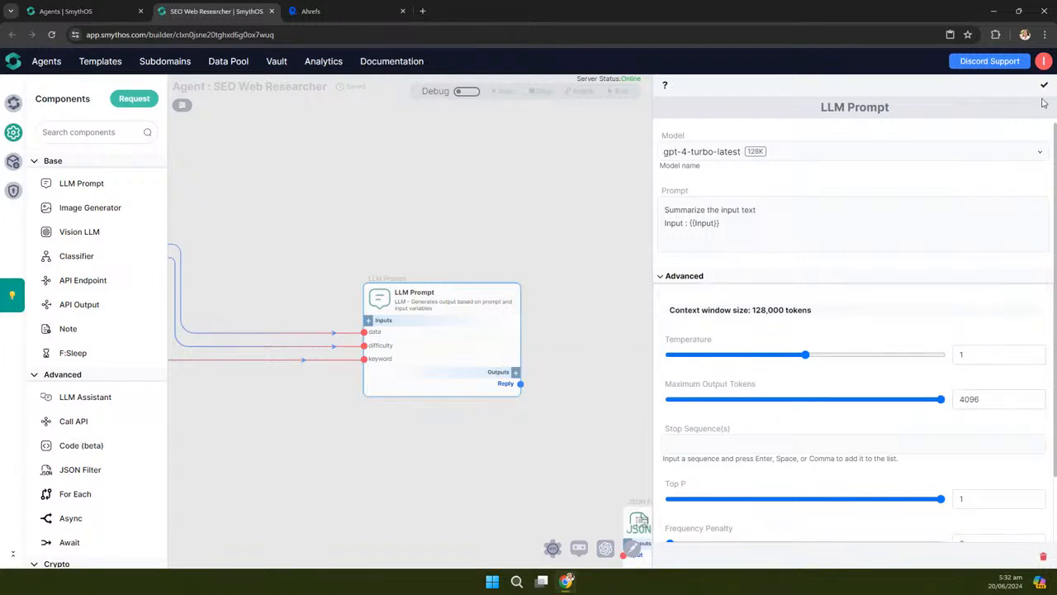
left_click(706, 221)
left_click(742, 224)
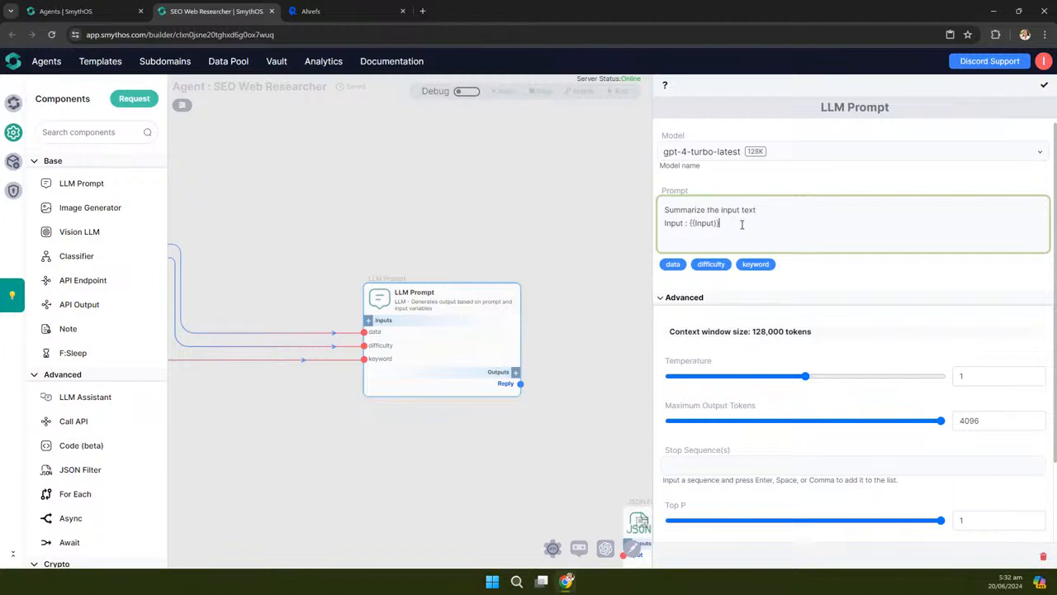
left_click_drag(742, 225, 659, 206)
key("BackSpace")
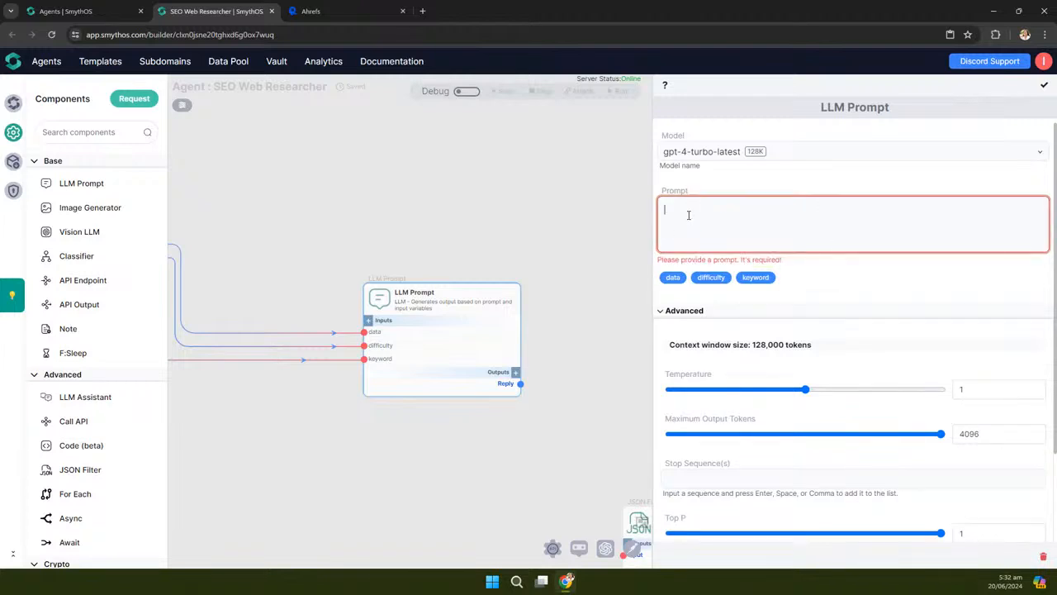
Paste the prompt requesting the top 10 ranking pages for {{keyword}} as JSON
key("alt+Tab")
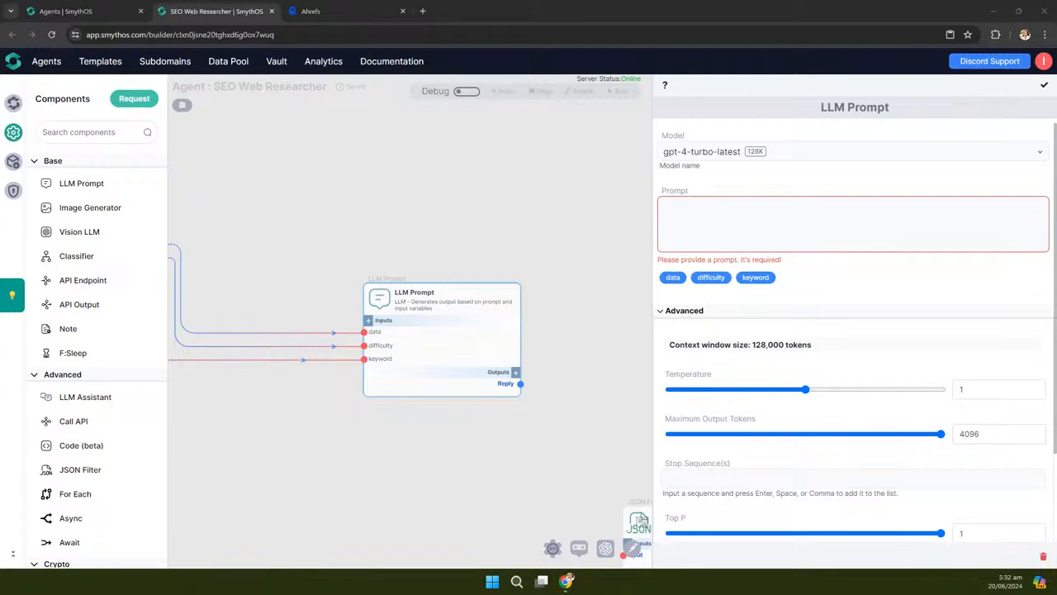
left_click(799, 213)
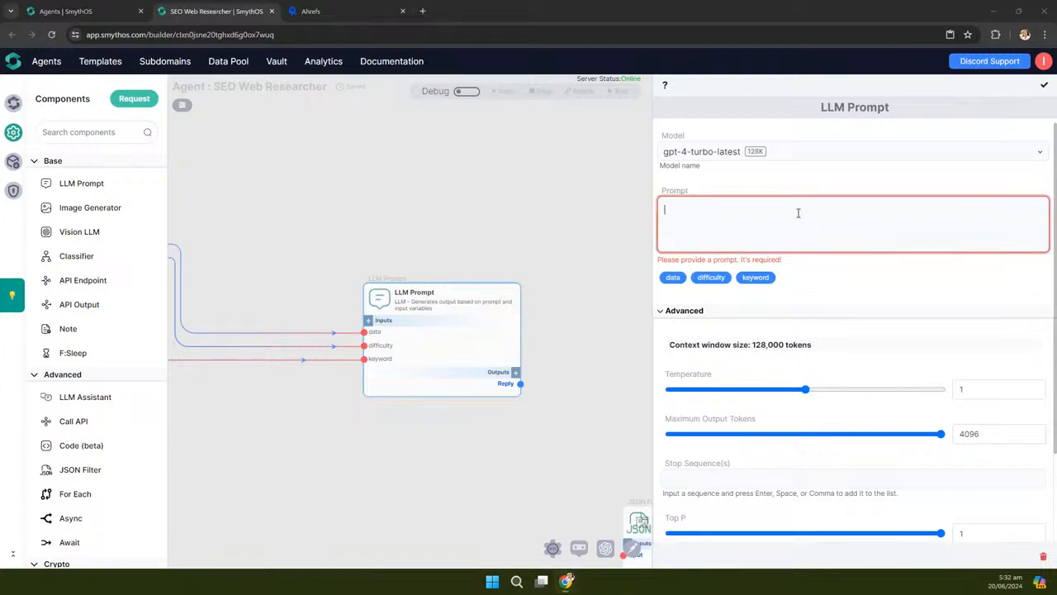
type("Instruction:  1. Analyze the data and create a list of the top 10 ranking pages for the keyword: {{keyword}}.  2. The output must be a JSON object in the format below:  Format: { \"keyword\": \"{{keyword}}\", \"difficulty\": \"{{difficulty}}\", \"top_10_pages\": \"add the top 10 ranking pages here. Include the title, link to each page, and ranking position (pos). Use proper html tags like <p>, <li>, <b>, etc for better readability.\" }  3. Return the result as is.  data: {{data}}")
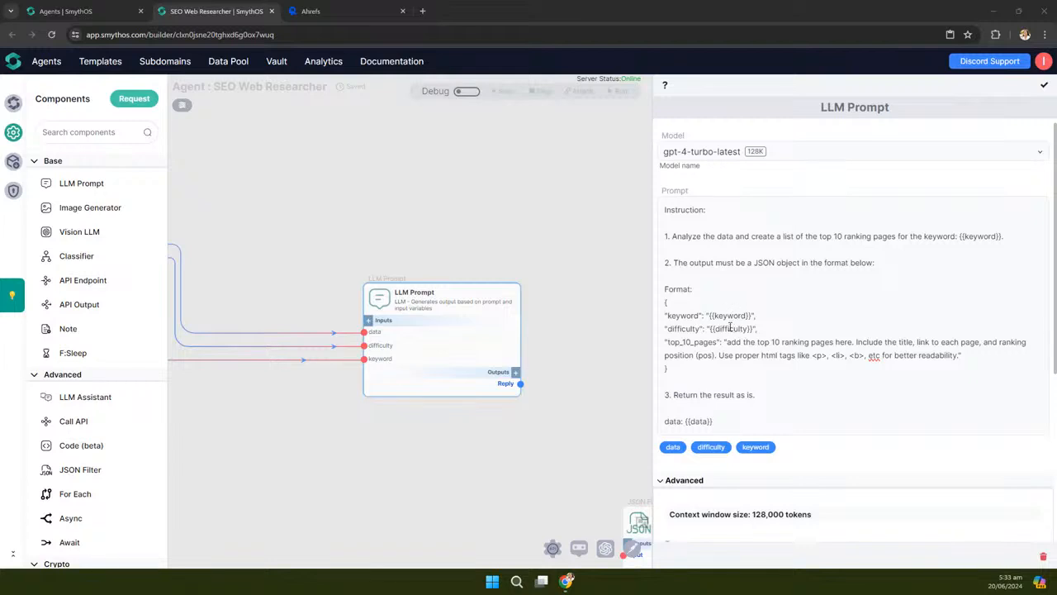
left_click(694, 341)
left_click_drag(727, 342, 958, 361)
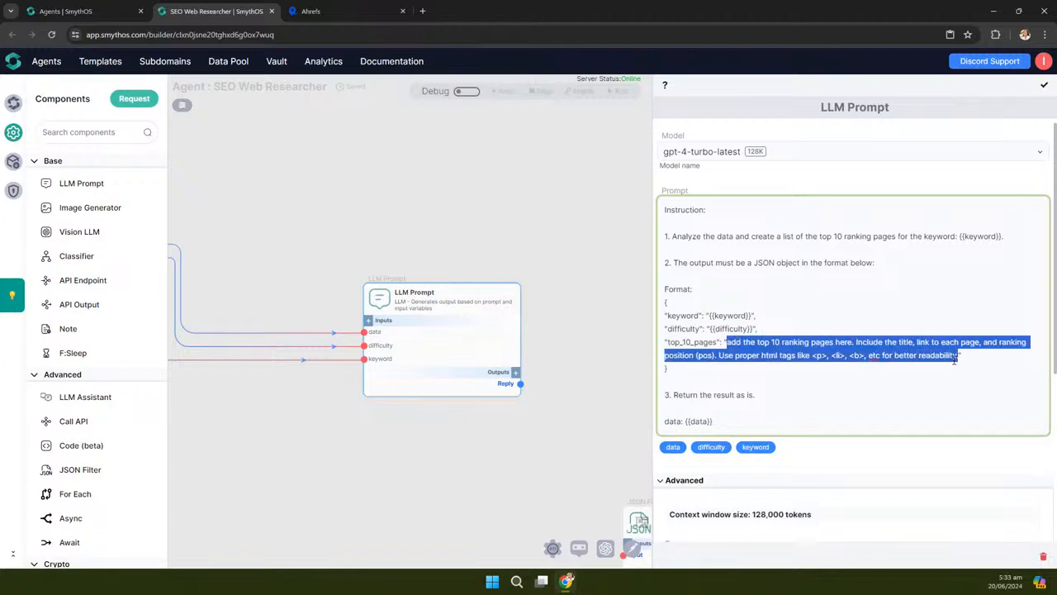
left_click(755, 352)
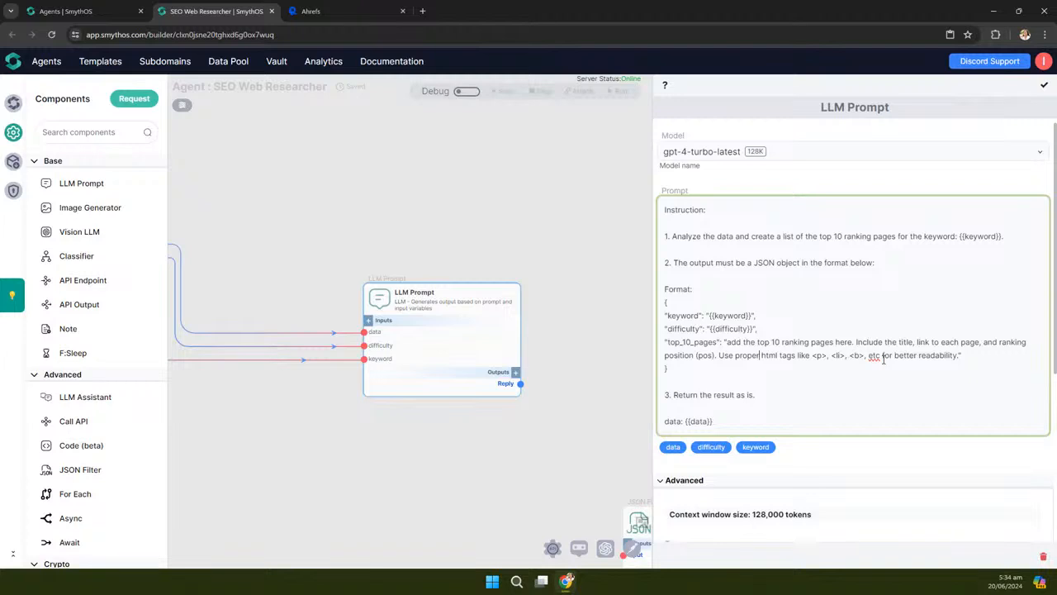
left_click(692, 395)
left_click_drag(717, 236, 732, 235)
left_click(673, 420)
left_click_drag(684, 421, 712, 423)
Save the prompt settings and retitle the LLM node 'Keyword Ranking Analysis'
left_click(1043, 87)
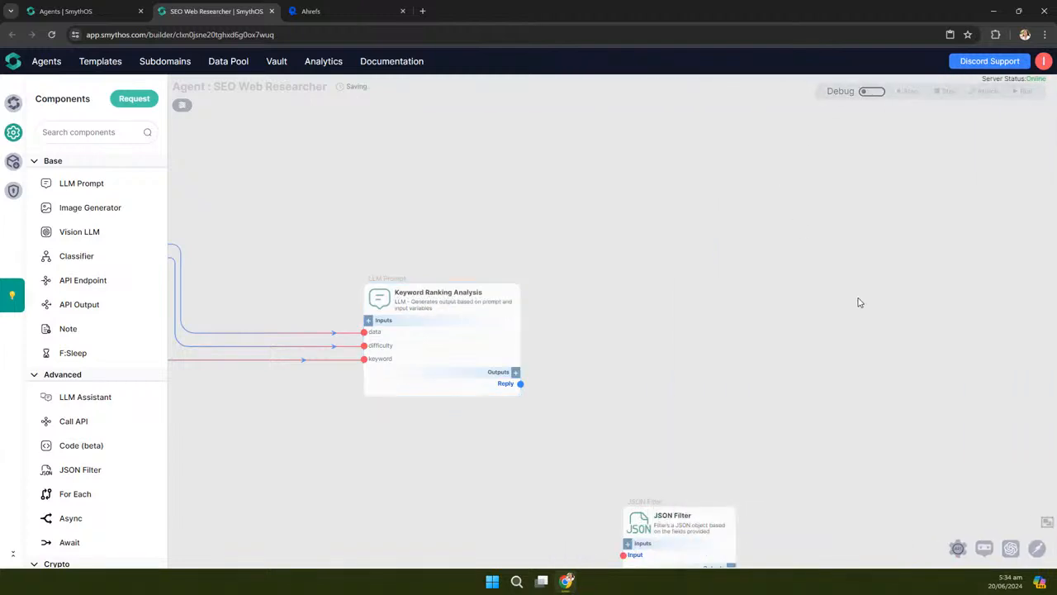
double_click(467, 292)
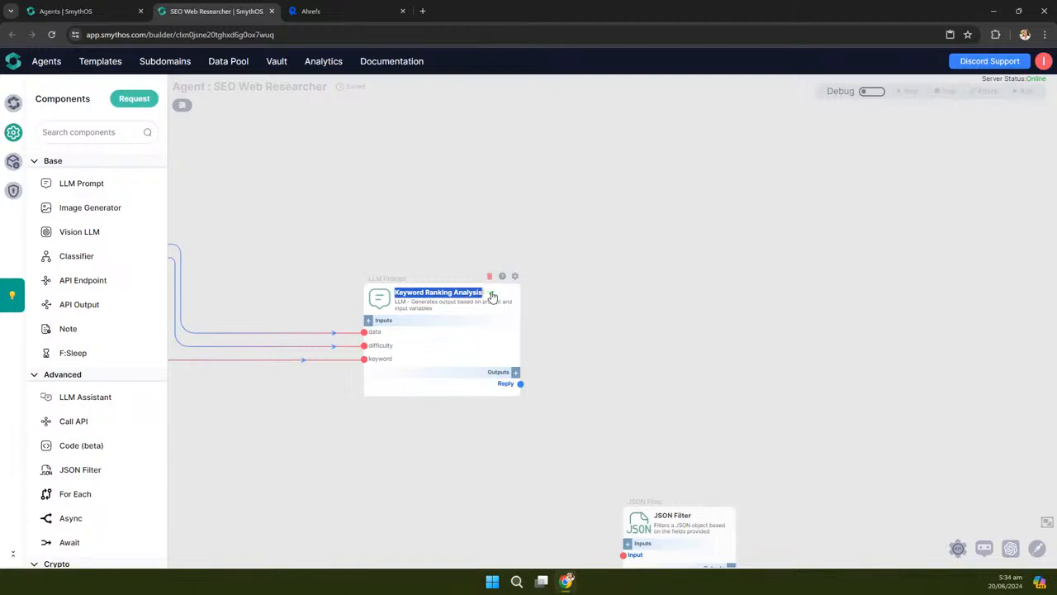
left_click(491, 293)
double_click(477, 291)
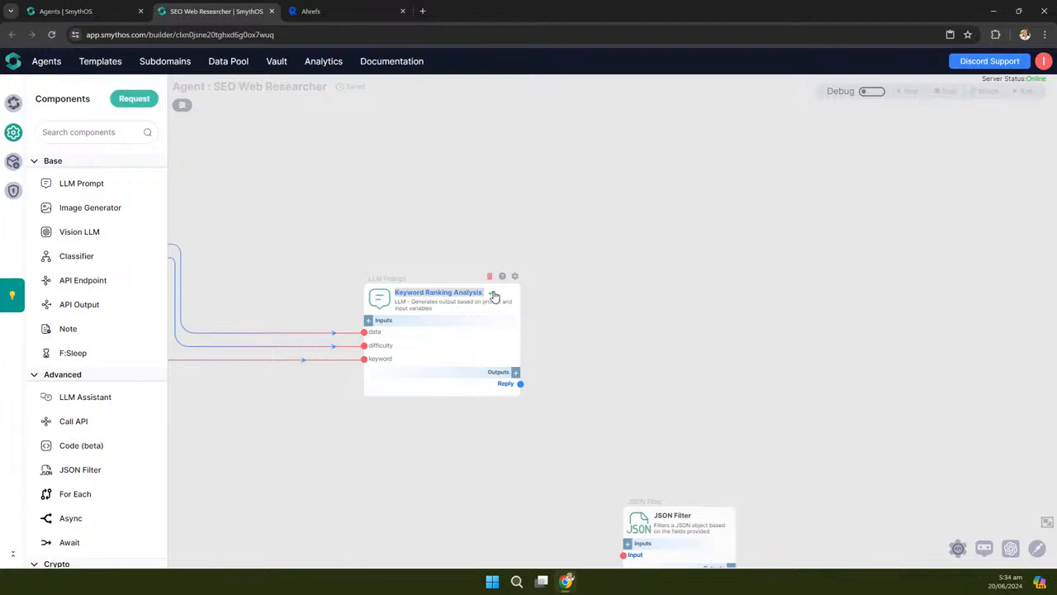
left_click(493, 295)
left_click_drag(586, 305, 790, 295)
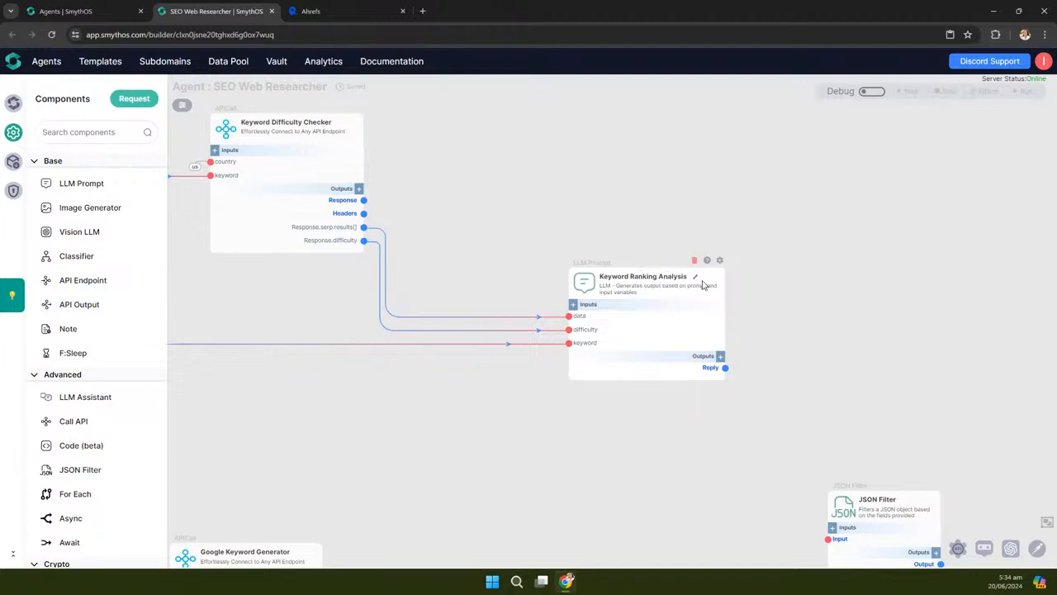
Place the JSON Filter level with Google Keyword Generator and widen it slightly
scroll(859, 296, "down", 5)
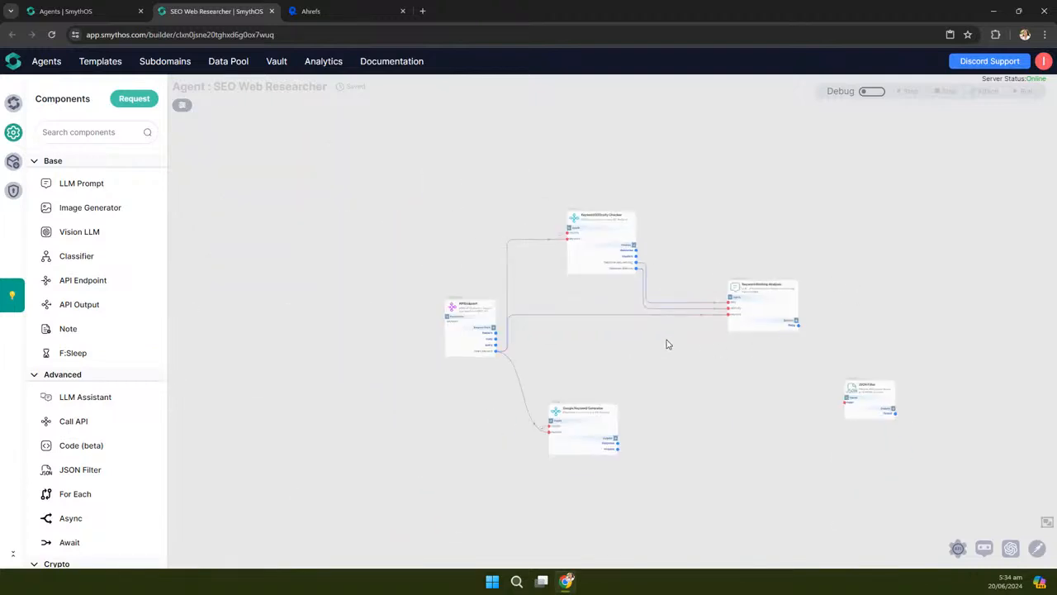
scroll(627, 363, "up", 2)
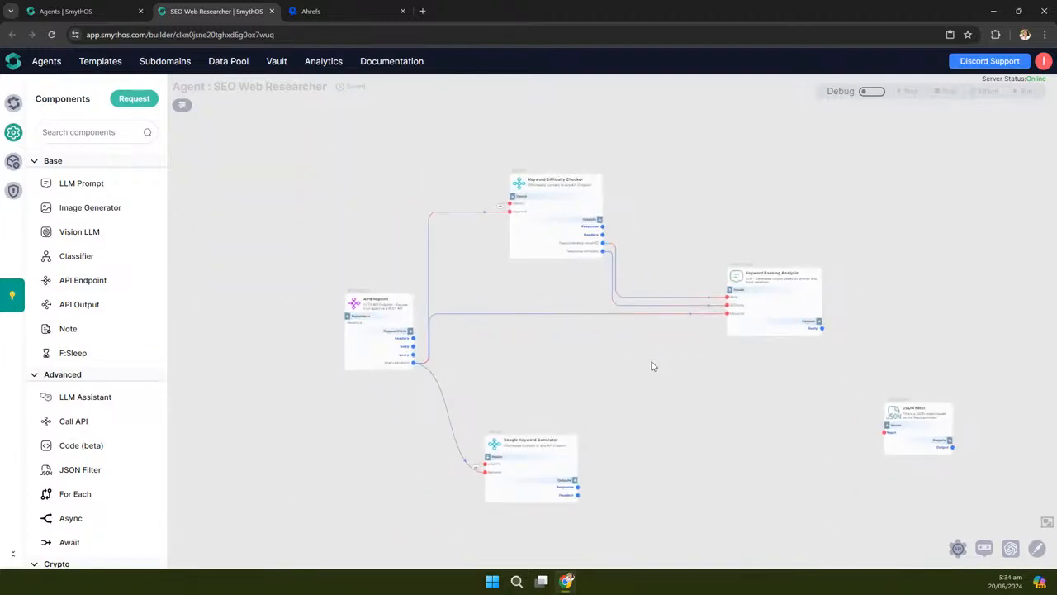
scroll(653, 366, "up", 1)
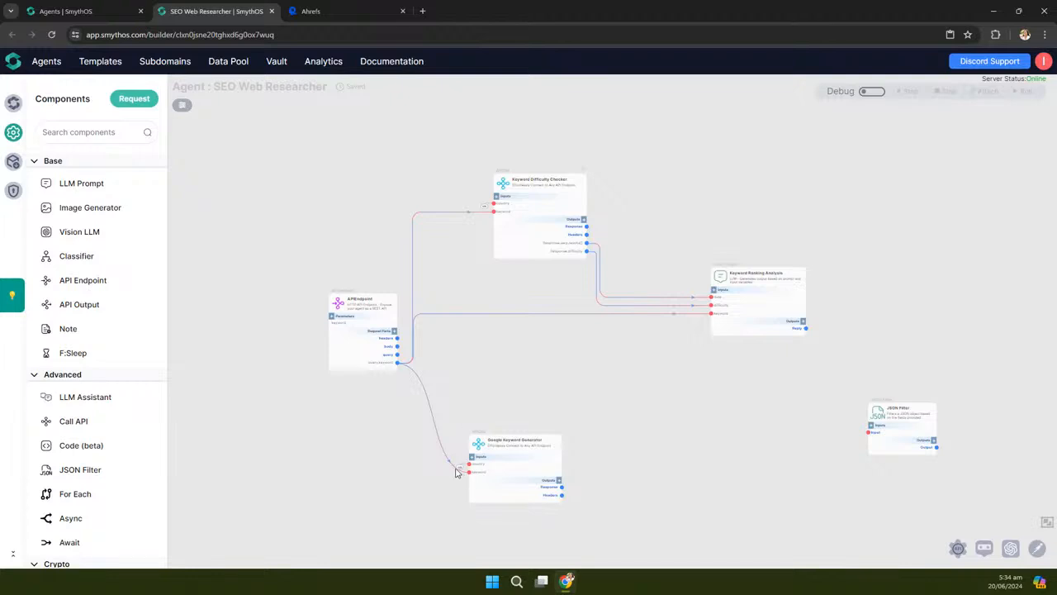
left_click_drag(711, 364, 593, 325)
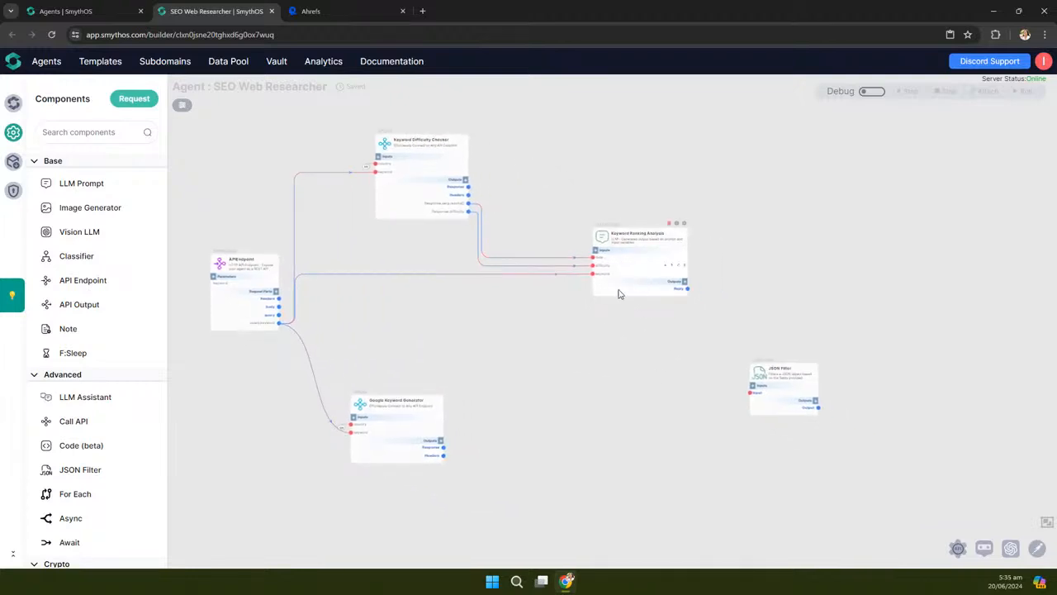
left_click_drag(612, 412, 649, 356)
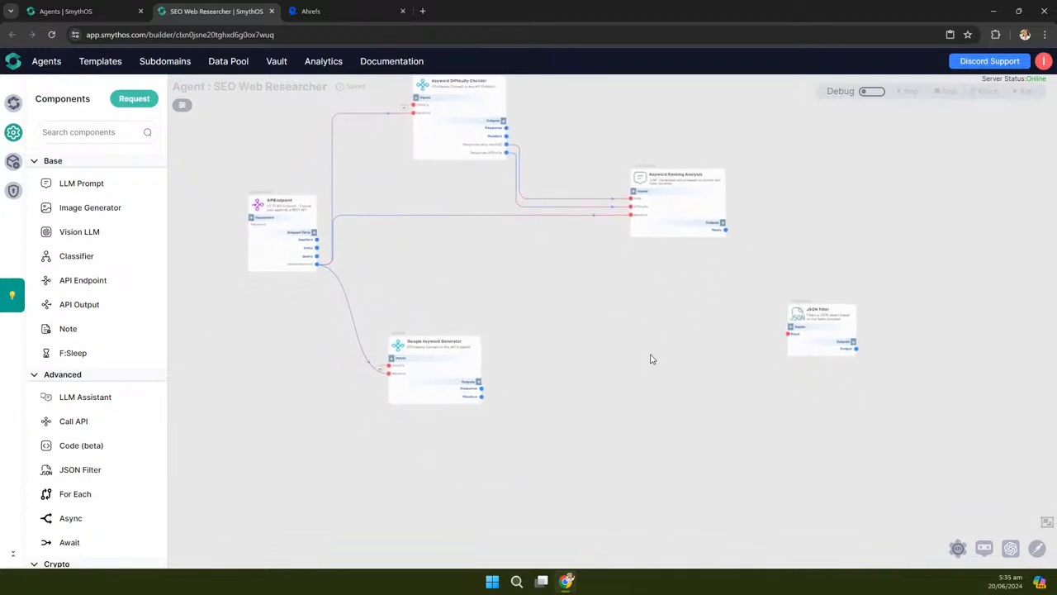
scroll(649, 357, "down", 3)
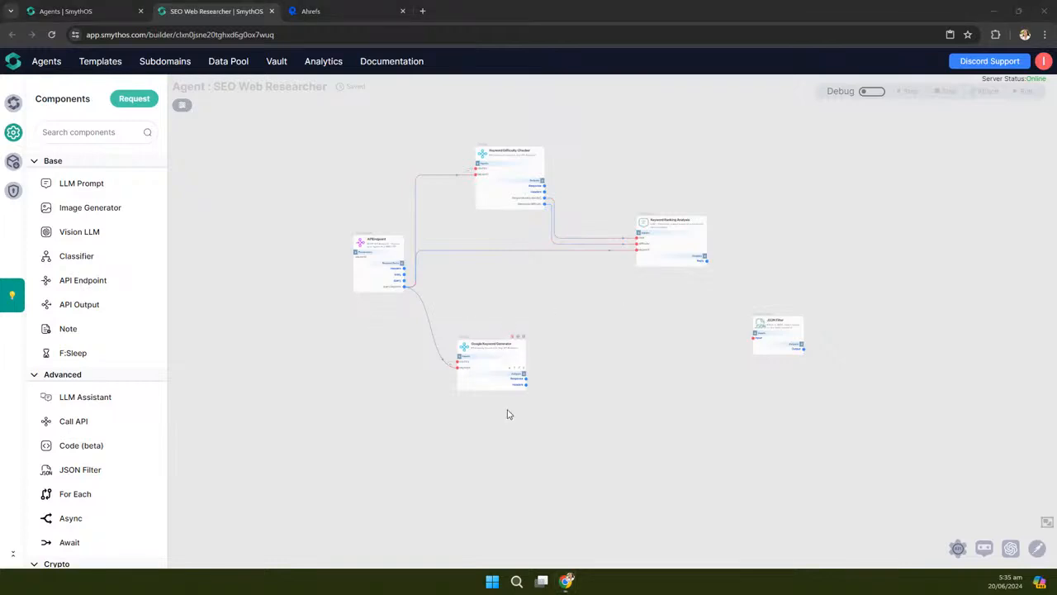
scroll(510, 413, "up", 2)
left_click_drag(454, 332, 477, 325)
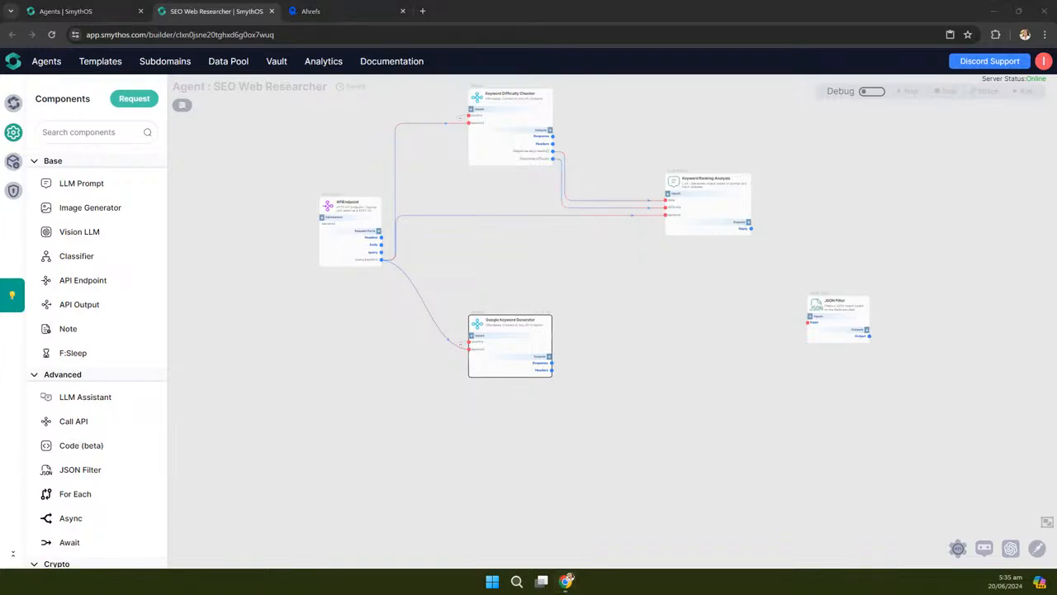
left_click_drag(821, 311, 598, 321)
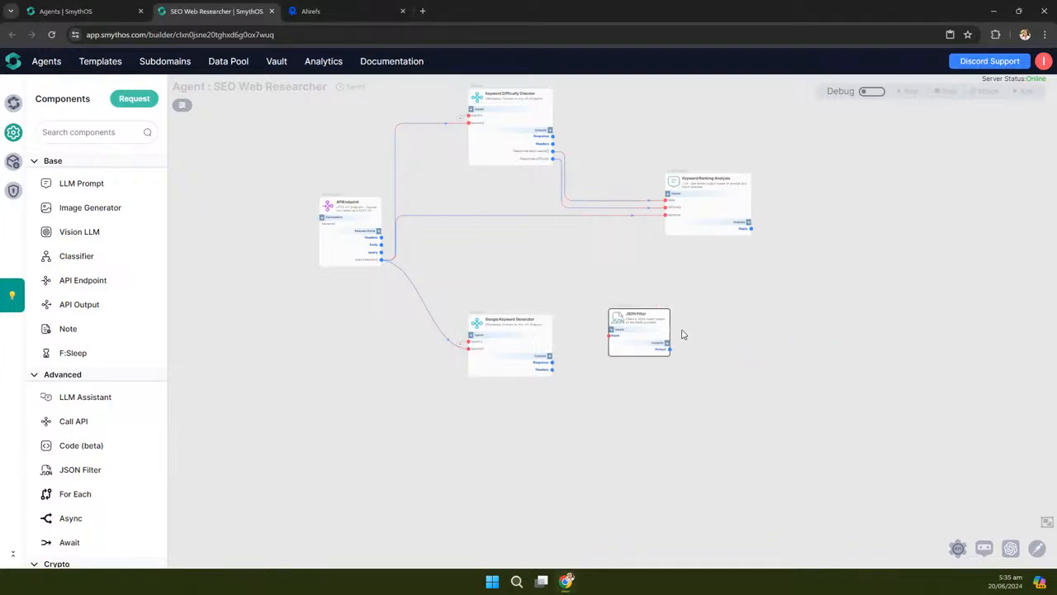
scroll(682, 333, "up", 2)
left_click_drag(591, 311, 592, 318)
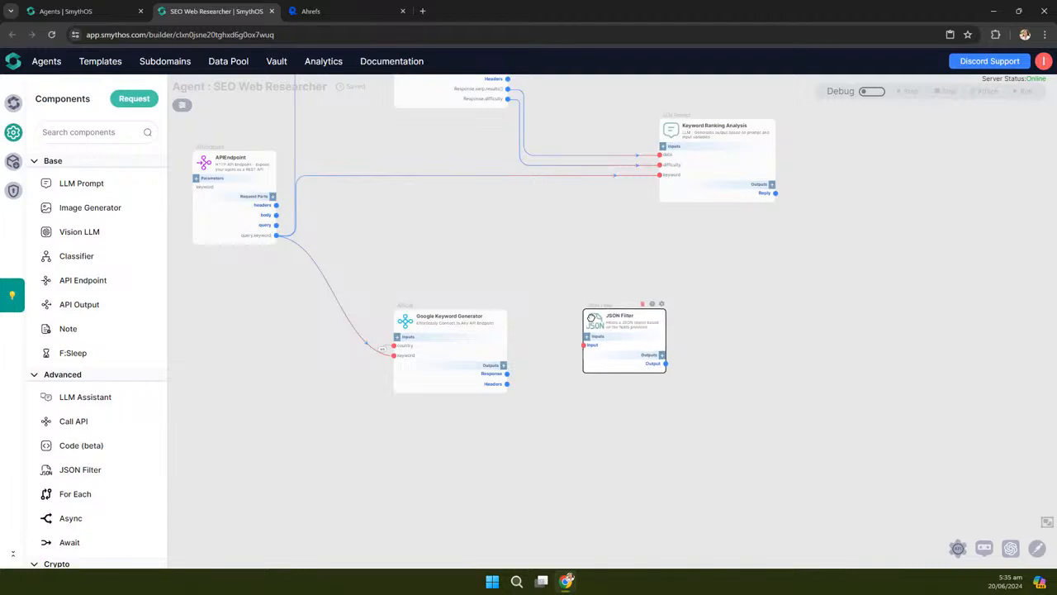
left_click_drag(666, 332, 682, 332)
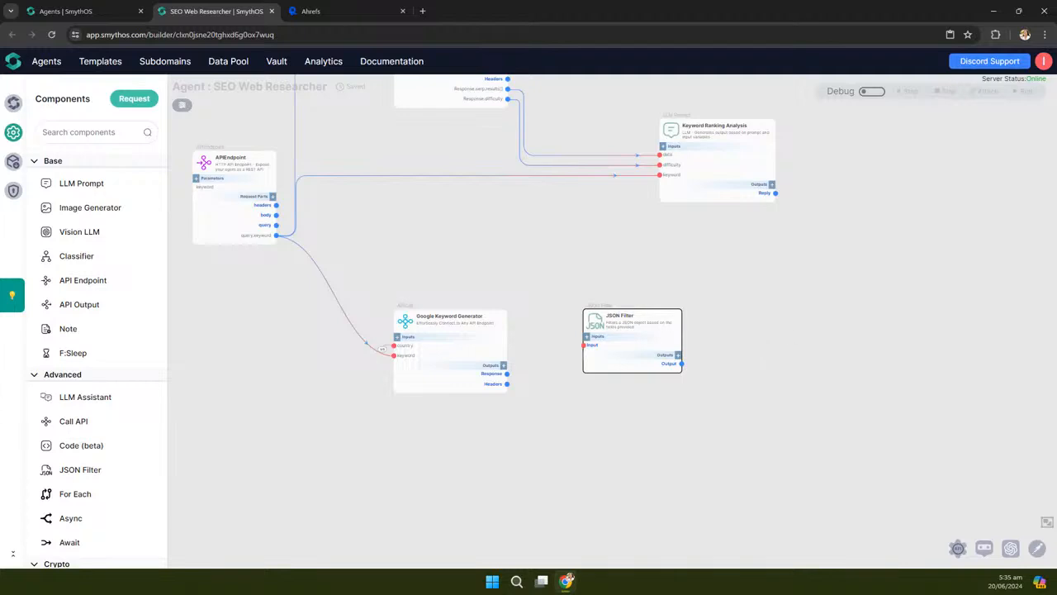
Connect the Google Keyword Generator's Response output to the JSON Filter's Input
scroll(652, 399, "up", 2)
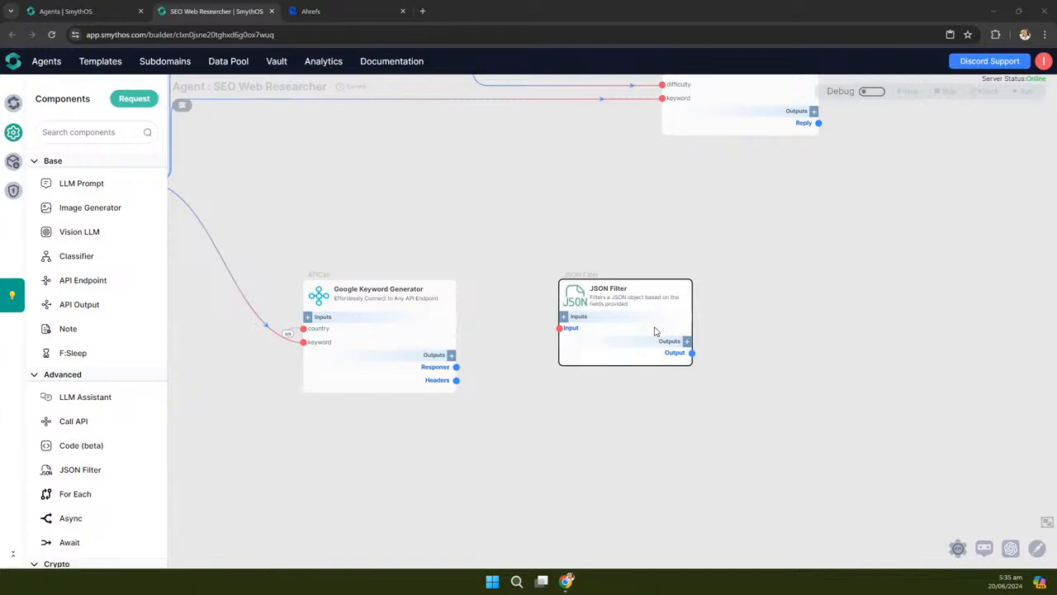
scroll(586, 403, "up", 1)
left_click_drag(531, 438, 598, 422)
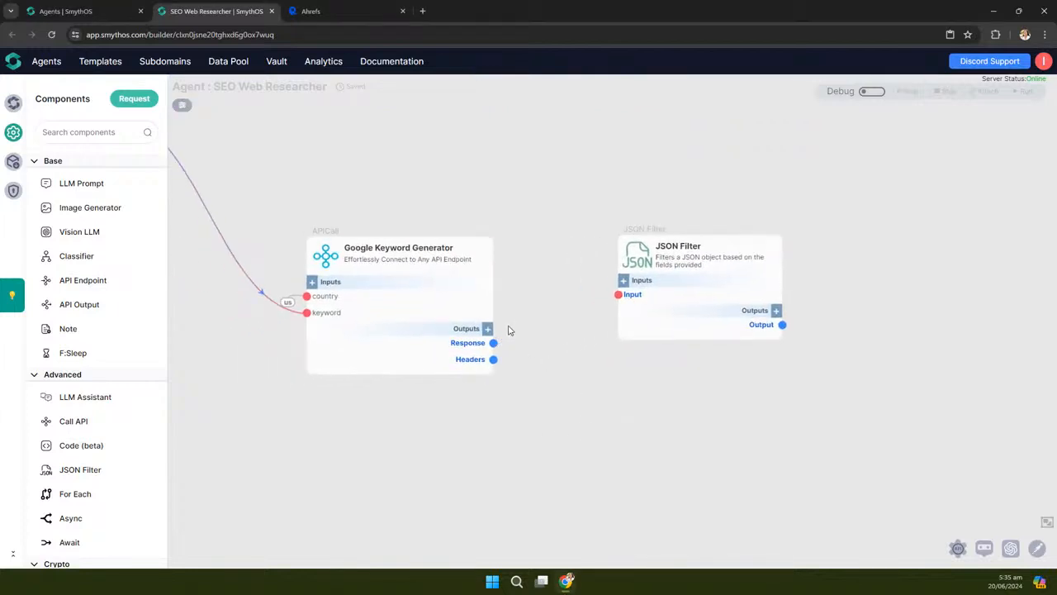
left_click_drag(494, 342, 619, 295)
Select the JSON Filter node and open its settings showing the empty Fields box
left_click(776, 228)
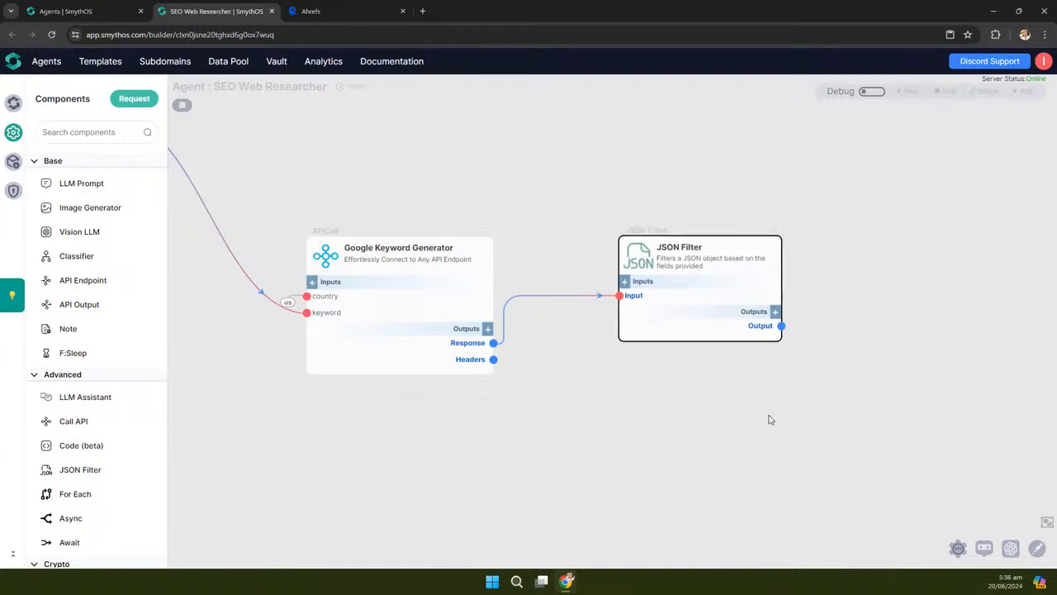
left_click_drag(774, 417, 600, 424)
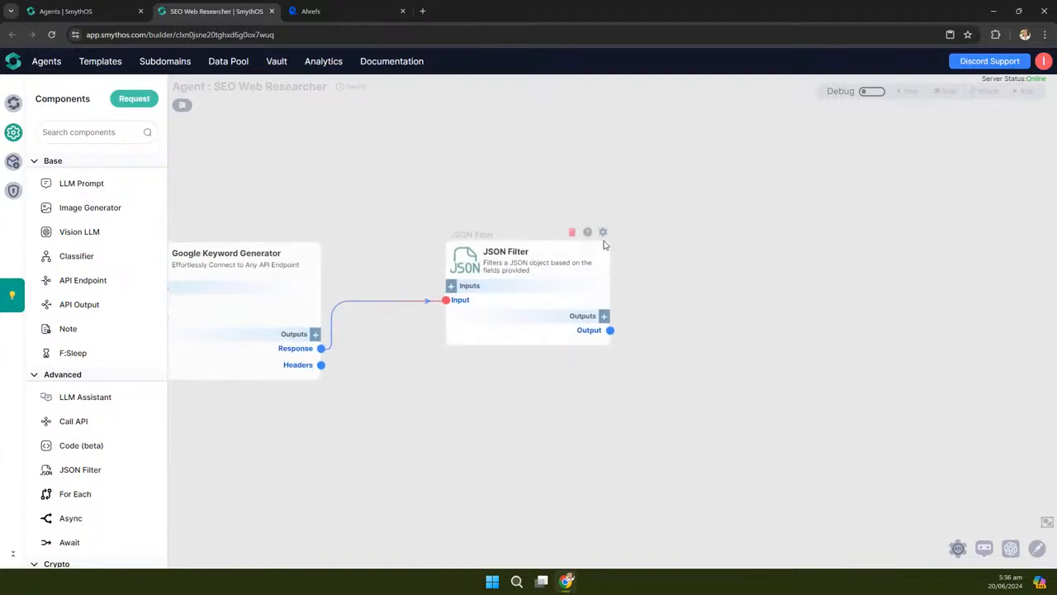
left_click(602, 233)
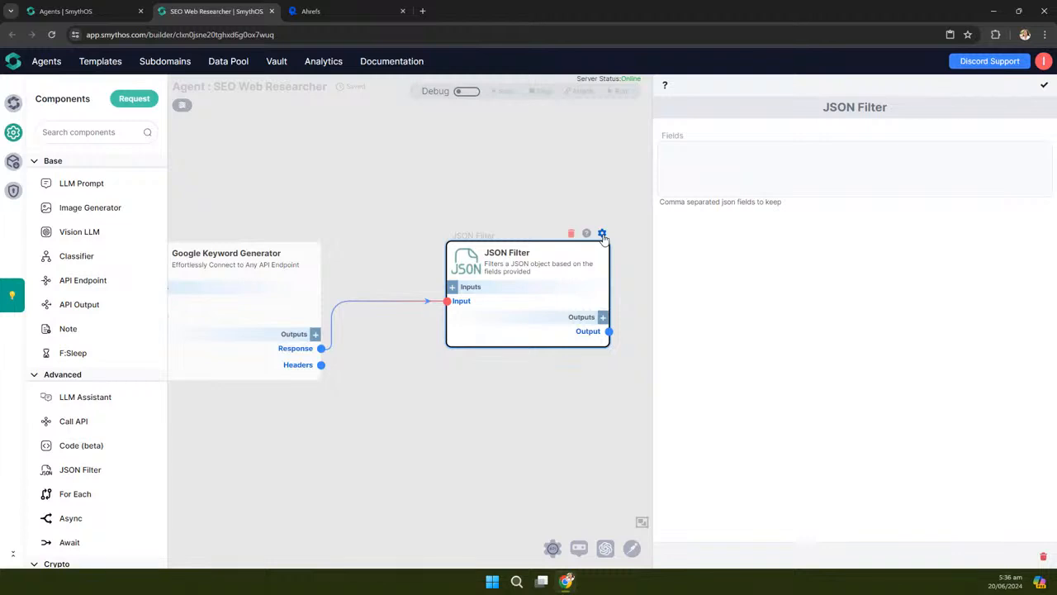
Make the JSON Filter keep allIdeas, results, keyword, difficultyLabel and volumeLabel
left_click(723, 166)
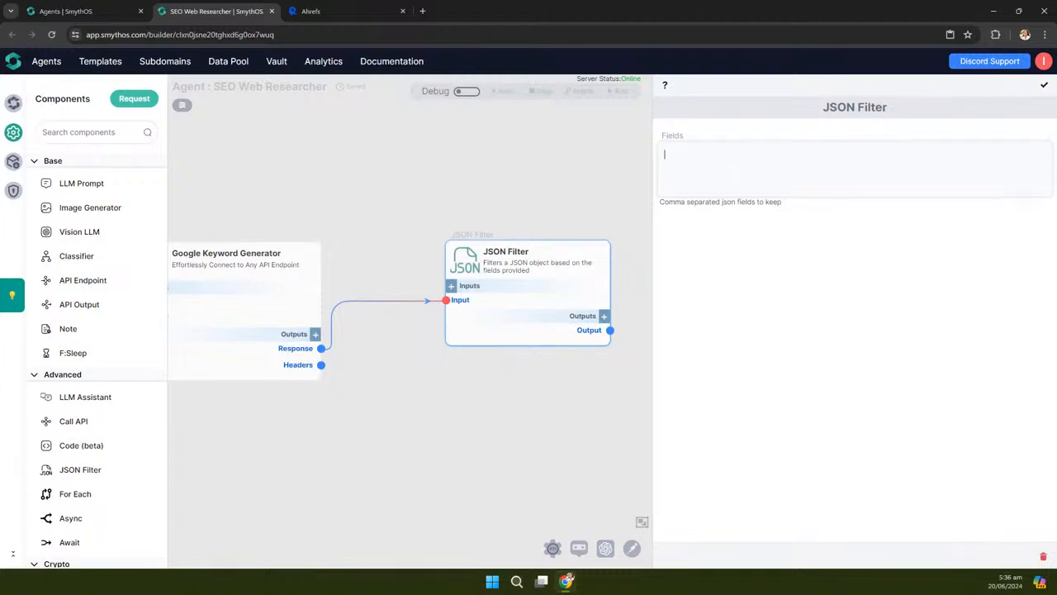
left_click(568, 578)
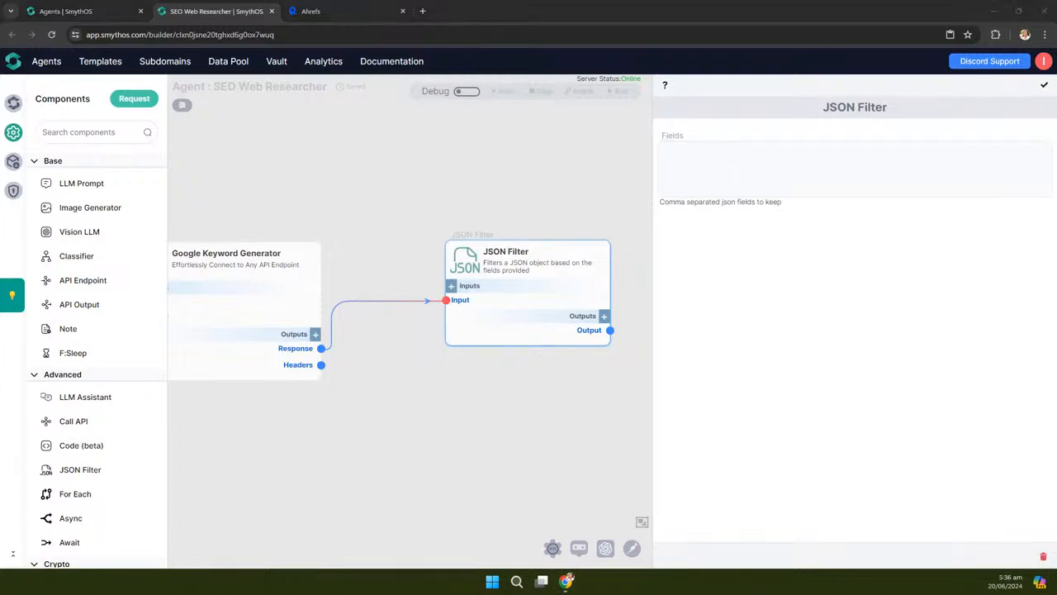
left_click(690, 174)
type("allIdeas, results, keyword, difficultyLabel, volumeLabel")
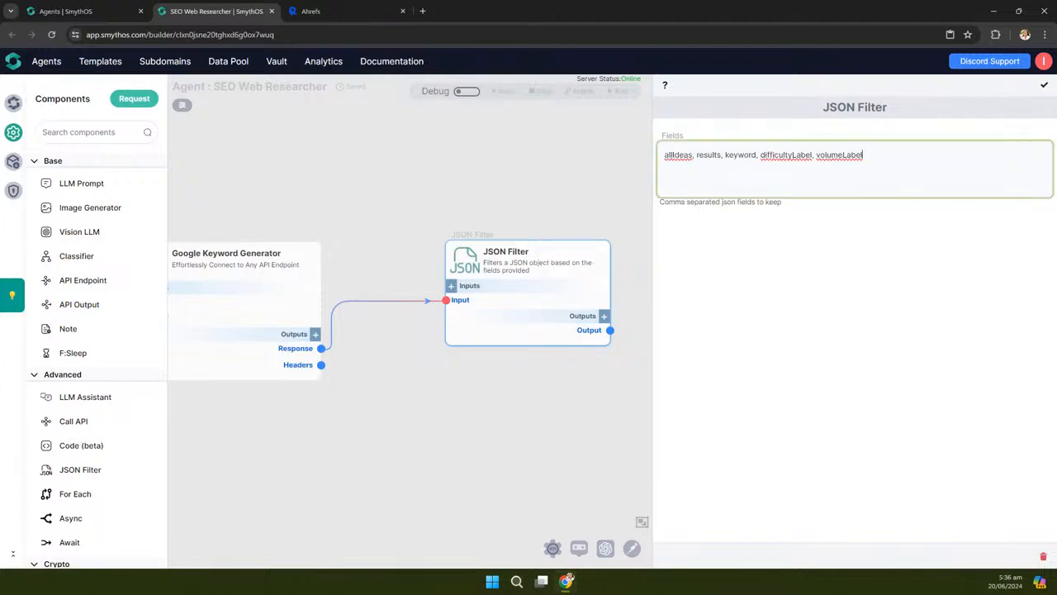
left_click(567, 581)
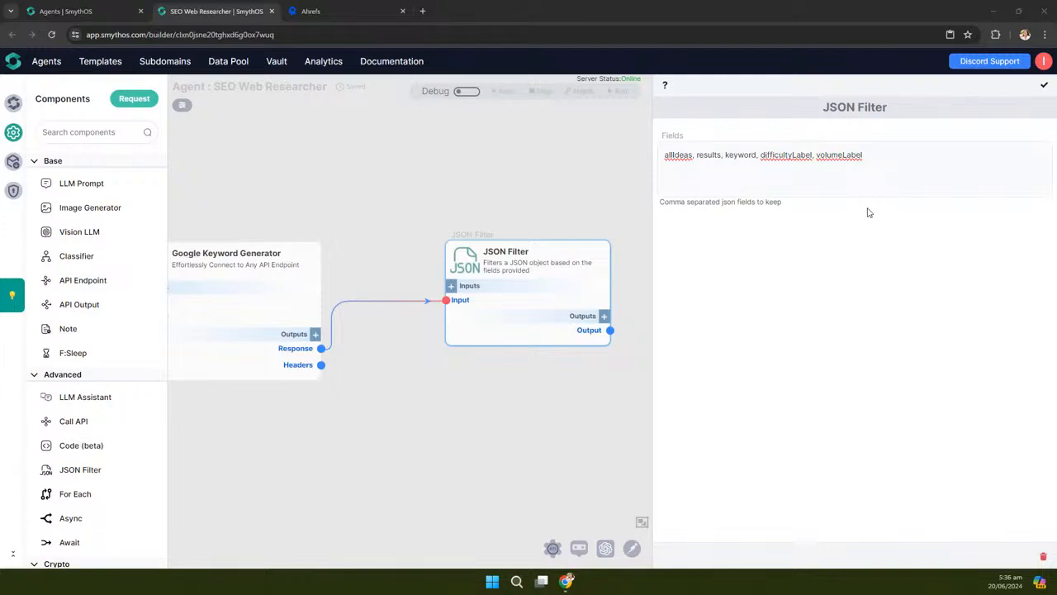
Retitle the filter node 'Filters relevant keywords' and save its settings
double_click(525, 251)
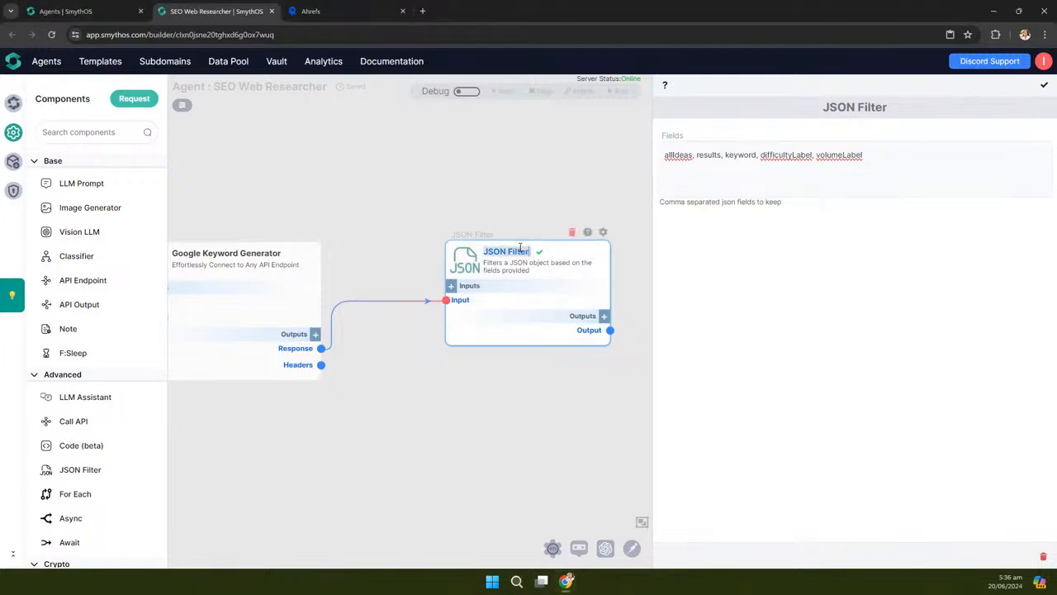
type("Filters relevant keywords")
left_click(596, 252)
left_click_drag(455, 251, 447, 244)
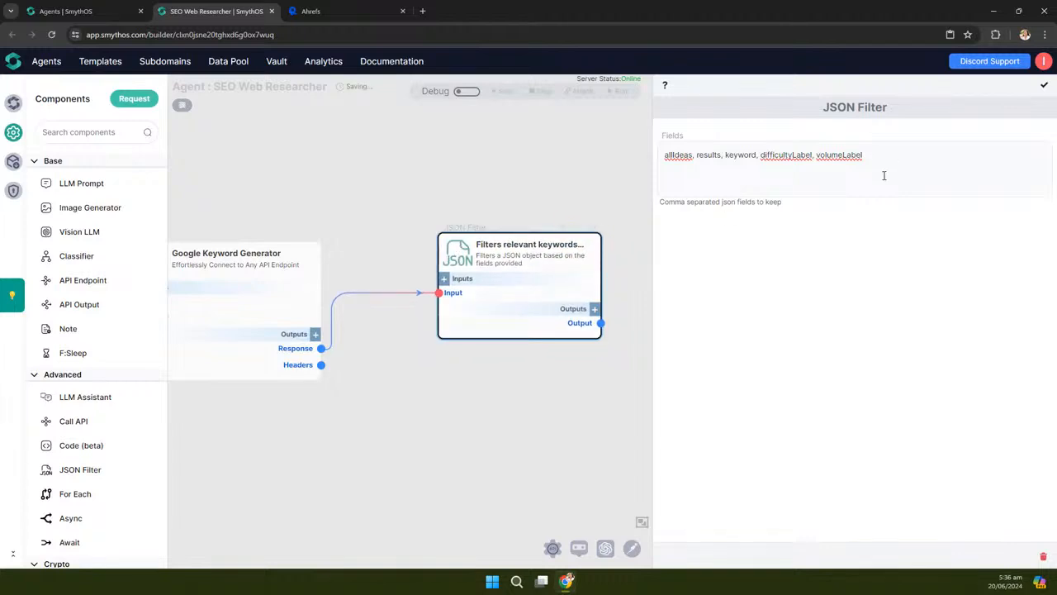
left_click(1045, 93)
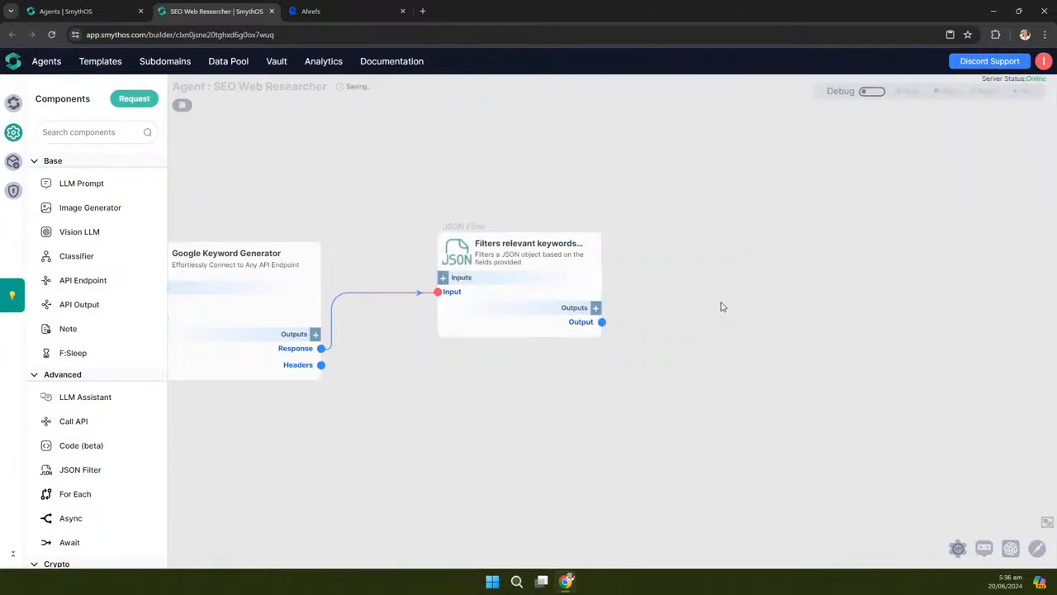
Add a new output named Output.allIdeas.results[] to the Filters relevant keywords node
scroll(731, 281, "down", 3)
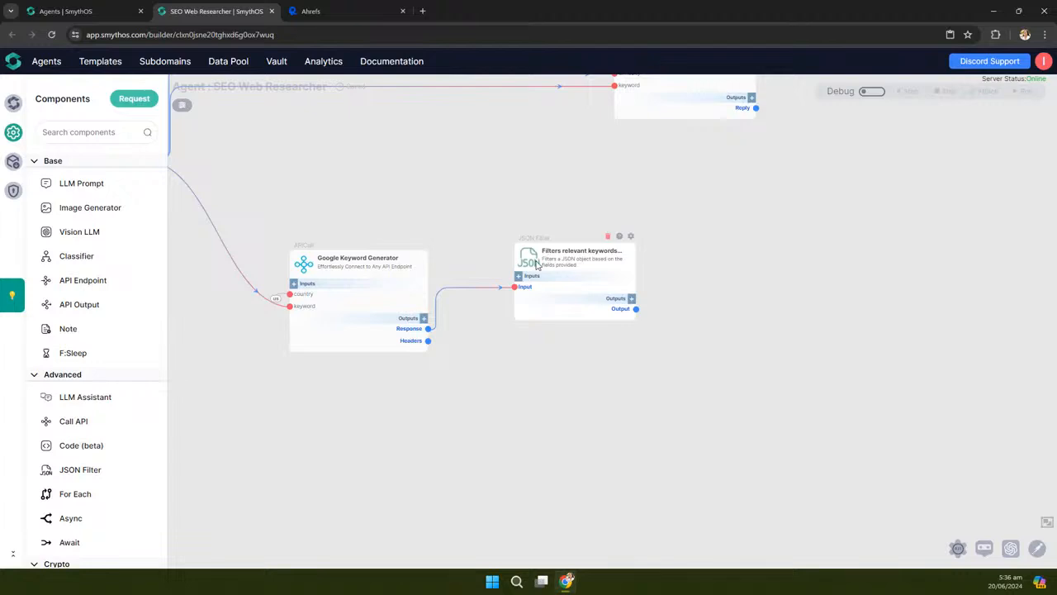
scroll(663, 330, "up", 3)
left_click(610, 283)
left_click(452, 257)
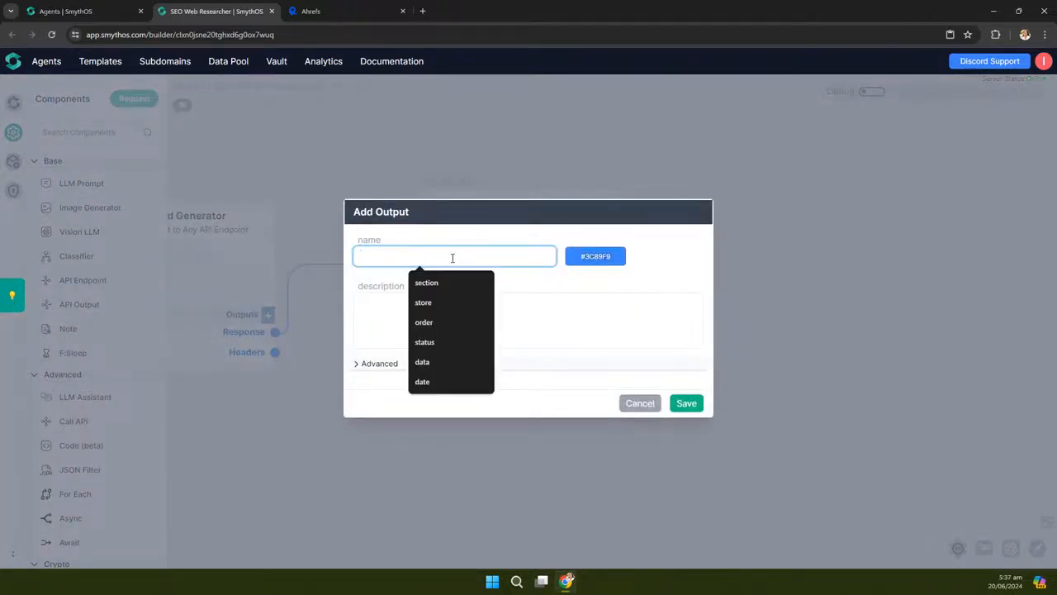
type("Output")
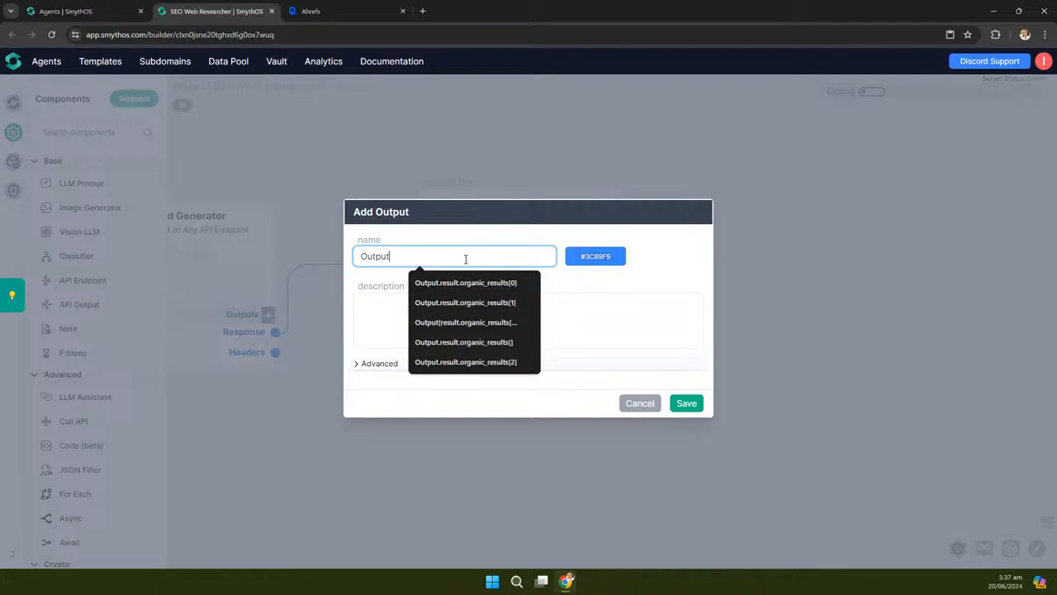
type(".all")
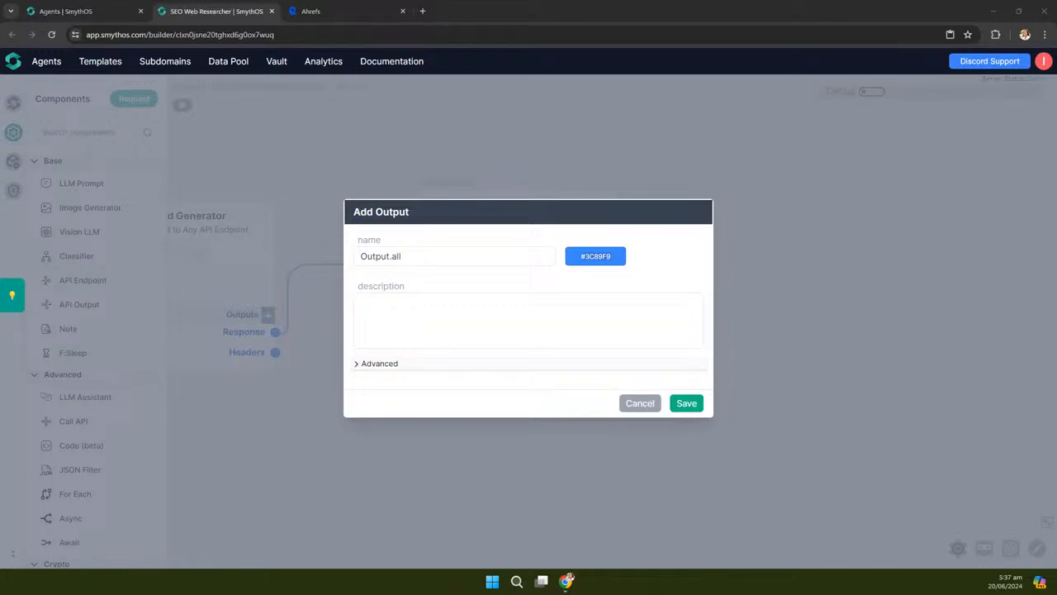
left_click_drag(411, 256, 349, 260)
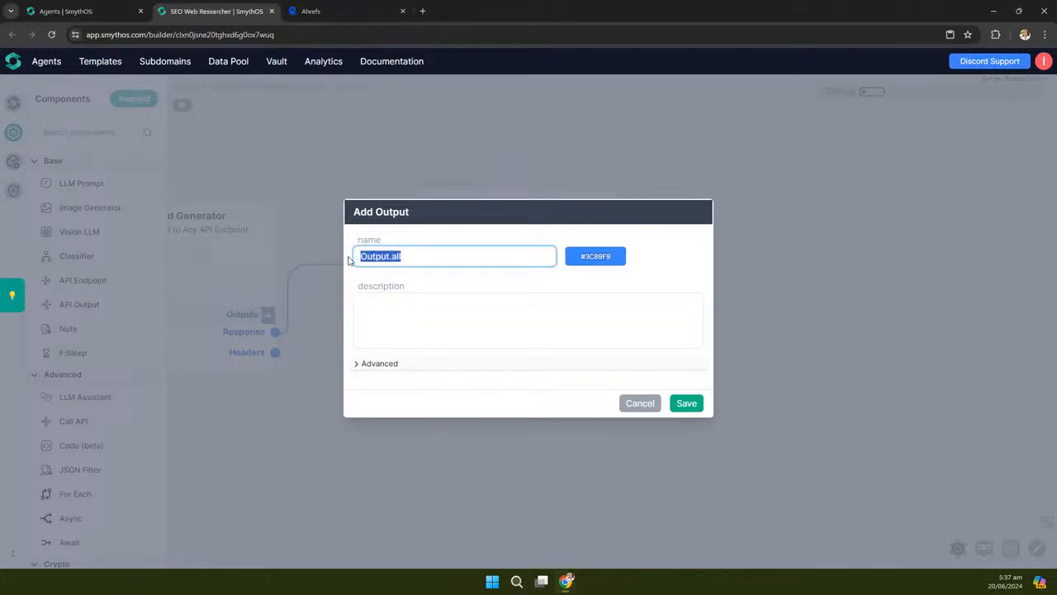
type("Output.allIdeas.results[]")
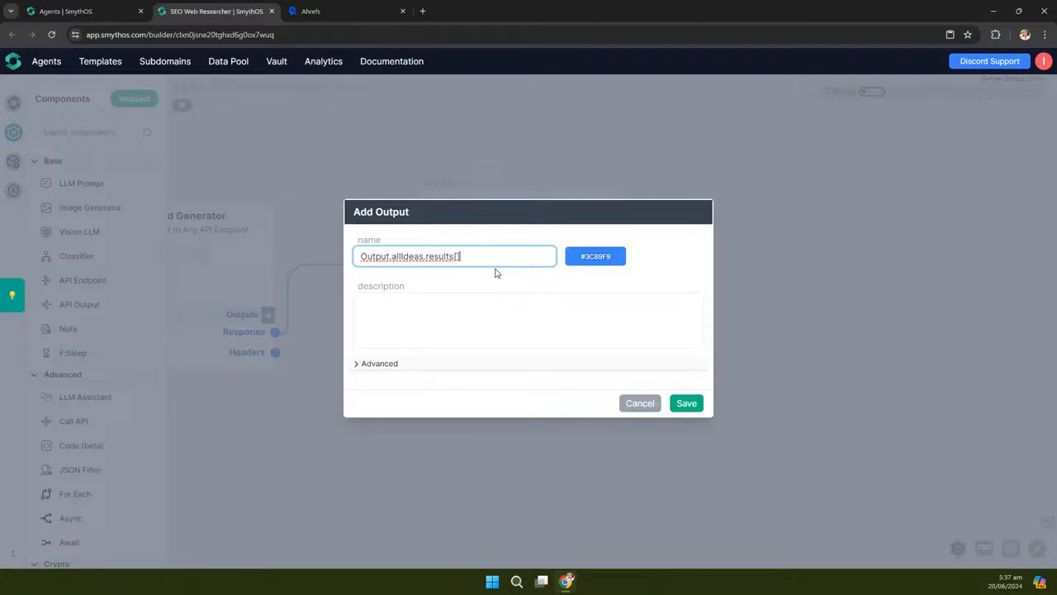
left_click(684, 402)
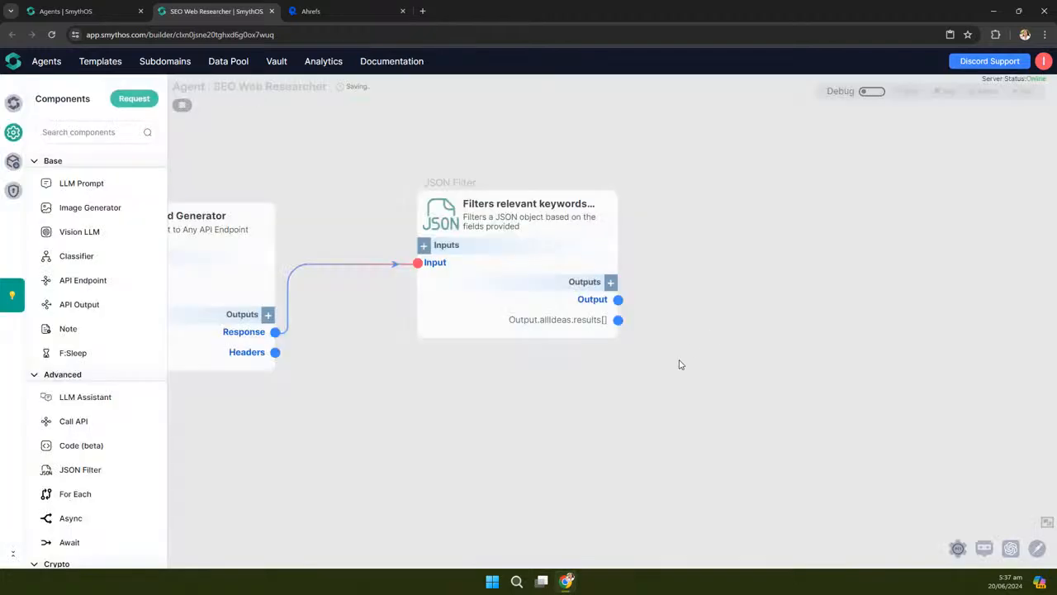
left_click_drag(681, 366, 684, 338)
Paste a widened copy of the filter below and swap its allIdeas field for questionIdeas
scroll(683, 340, "down", 2)
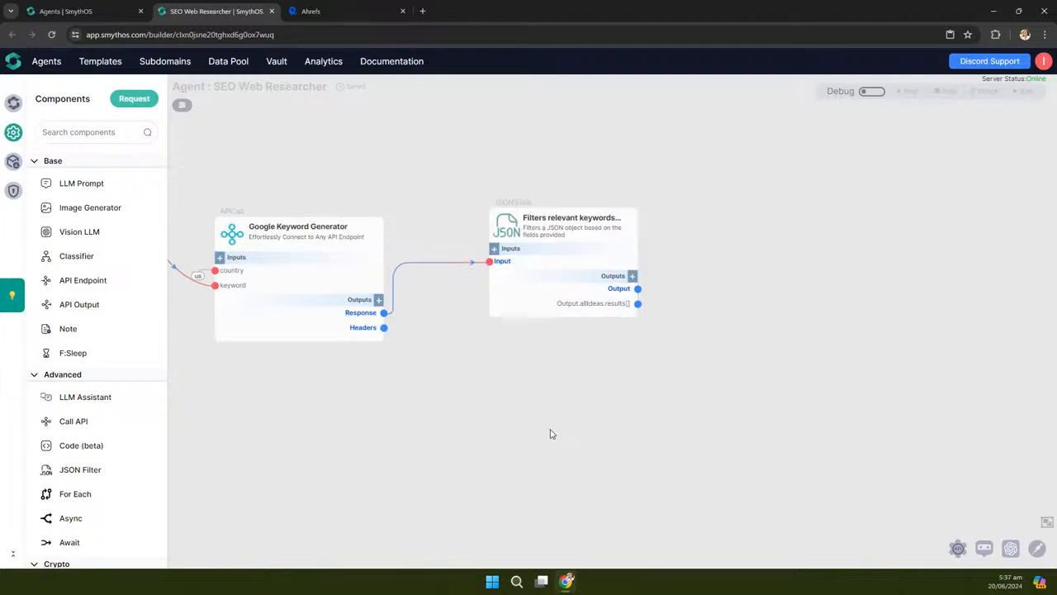
key("ctrl+v")
left_click_drag(584, 497, 505, 381)
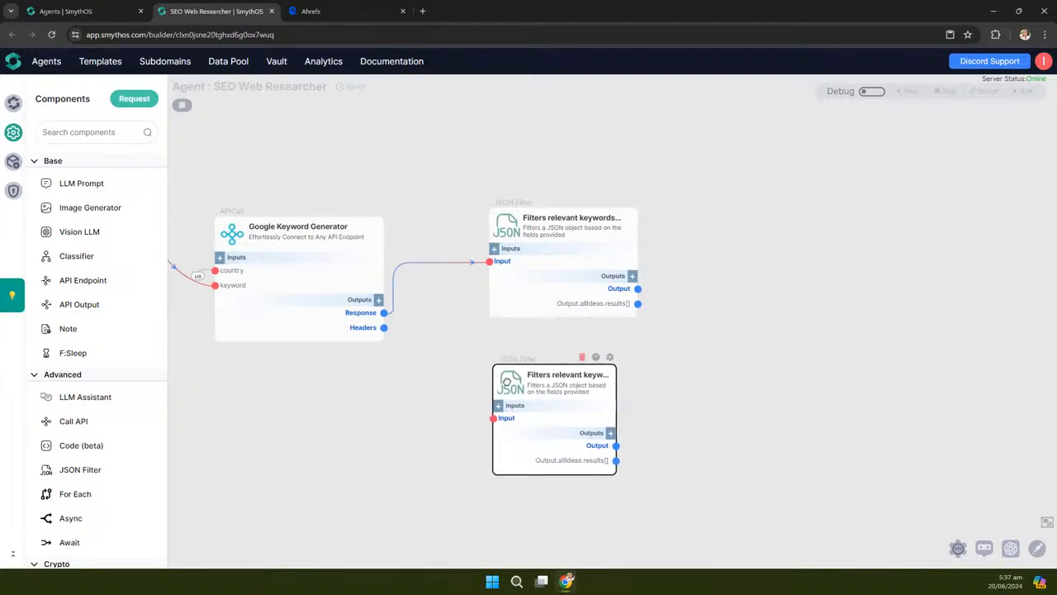
left_click_drag(616, 399, 642, 395)
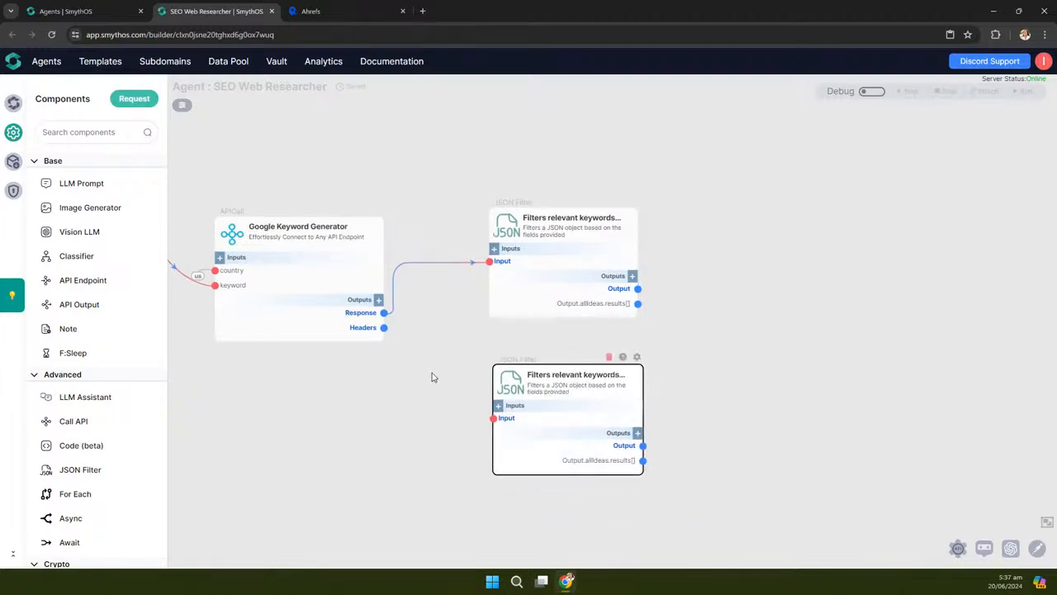
left_click(636, 357)
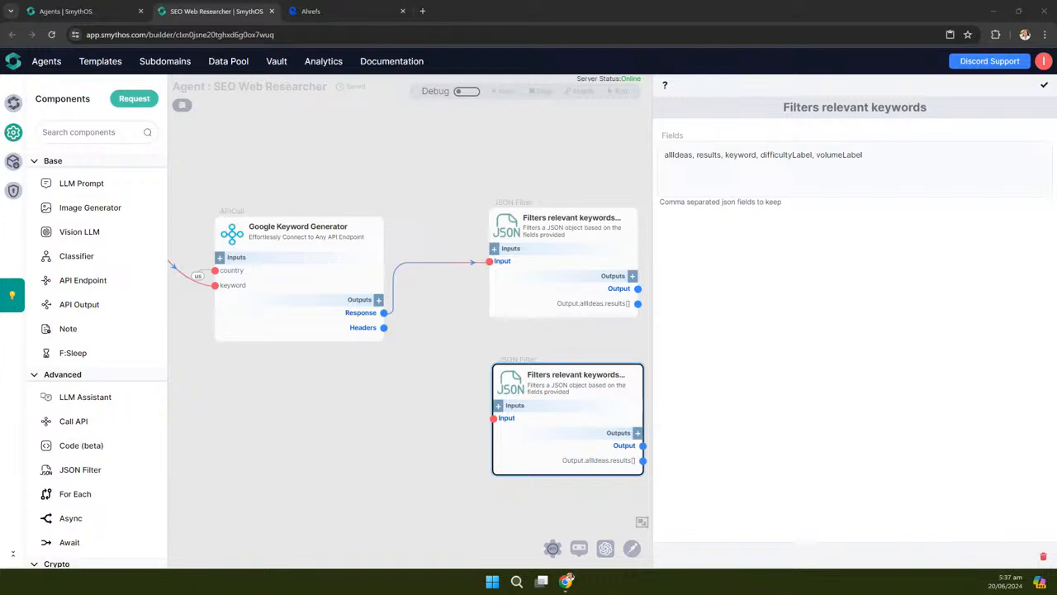
double_click(665, 154)
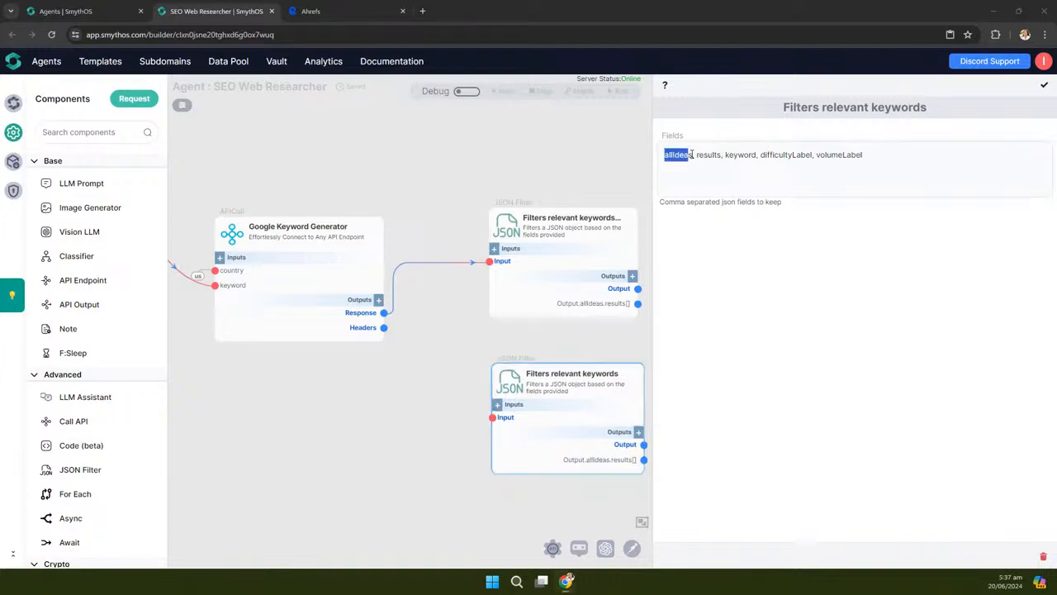
type("questionIdeas")
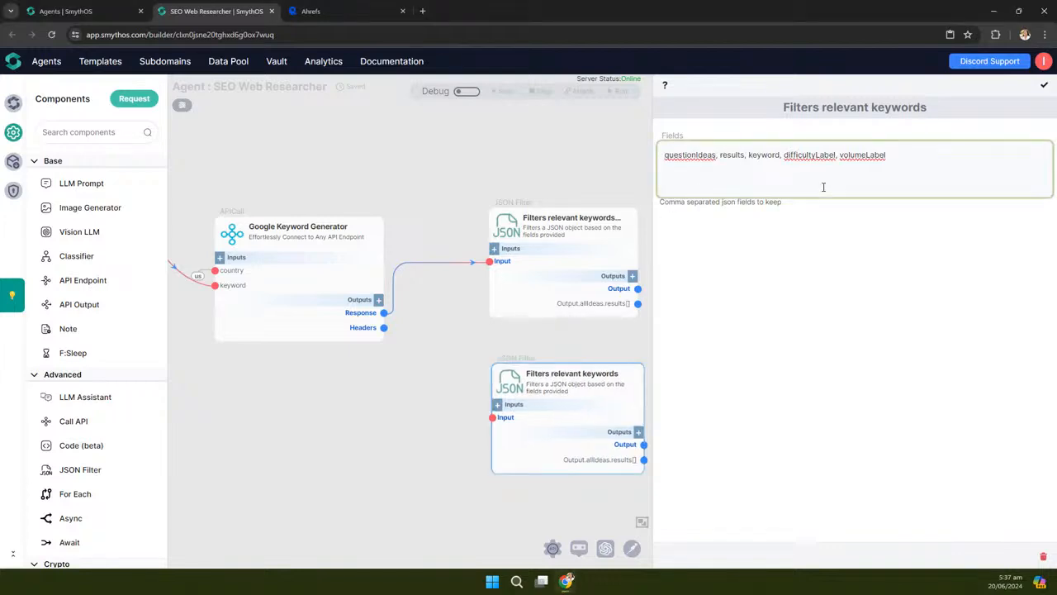
left_click(1044, 86)
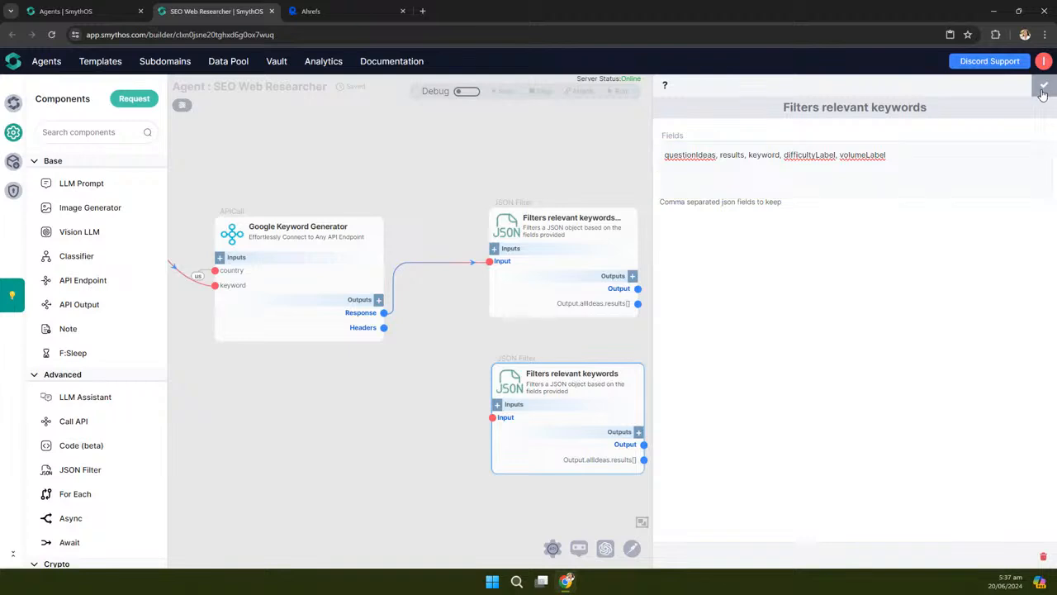
Wire the keyword generator's Response into the copy and title it 'Filters questions ideas'
left_click_drag(384, 313, 492, 417)
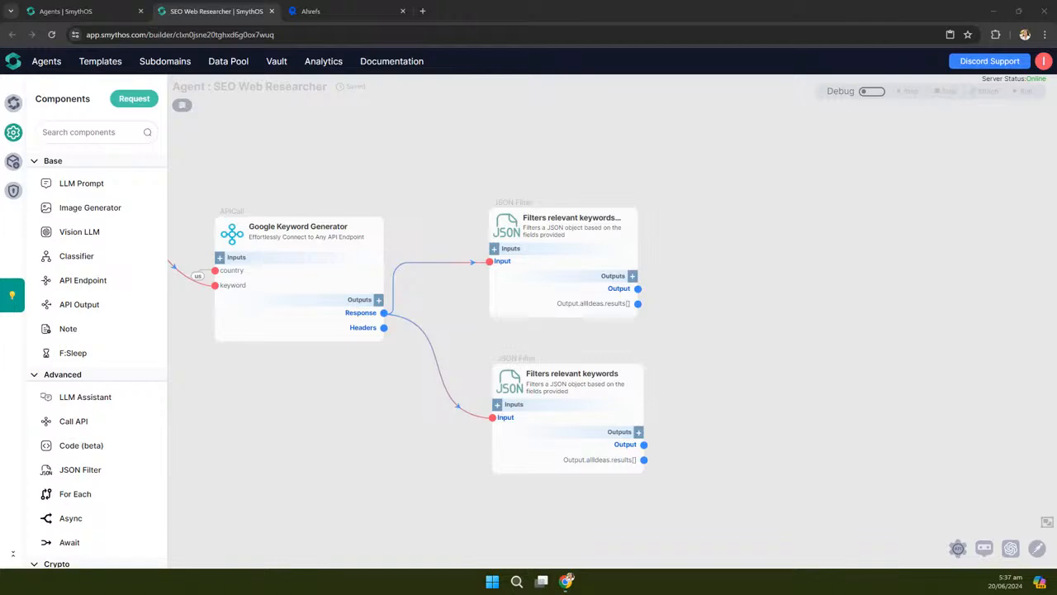
left_click(627, 373)
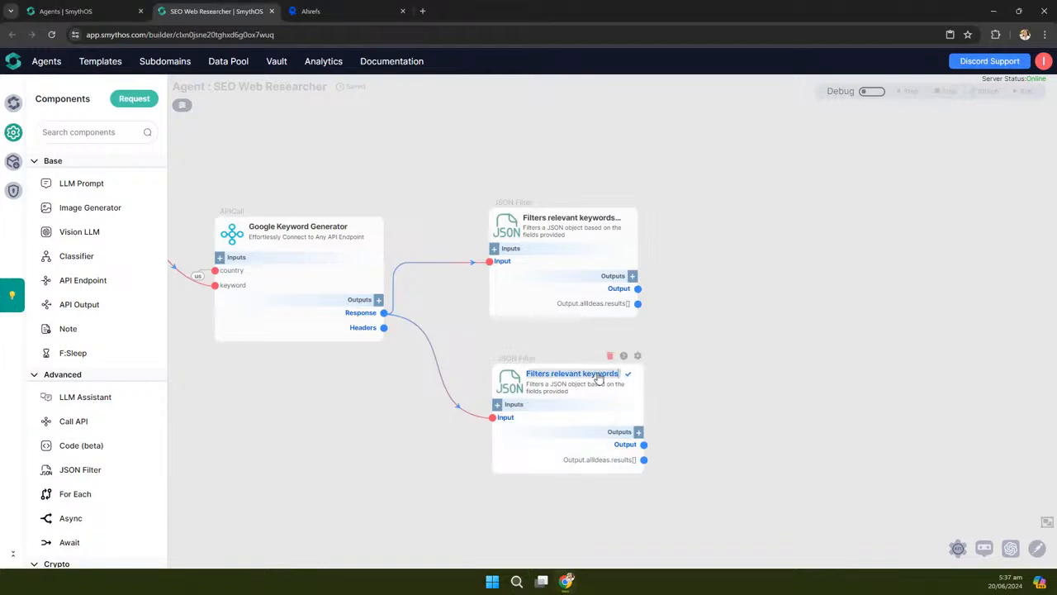
type("Filters questions ideas")
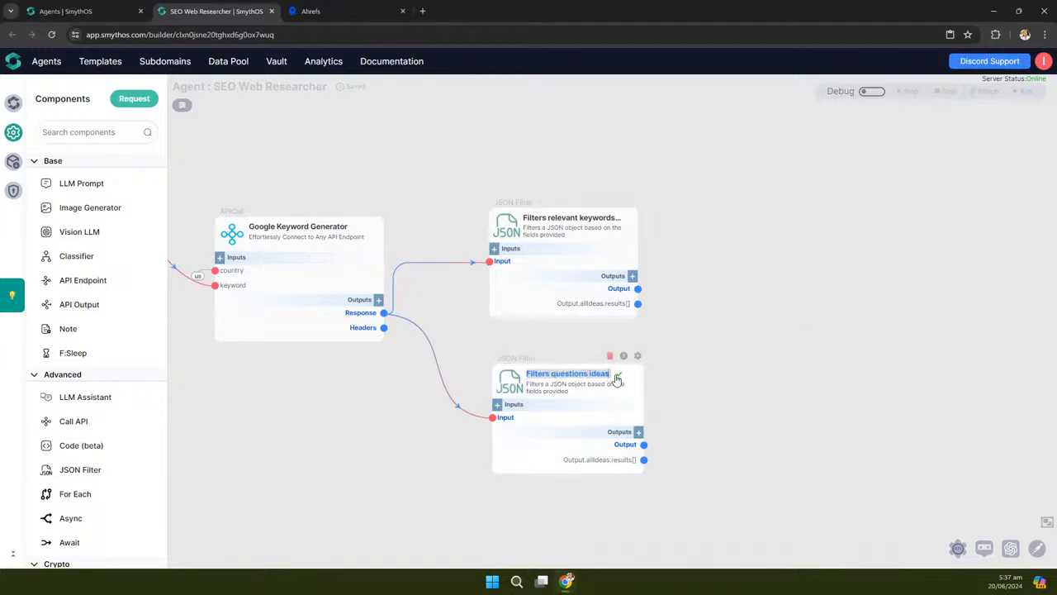
key("Return")
scroll(781, 335, "down", 1)
Enable debug and step the Google Keyword Generator with keyword 'ai agent', country excluded
scroll(773, 331, "up", 3)
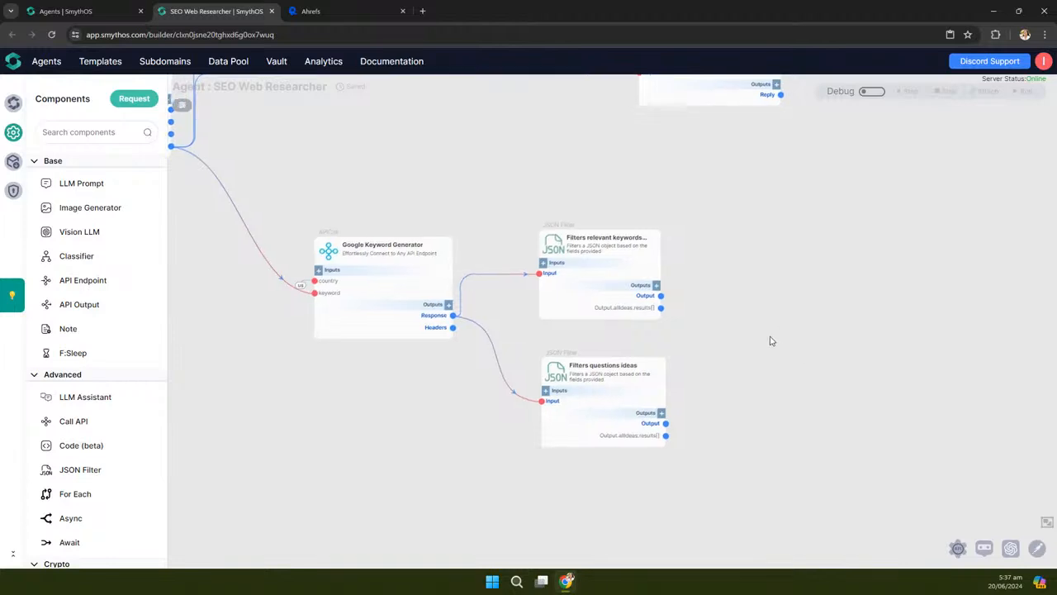
scroll(746, 237, "down", 3)
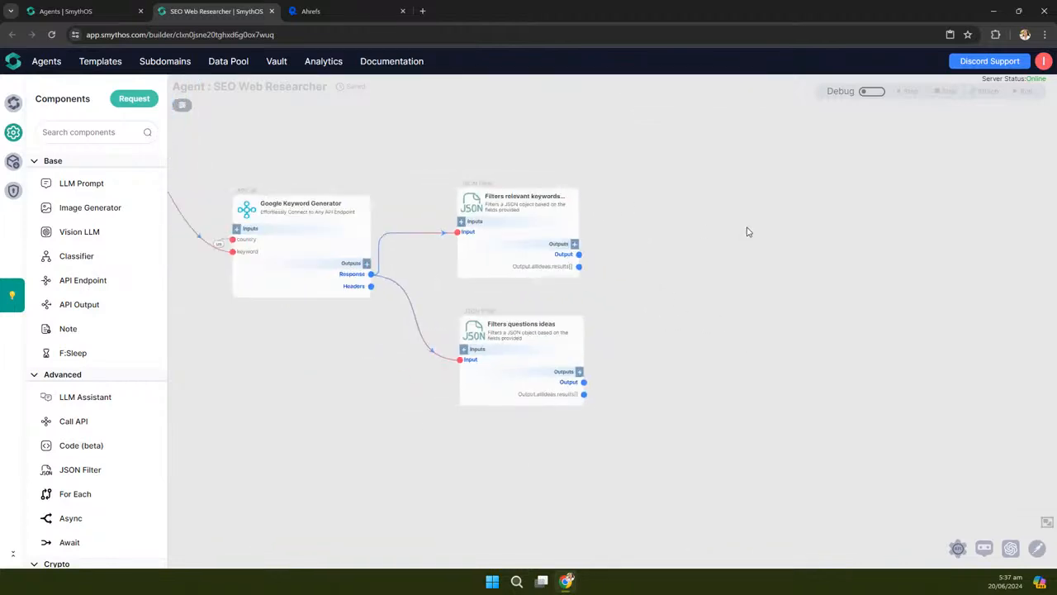
left_click_drag(683, 232, 764, 251)
left_click(874, 91)
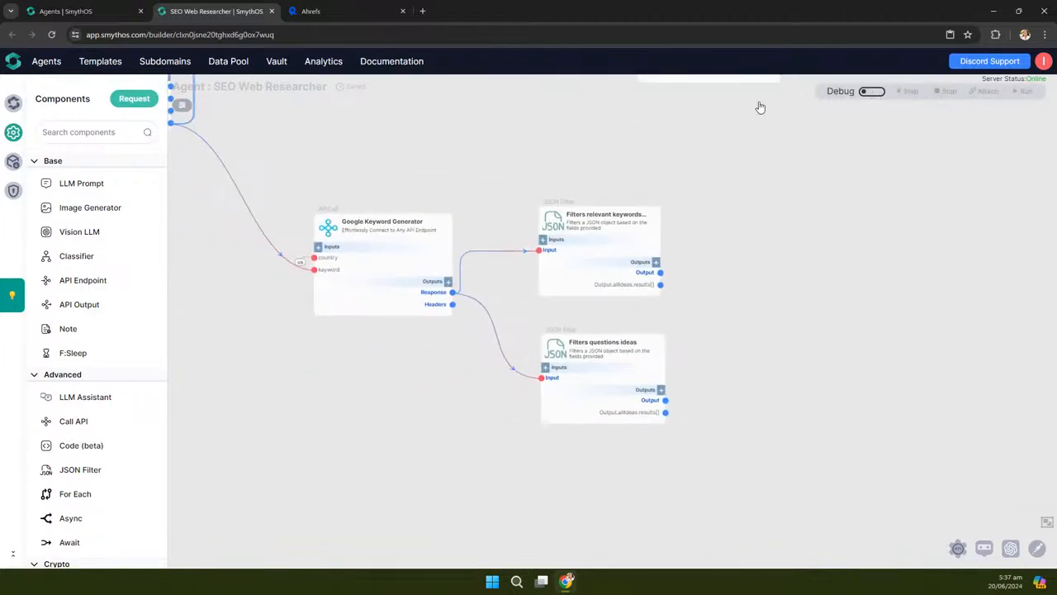
left_click(447, 248)
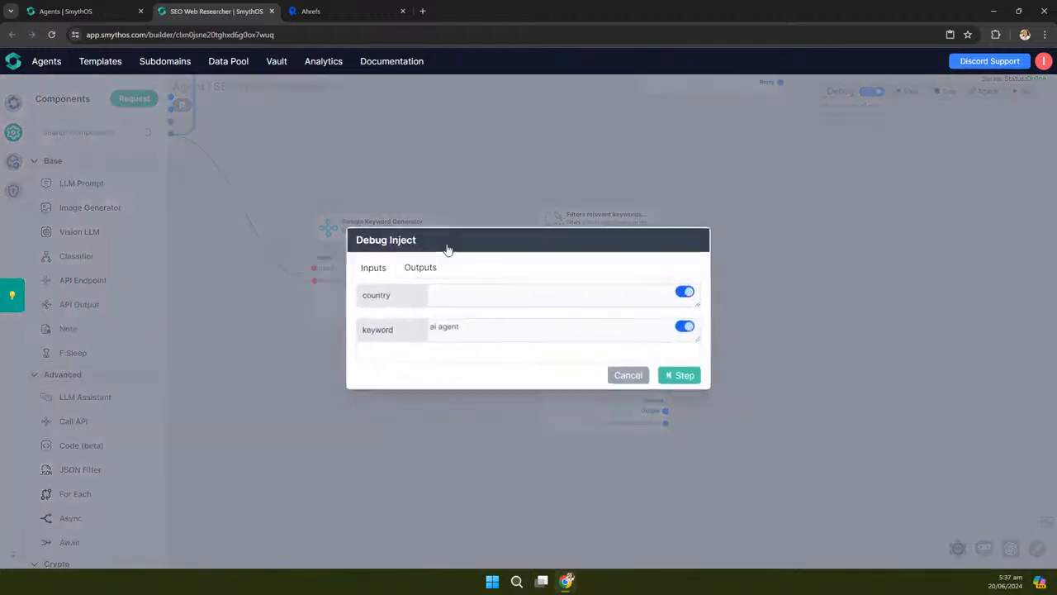
left_click(687, 293)
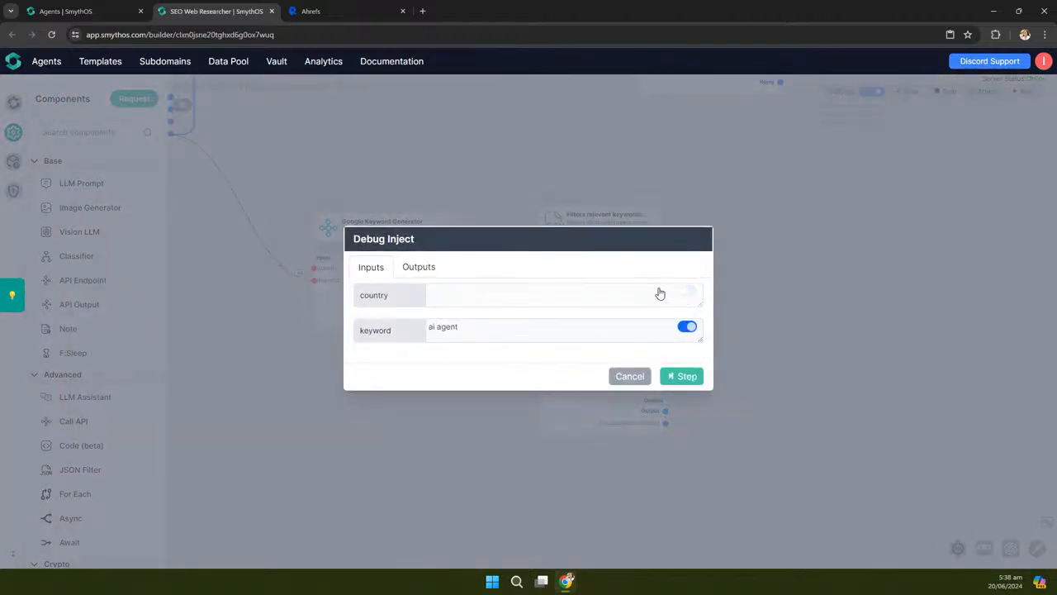
left_click(679, 375)
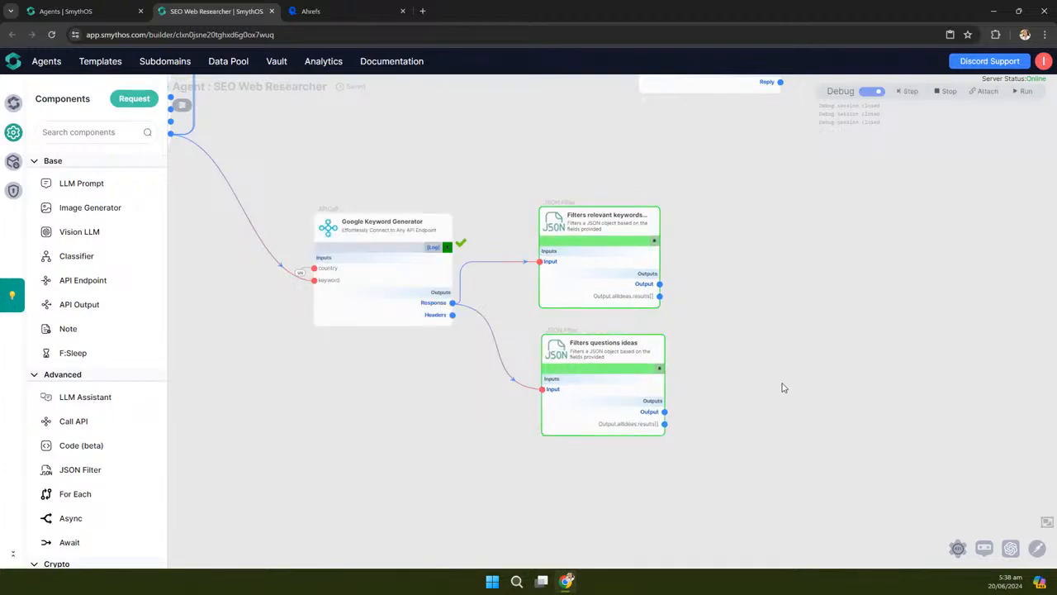
scroll(784, 387, "up", 2)
left_click_drag(478, 371, 570, 330)
left_click(516, 225)
left_click_drag(517, 262, 768, 492)
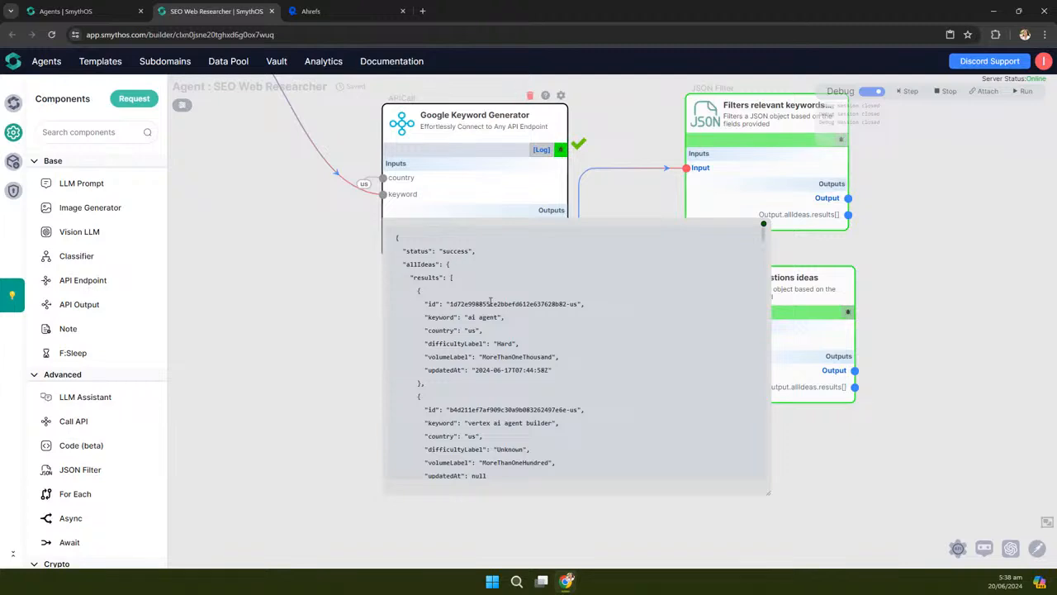
scroll(624, 347, "down", 5)
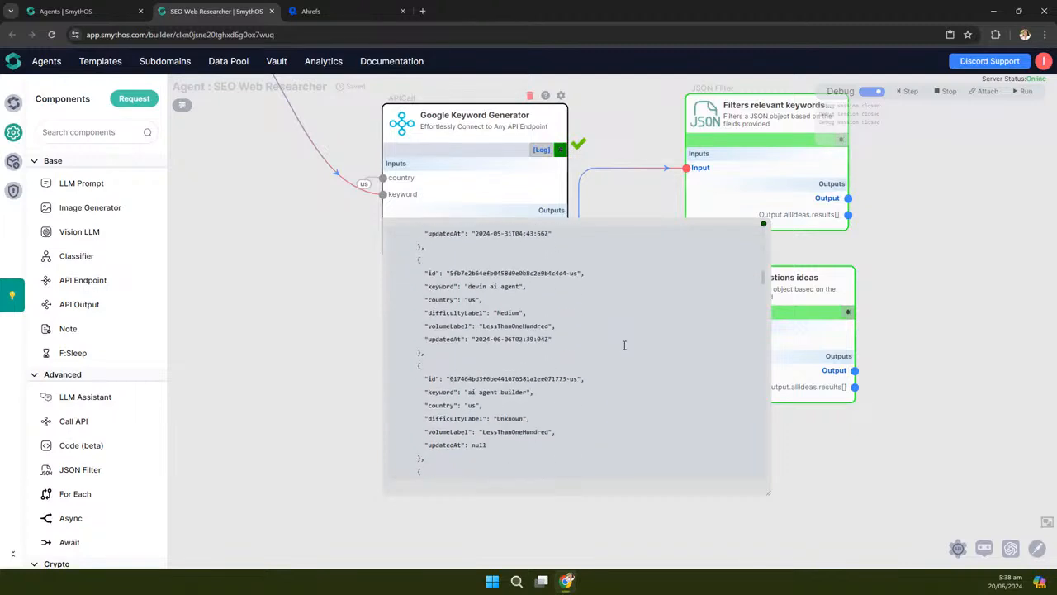
scroll(625, 345, "down", 5)
scroll(624, 345, "up", 1)
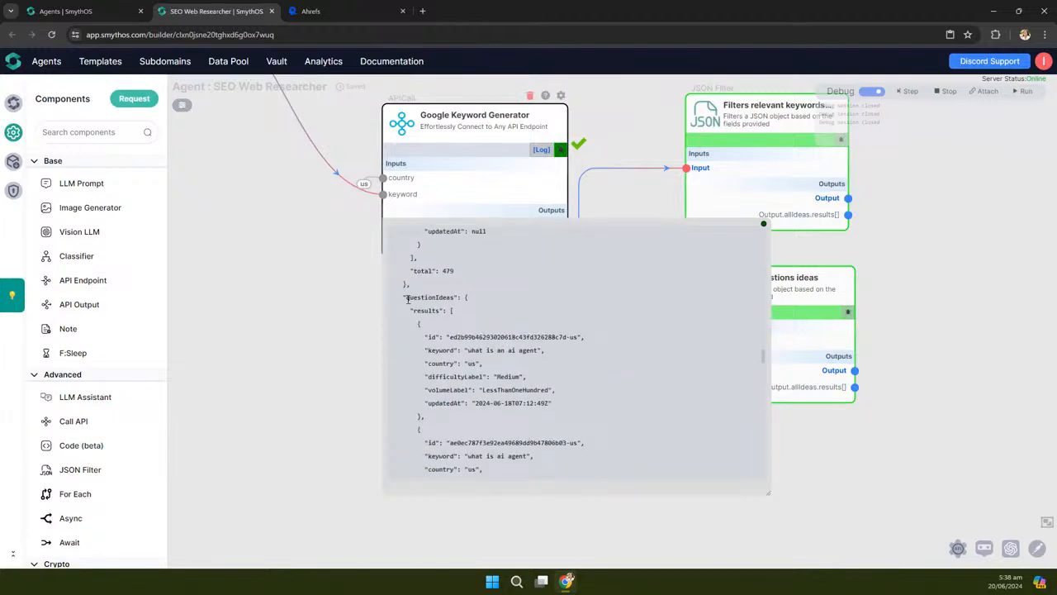
left_click_drag(405, 297, 454, 298)
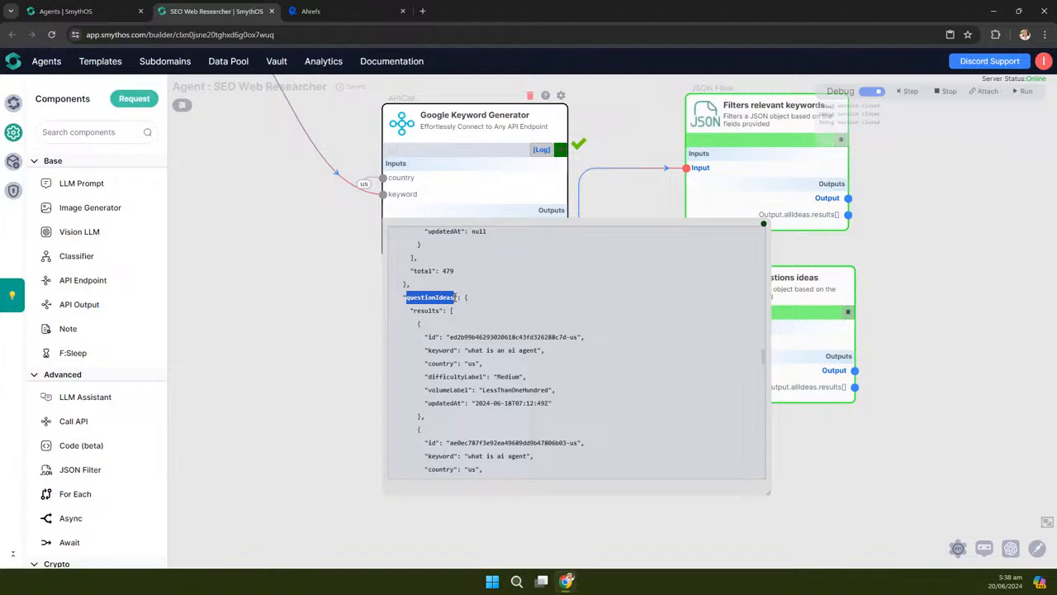
left_click(537, 348)
scroll(595, 360, "down", 5)
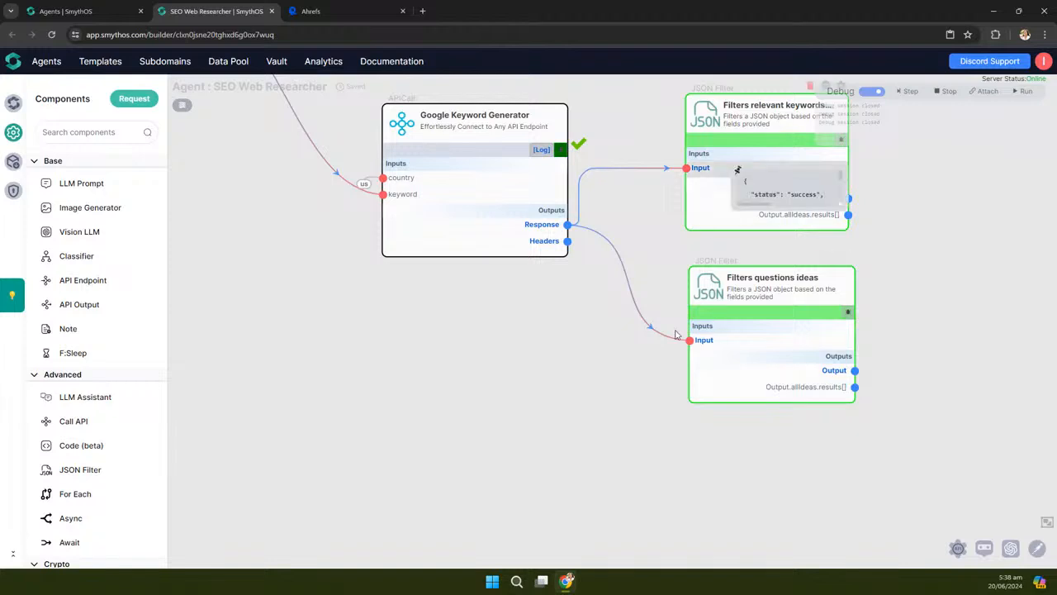
scroll(495, 426, "down", 5)
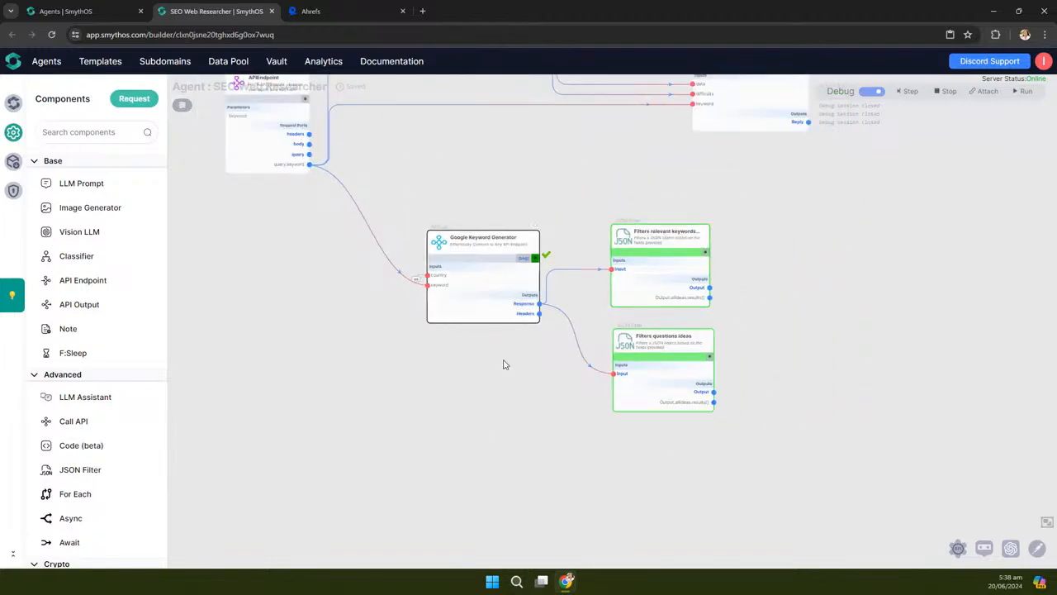
Move Filters questions ideas lower and Keyword Ranking Analysis to the right
scroll(501, 363, "up", 2)
scroll(340, 362, "down", 2)
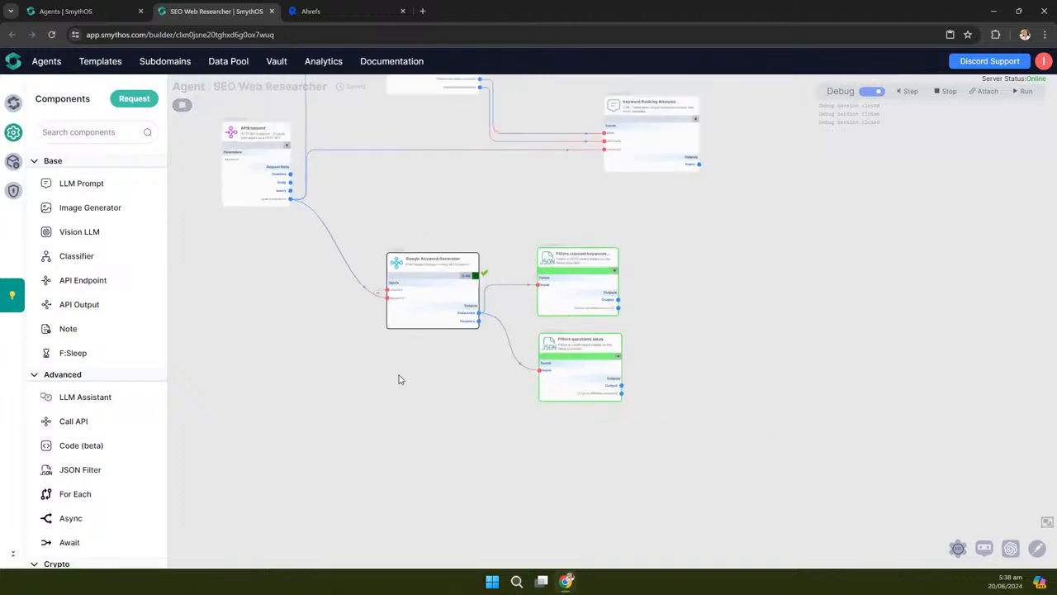
left_click_drag(548, 351, 548, 398)
left_click_drag(774, 309, 669, 363)
left_click_drag(510, 162, 597, 160)
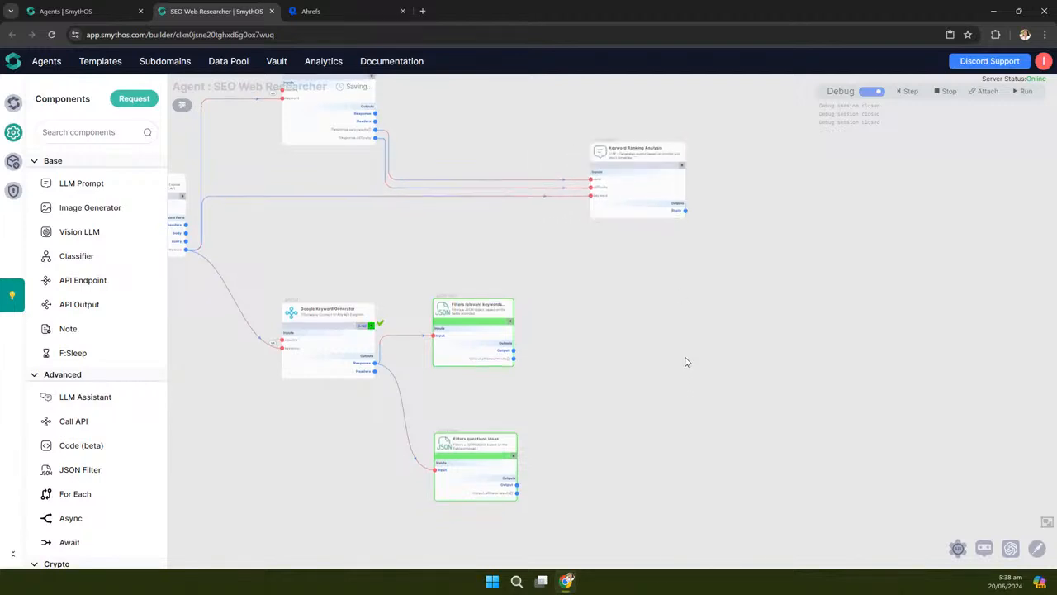
scroll(687, 360, "down", 1)
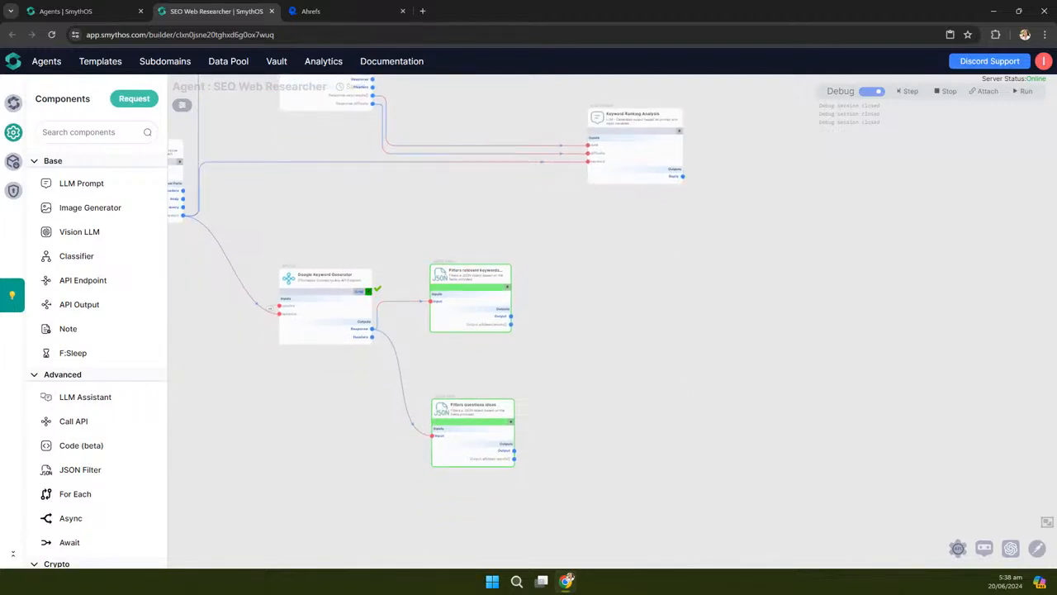
scroll(448, 345, "up", 2)
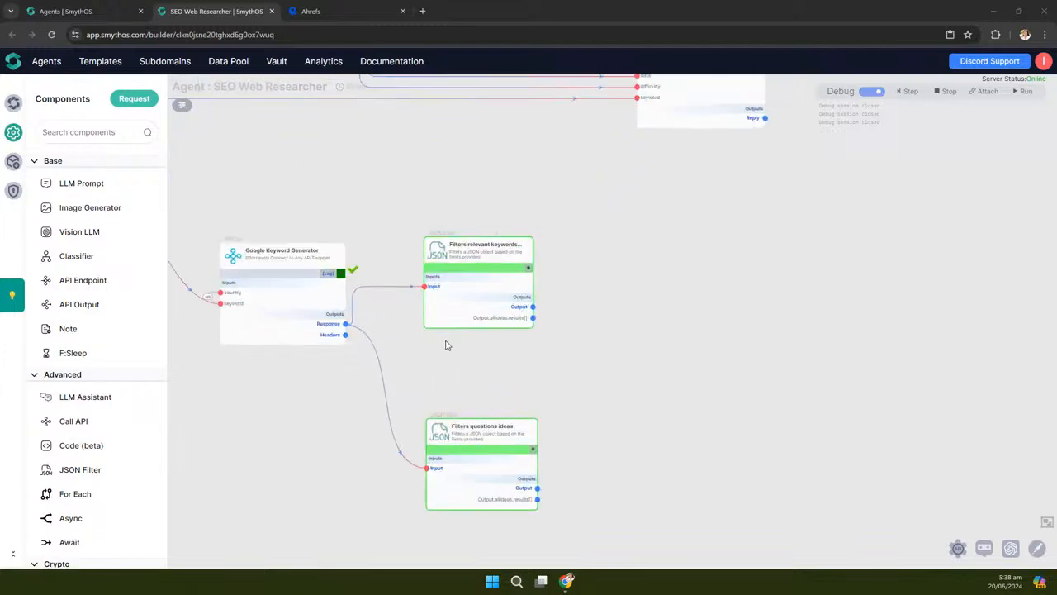
Step the debug run through both filters and review the enlarged filtered keywords preview
left_click(908, 92)
left_click_drag(597, 370, 632, 299)
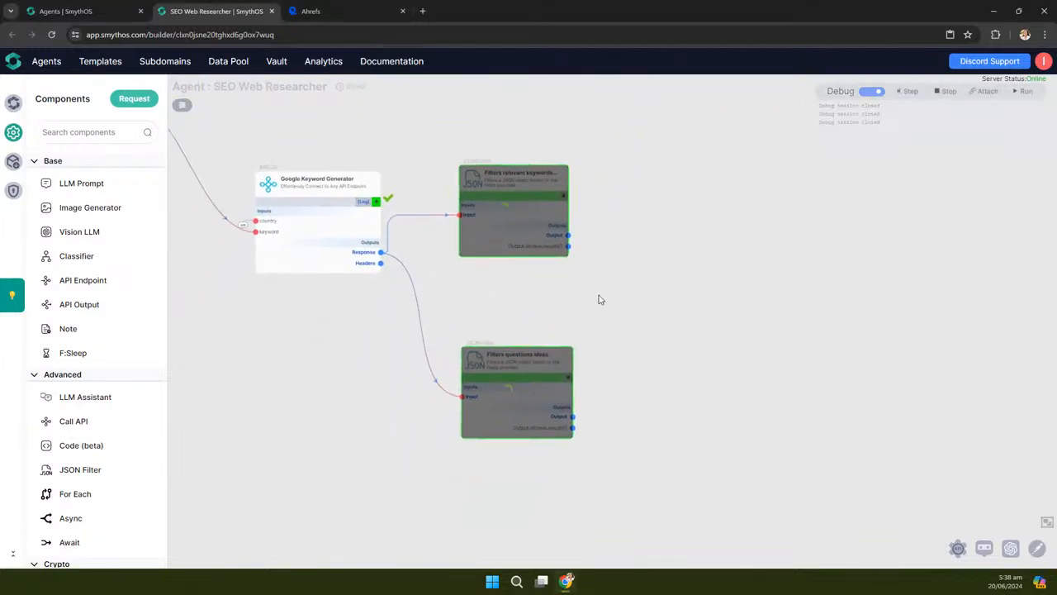
scroll(505, 287, "up", 1)
scroll(504, 288, "up", 1)
mouse_move(541, 248)
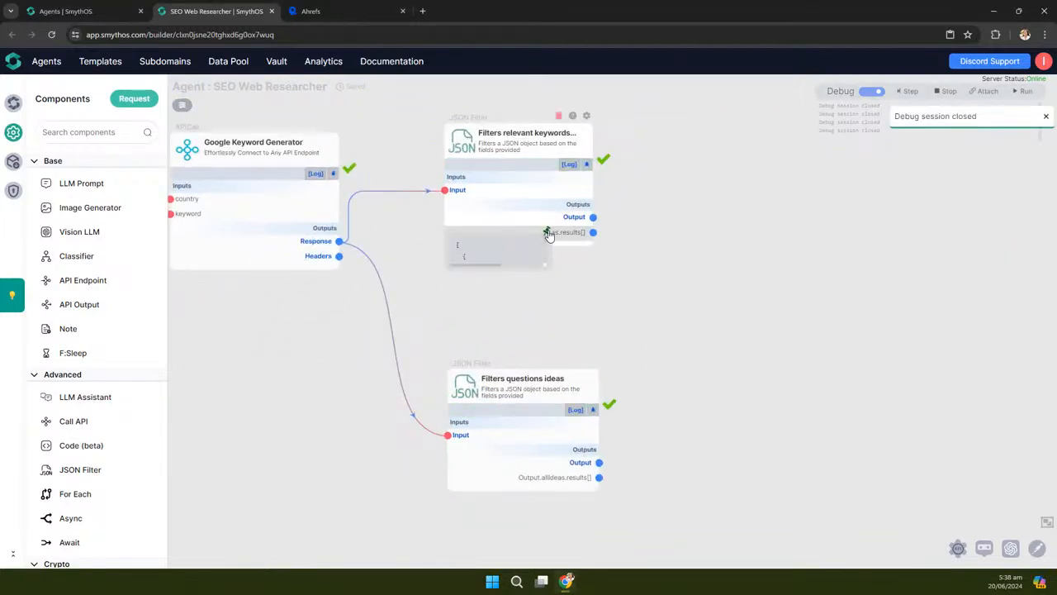
left_click_drag(554, 272, 825, 375)
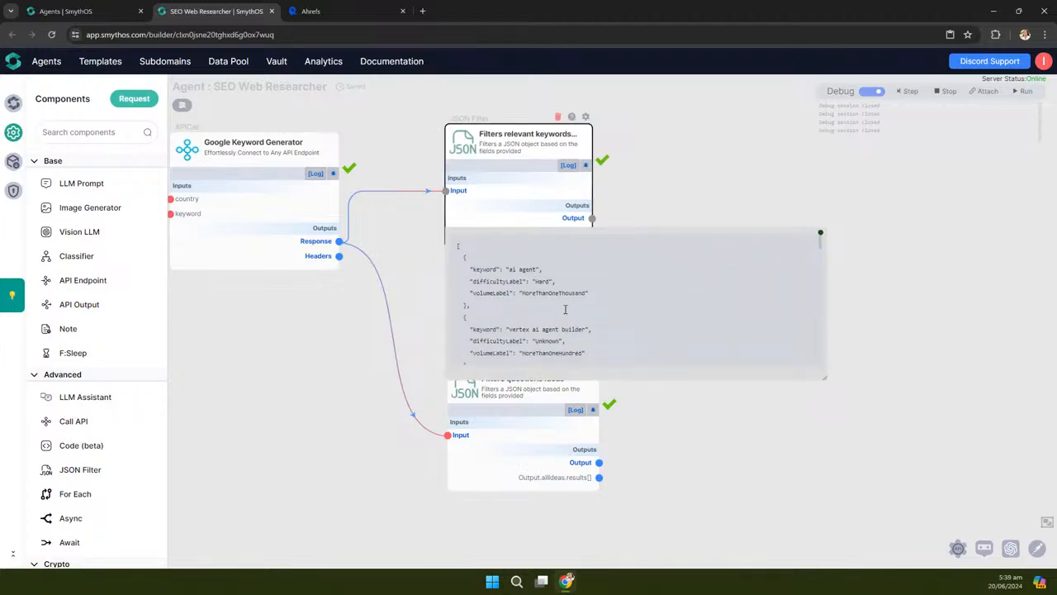
scroll(557, 311, "down", 1)
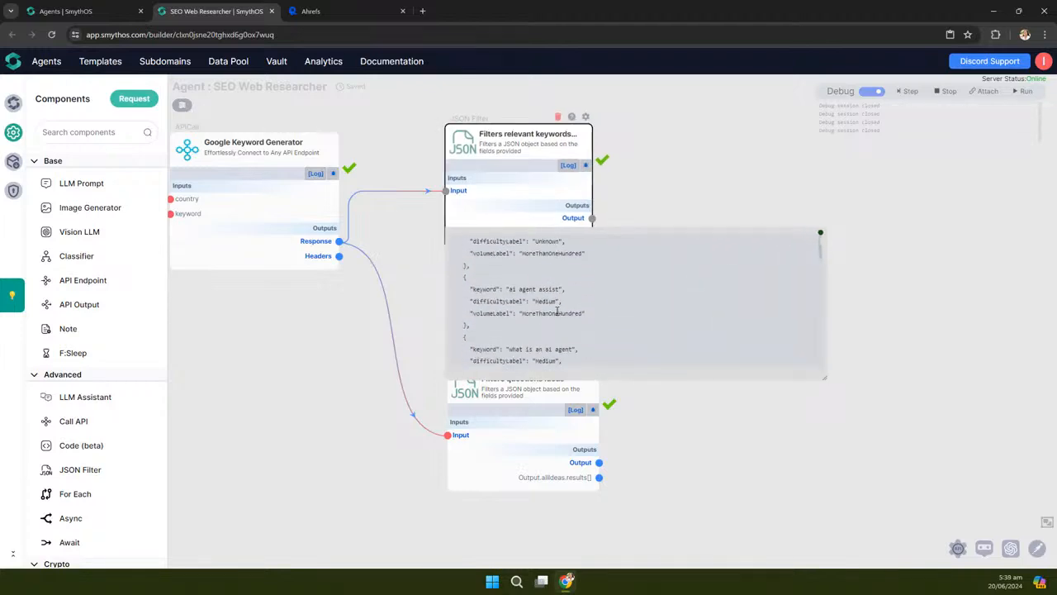
left_click(821, 237)
Stop the debug session, switch Debug off, and open the questions filter's output editor
scroll(722, 347, "down", 3)
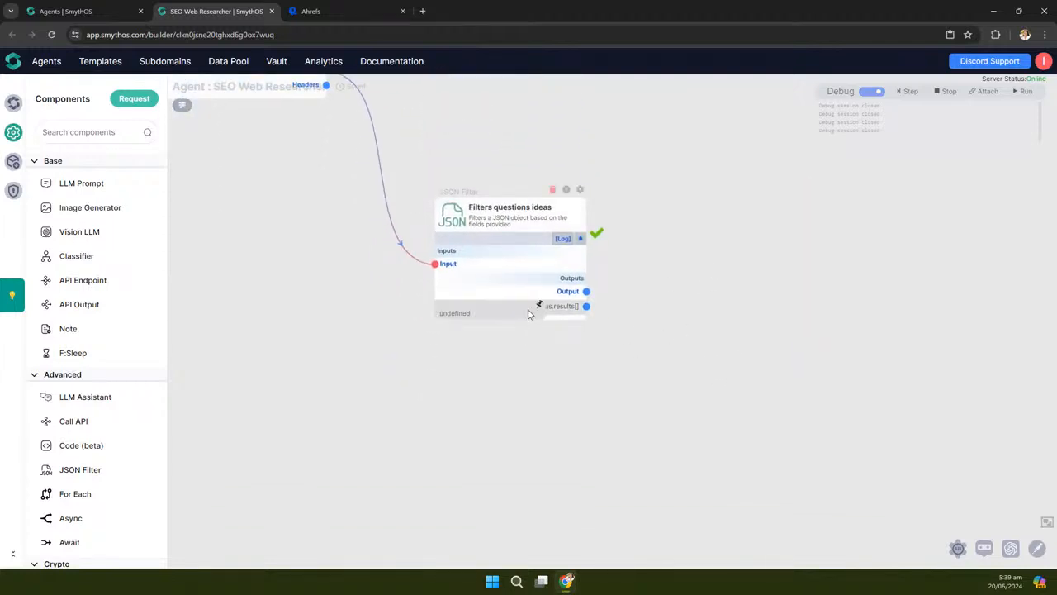
scroll(529, 313, "up", 2)
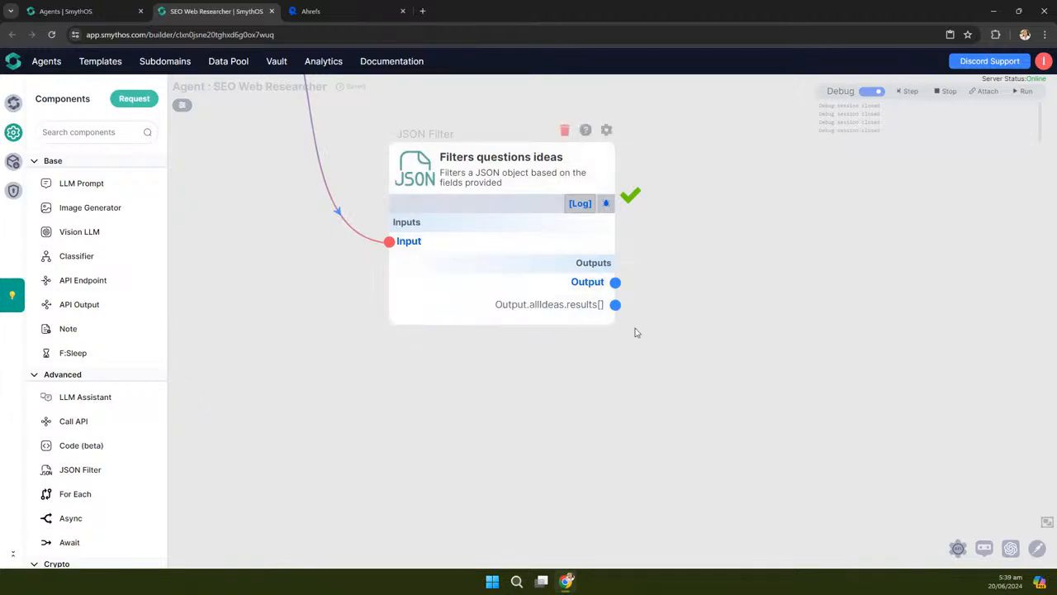
left_click(948, 92)
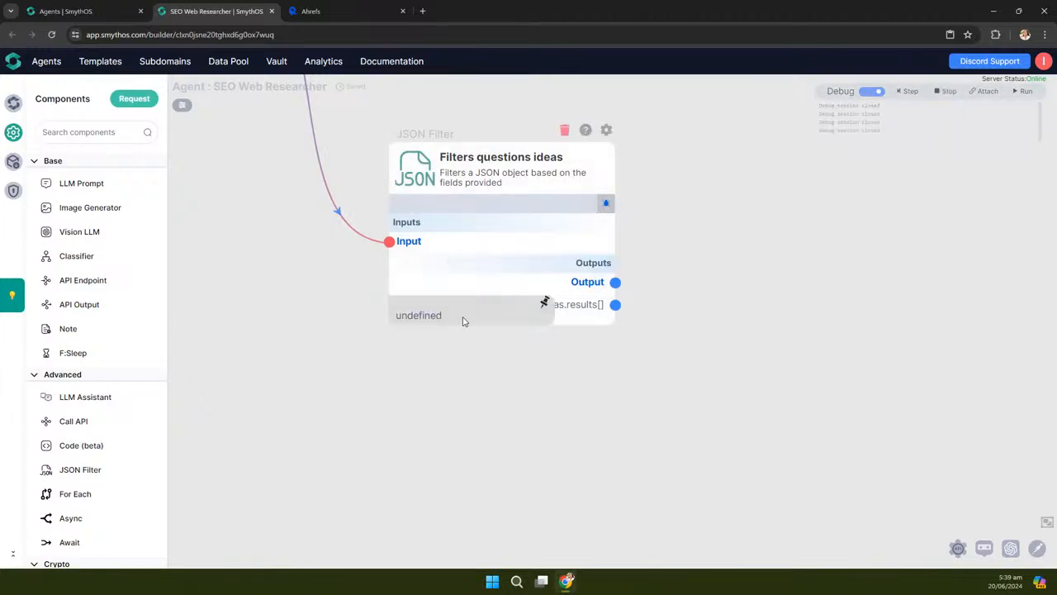
left_click(871, 91)
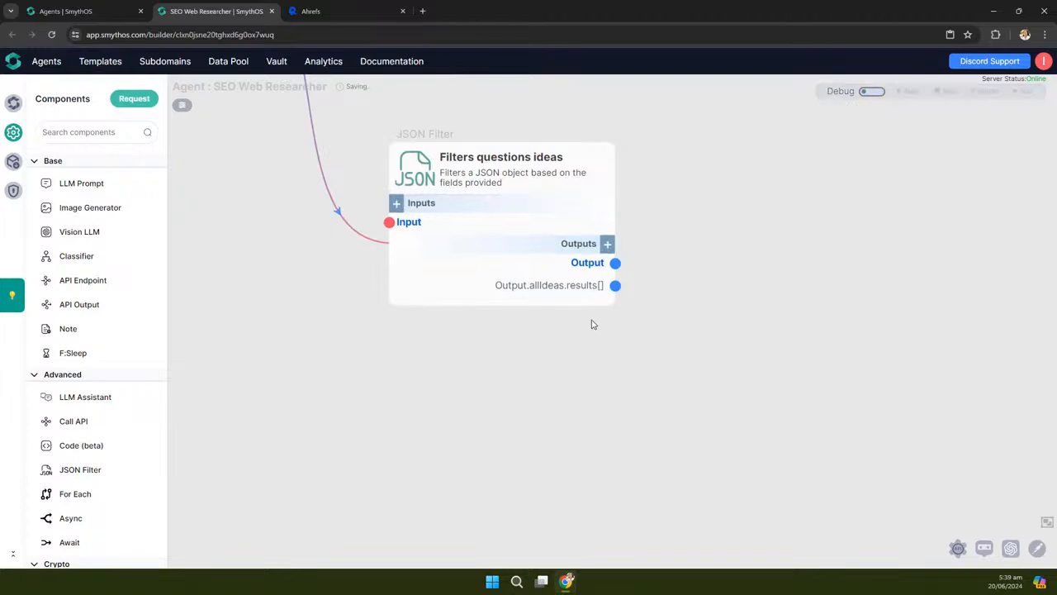
left_click(417, 285)
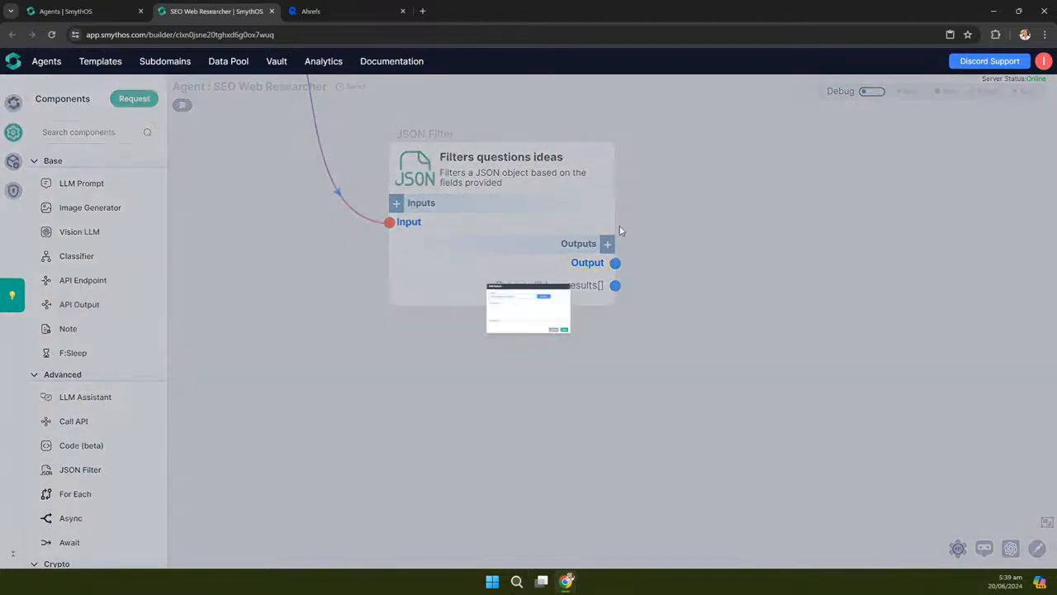
Verify the questions filter's Fields list contains questionIdeas, then close its settings
left_click(654, 403)
left_click(610, 135)
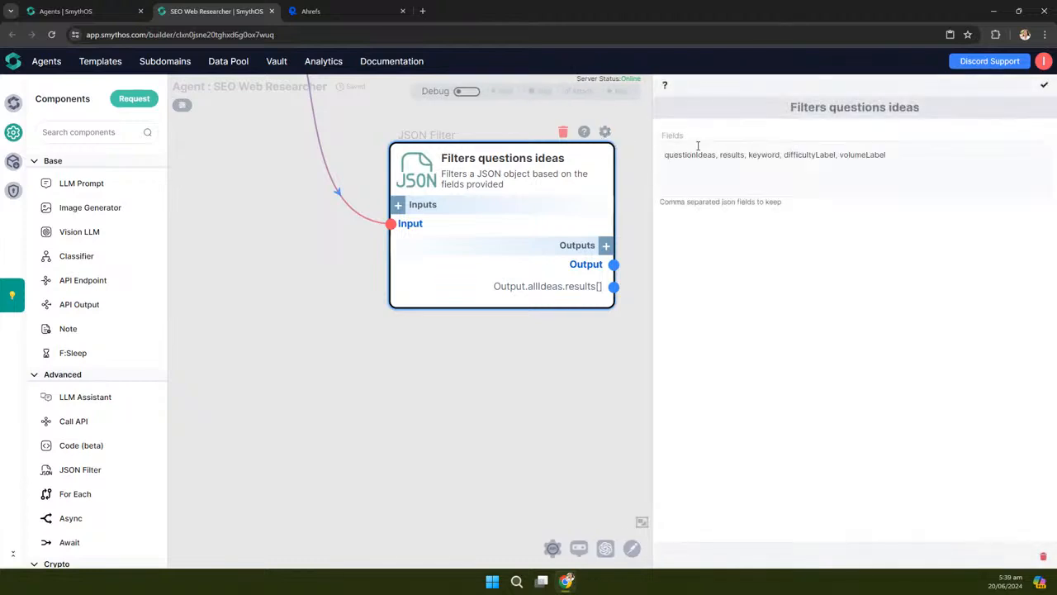
left_click_drag(715, 155, 661, 154)
key("ctrl+c")
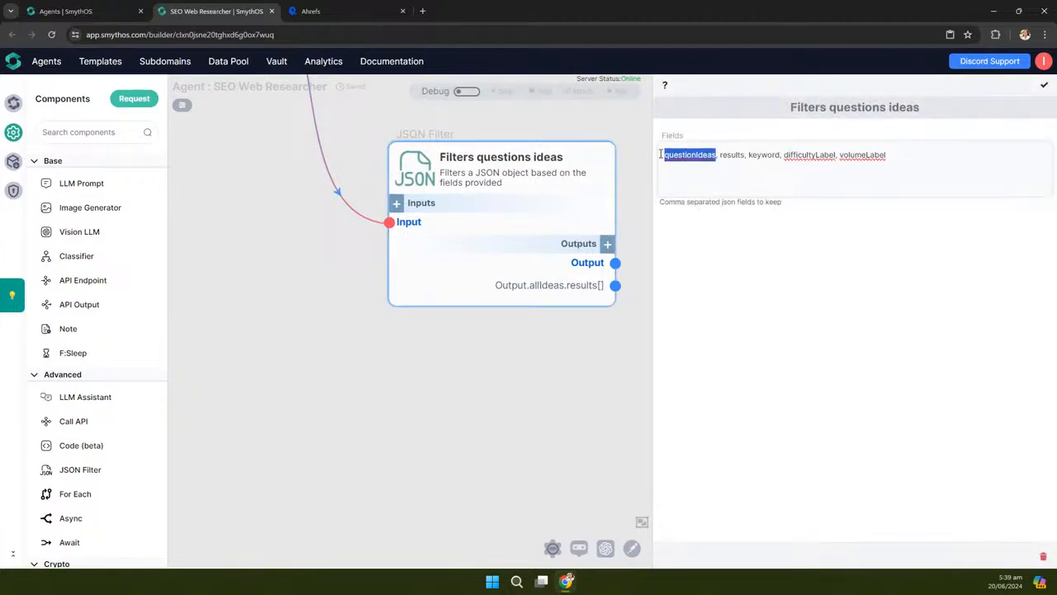
left_click(1047, 91)
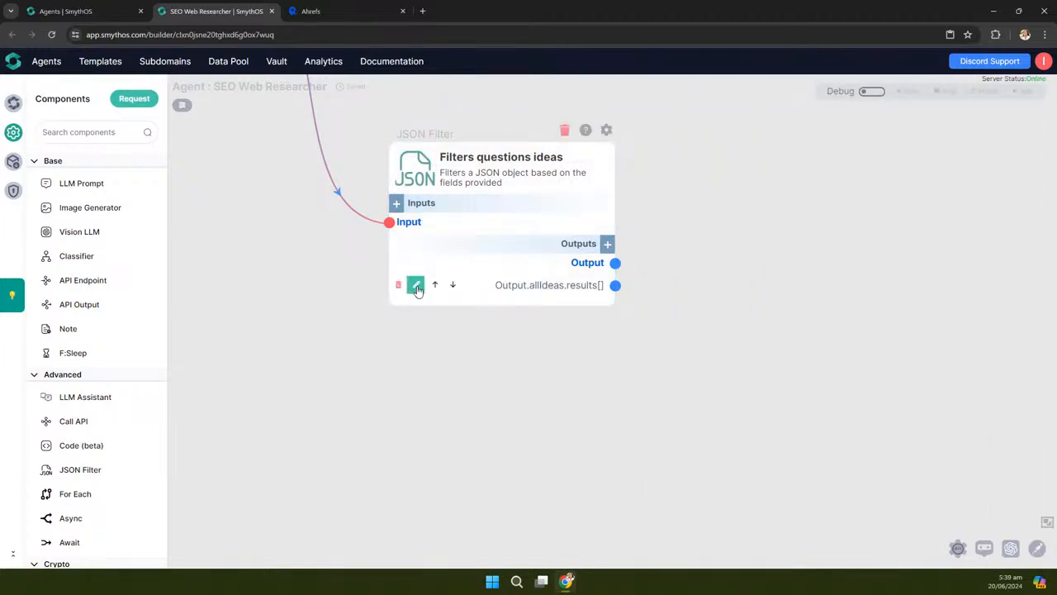
Rename the extra output from Output.allIdeas.results[] to Output.questionIdeas.results[]
left_click(417, 285)
left_click_drag(424, 258, 393, 254)
key("ctrl+v")
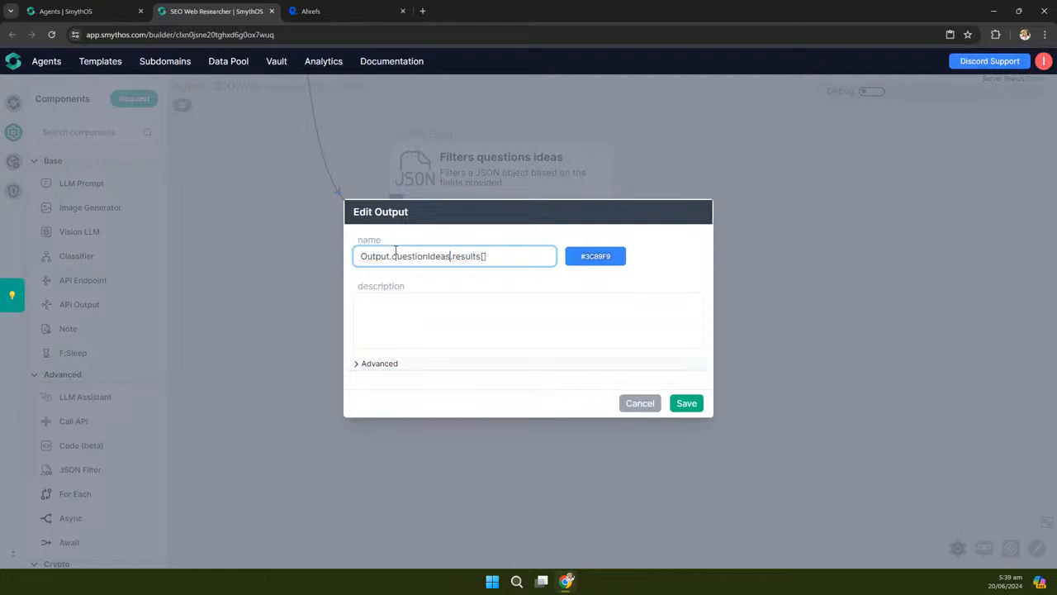
left_click(687, 403)
Turn debug back on and run Filters questions ideas with its injected input
left_click(874, 91)
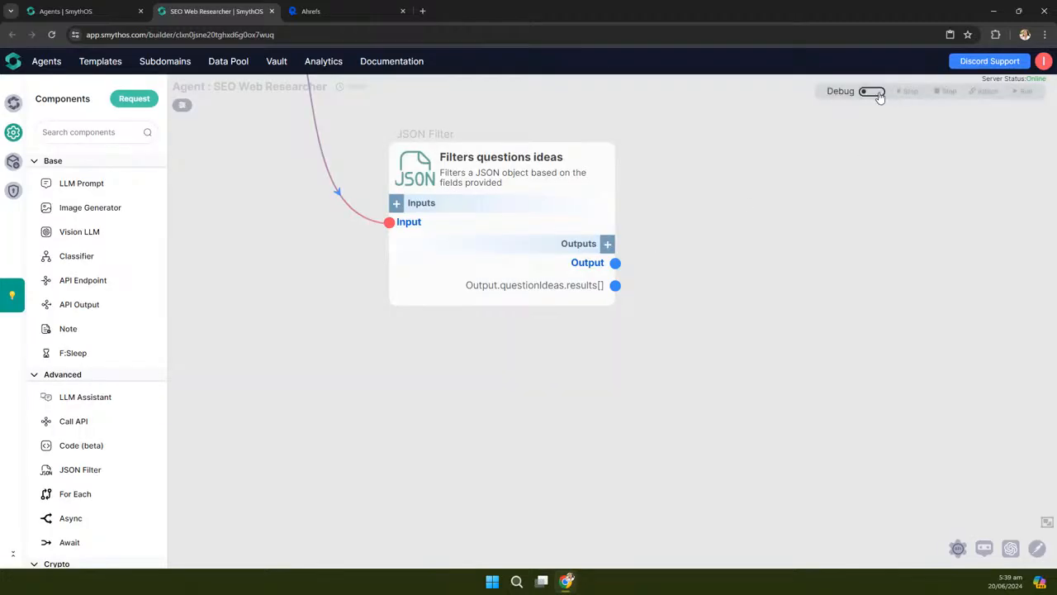
left_click(604, 206)
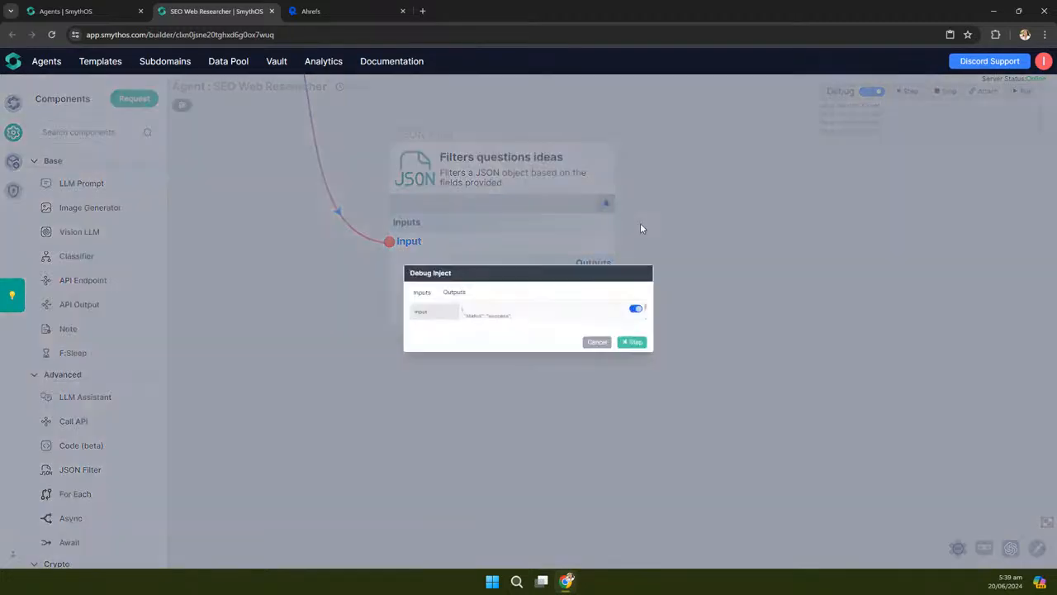
left_click(682, 359)
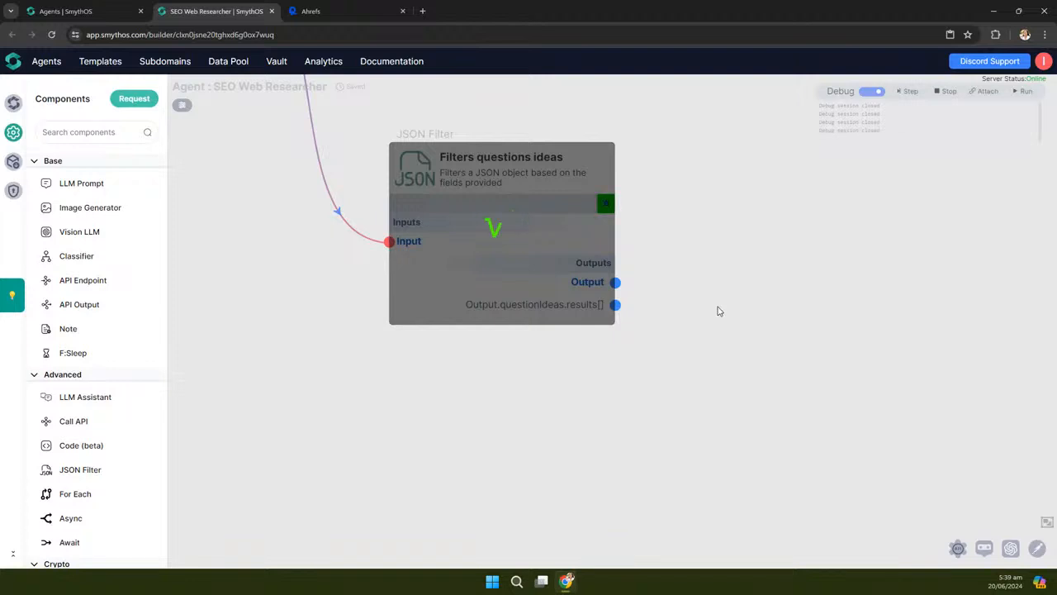
Review the question keywords, such as 'how to create an ai agent', then close the preview
mouse_move(465, 308)
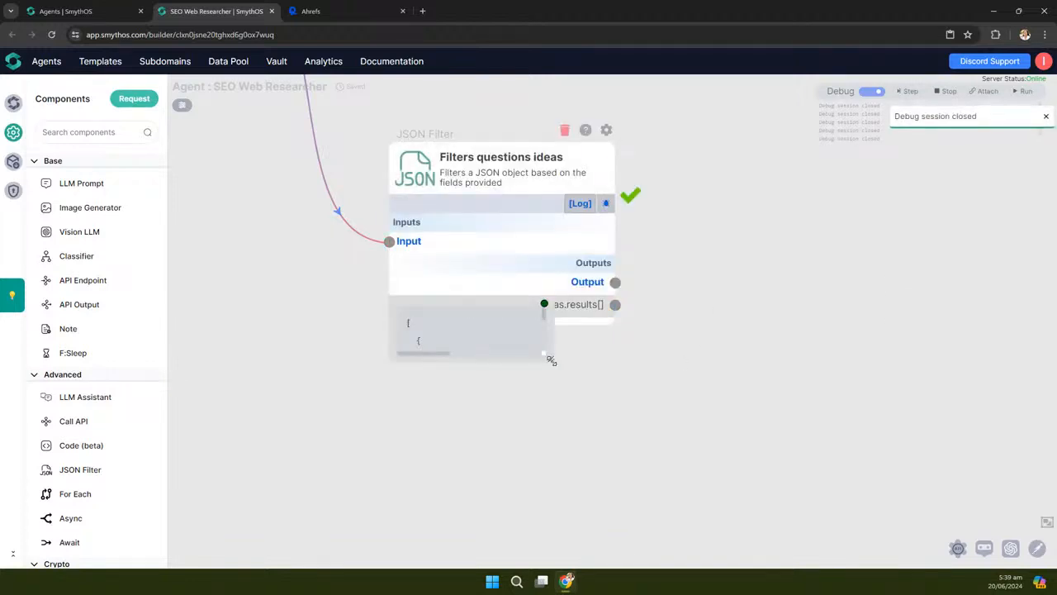
left_click_drag(550, 358, 885, 495)
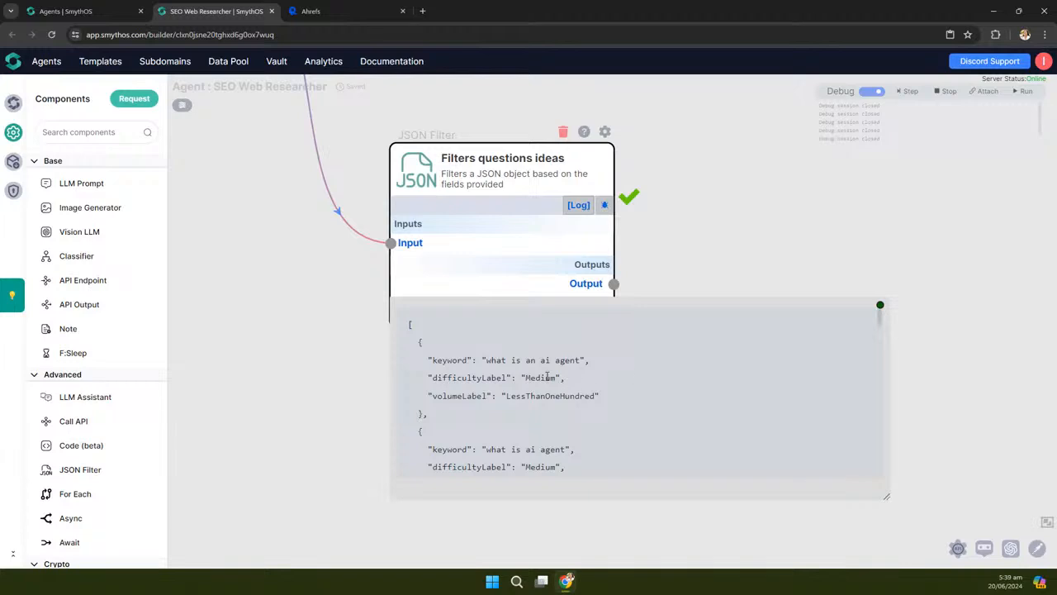
scroll(549, 371, "down", 3)
scroll(549, 372, "down", 5)
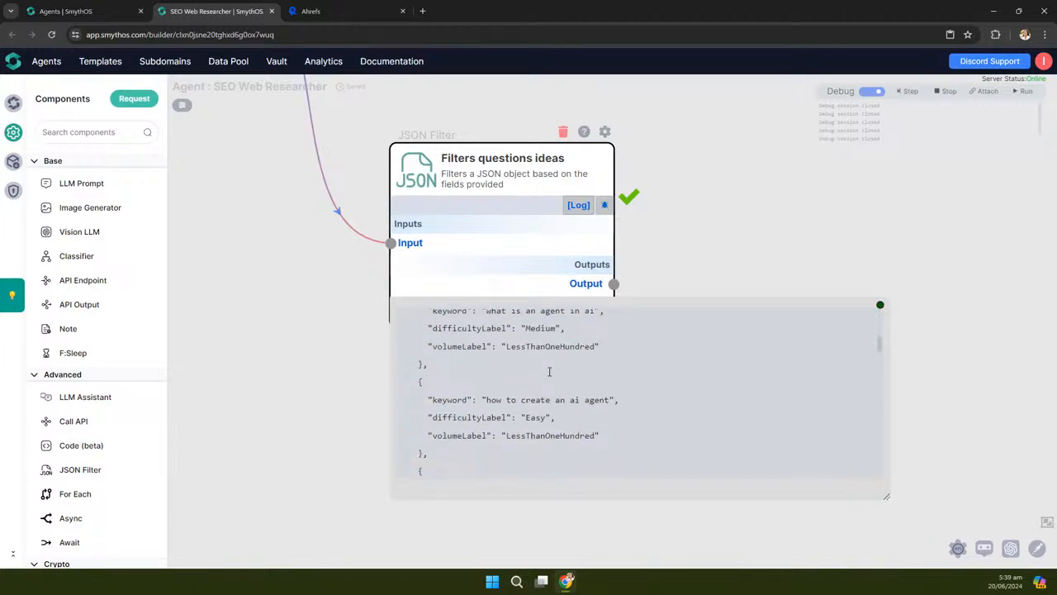
scroll(550, 374, "up", 1)
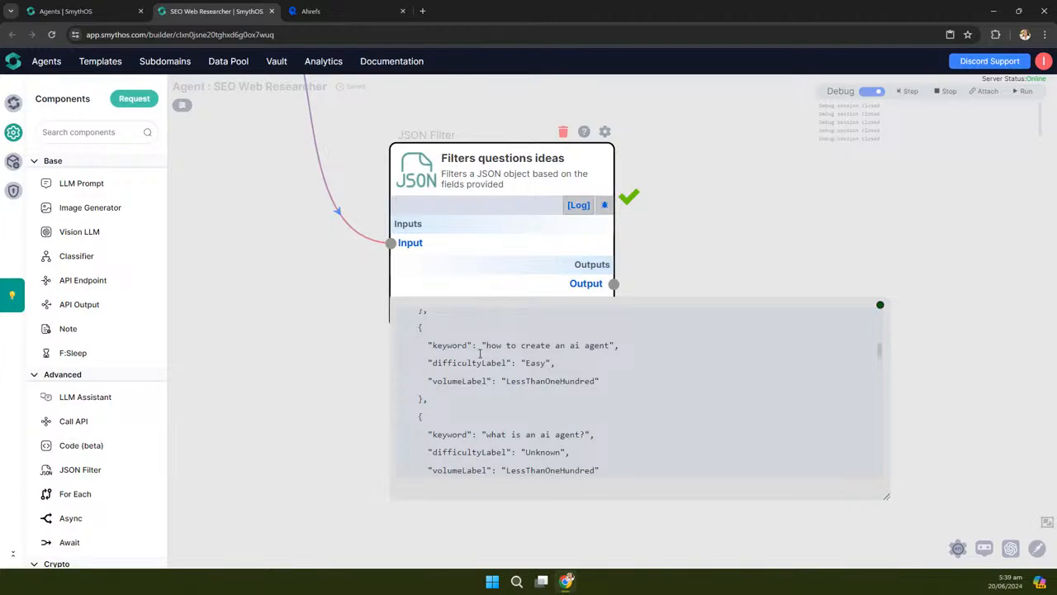
scroll(586, 417, "down", 5)
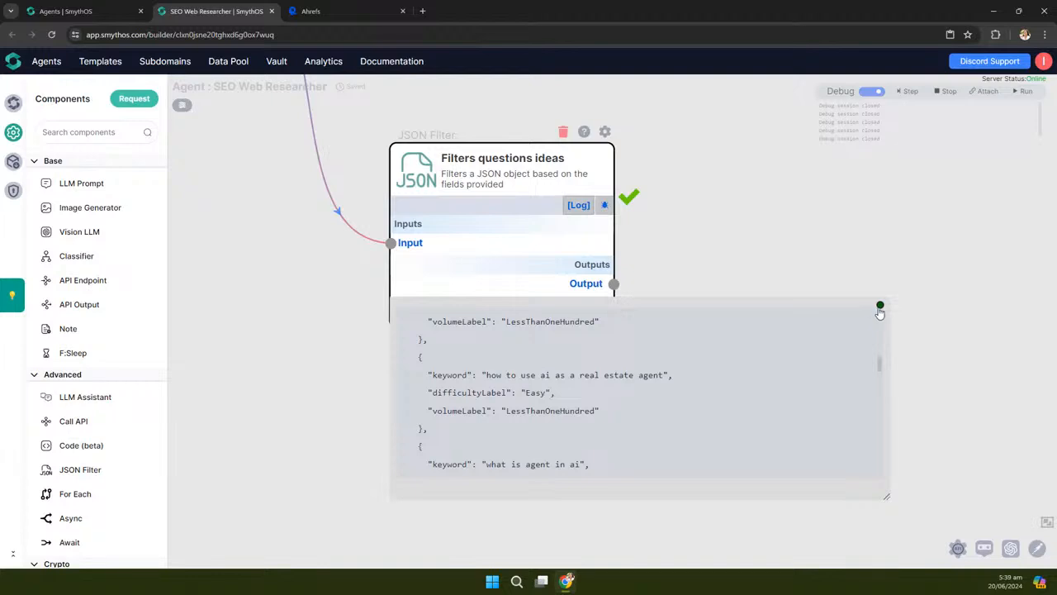
left_click(880, 305)
scroll(450, 421, "down", 5)
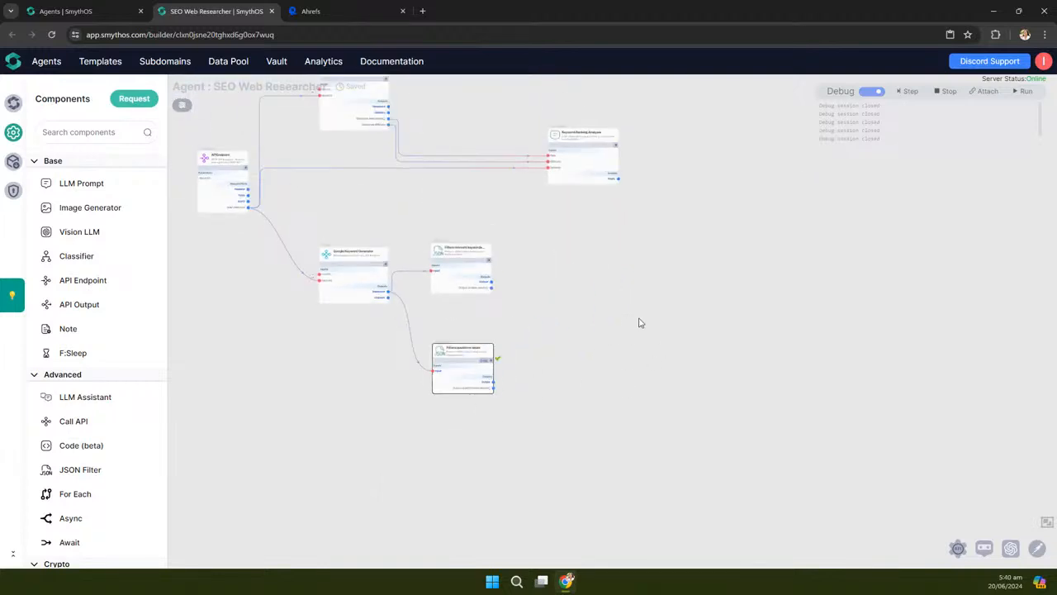
Drop an LLM Prompt node onto the canvas and set its model to Echo
left_click(566, 581)
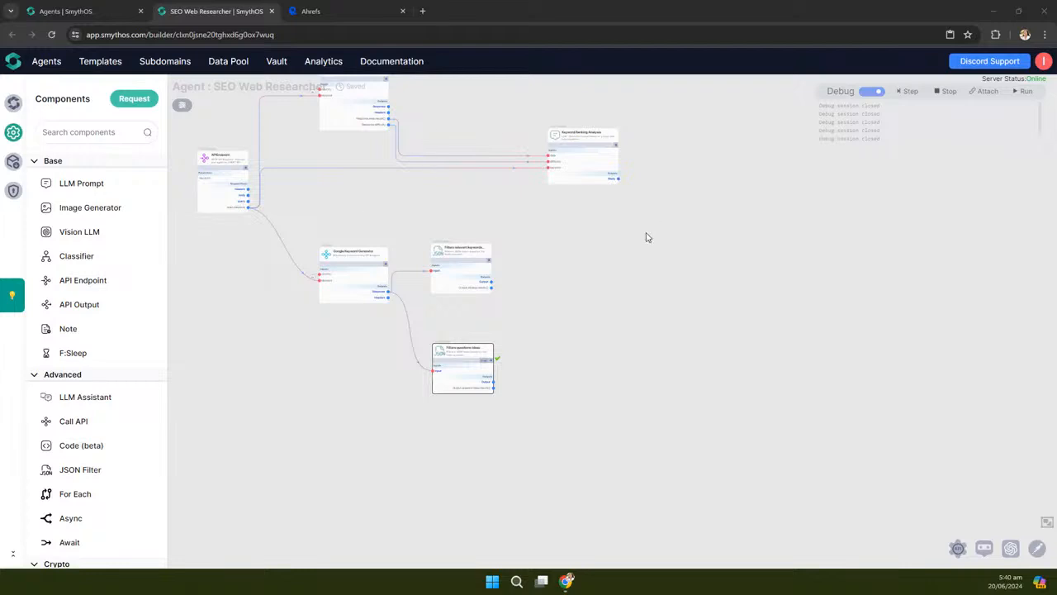
left_click_drag(625, 278, 621, 341)
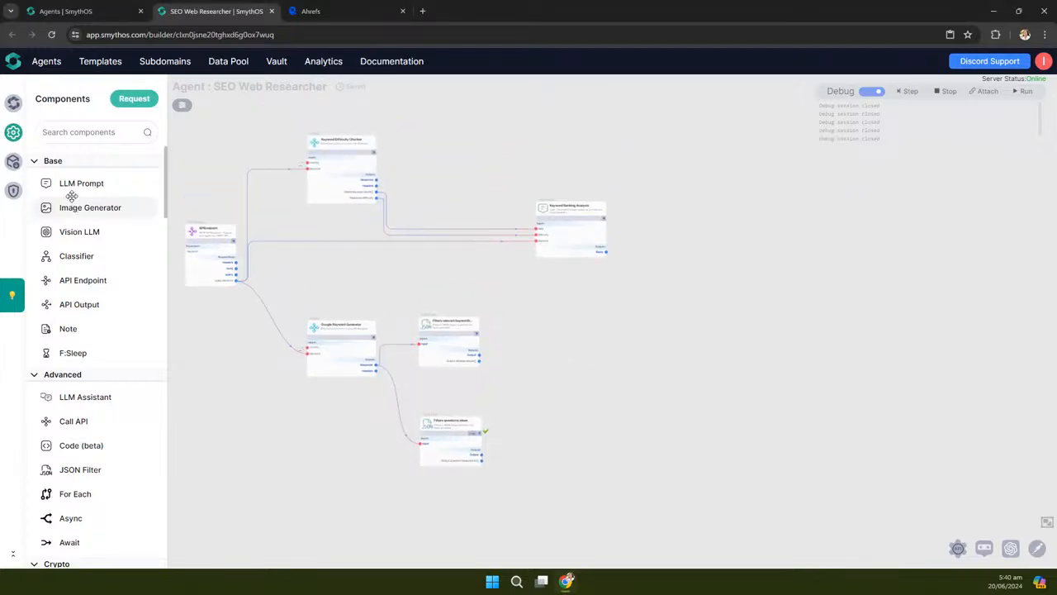
left_click_drag(69, 182, 738, 272)
left_click_drag(654, 184, 821, 190)
left_click(884, 156)
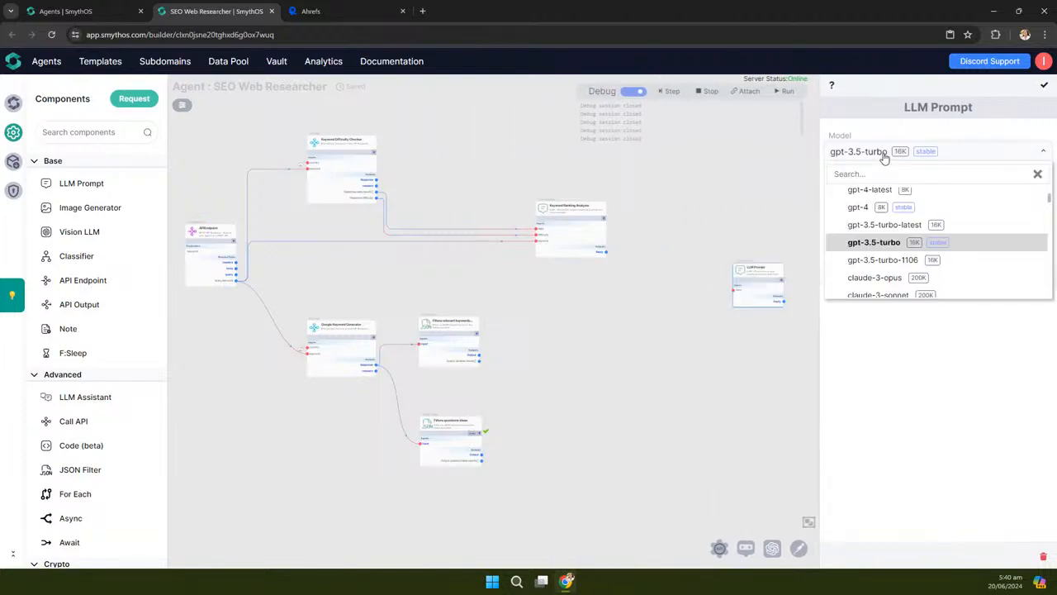
scroll(878, 260, "up", 2)
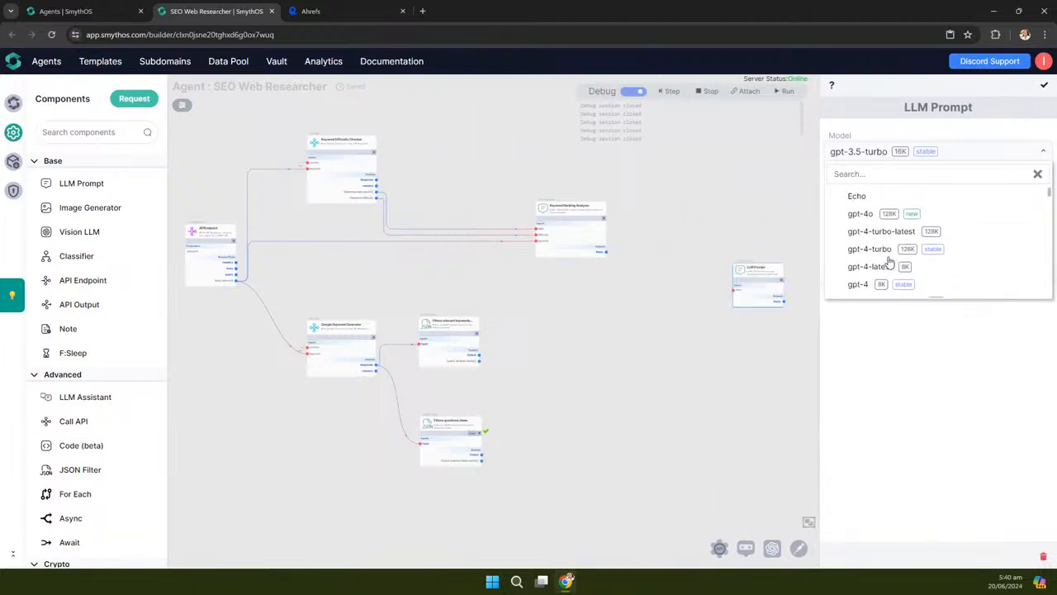
left_click(859, 195)
Position the new LLM Prompt node in the flow and turn debug mode off
scroll(726, 212, "right", 4)
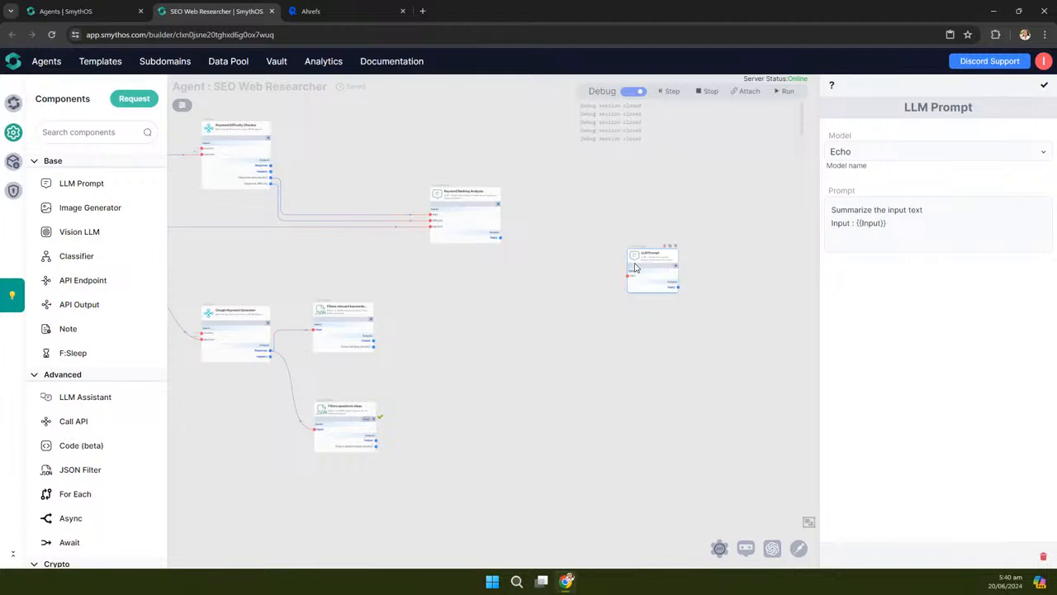
left_click_drag(635, 266, 610, 306)
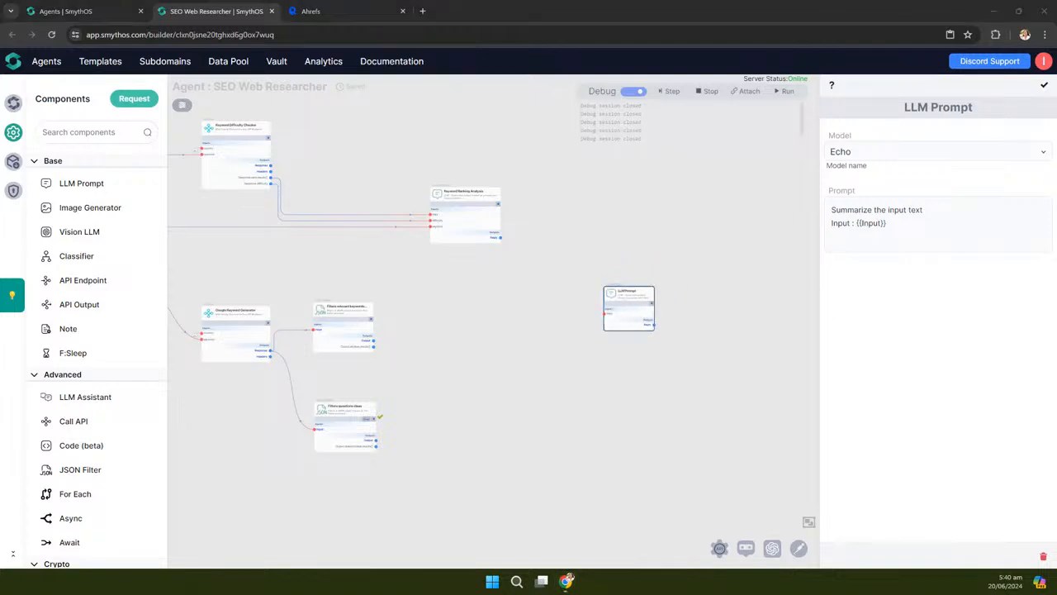
left_click_drag(460, 310, 481, 301)
scroll(694, 318, "up", 5)
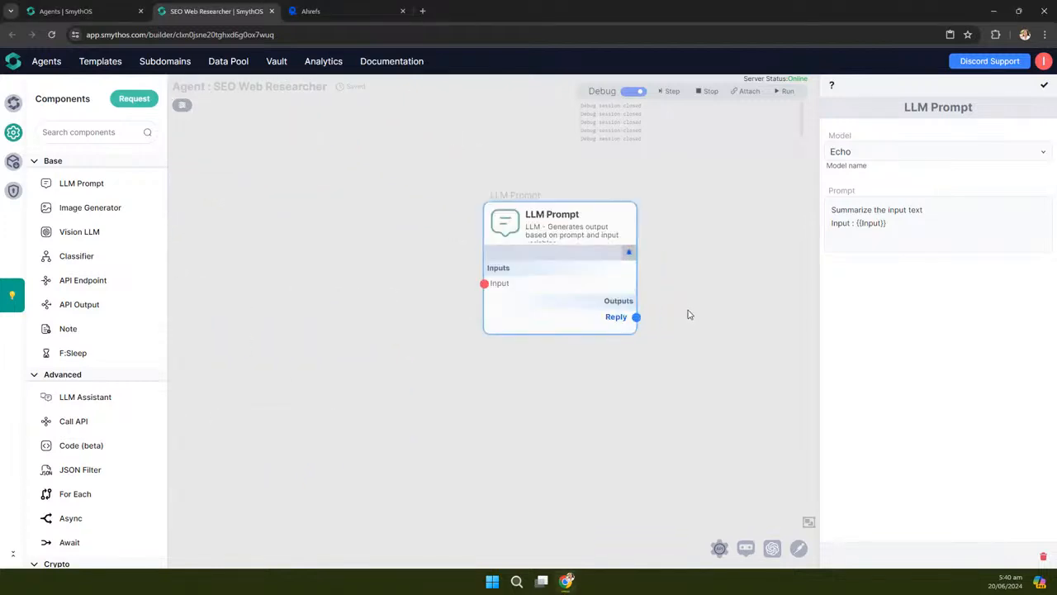
left_click(640, 94)
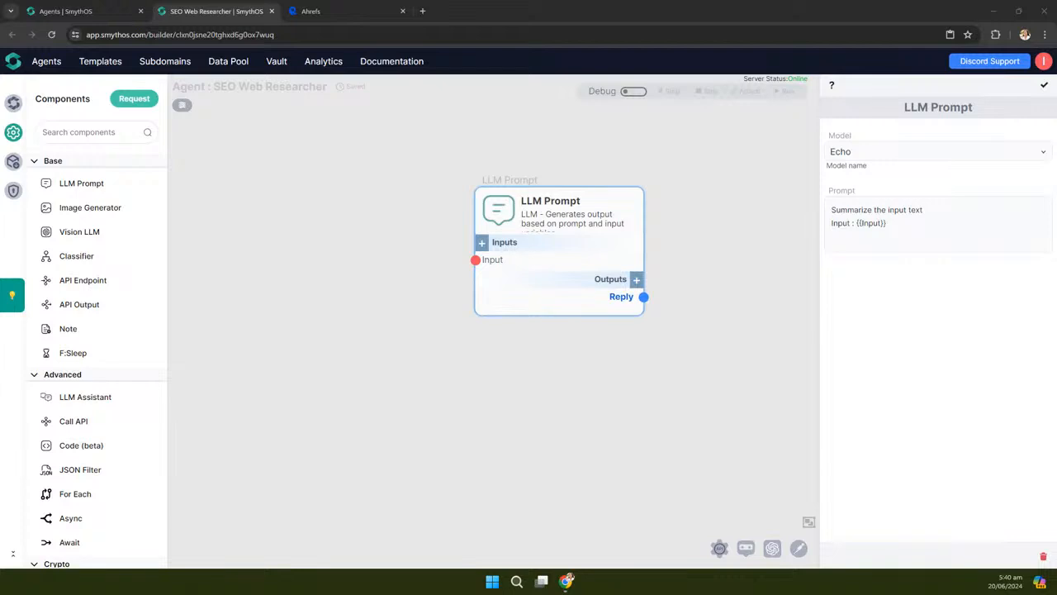
Retitle the LLM Prompt node 'Keyword Analysis' and widen it to fit
left_click(583, 201)
left_click_drag(582, 201, 520, 202)
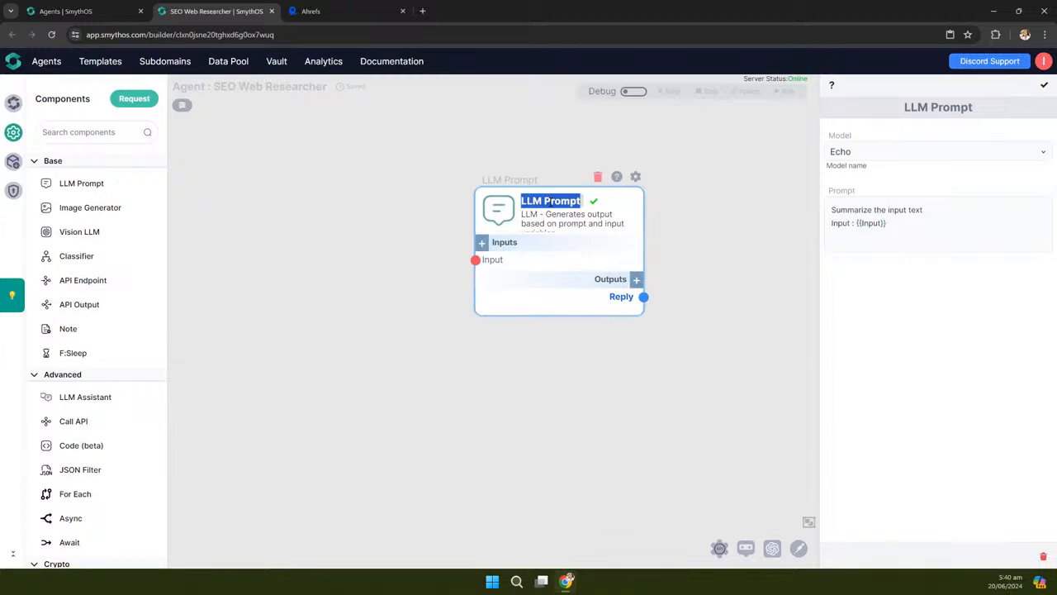
type("Keyword Difficulty Analysis")
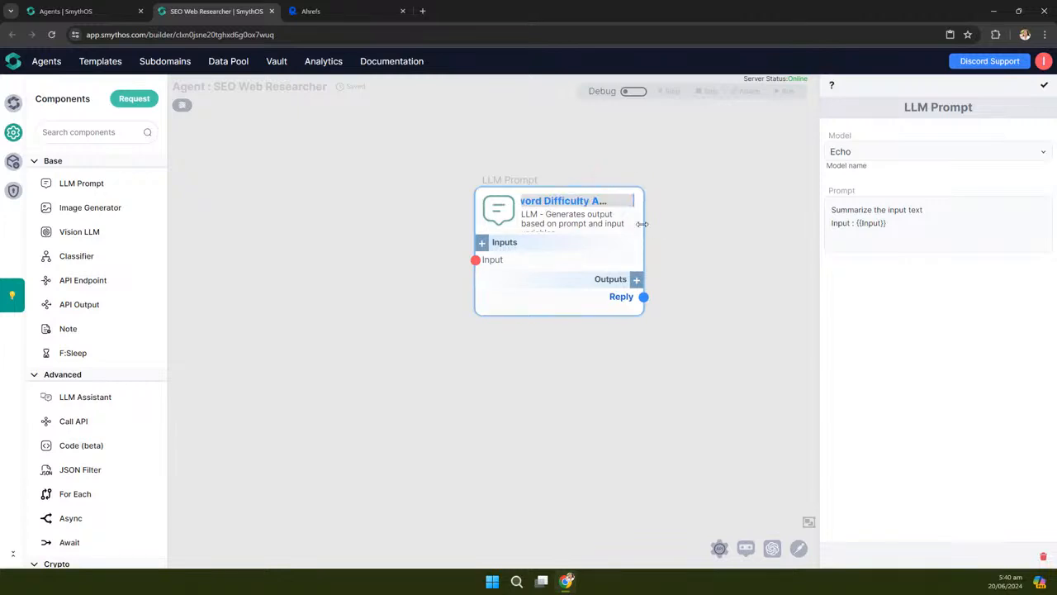
left_click_drag(651, 228, 784, 226)
left_click(615, 202)
key("BackSpace")
key("BackSpace")
key("BackSpace")
key("BackSpace")
key("BackSpace")
key("BackSpace")
key("BackSpace")
key("BackSpace")
key("BackSpace")
key("BackSpace")
key("BackSpace")
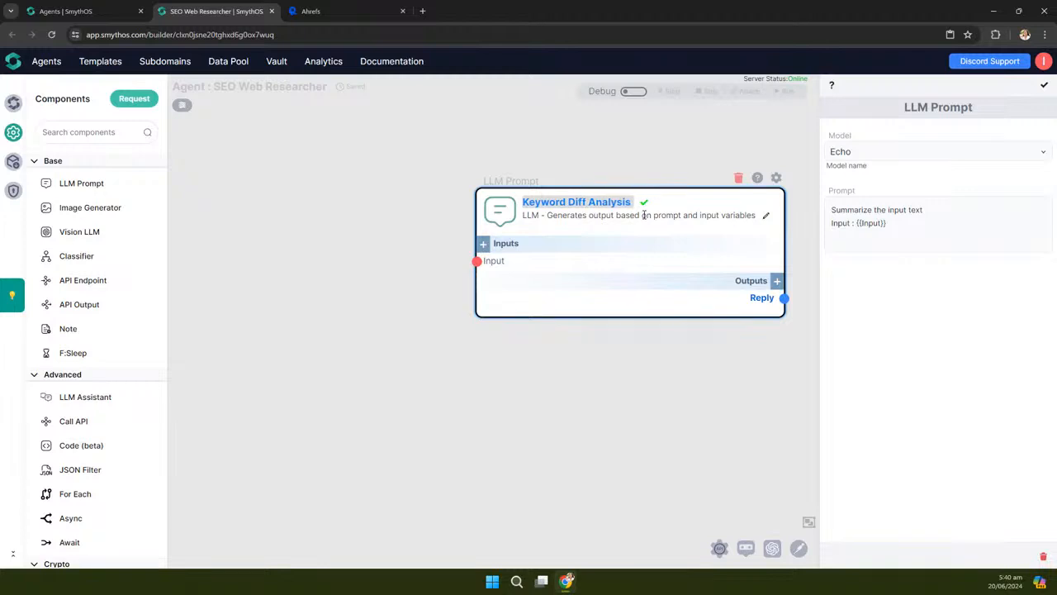
left_click(623, 202)
left_click_drag(544, 215, 466, 222)
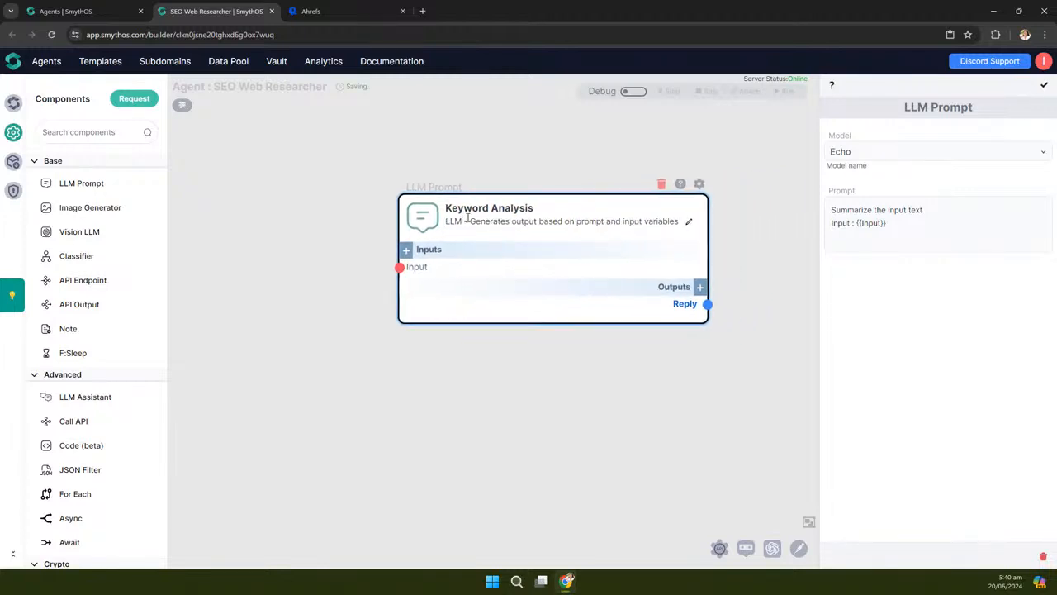
Rename the node's Input to keyword_difficulty_data
left_click(682, 269)
double_click(377, 255)
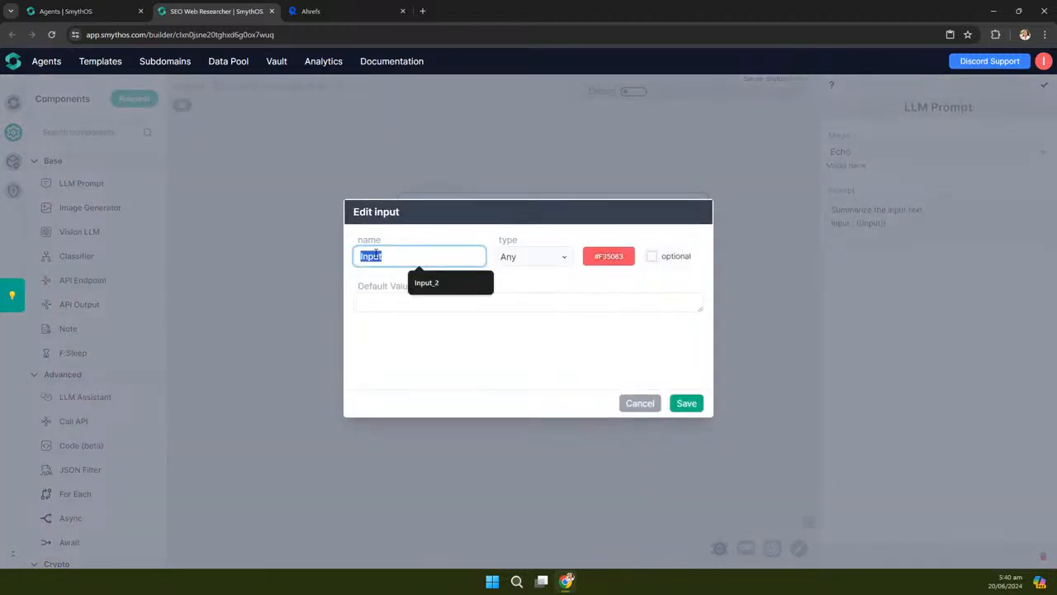
type("keyword")
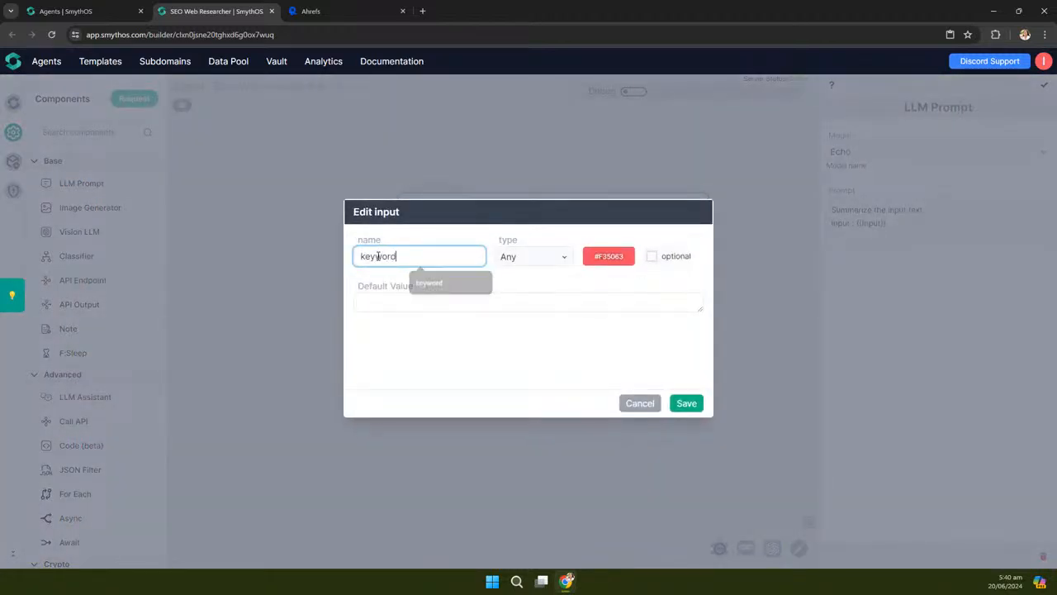
type("_difficulty_data")
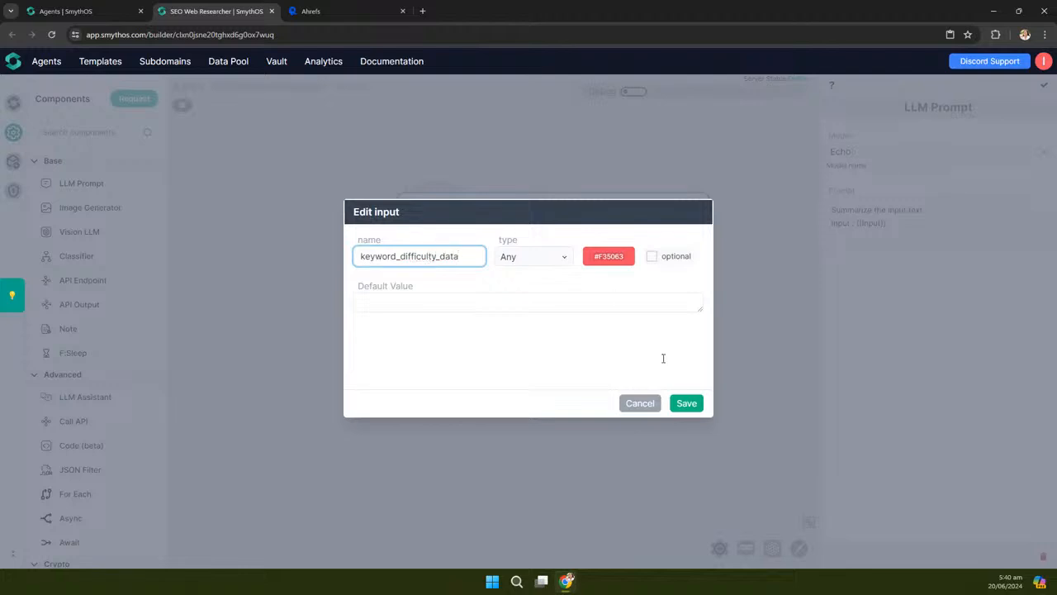
left_click(687, 402)
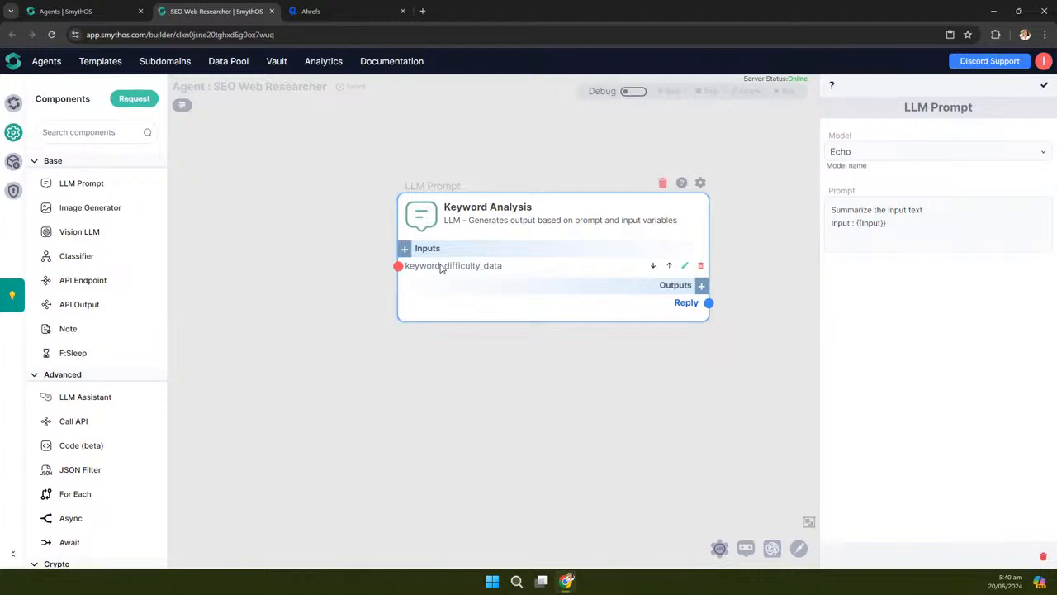
Connect Keyword Ranking Analysis's Reply to Keyword Analysis's keyword_difficulty_data input
scroll(729, 396, "down", 3)
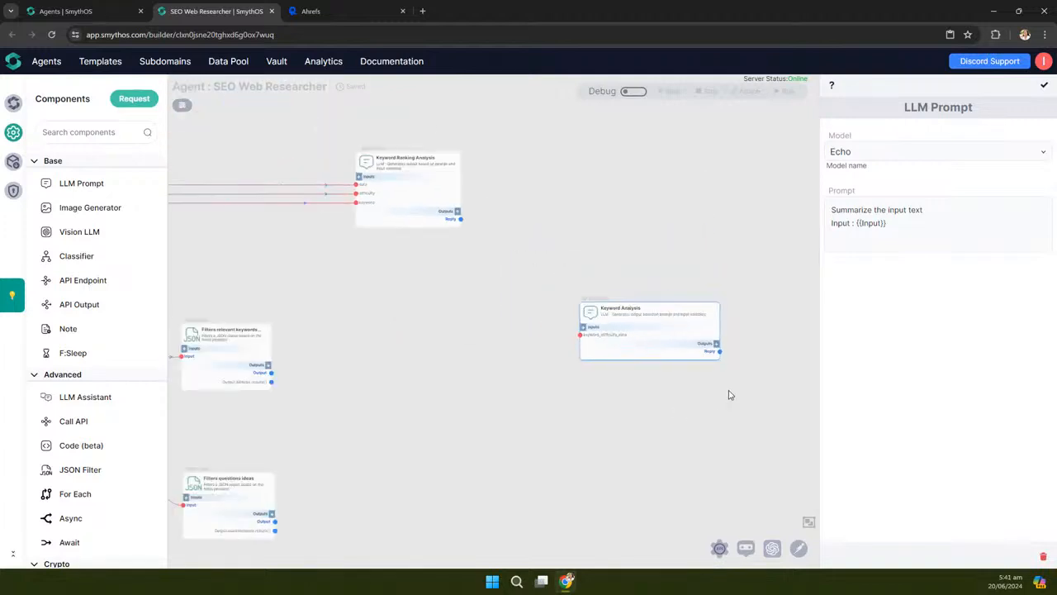
left_click_drag(460, 221, 581, 336)
left_click_drag(709, 209, 635, 193)
scroll(644, 407, "up", 2)
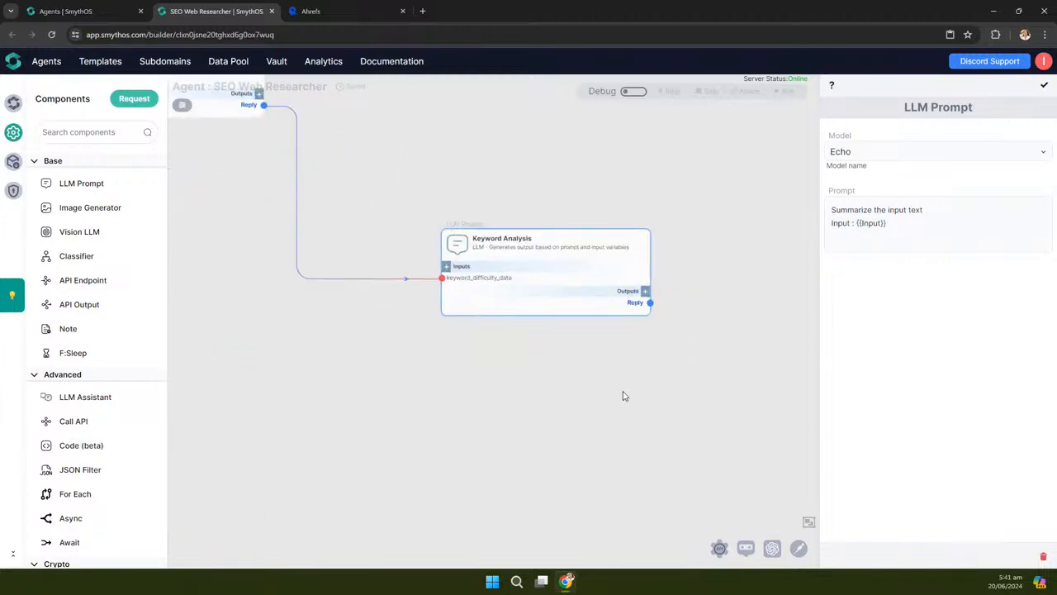
scroll(458, 316, "up", 2)
Add relevant_keywords and relevant_questions inputs, wiring the relevant keywords filter output into relevant_keywords
left_click(444, 250)
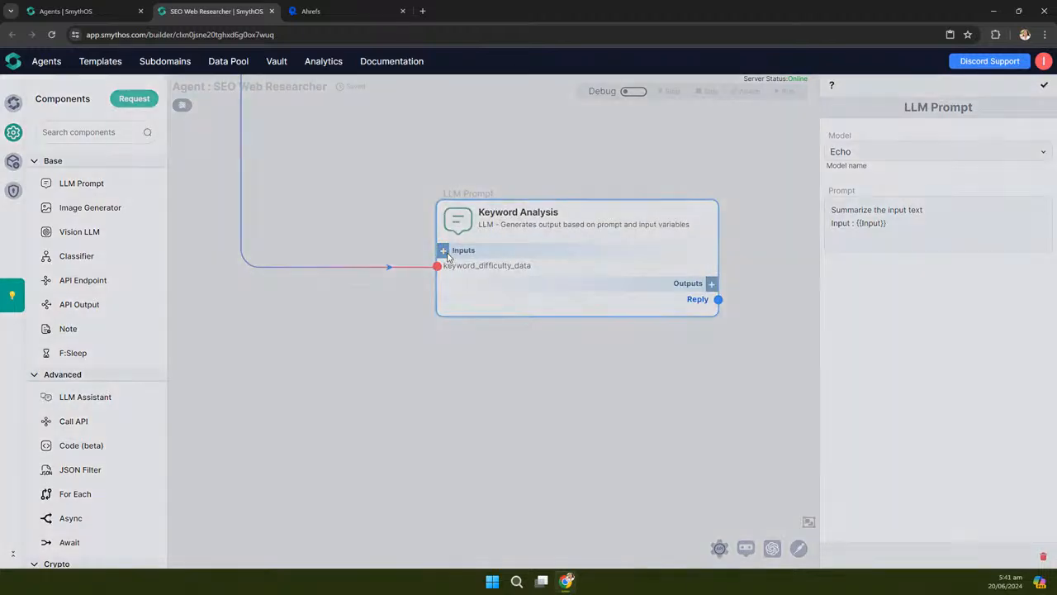
left_click(442, 257)
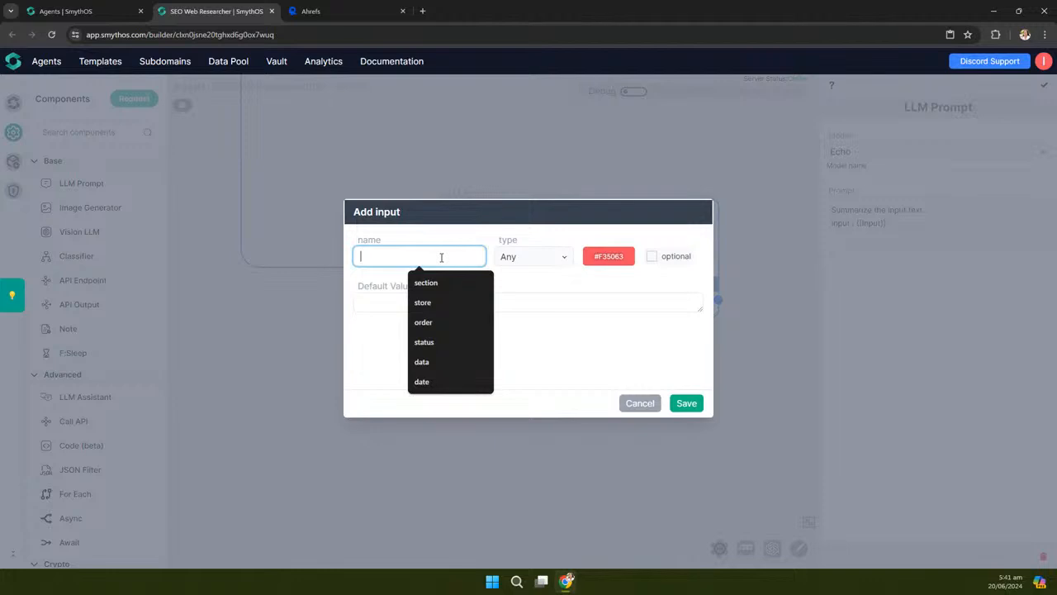
type("relevan")
type("t_keyowr")
key("BackSpace")
key("BackSpace")
key("BackSpace")
type("words")
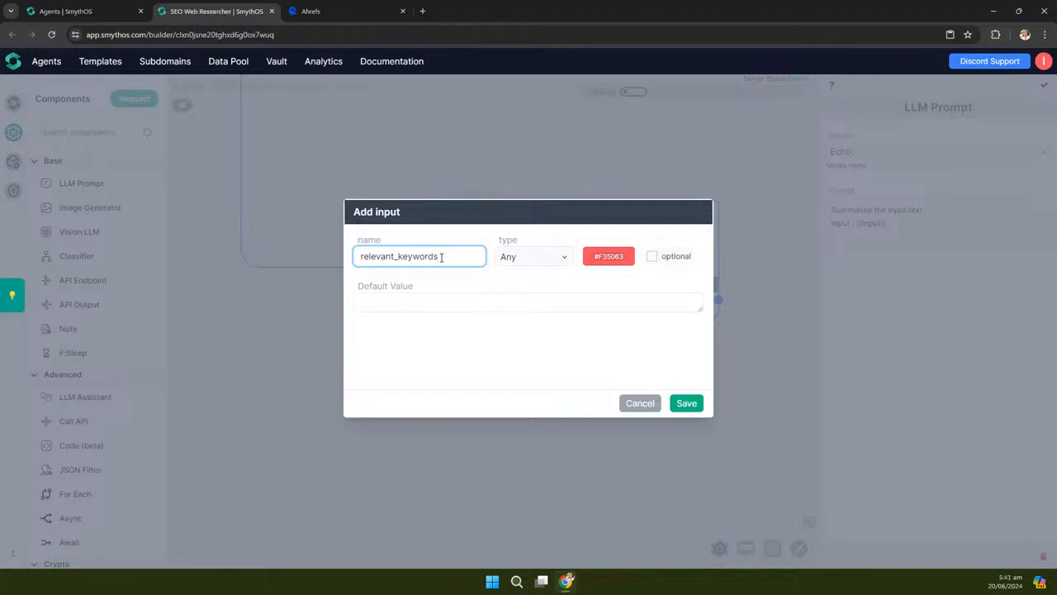
left_click(688, 404)
left_click(443, 250)
left_click(390, 259)
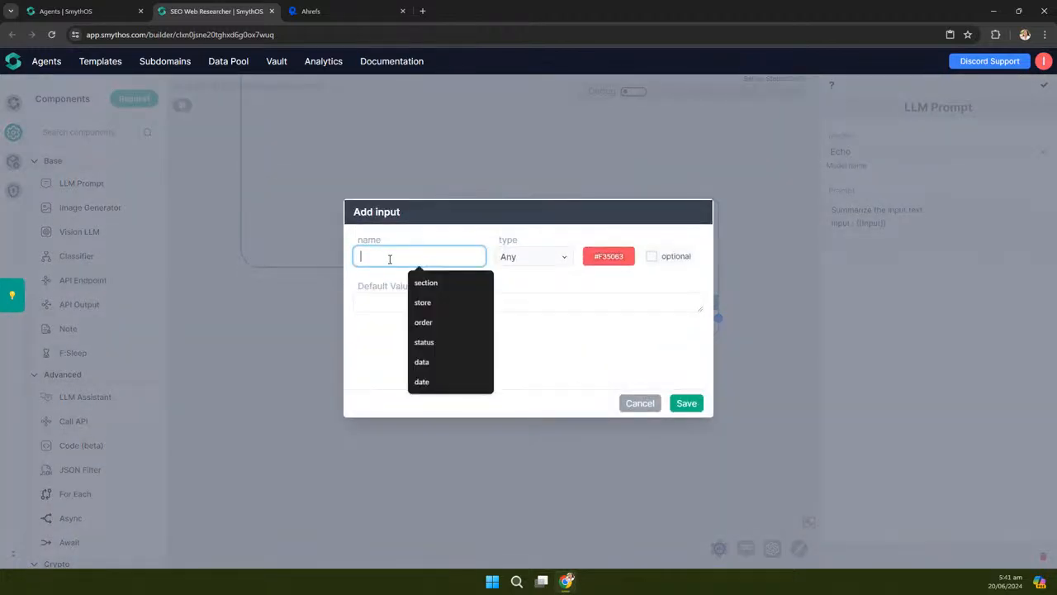
type("relevant")
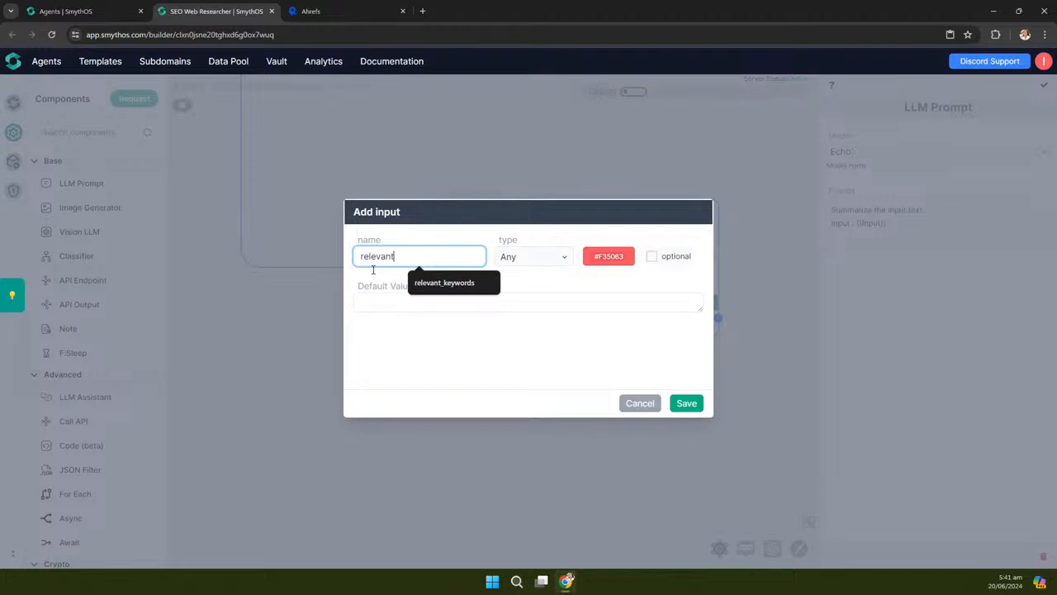
type("_quest")
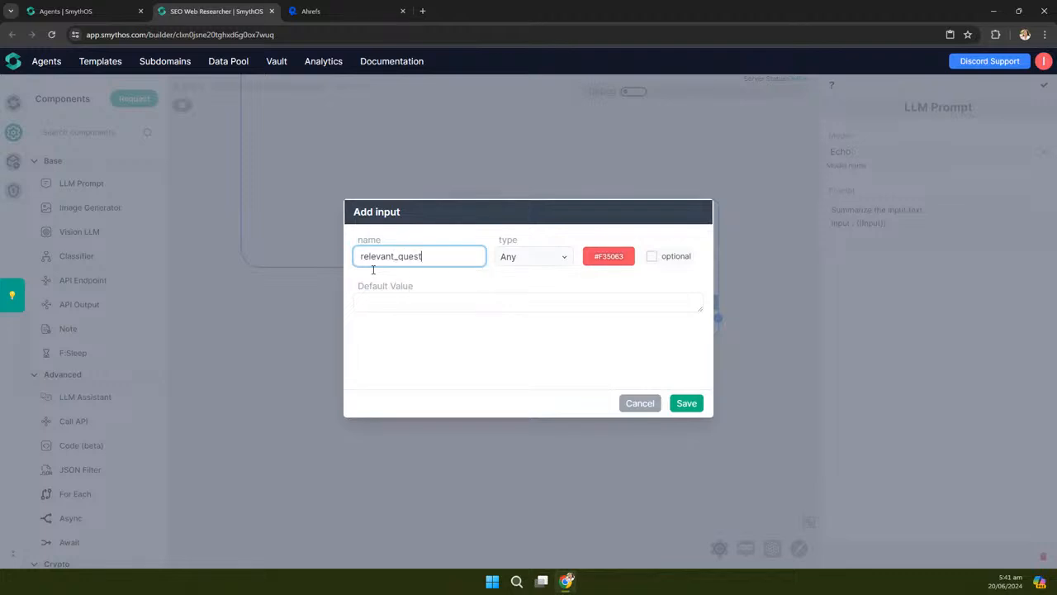
type("oions")
left_click(692, 410)
scroll(725, 339, "down", 5)
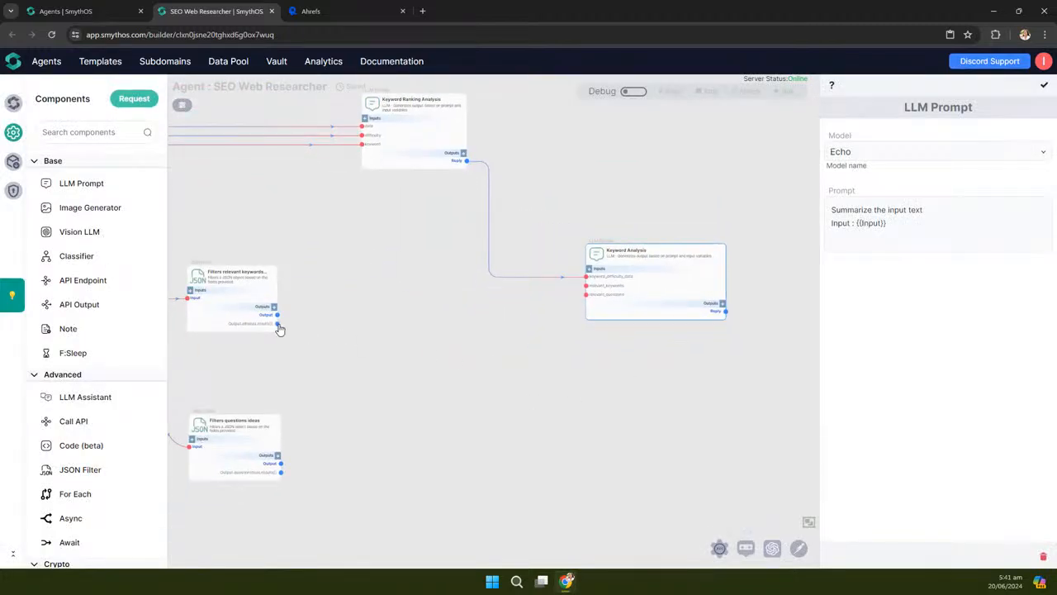
left_click_drag(279, 328, 588, 291)
Link the questions filter's question-ideas output to Keyword Analysis's relevant_questions input
left_click(281, 470)
left_click(328, 457)
left_click_drag(281, 473, 491, 379)
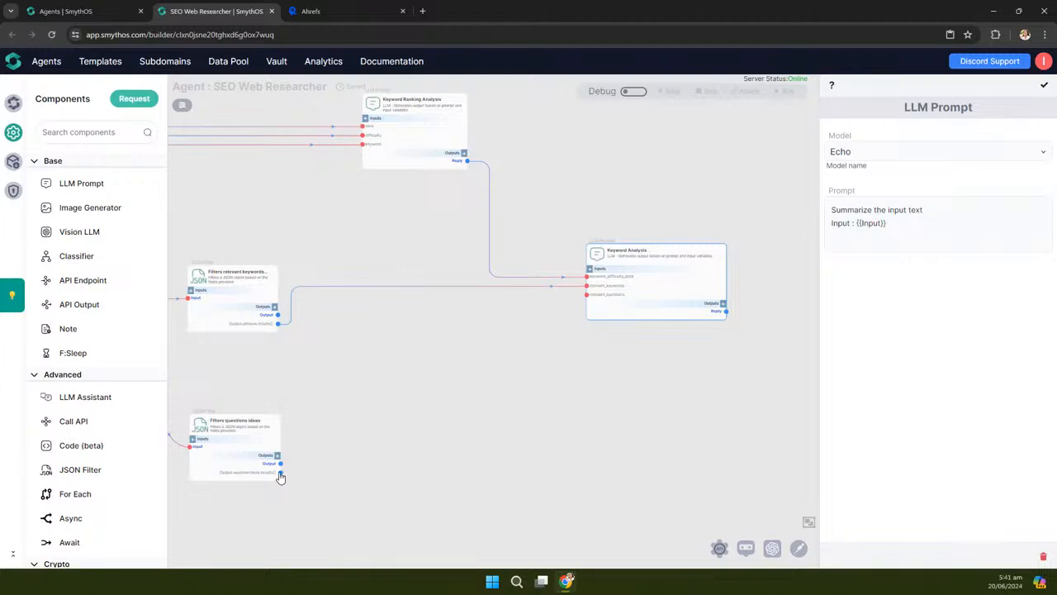
left_click_drag(281, 477, 591, 300)
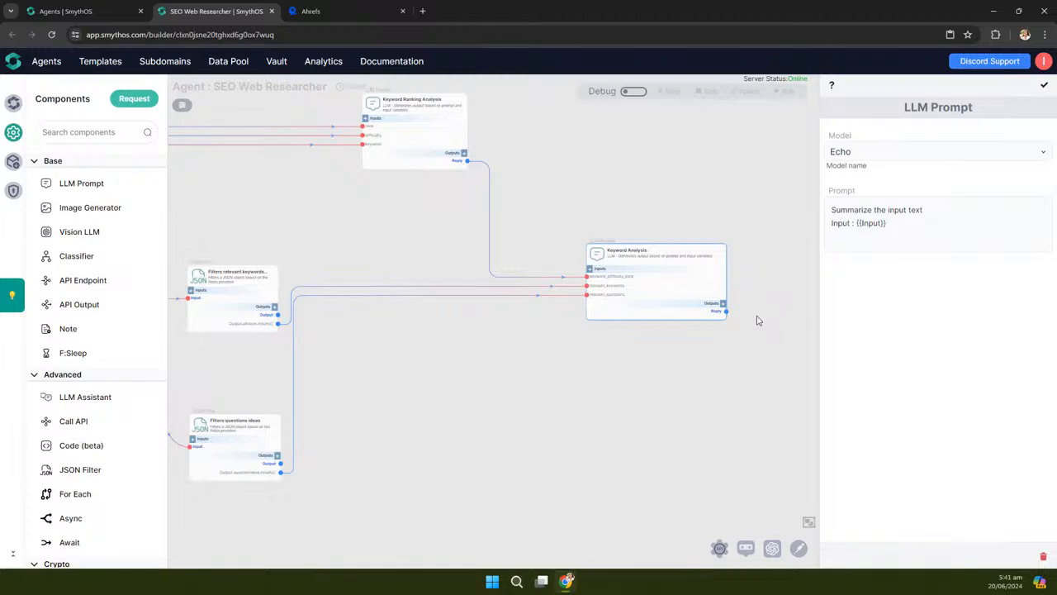
Zoom in on and centre the Keyword Analysis node, closing the LLM Prompt settings panel
scroll(756, 285, "up", 3)
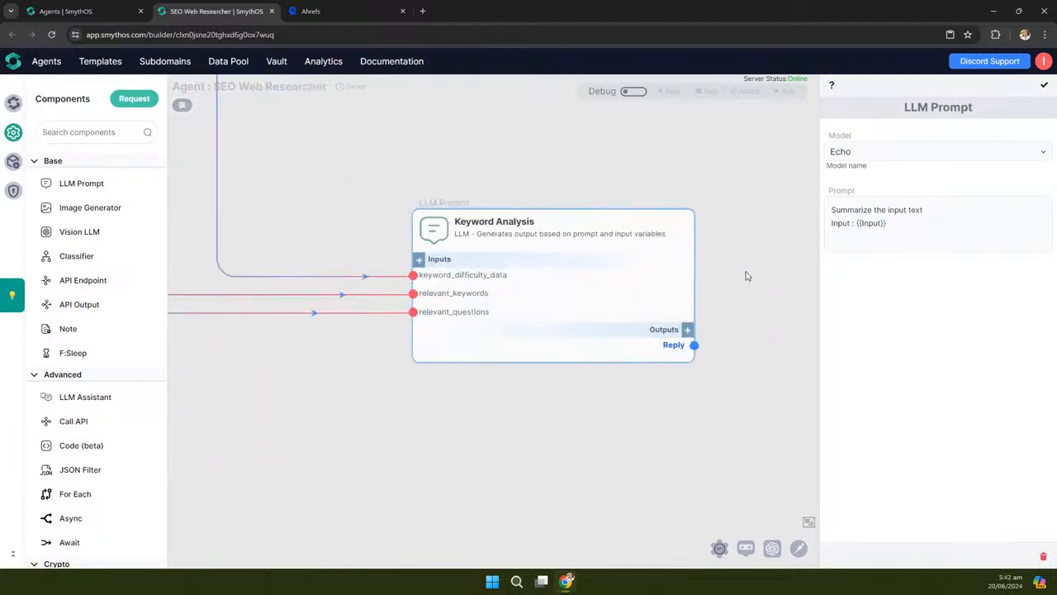
left_click_drag(767, 288, 485, 323)
left_click(479, 243)
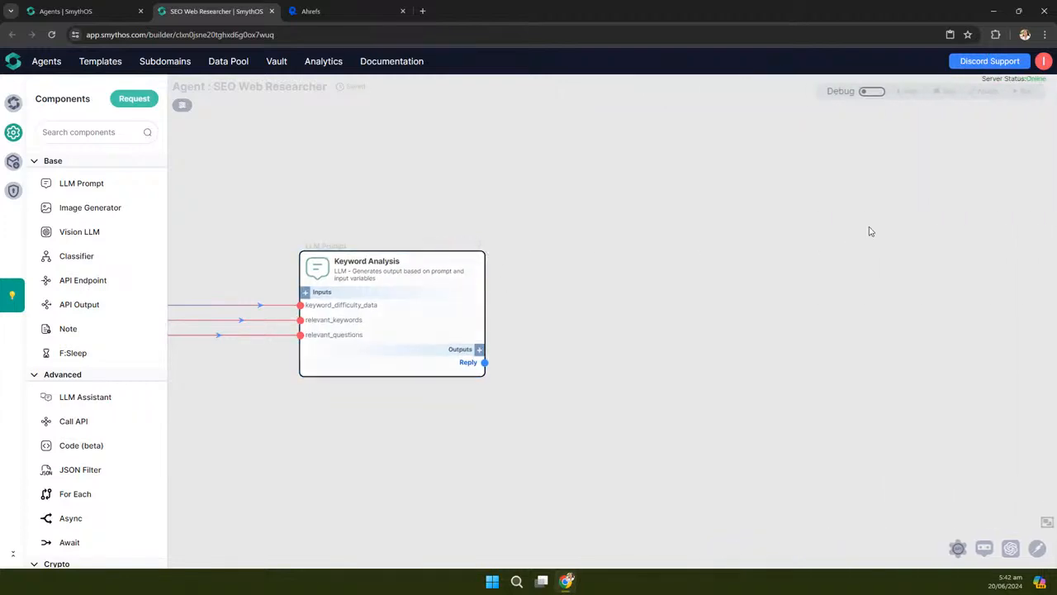
Open the Keyword Analysis settings, widen the panel and clear the existing prompt
left_click(478, 245)
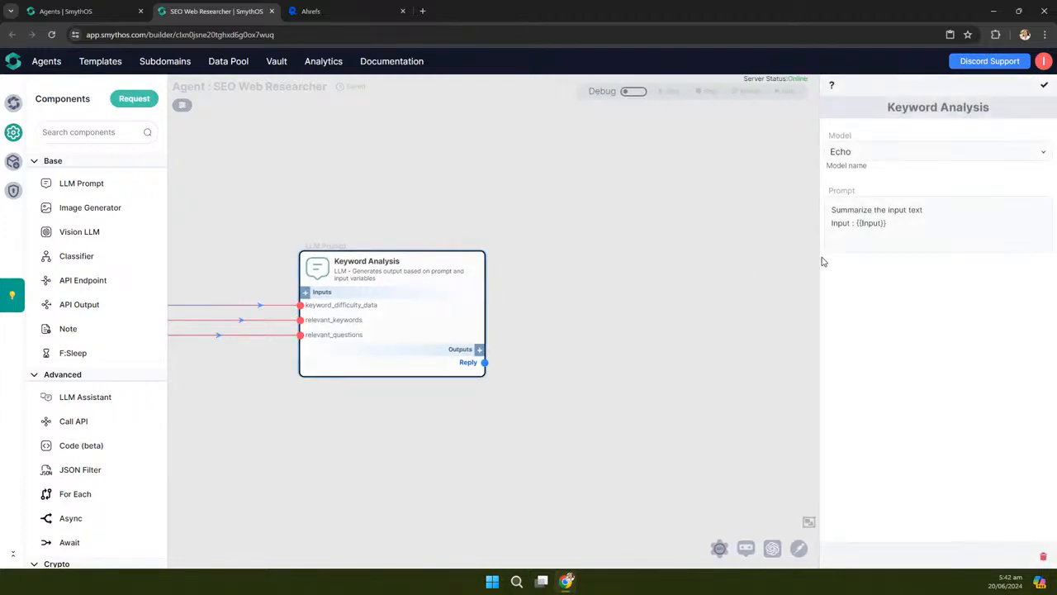
left_click_drag(819, 259, 662, 249)
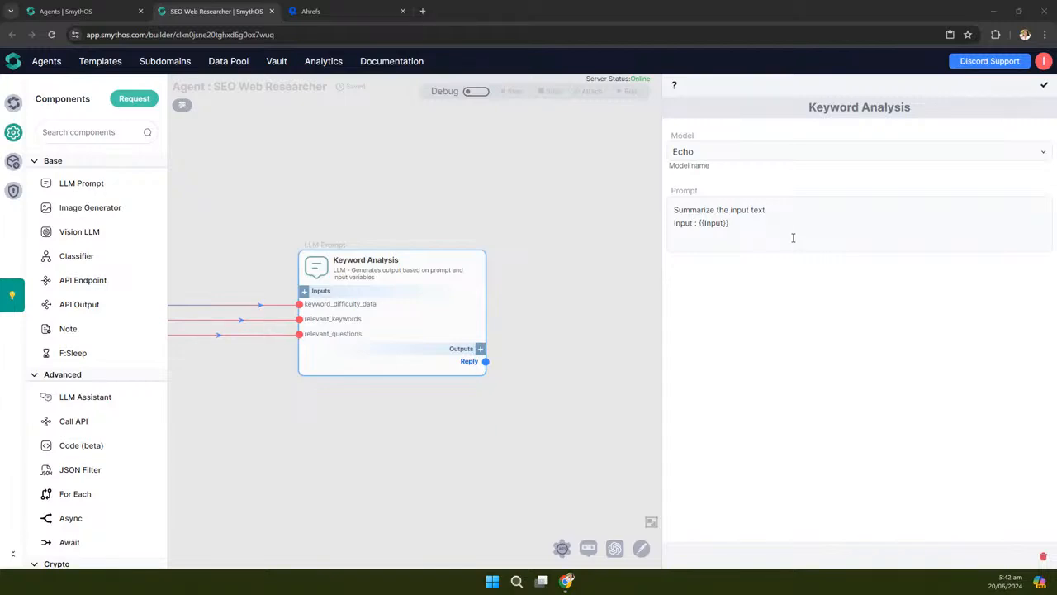
left_click_drag(763, 227, 673, 208)
key("BackSpace")
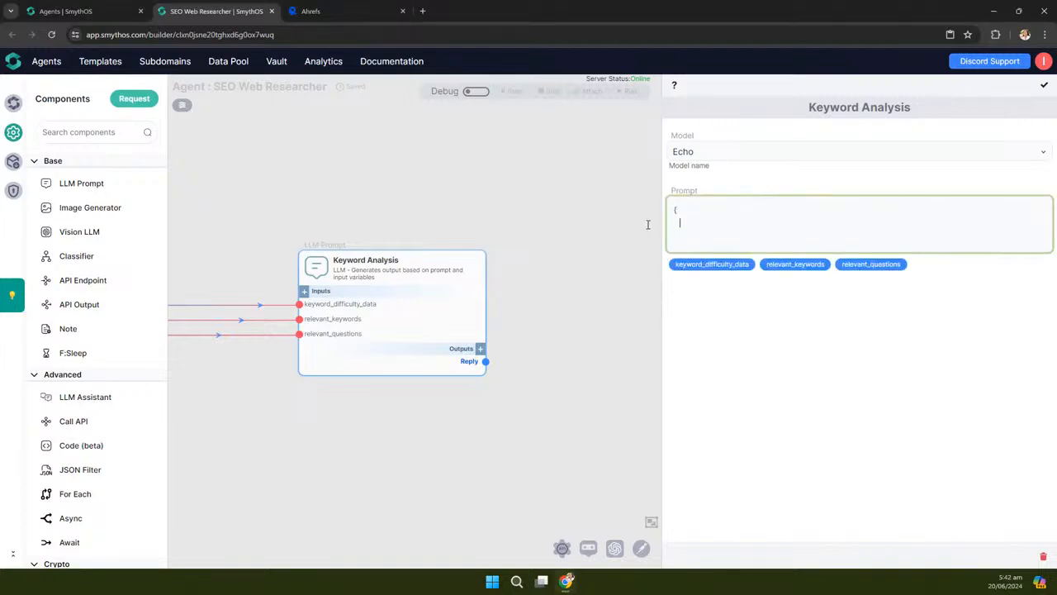
Begin the JSON with an analysis array holding the keyword_difficulty_data variable
type("analysis\": [")
left_click(701, 264)
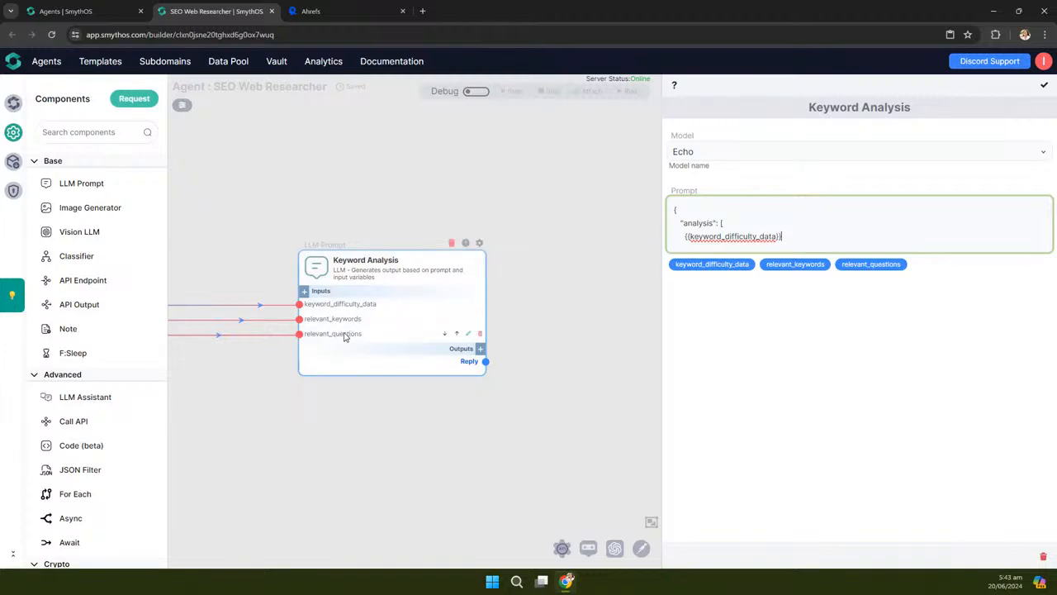
triple_click(793, 237)
left_click(793, 237)
type(",")
key("Return")
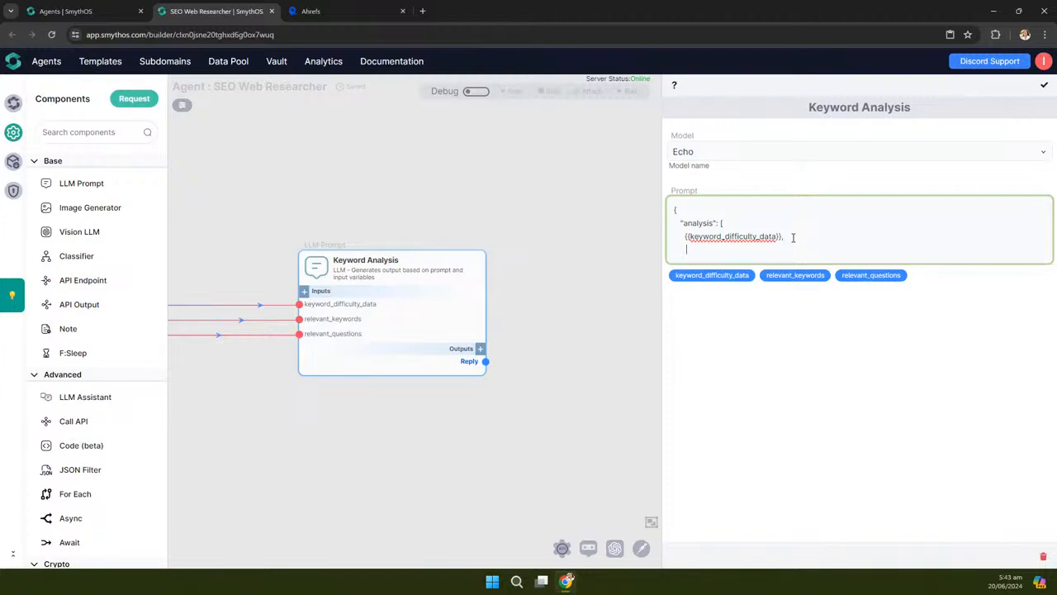
type("{")
key("BackSpace")
Add a "relevant_keywords" entry containing the relevant_keywords variable chip
type("{\"relevant_keywords\":")
left_click(816, 285)
left_click(815, 281)
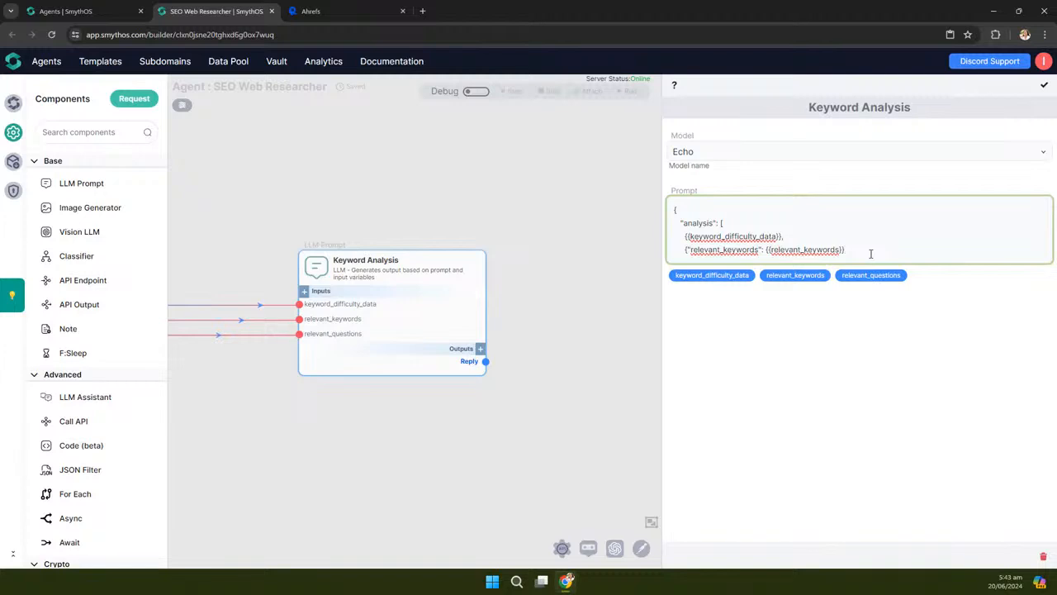
type(",")
key("Return")
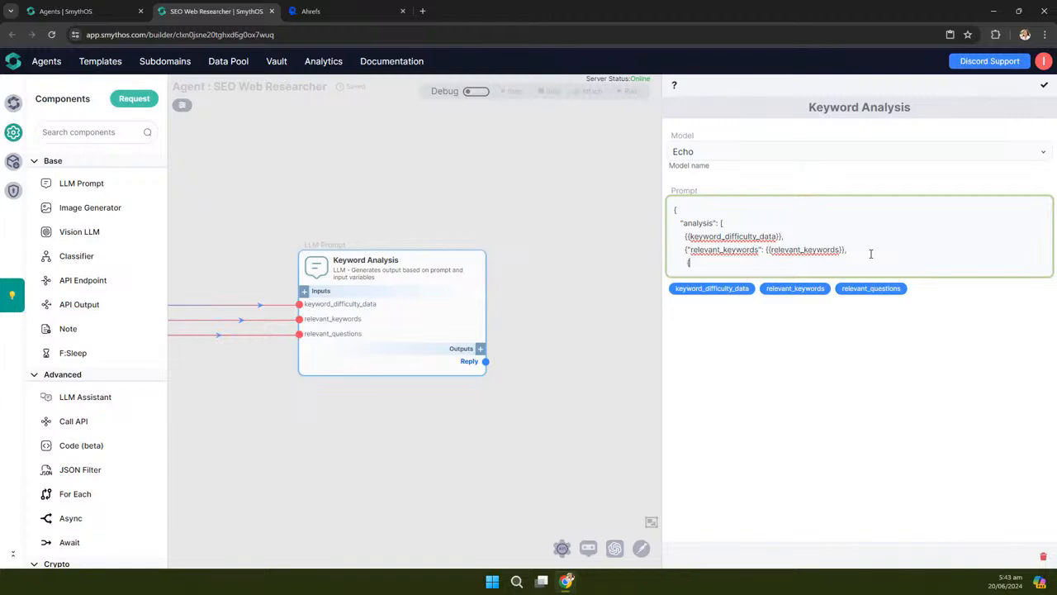
Add a "relevant_questions" entry with its variable and close the JSON with final braces
key("BackSpace")
type("{\"relevant_questions\":")
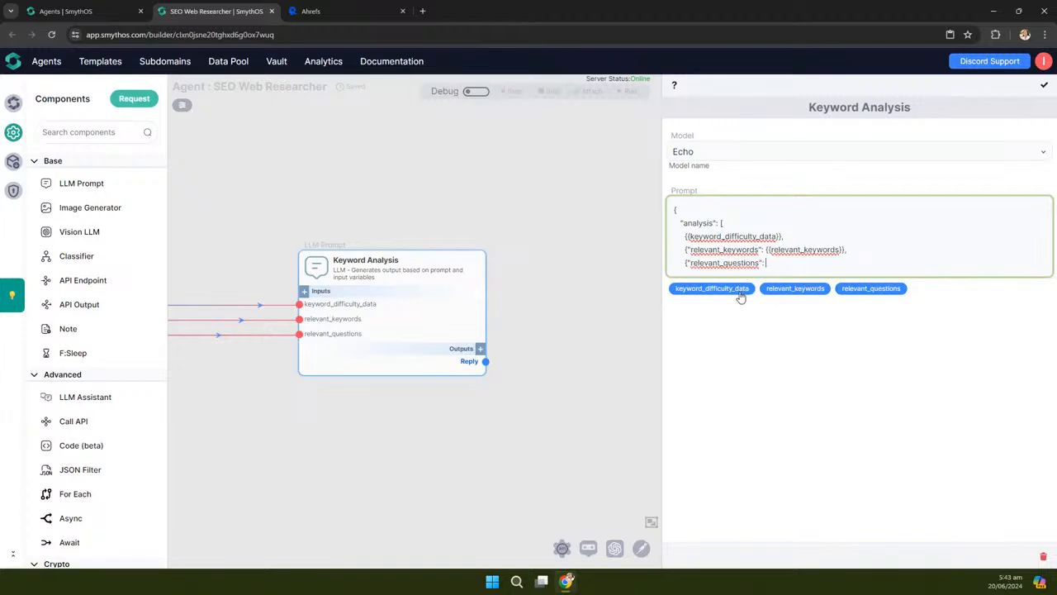
left_click(870, 291)
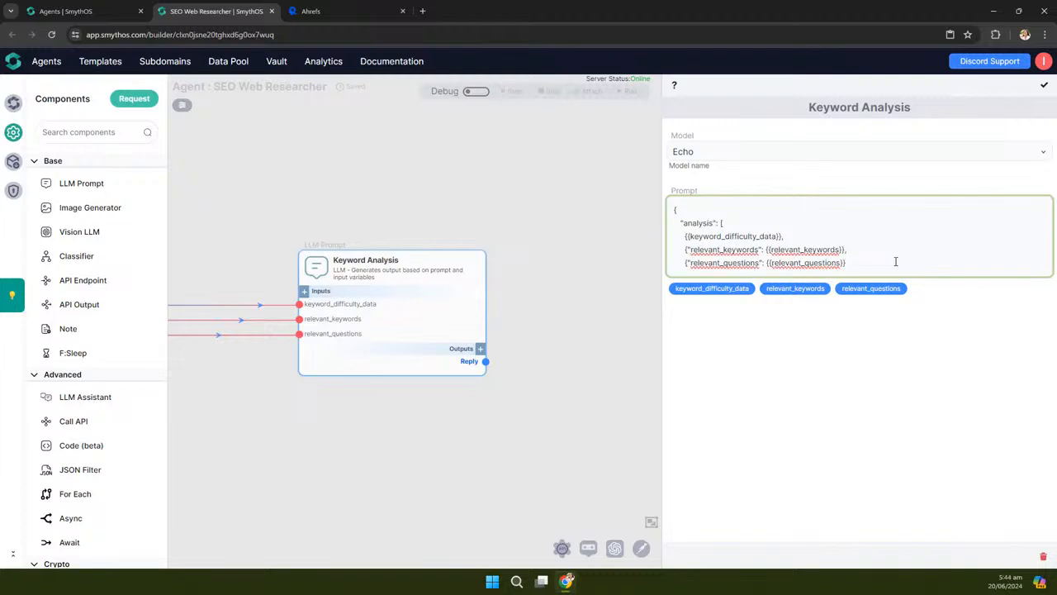
key("Return")
type("}")
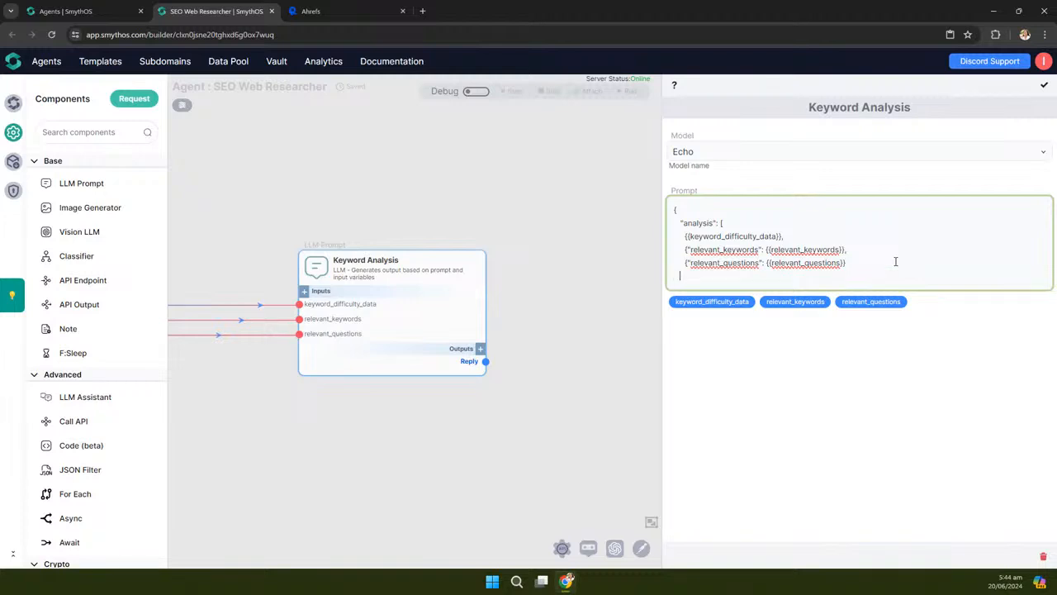
key("Return")
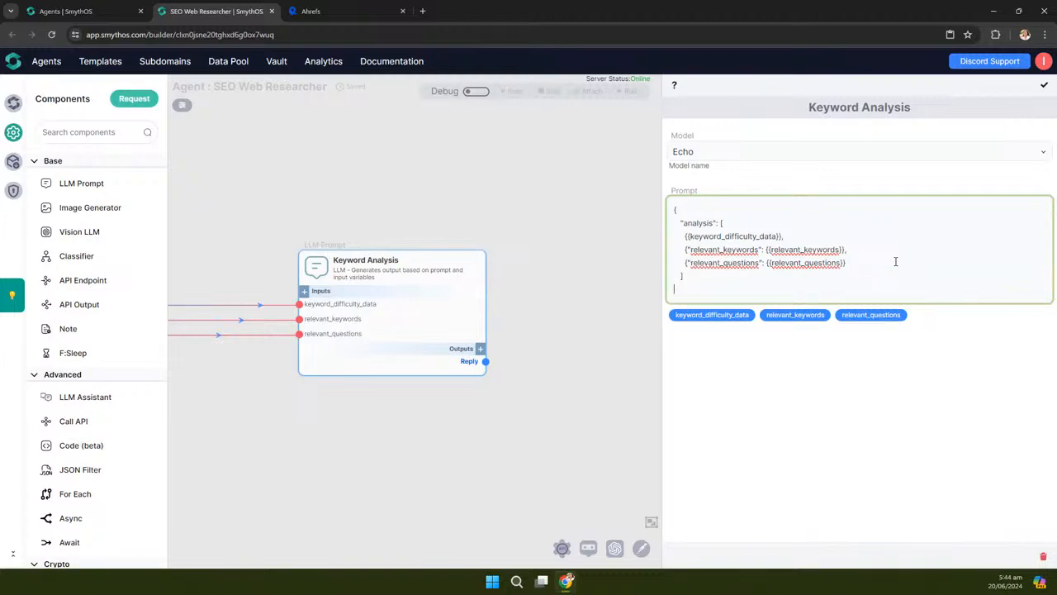
type("}")
Save the Keyword Analysis prompt, then lower the middle-left node and the three lower nodes into line
left_click(1044, 86)
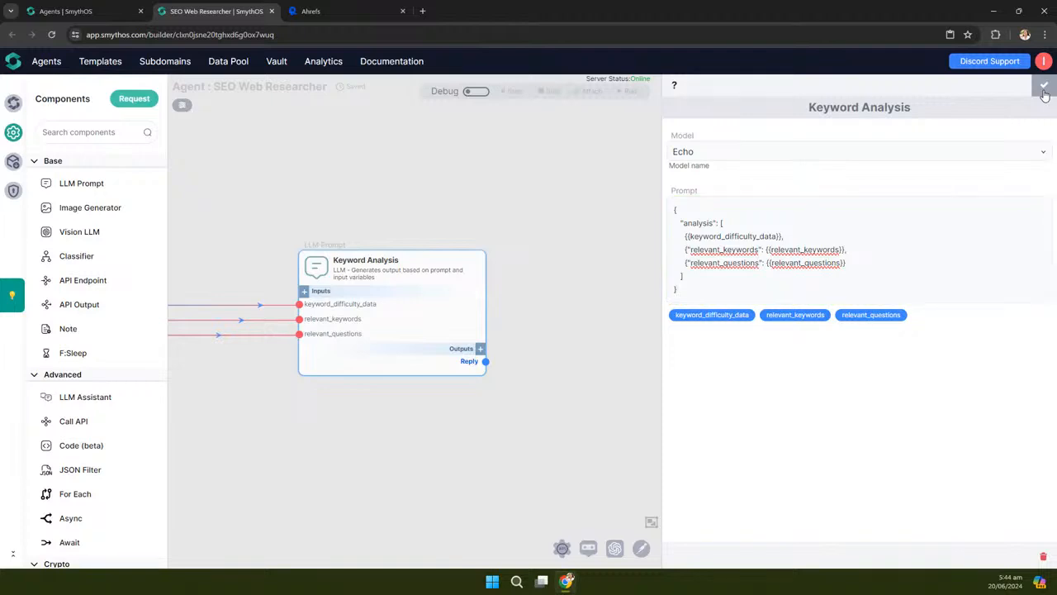
scroll(844, 302, "down", 5)
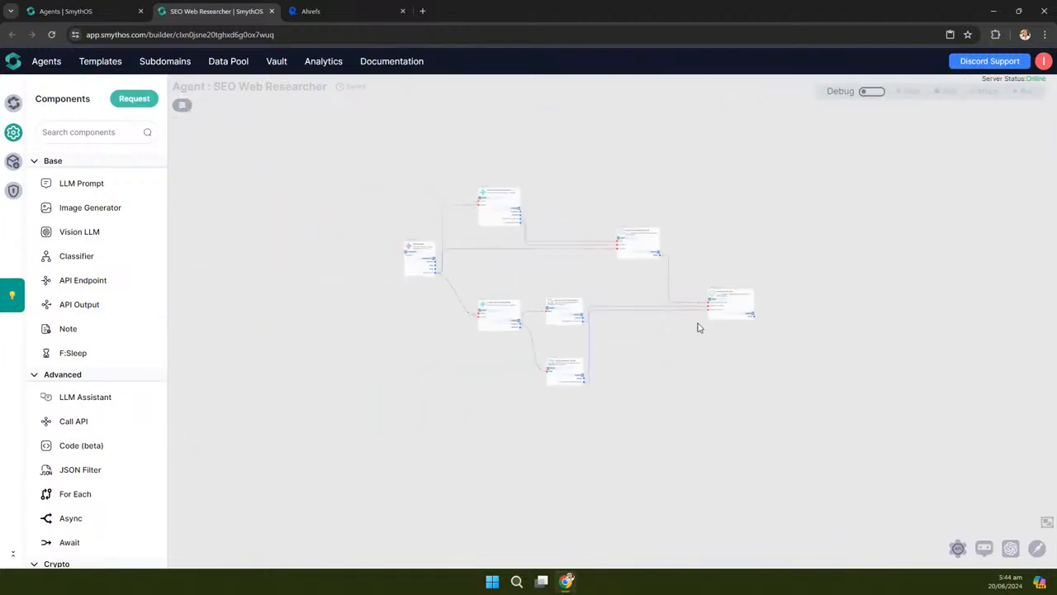
scroll(503, 398, "up", 2)
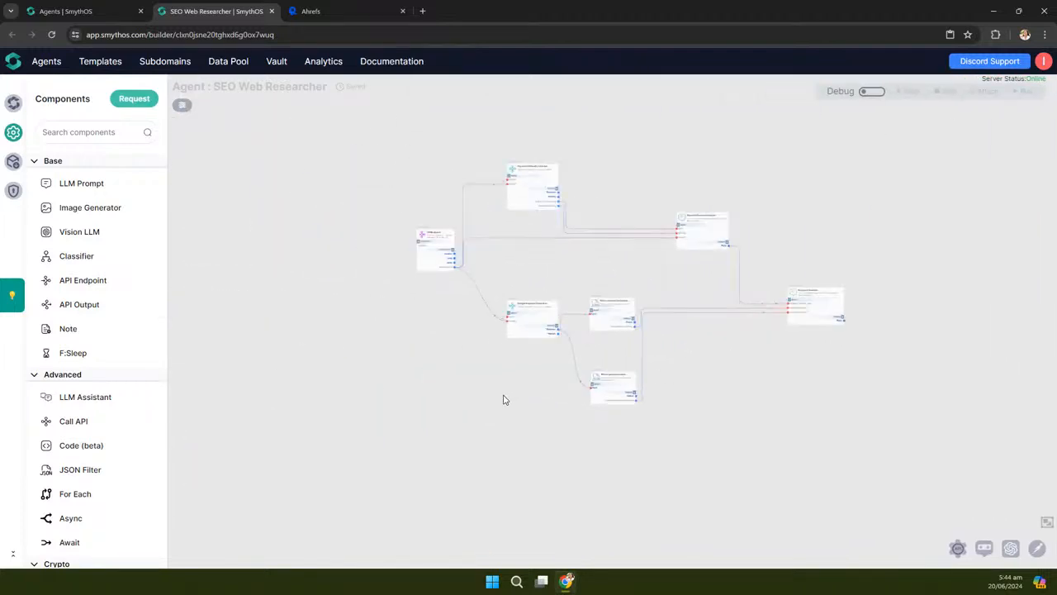
left_click_drag(521, 314, 519, 343)
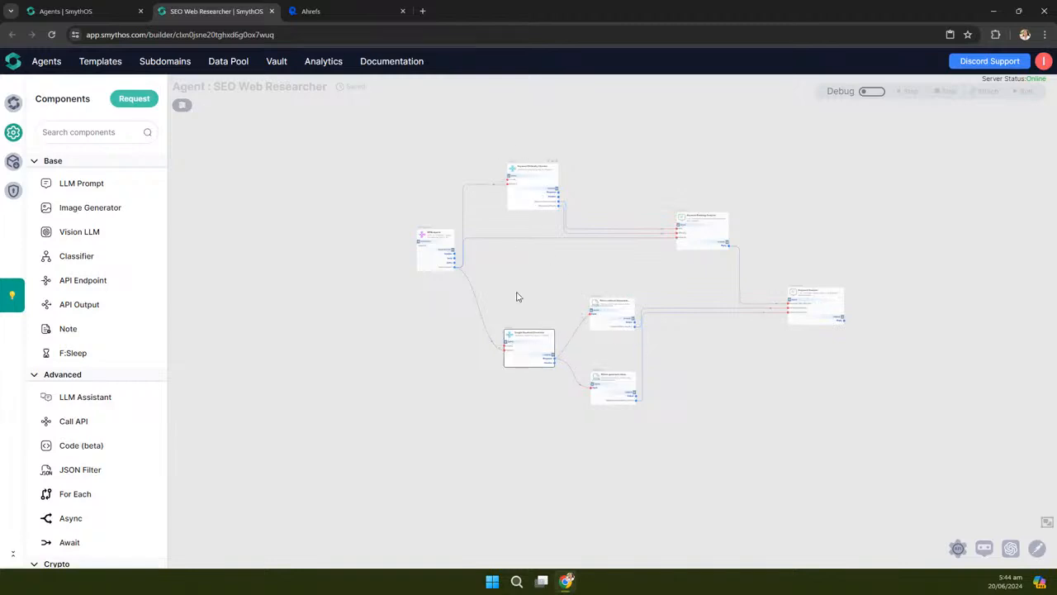
mouse_move(514, 334)
left_mouse_down()
mouse_move(531, 329)
mouse_move(516, 349)
mouse_move(517, 319)
left_mouse_up()
left_click_drag(498, 282, 656, 454)
mouse_move(536, 337)
left_mouse_down()
mouse_move(559, 337)
mouse_move(533, 349)
left_mouse_up()
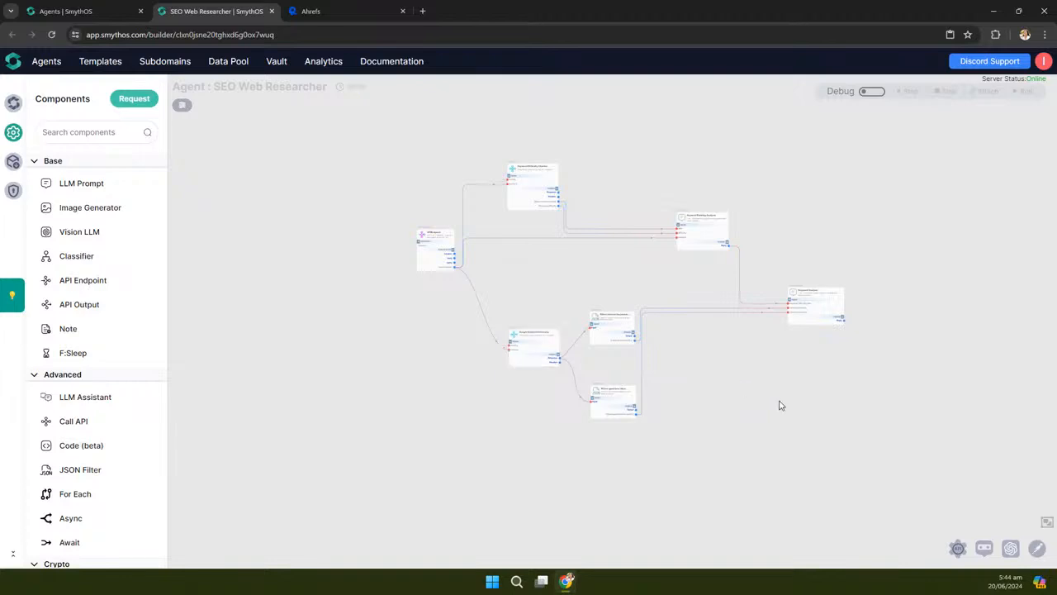
Shift the two middle-right nodes slightly right and recentre the workflow on the canvas
scroll(727, 388, "up", 1)
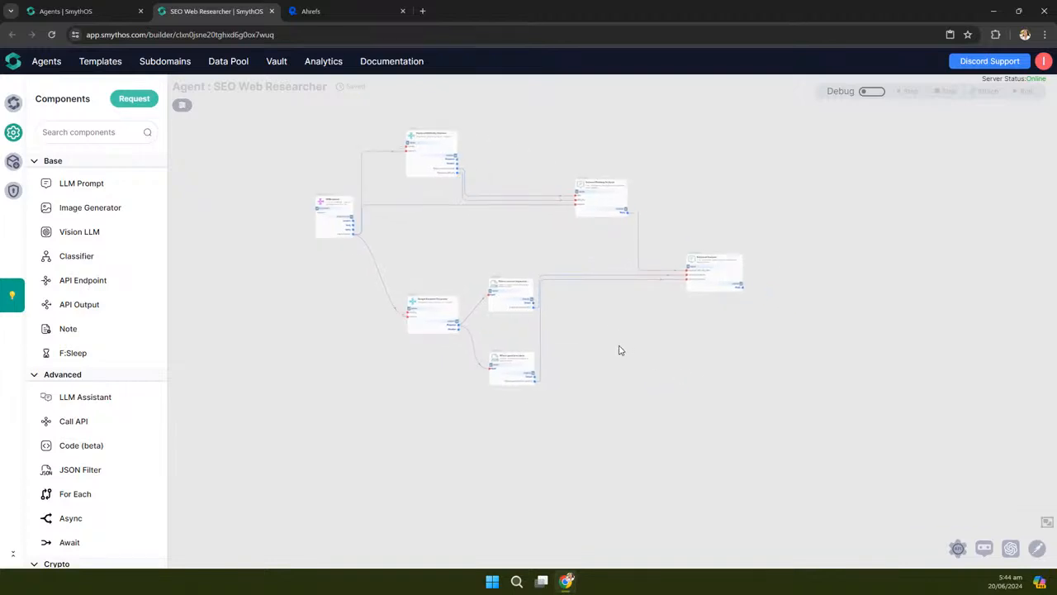
scroll(578, 326, "up", 1)
left_click_drag(453, 245, 563, 441)
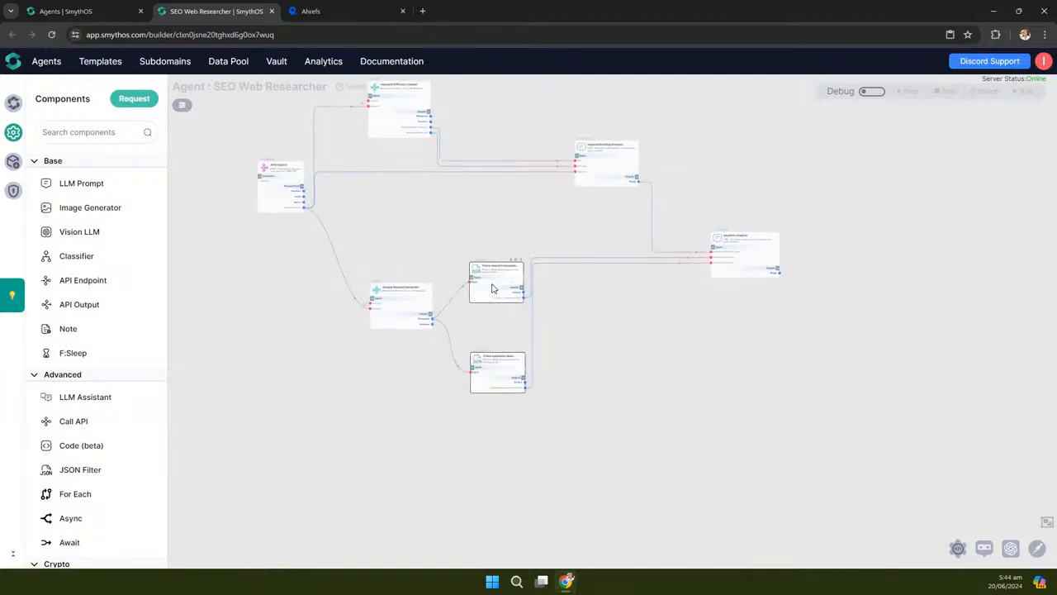
left_click_drag(489, 286, 501, 286)
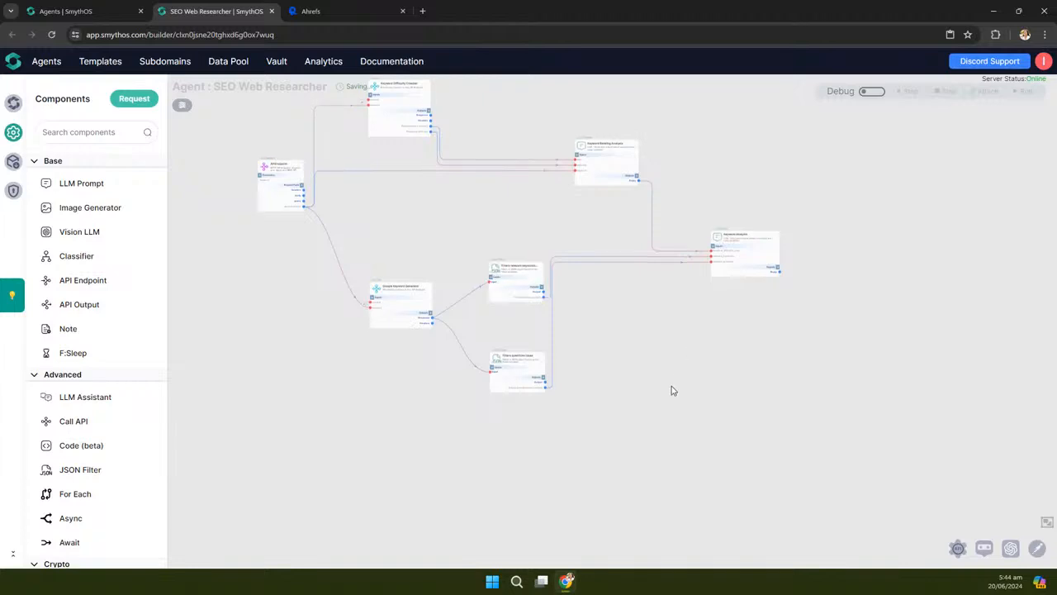
scroll(670, 393, "down", 1)
left_click_drag(693, 356, 679, 383)
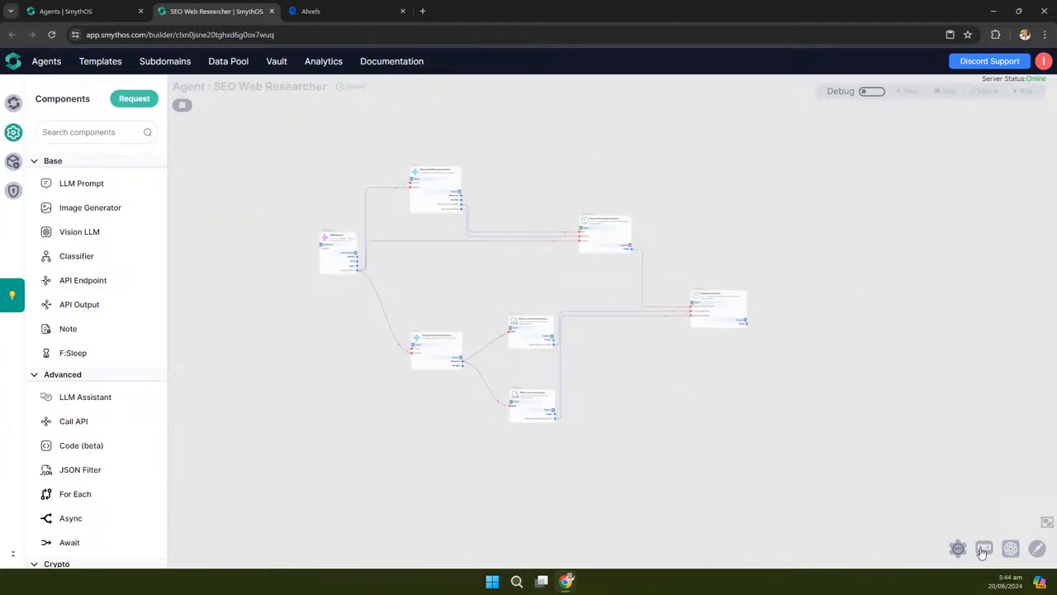
Paste Behavior instructions to always call analyze_keyword, reword item 2 to 'the first tasks', and save
left_click(13, 104)
left_click(68, 200)
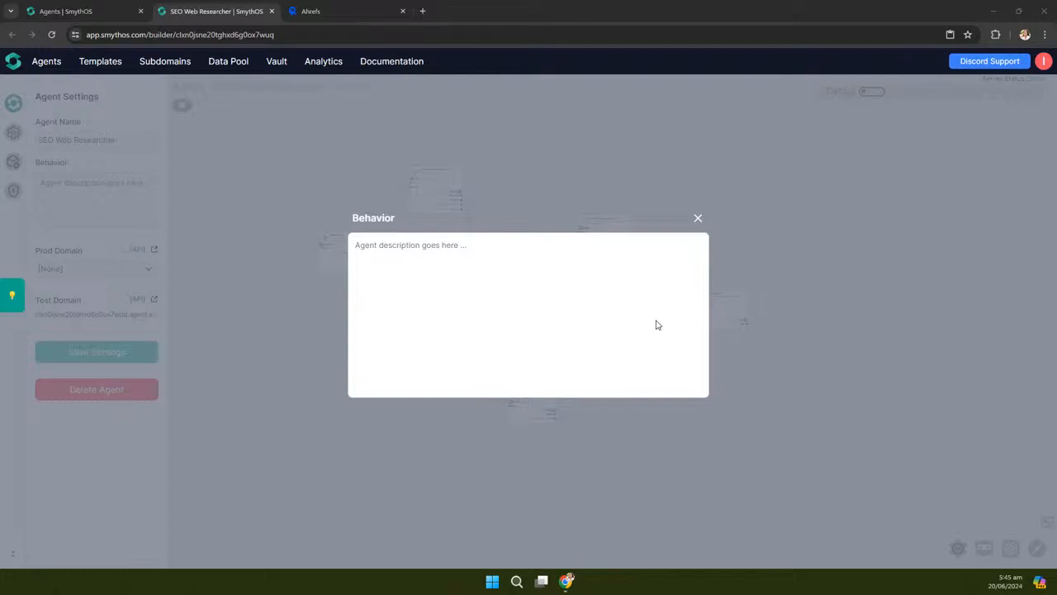
left_click(403, 246)
type("Instructions:  1. Always call the analyze_keyword endpoint for any request to check a keyword for difficulty, get related questions, or get relevant keywords. 2. Politely decline any requests not related to checking keyword difficulty. 3. Return output as is. Always return the complete list of top 10 ranking pages, top 20 relevant keywords, and top 20 related questions as is.")
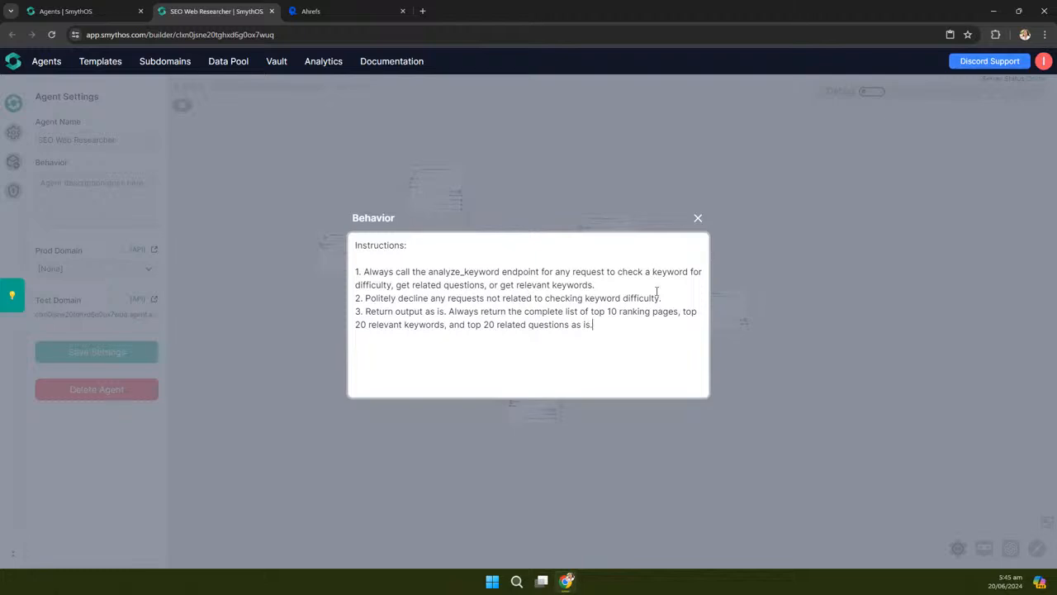
left_click_drag(660, 299, 539, 298)
type("the ")
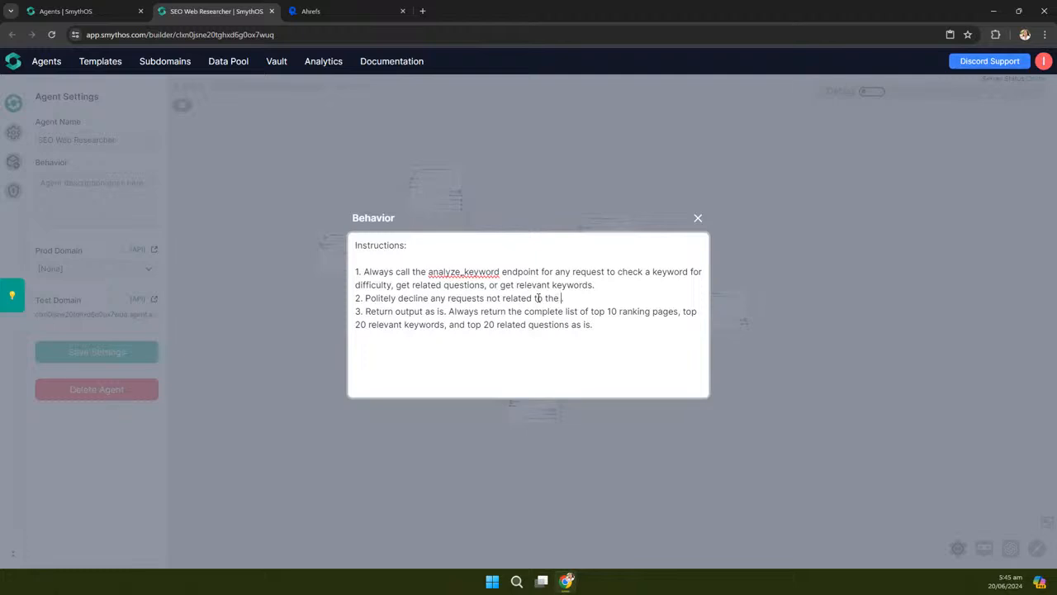
type("first tasks.")
left_click(698, 218)
left_click(105, 362)
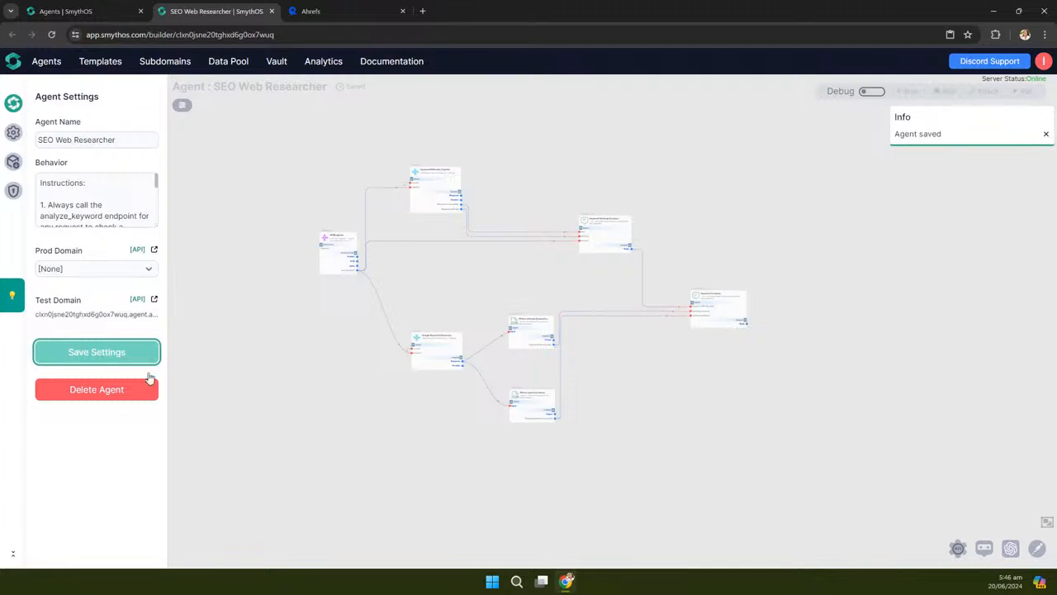
Turn on debug mode, open the test chat and frame the canvas so all nodes show
left_click_drag(727, 424, 685, 424)
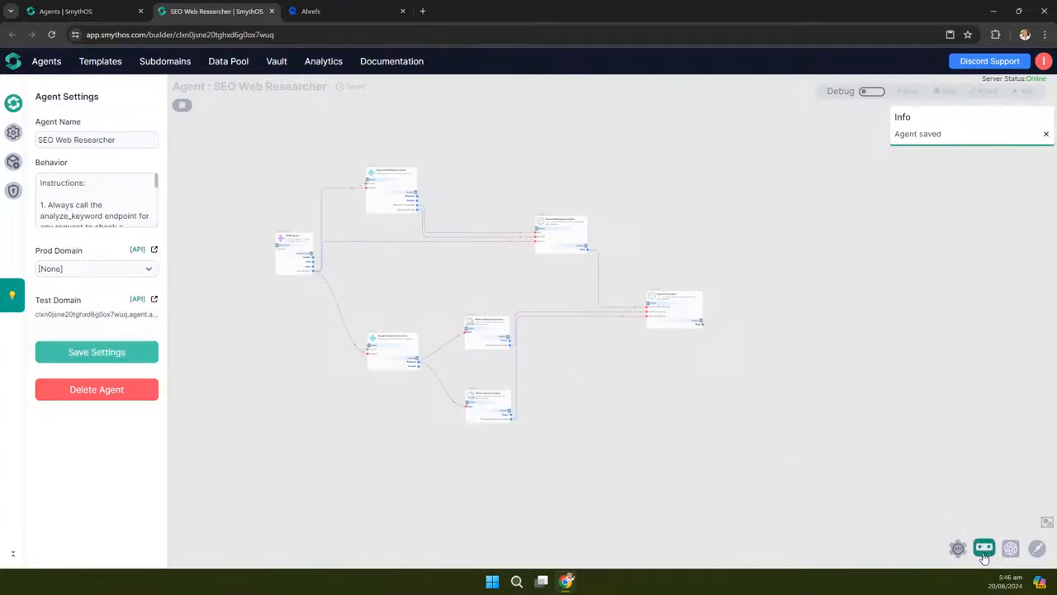
left_click(870, 91)
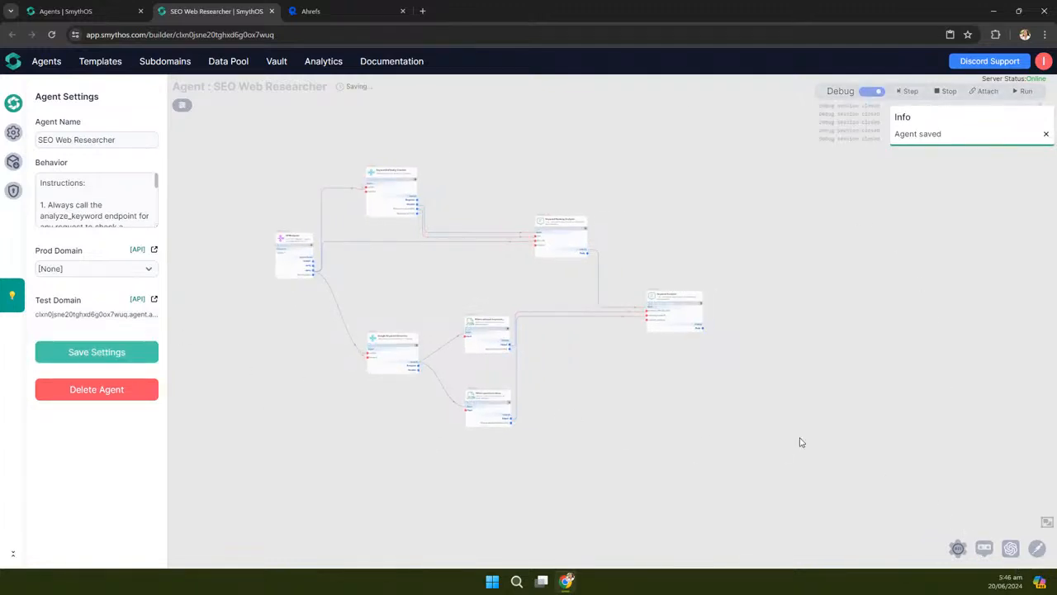
left_click(984, 548)
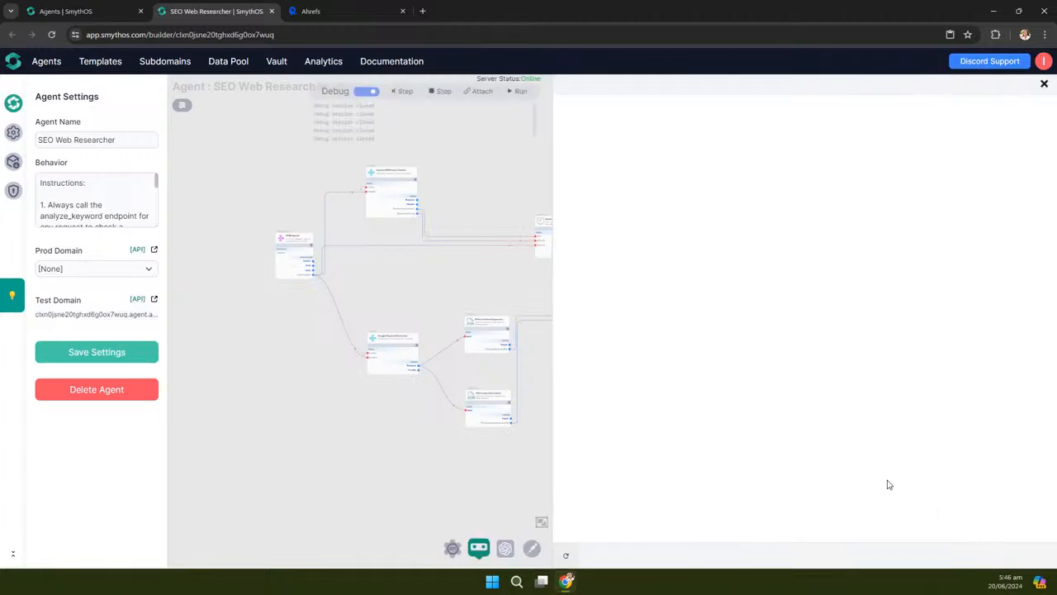
left_click(11, 134)
left_click(12, 133)
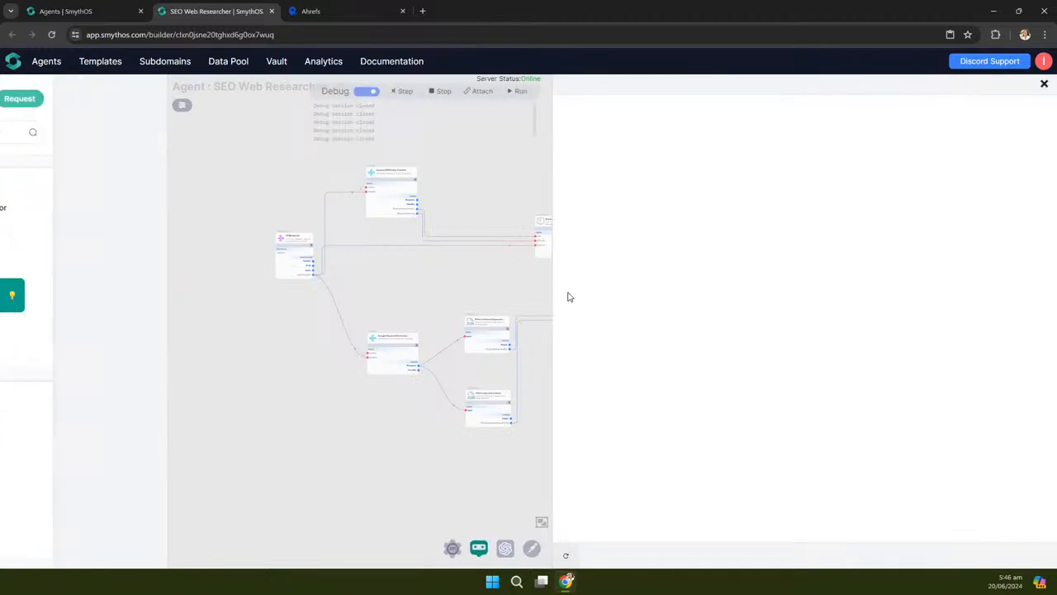
left_click_drag(552, 269, 659, 266)
scroll(208, 278, "up", 5)
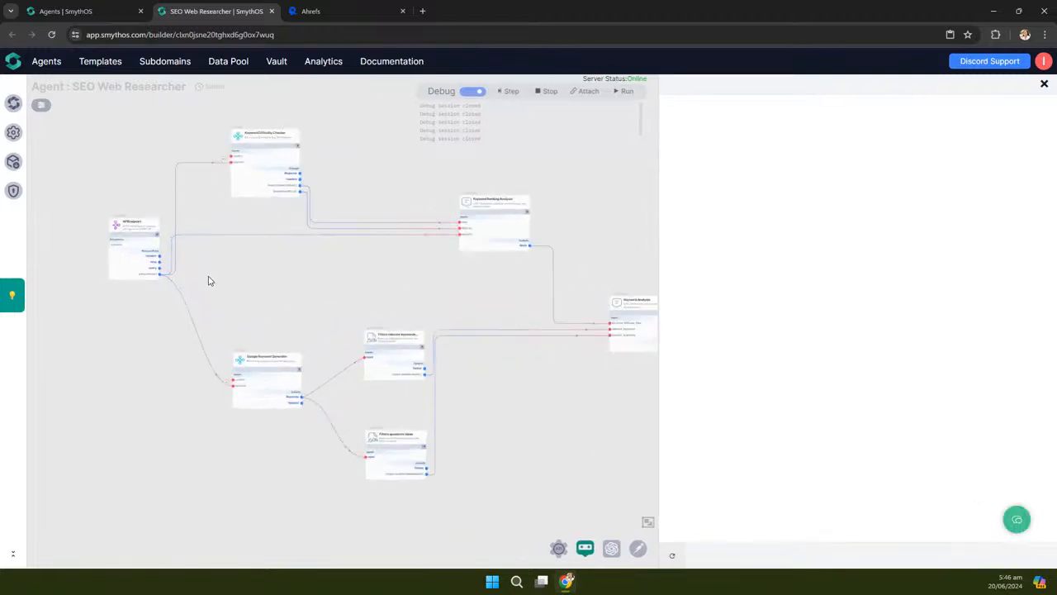
left_click_drag(420, 338, 300, 233)
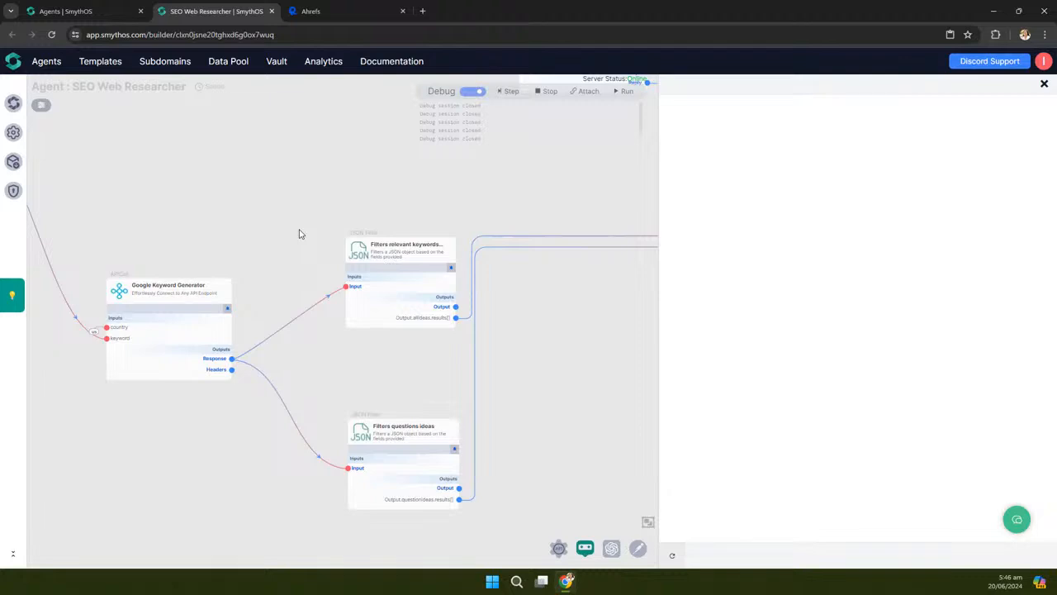
scroll(229, 388, "down", 4)
left_click_drag(379, 354, 408, 315)
Open the assistant chat and type 'Analyze the keyword: Ai agent'
left_click(1016, 518)
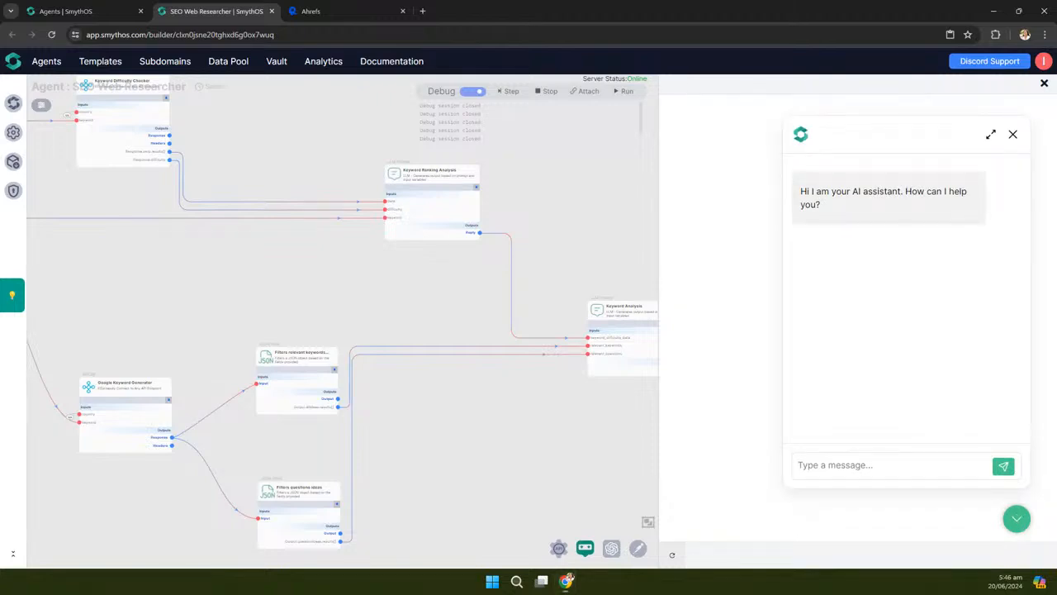
left_click(839, 464)
type("Analyze the keyword: Ai agent")
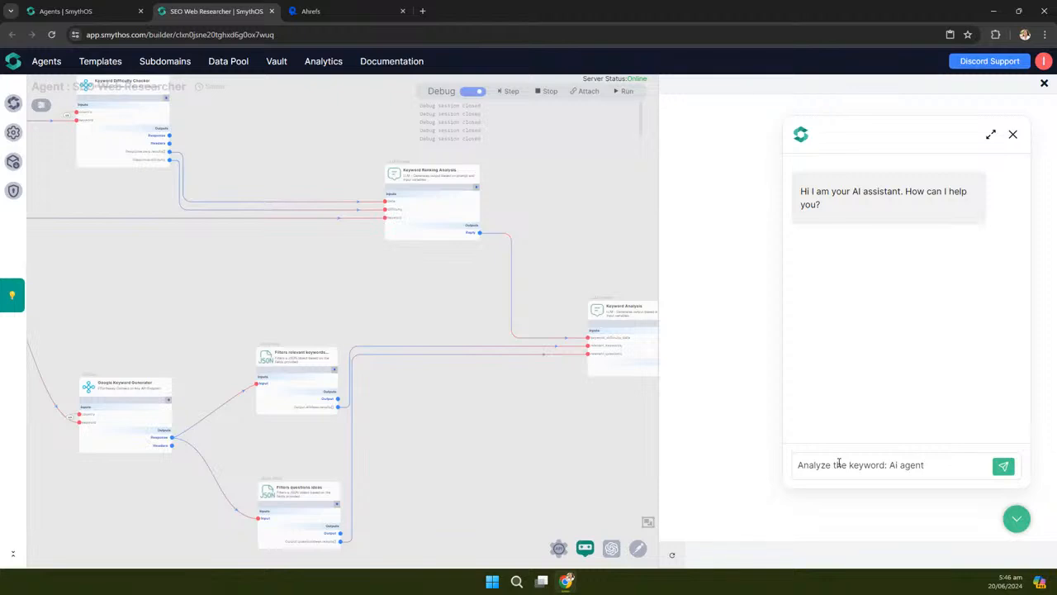
Correct 'Ai' to 'AI' and send the keyword analysis request to the agent
key("BackSpace")
type("I")
left_click(1003, 465)
left_click(991, 134)
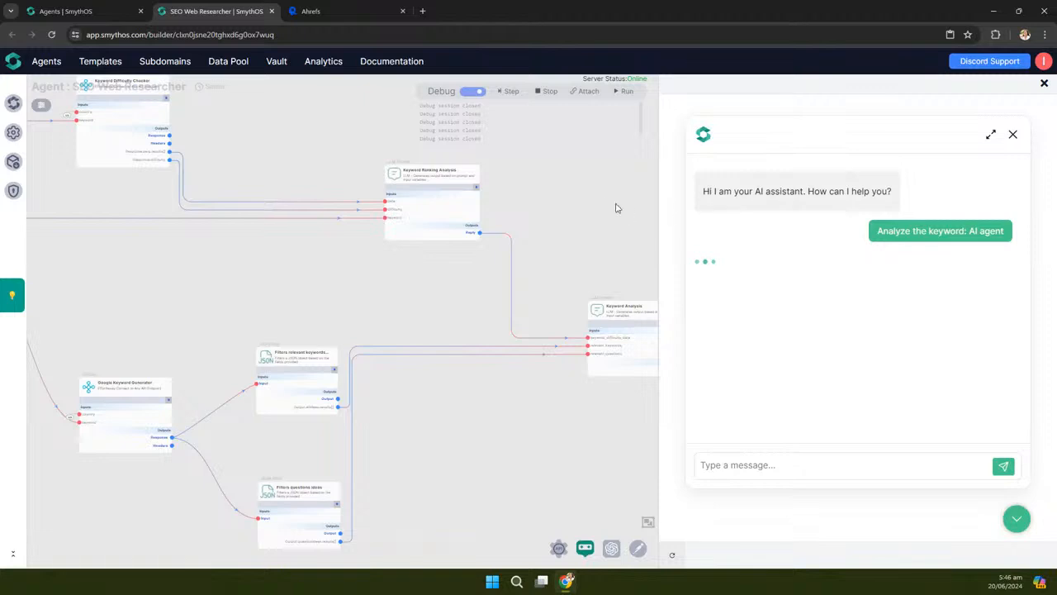
scroll(559, 210, "down", 5)
left_click_drag(533, 388, 477, 421)
scroll(350, 289, "up", 2)
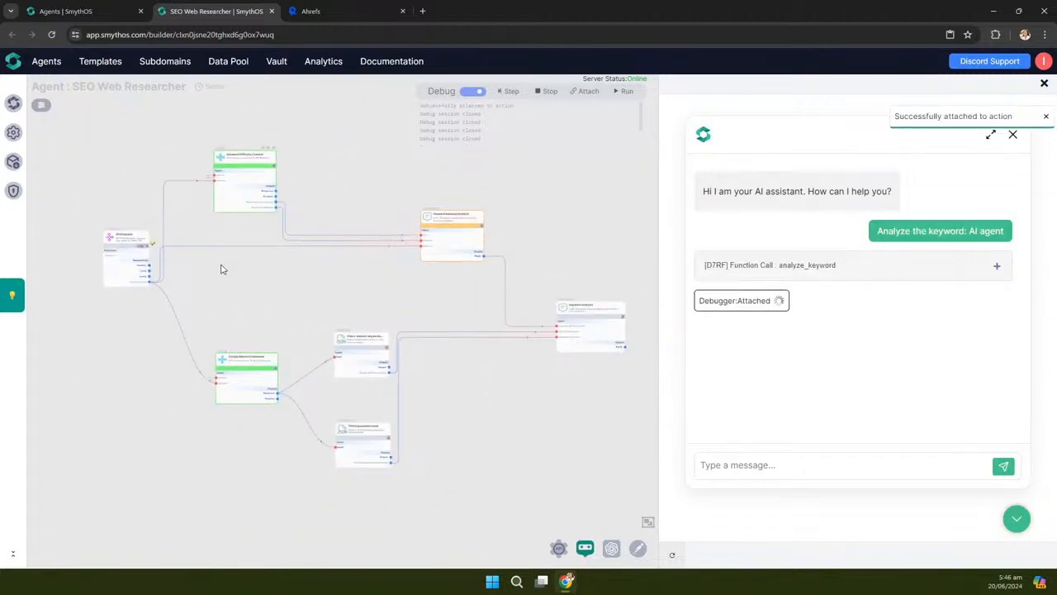
Run the workflow in the debugger until every node finishes and the chat returns the analysis
left_click(624, 93)
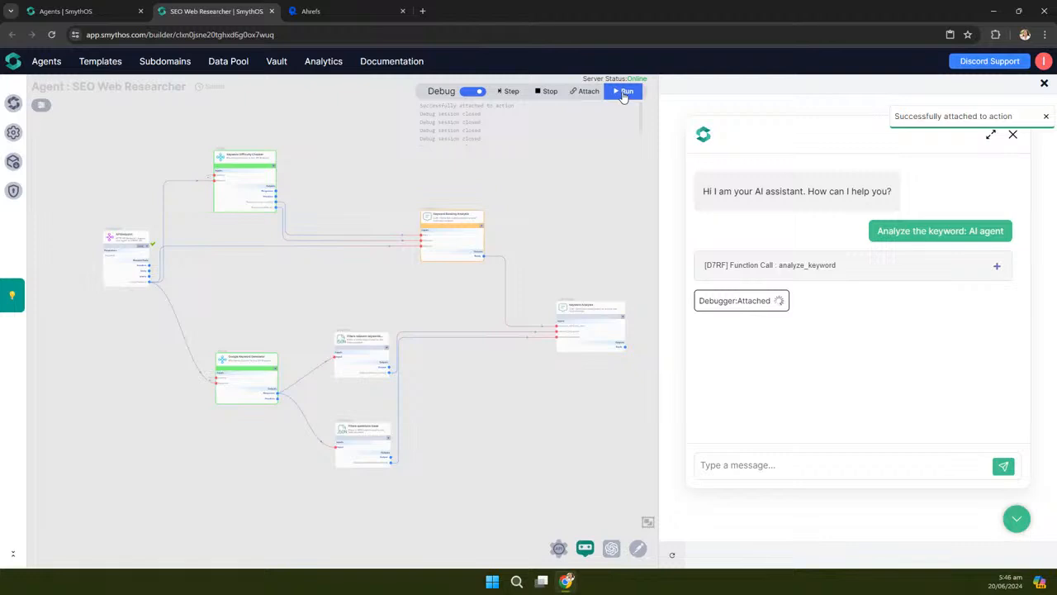
left_click_drag(618, 215, 598, 213)
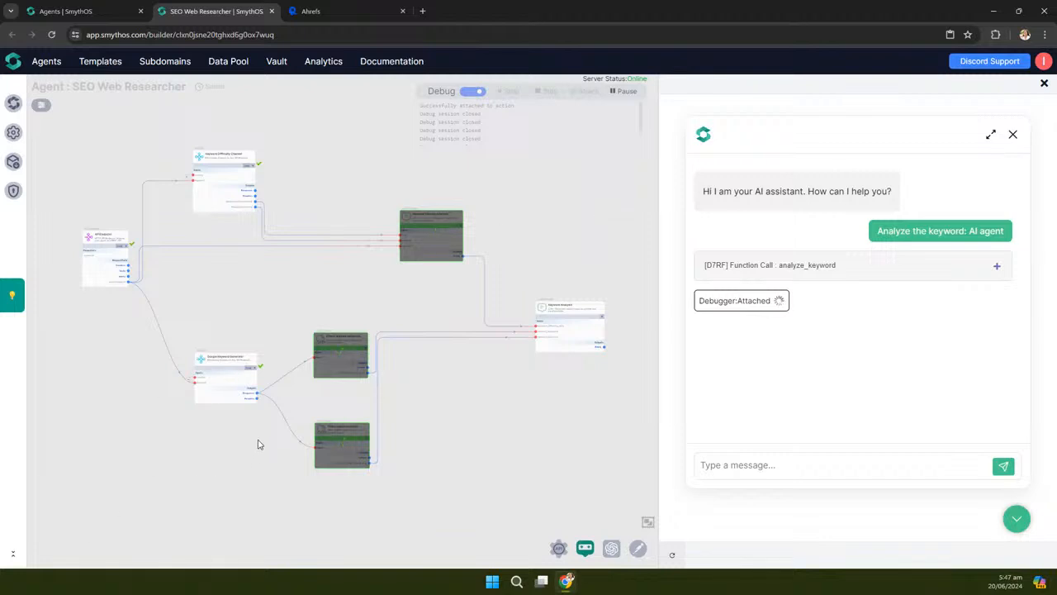
scroll(258, 445, "up", 4)
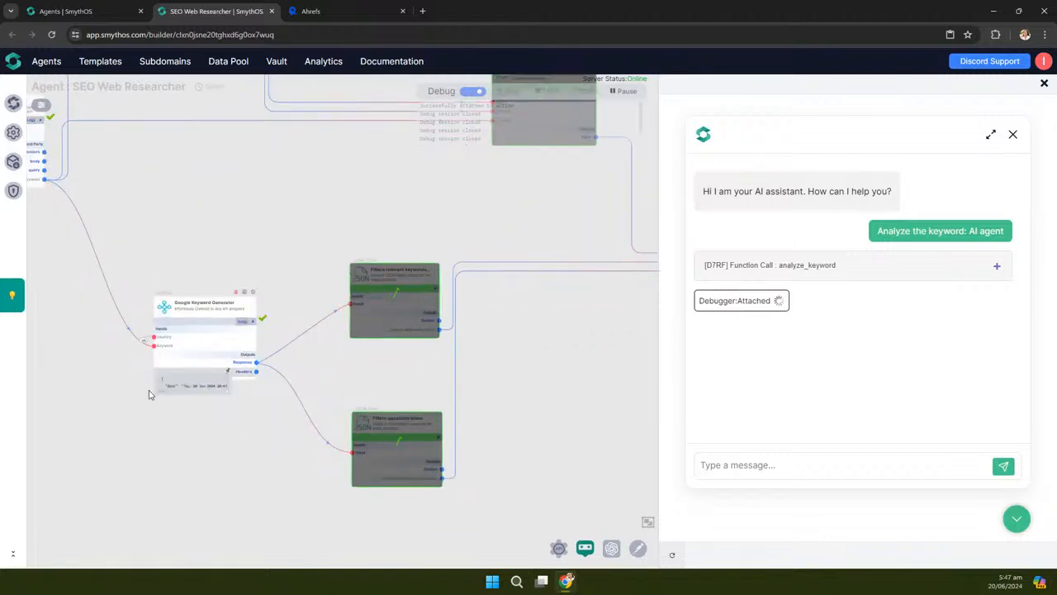
scroll(160, 455, "down", 3)
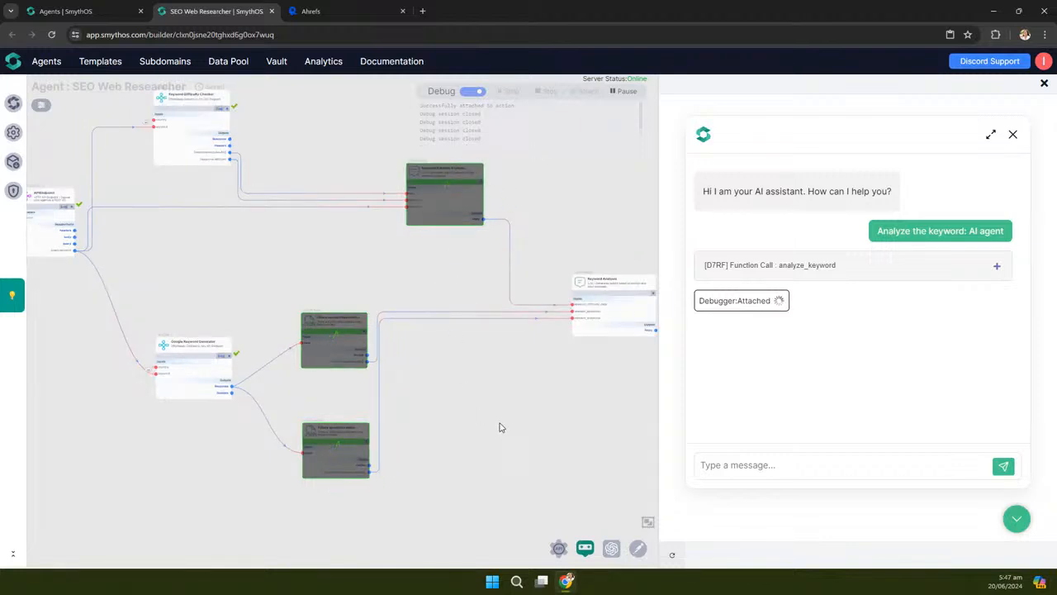
left_click_drag(533, 410, 471, 410)
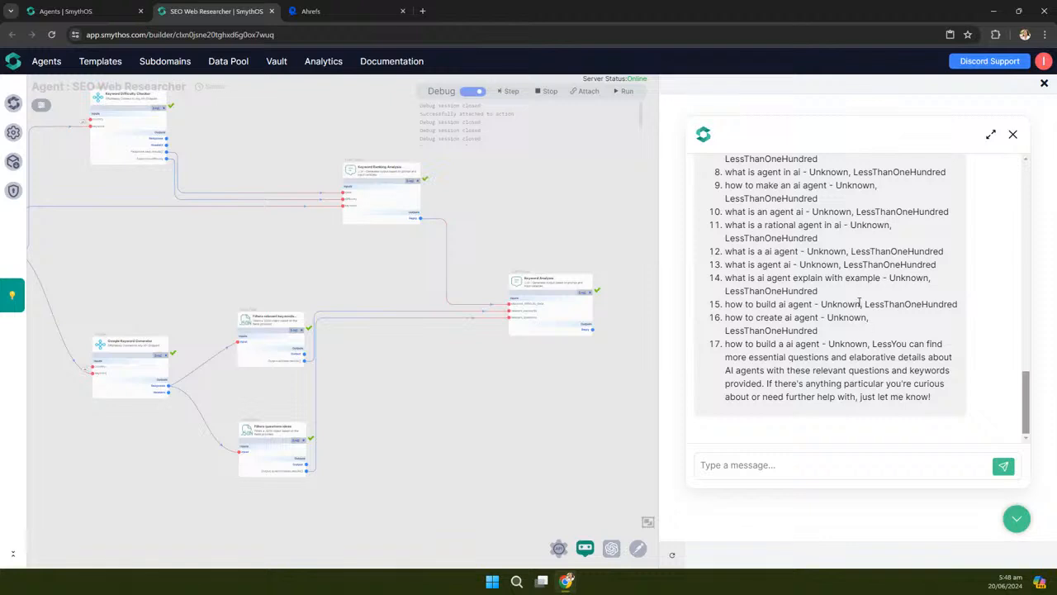
scroll(262, 507, "up", 5)
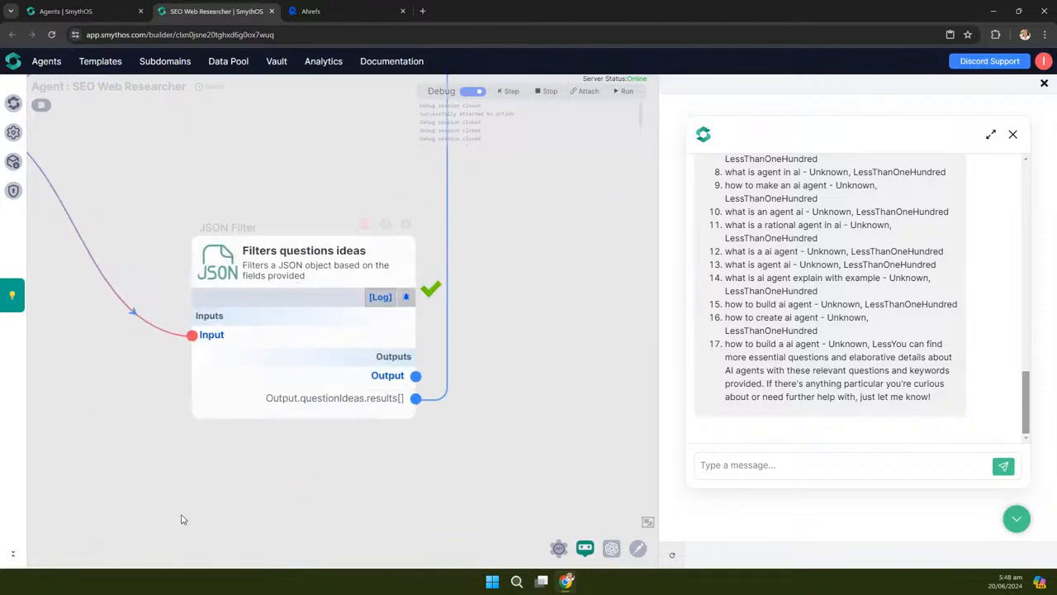
scroll(266, 465, "down", 3)
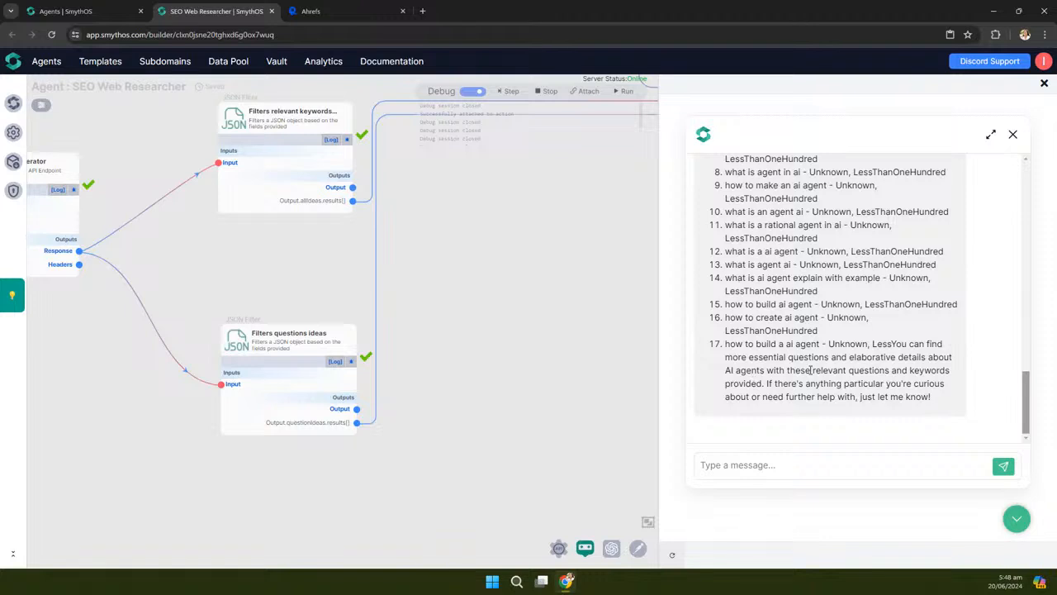
mouse_move(299, 429)
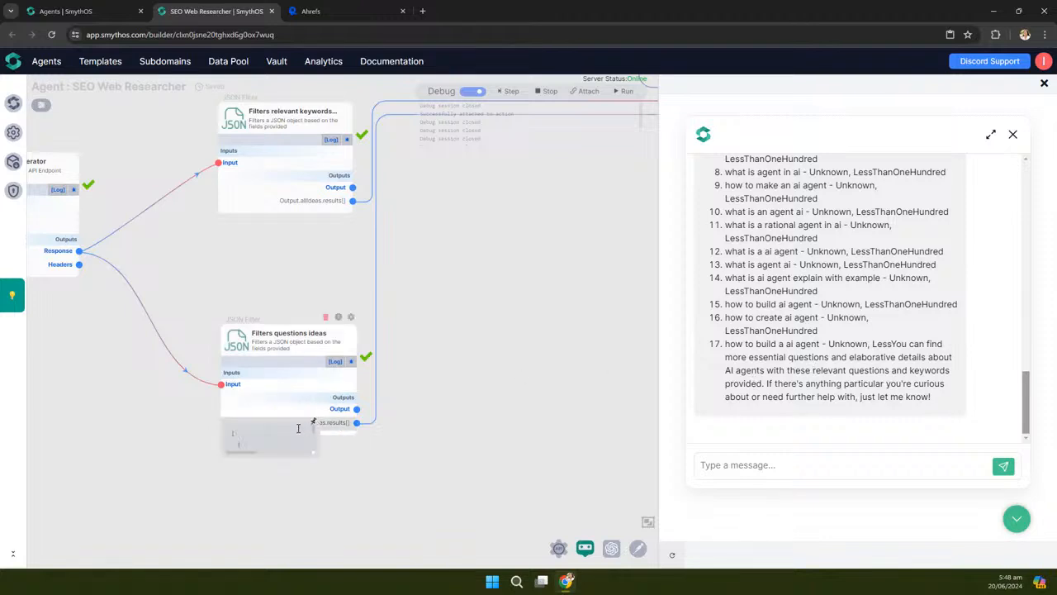
left_click_drag(317, 454, 495, 506)
scroll(560, 400, "down", 1)
scroll(561, 399, "down", 2)
left_click_drag(493, 313, 513, 464)
scroll(297, 298, "down", 10)
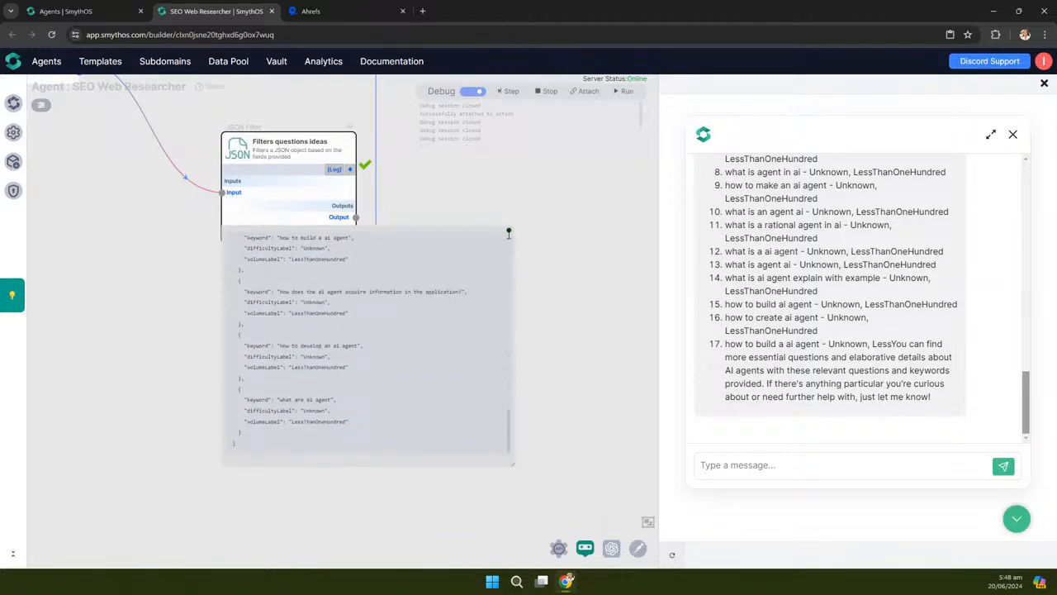
left_click(509, 230)
scroll(510, 327, "down", 5)
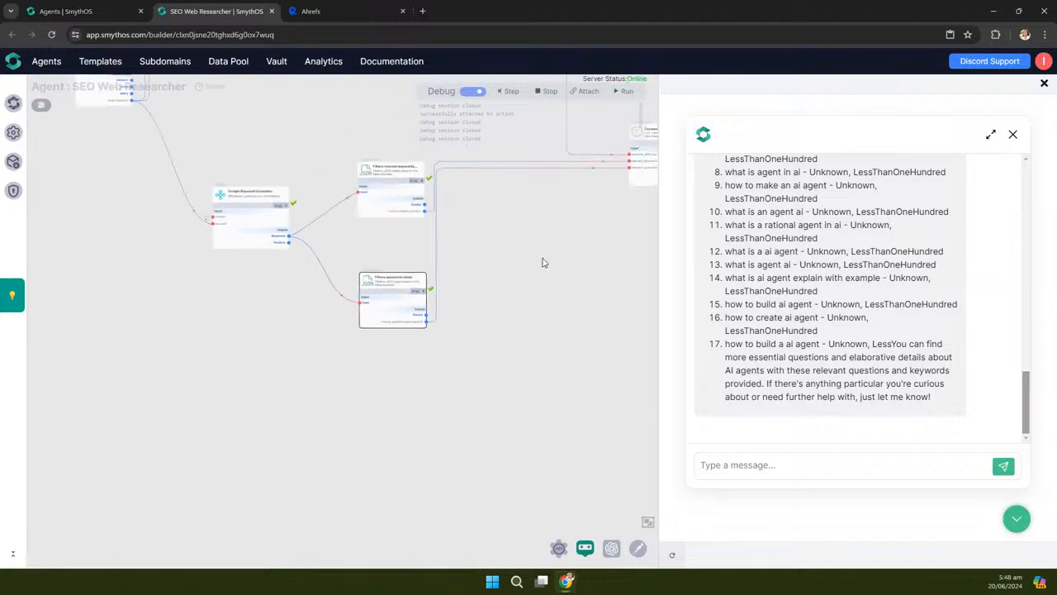
left_click_drag(493, 323, 500, 471)
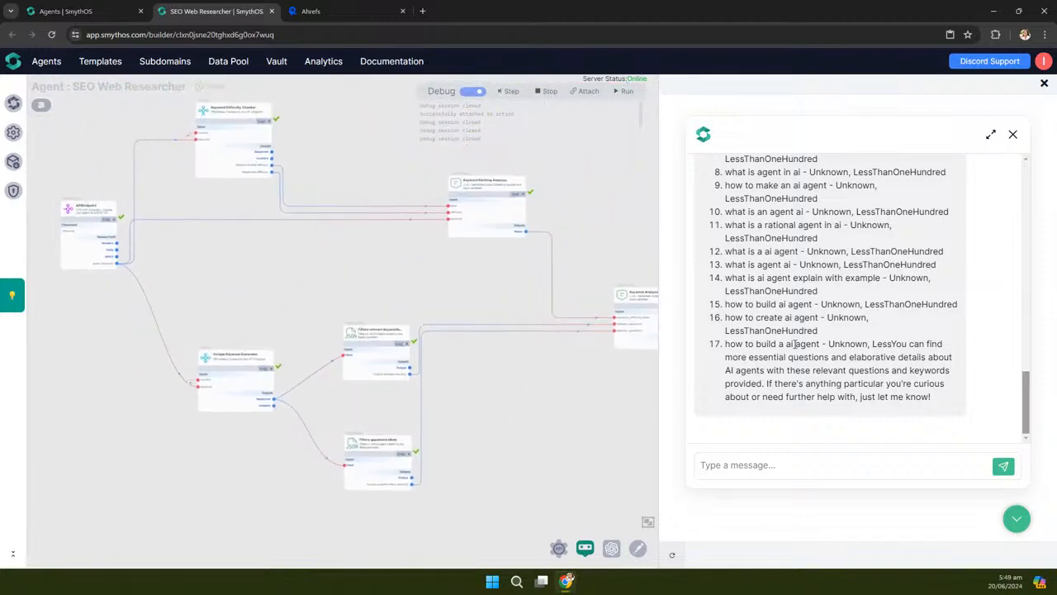
scroll(819, 296, "up", 15)
scroll(819, 296, "down", 5)
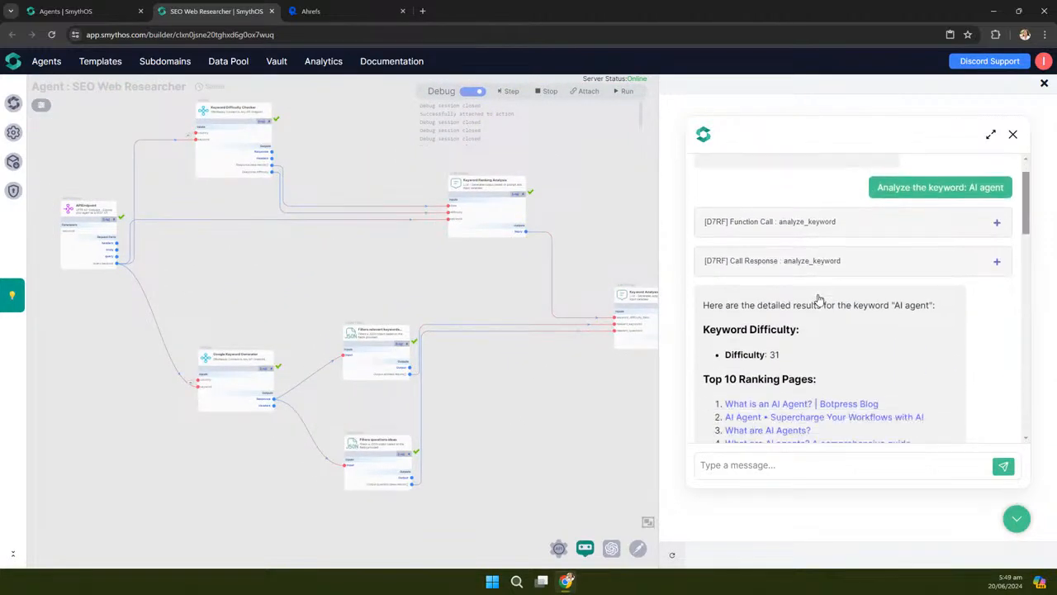
left_click_drag(588, 199, 593, 288)
scroll(485, 287, "up", 5)
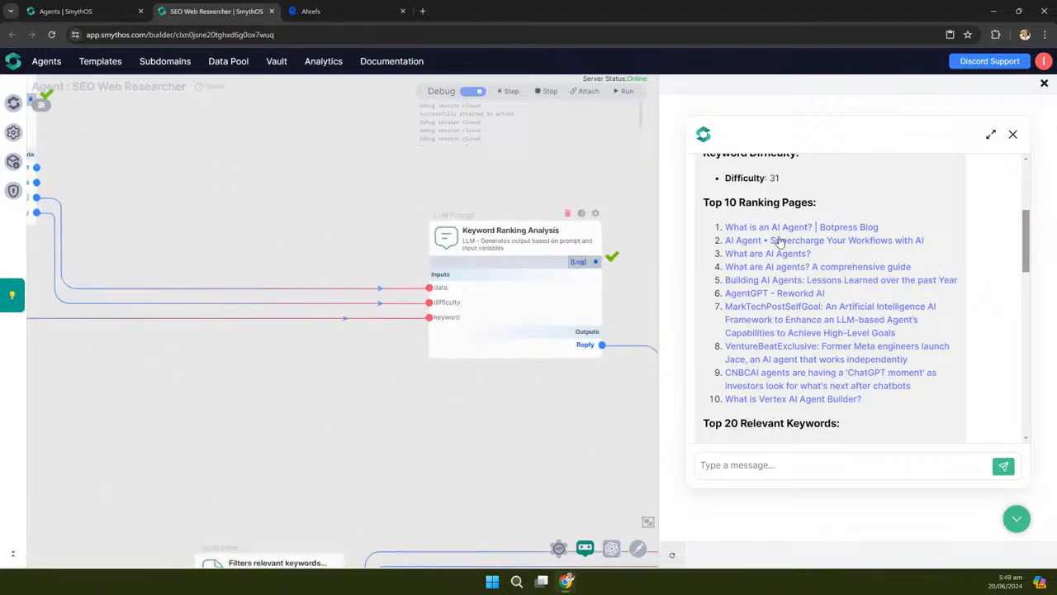
scroll(748, 231, "up", 3)
scroll(487, 349, "up", 3)
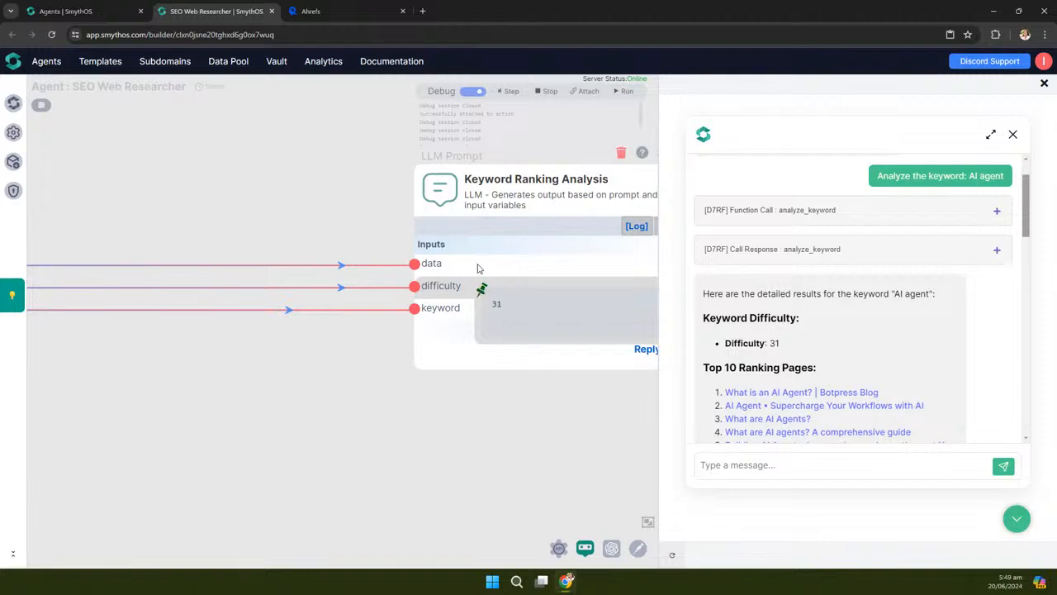
mouse_move(482, 265)
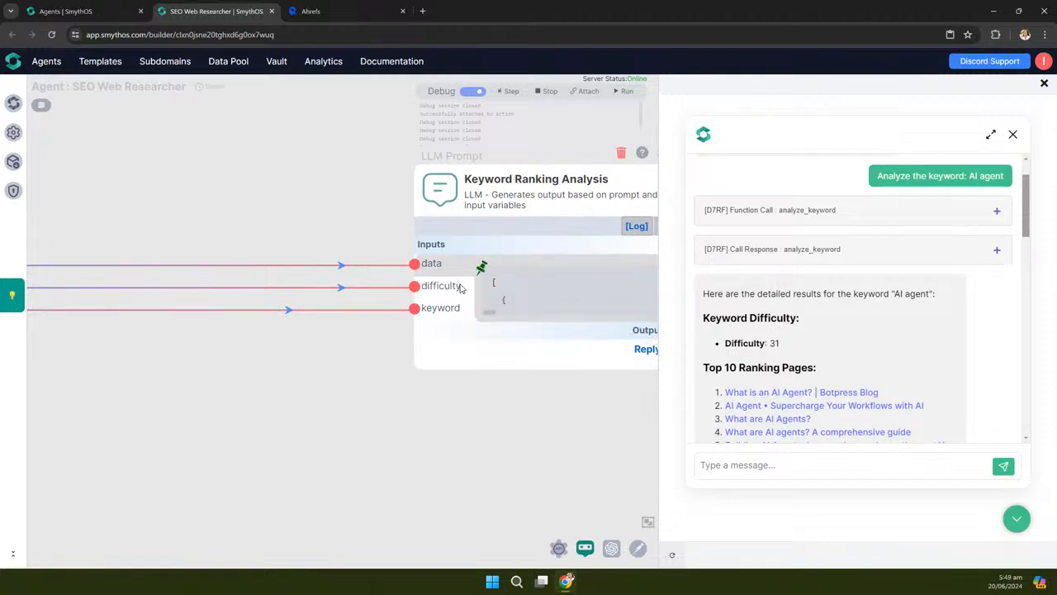
scroll(882, 371, "down", 2)
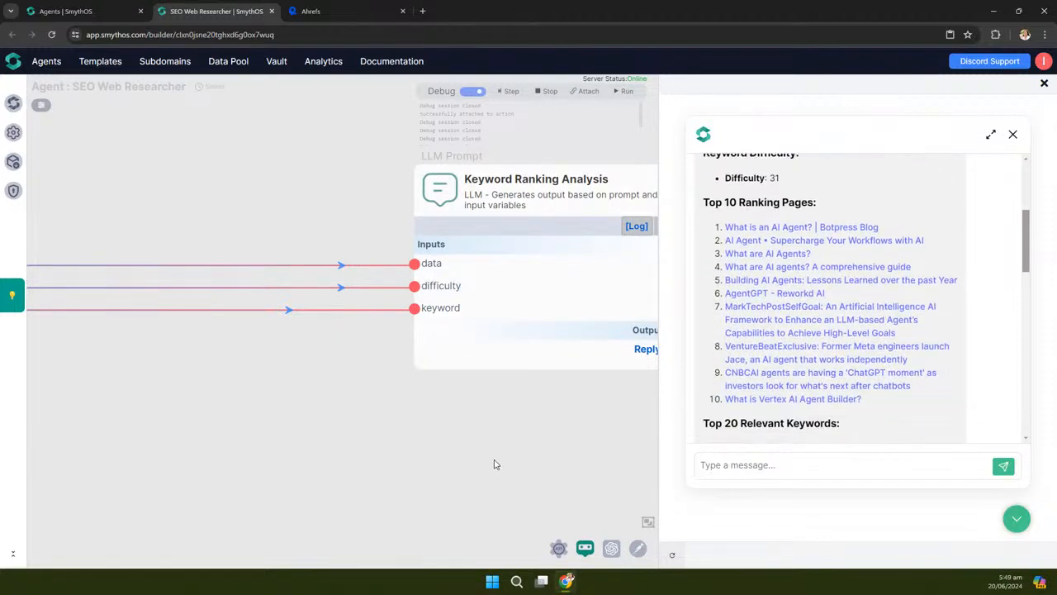
left_click_drag(349, 372, 114, 265)
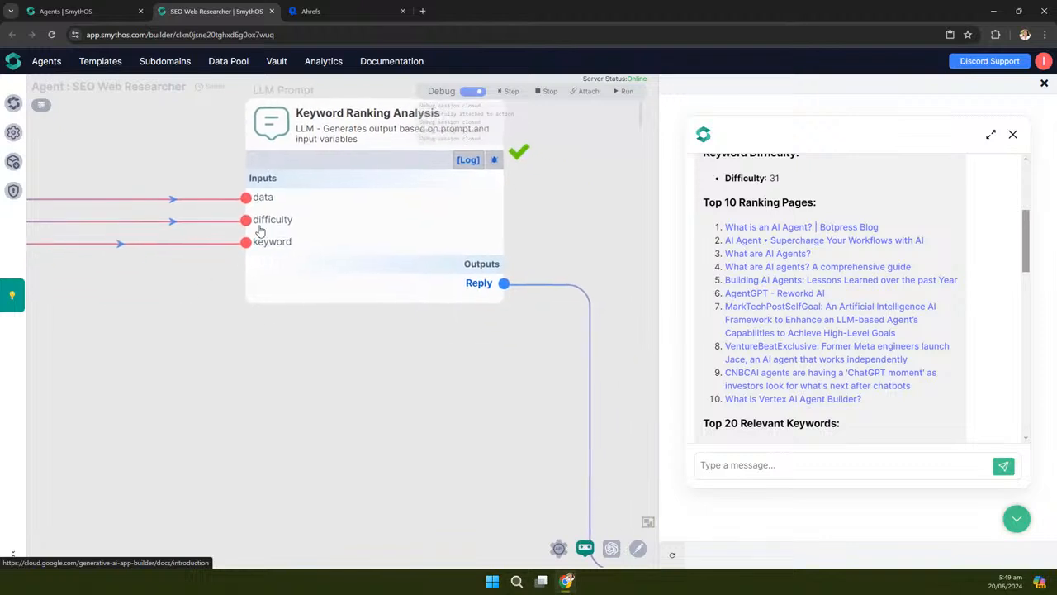
left_click(314, 199)
mouse_move(298, 257)
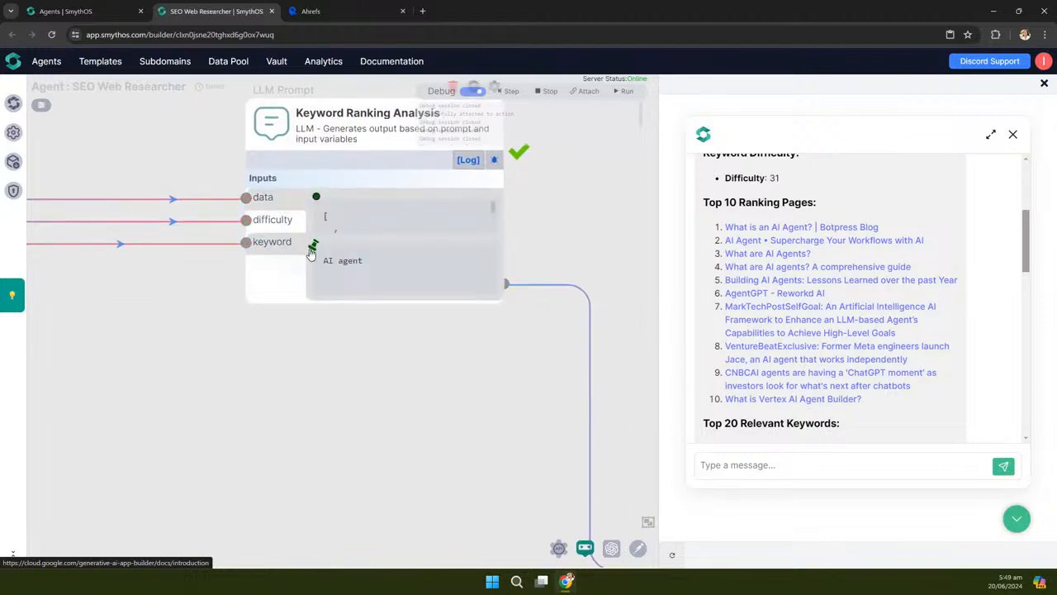
left_click_drag(310, 246, 198, 435)
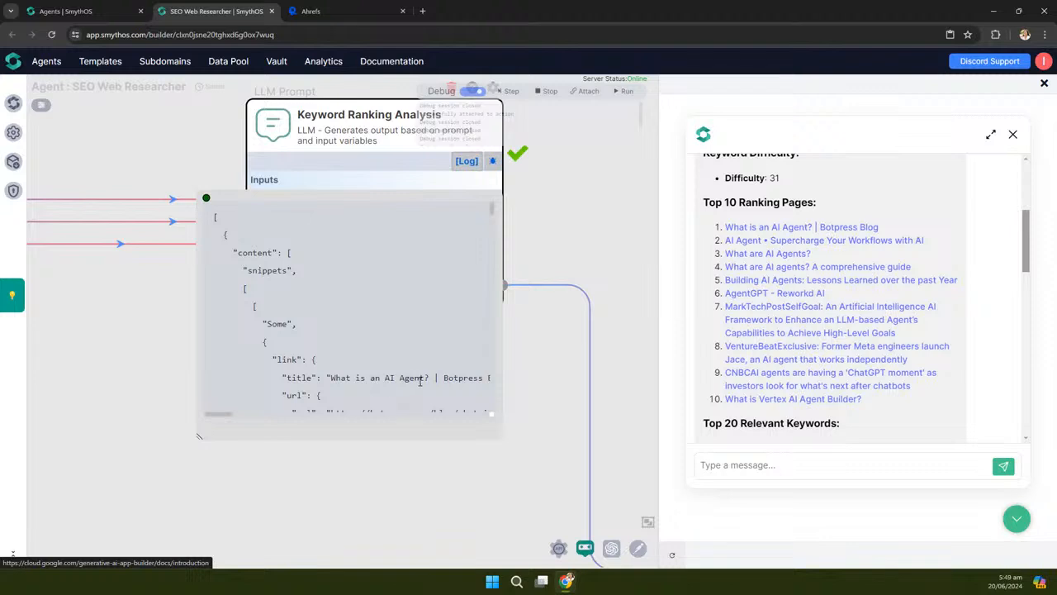
scroll(397, 393, "down", 5)
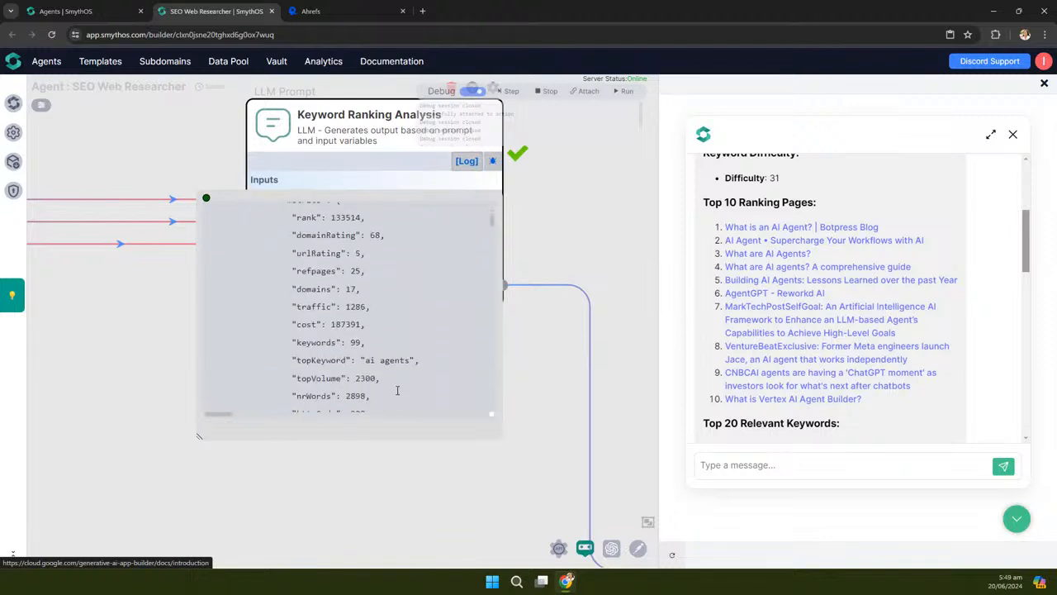
scroll(398, 384, "down", 10)
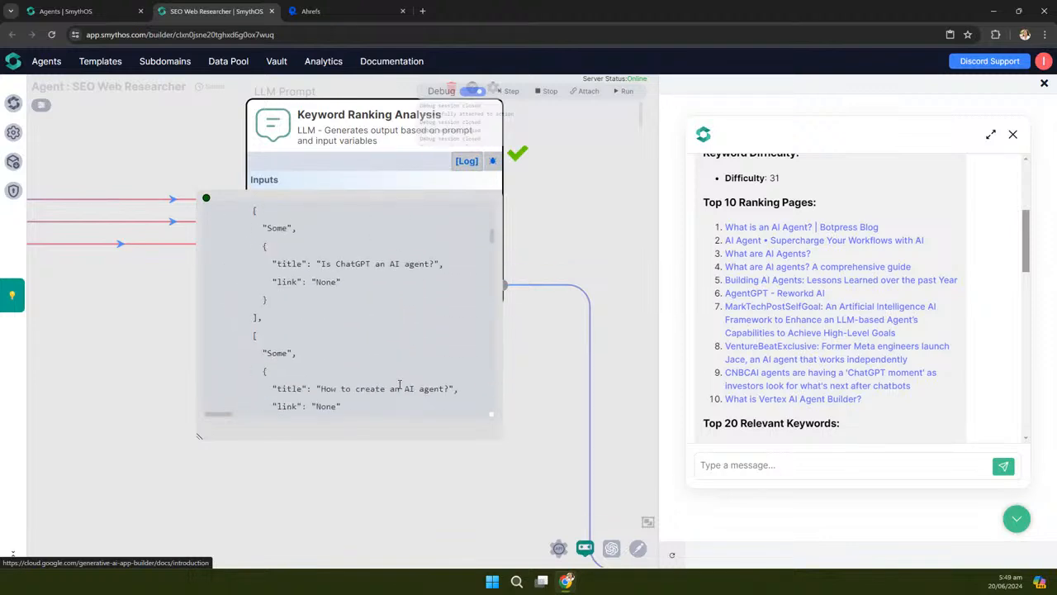
scroll(399, 383, "down", 6)
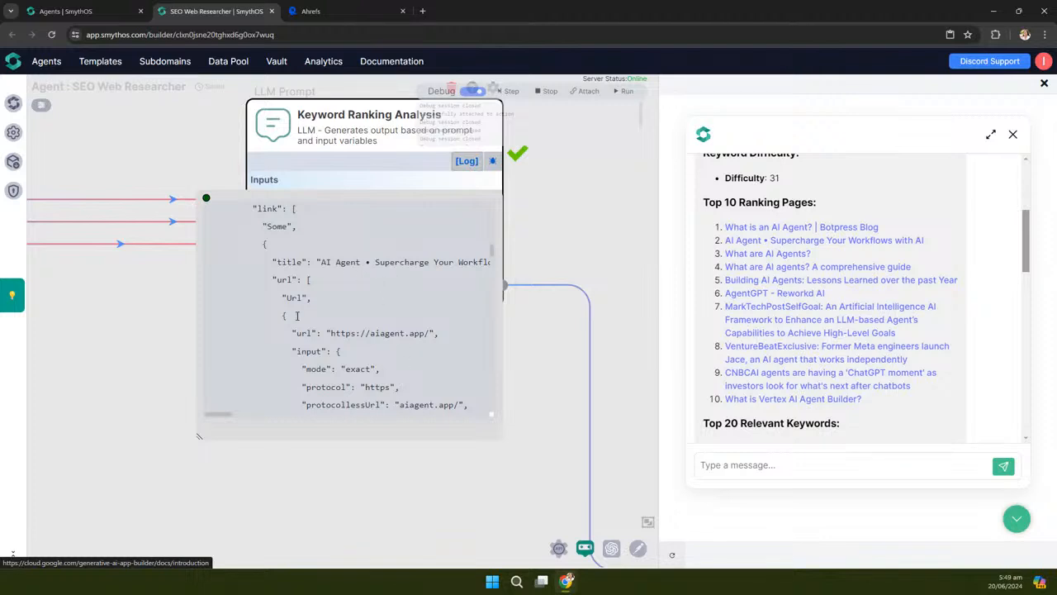
scroll(367, 330, "down", 10)
scroll(367, 330, "down", 10)
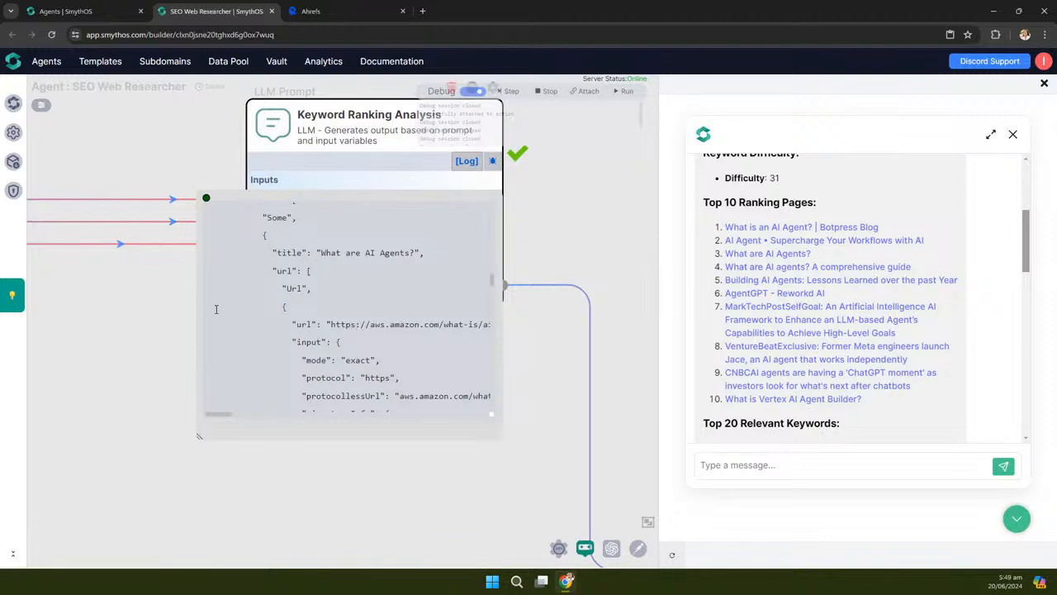
left_click(207, 199)
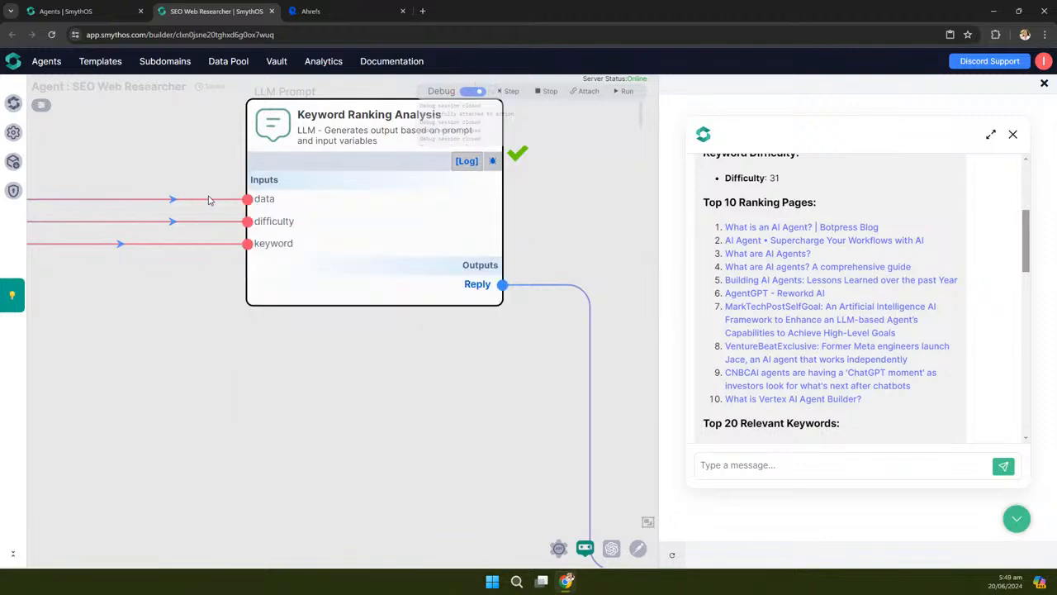
mouse_move(305, 250)
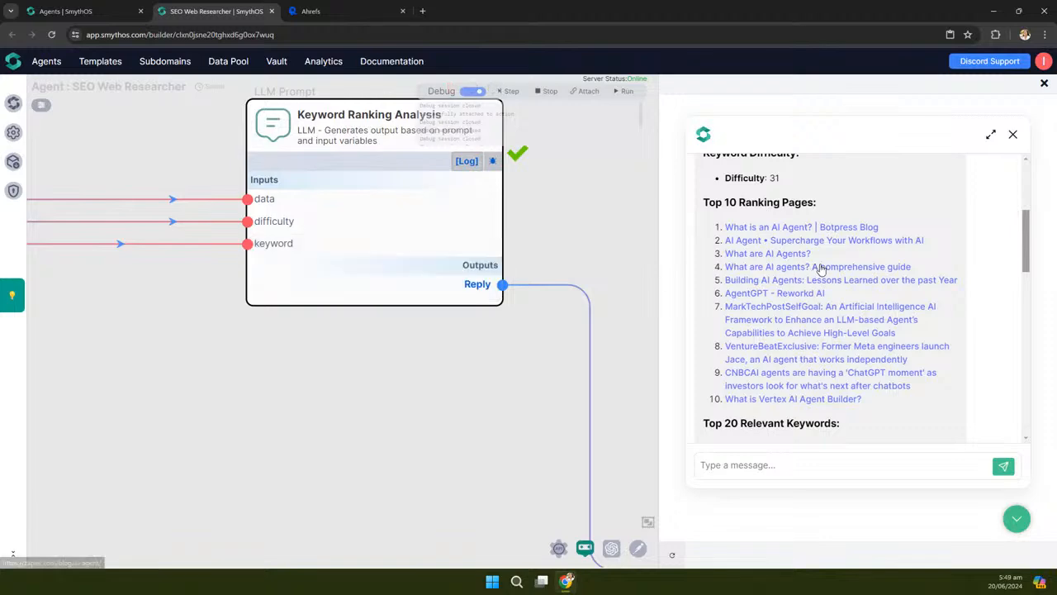
scroll(828, 254, "up", 3)
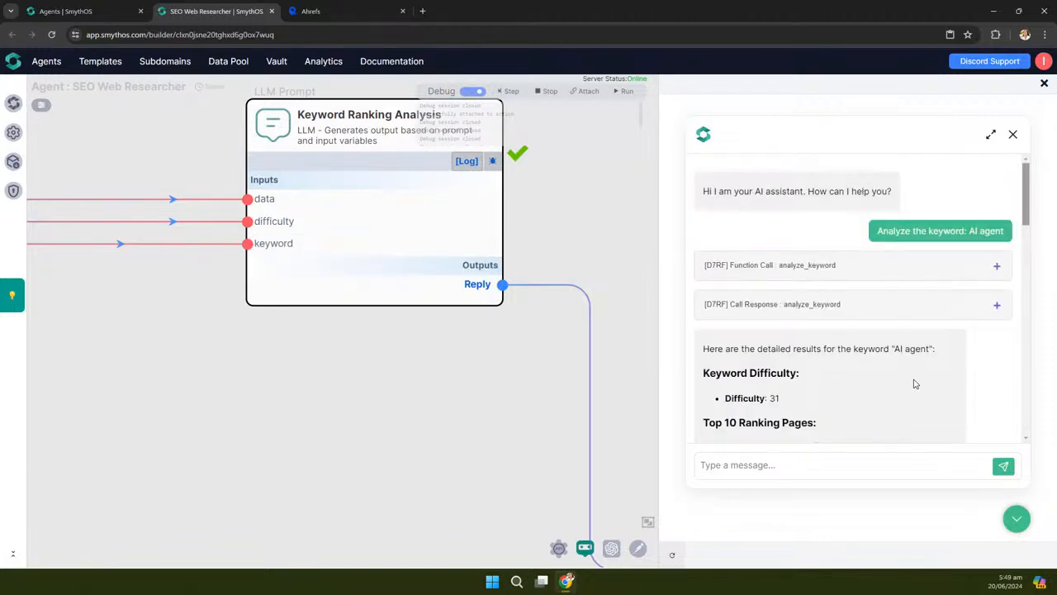
scroll(439, 339, "down", 2)
scroll(438, 338, "down", 2)
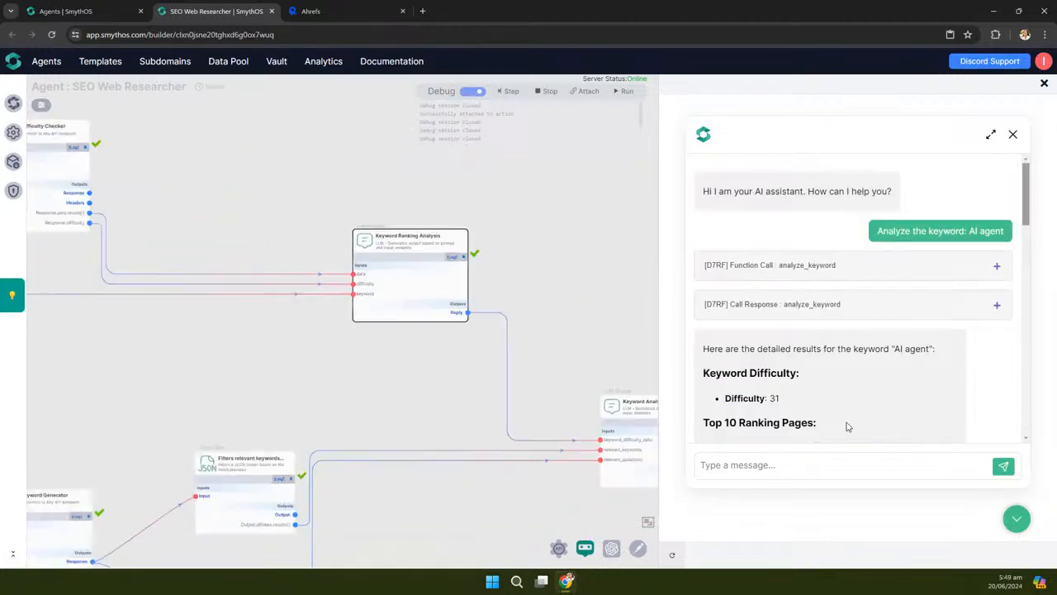
scroll(842, 421, "down", 5)
left_click_drag(593, 333, 545, 190)
left_click_drag(416, 448, 524, 362)
scroll(258, 311, "up", 3)
mouse_move(322, 289)
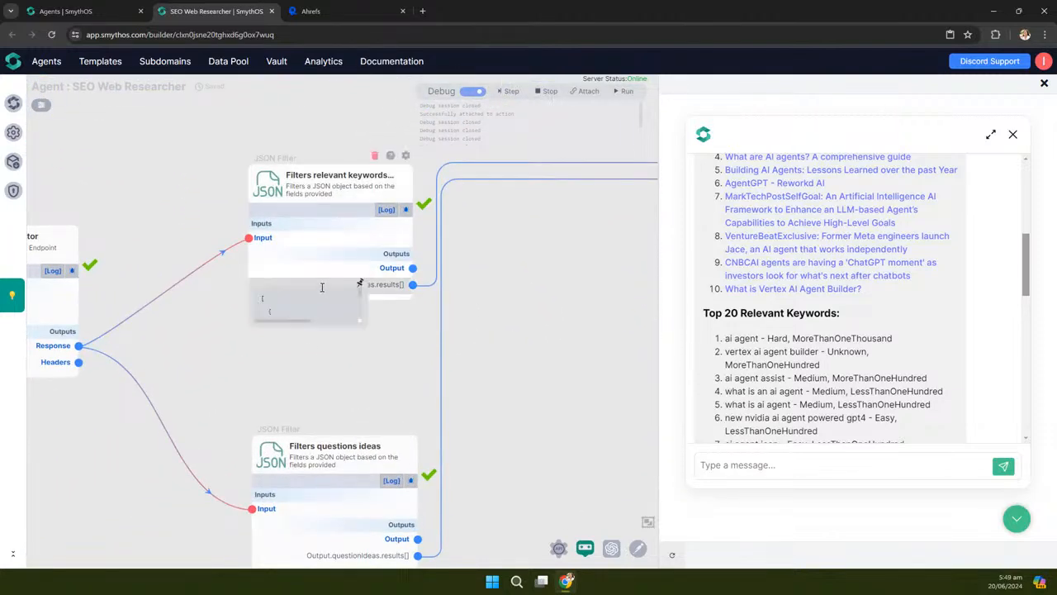
left_click(360, 285)
left_click_drag(361, 320, 571, 452)
scroll(228, 371, "up", 3)
scroll(231, 369, "up", 2)
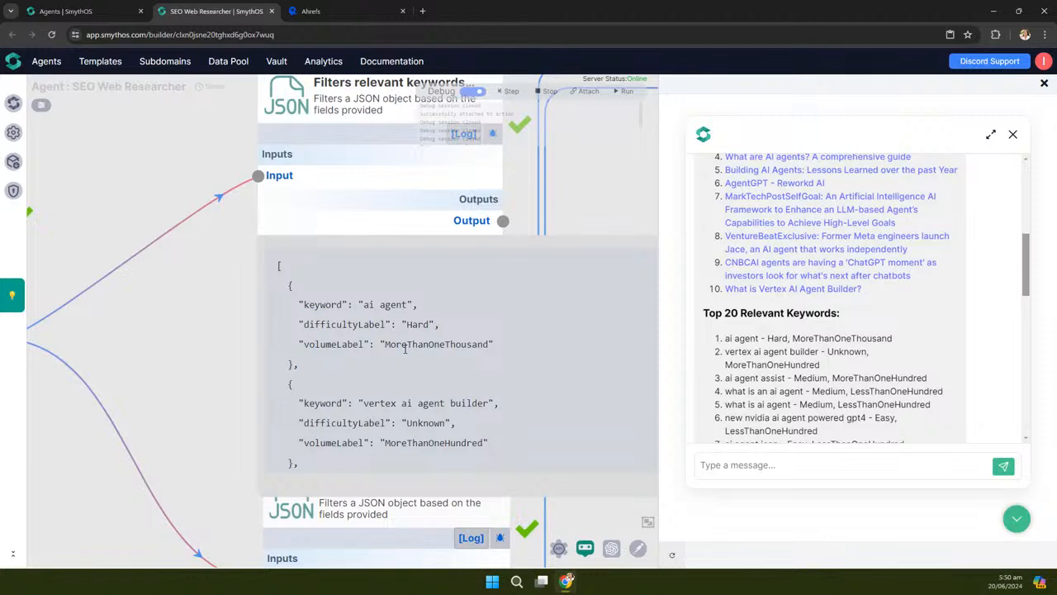
scroll(405, 348, "down", 2)
scroll(403, 338, "up", 1)
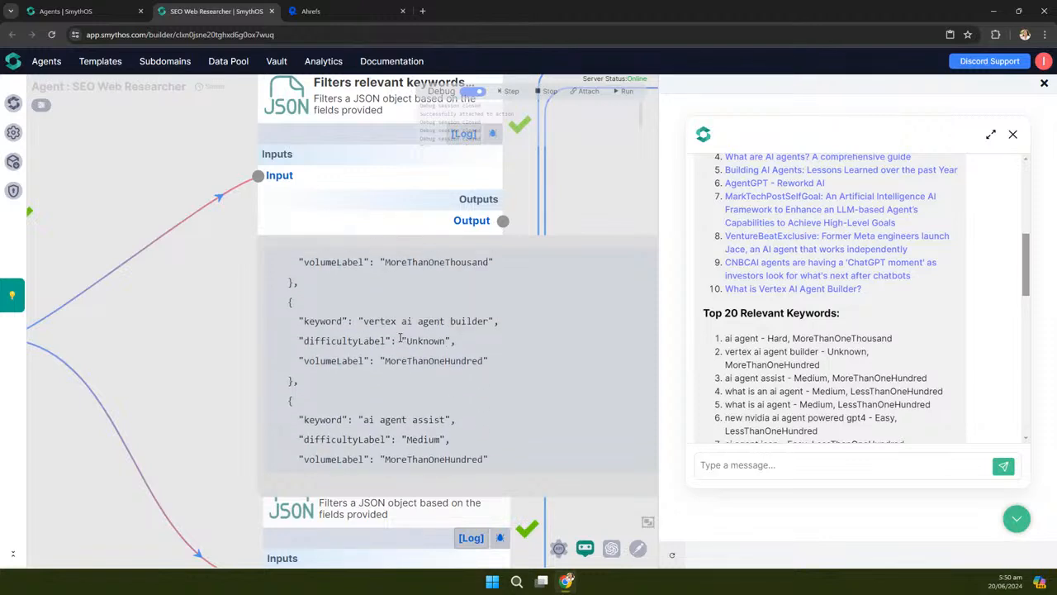
scroll(410, 377, "down", 1)
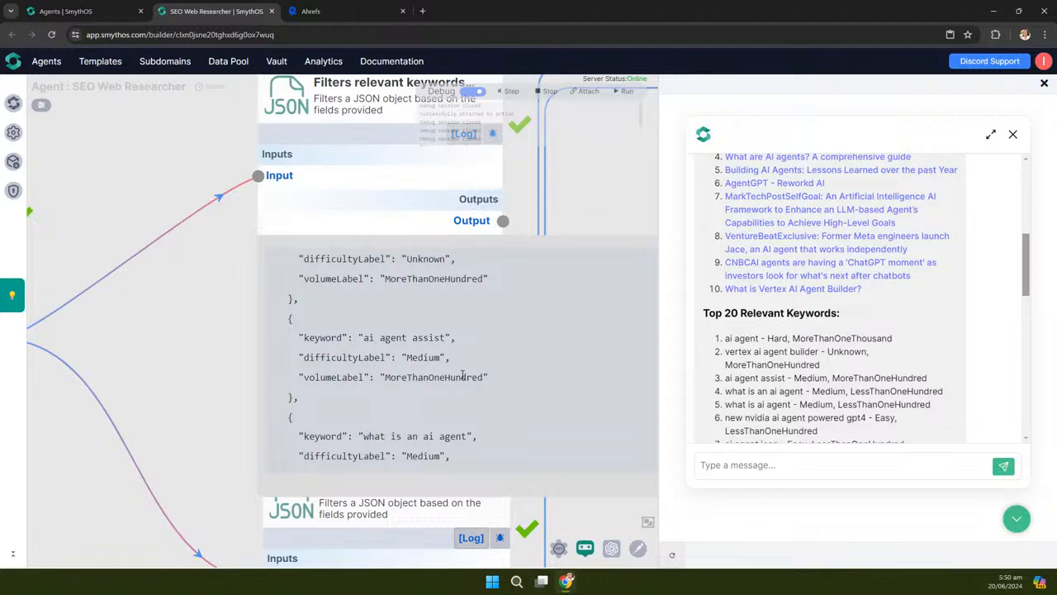
scroll(462, 376, "down", 2)
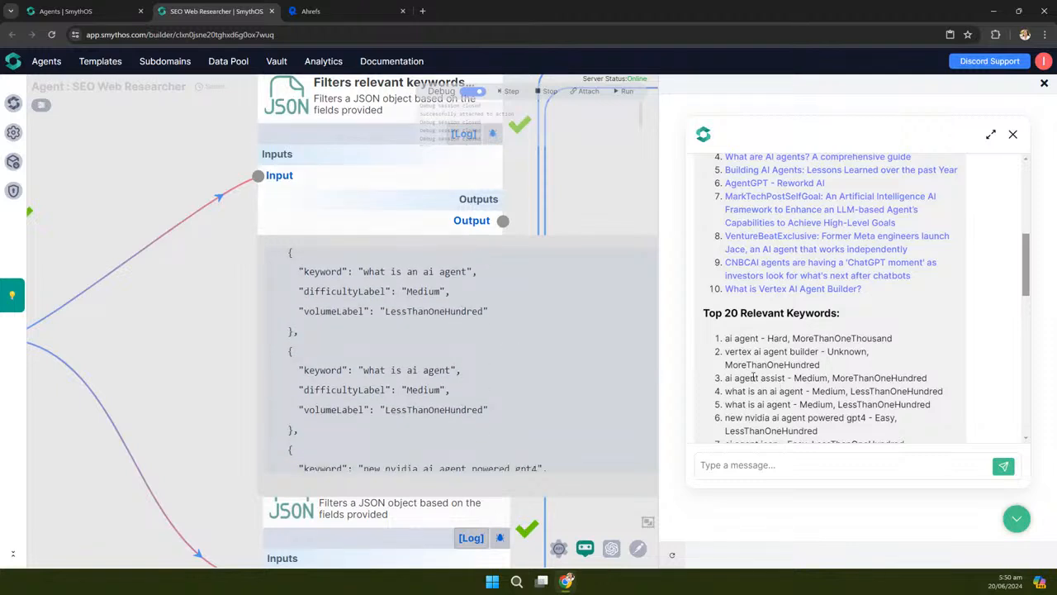
scroll(380, 294, "down", 3)
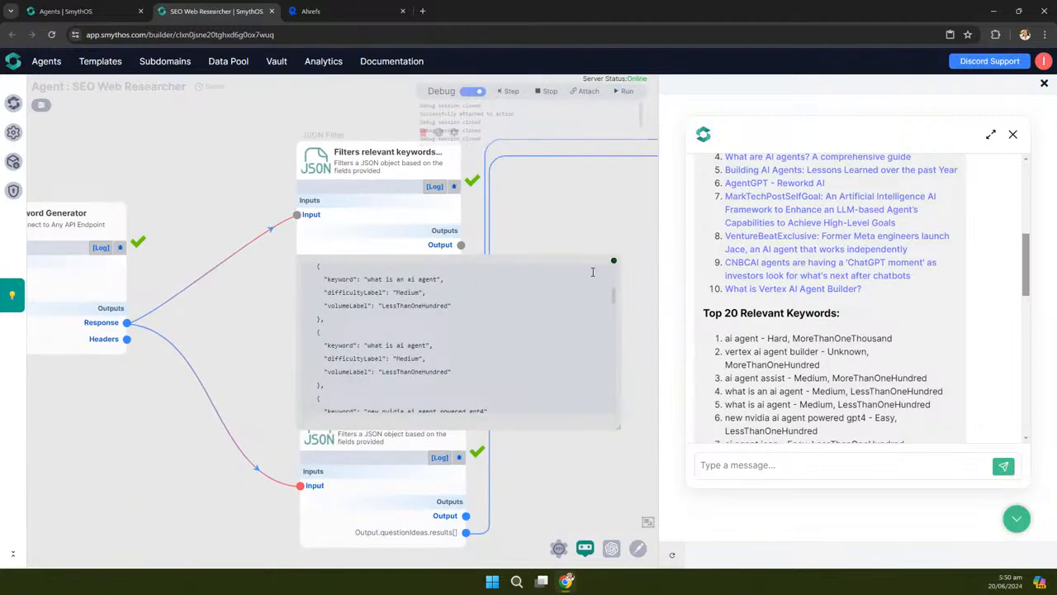
left_click(615, 266)
scroll(549, 378, "down", 3)
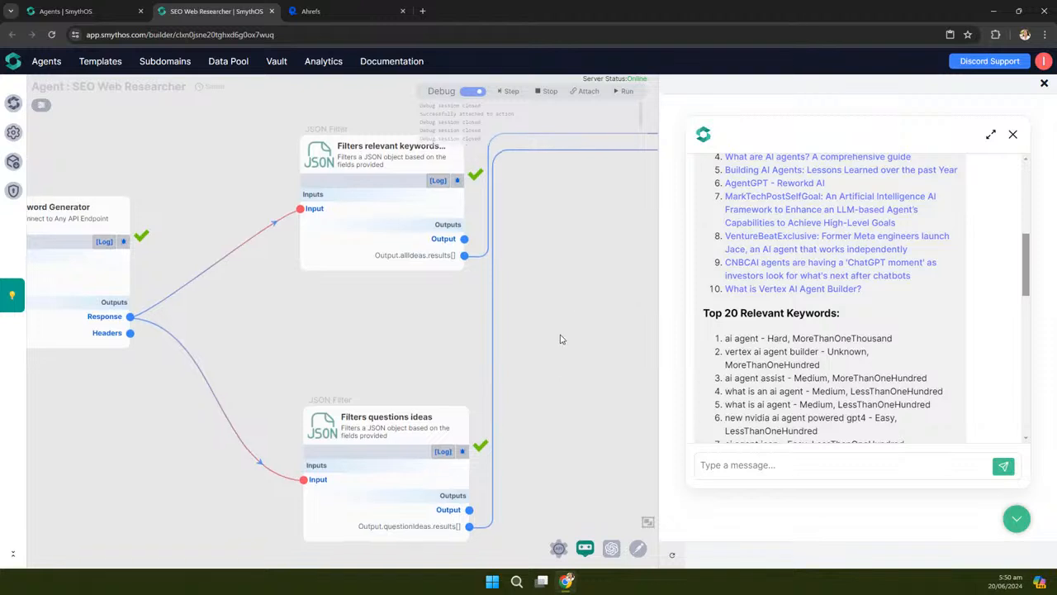
scroll(474, 491, "up", 2)
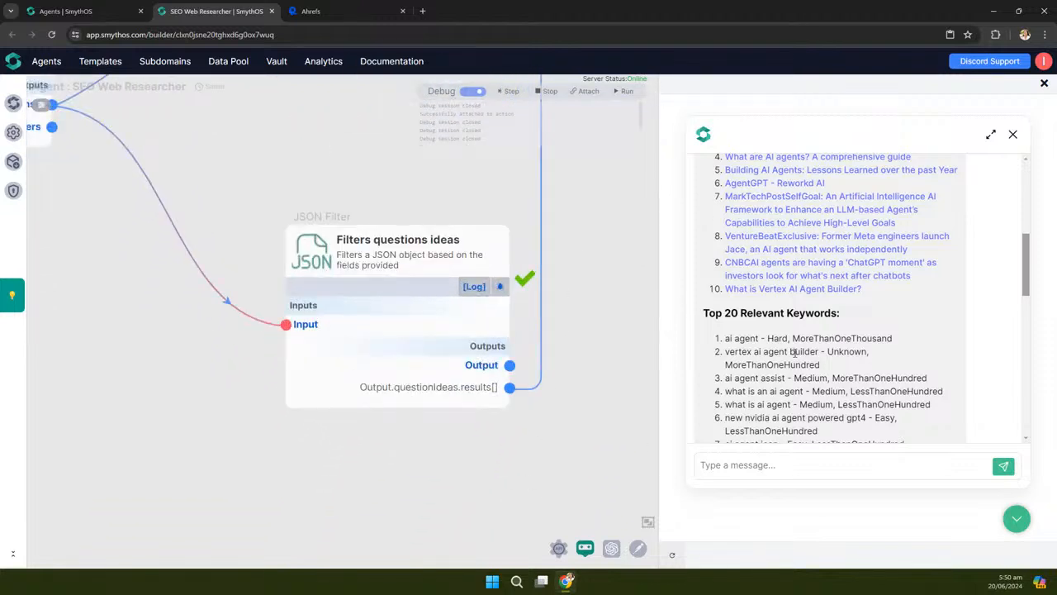
scroll(799, 346, "down", 2)
scroll(799, 345, "down", 2)
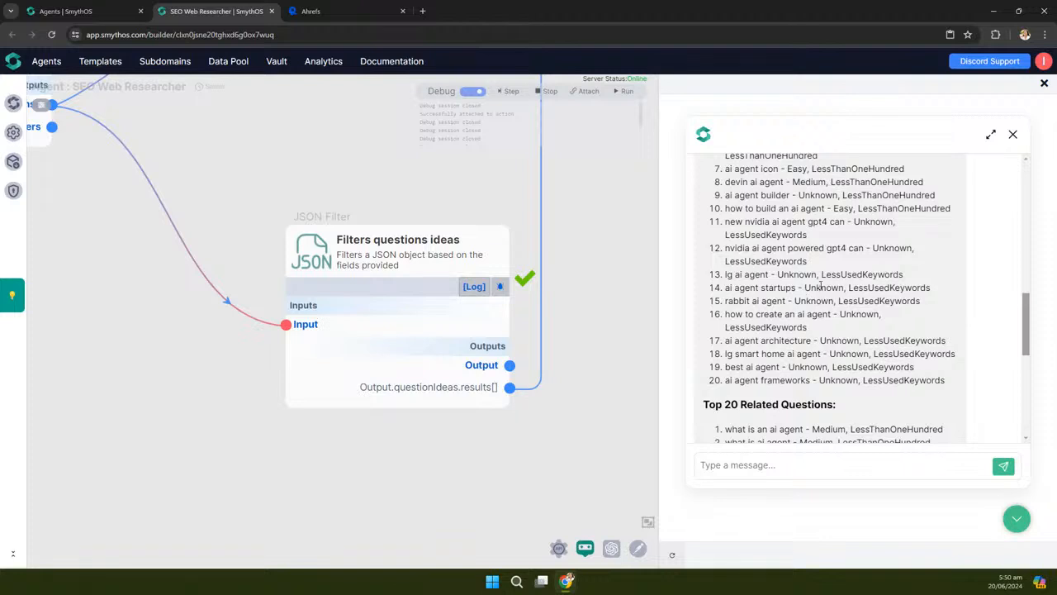
scroll(847, 338, "down", 2)
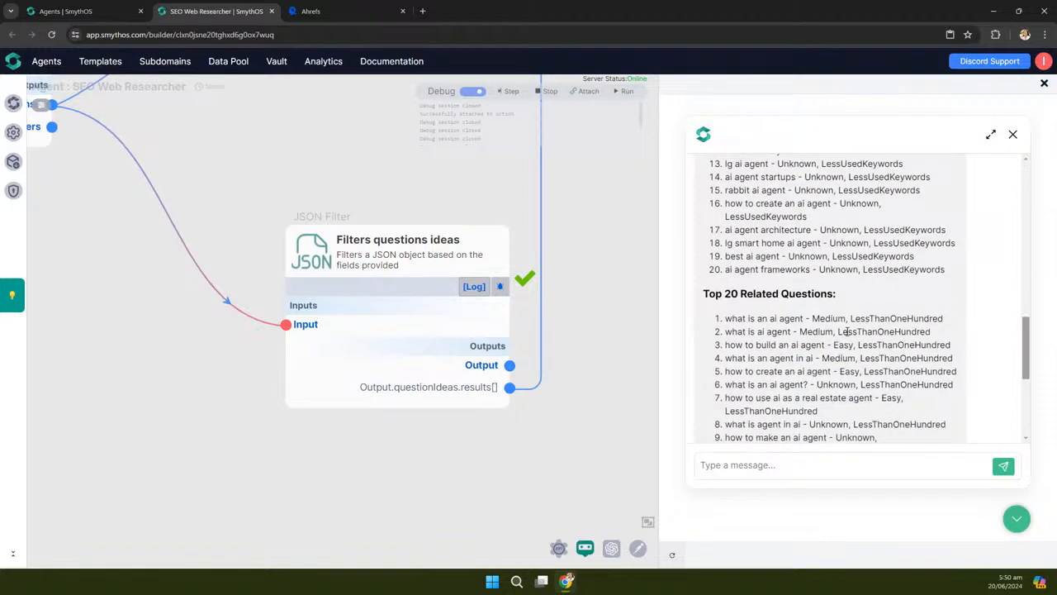
scroll(847, 339, "down", 1)
scroll(417, 443, "up", 2)
mouse_move(328, 376)
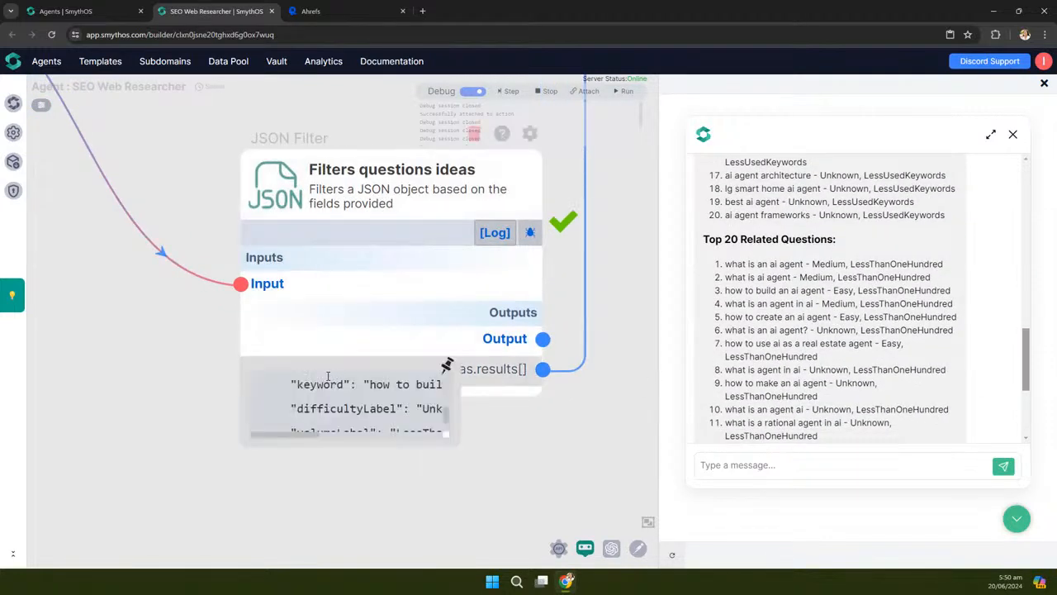
left_click(447, 370)
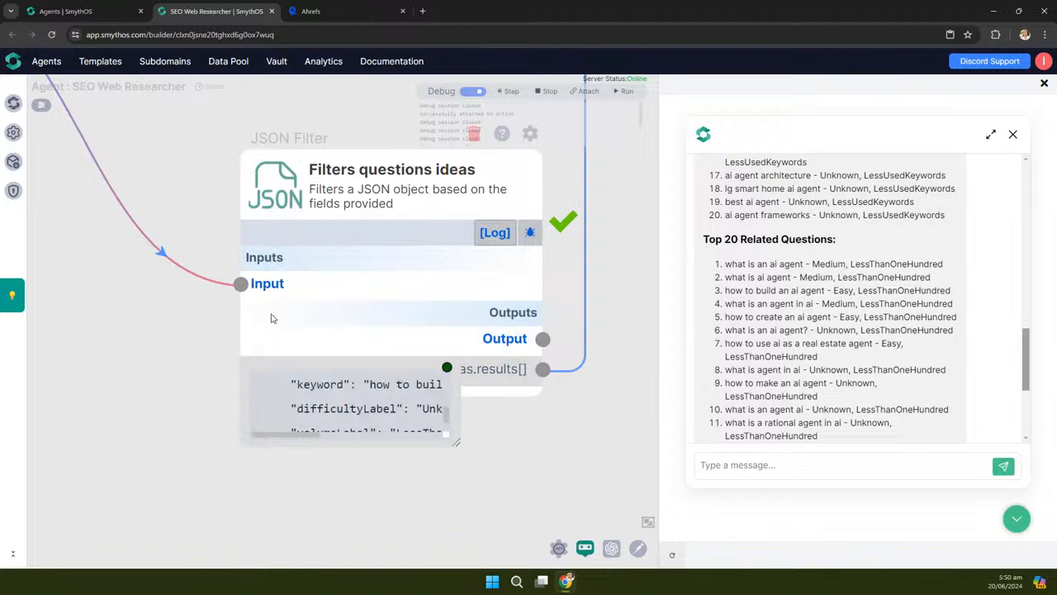
scroll(274, 308, "down", 2)
left_click_drag(396, 402, 541, 505)
scroll(438, 429, "up", 5)
scroll(444, 427, "up", 5)
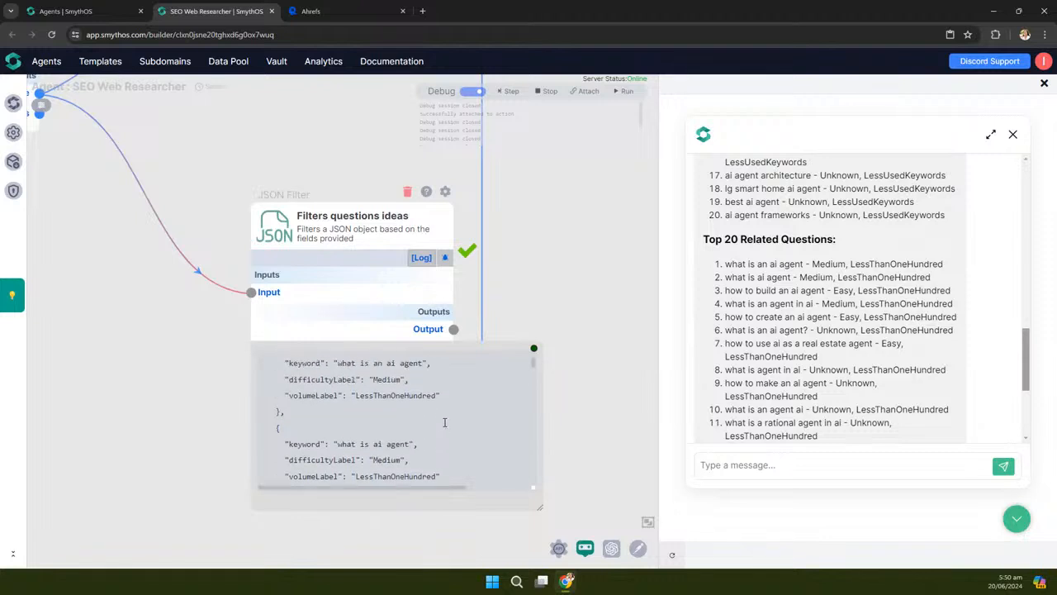
left_click_drag(532, 286, 578, 271)
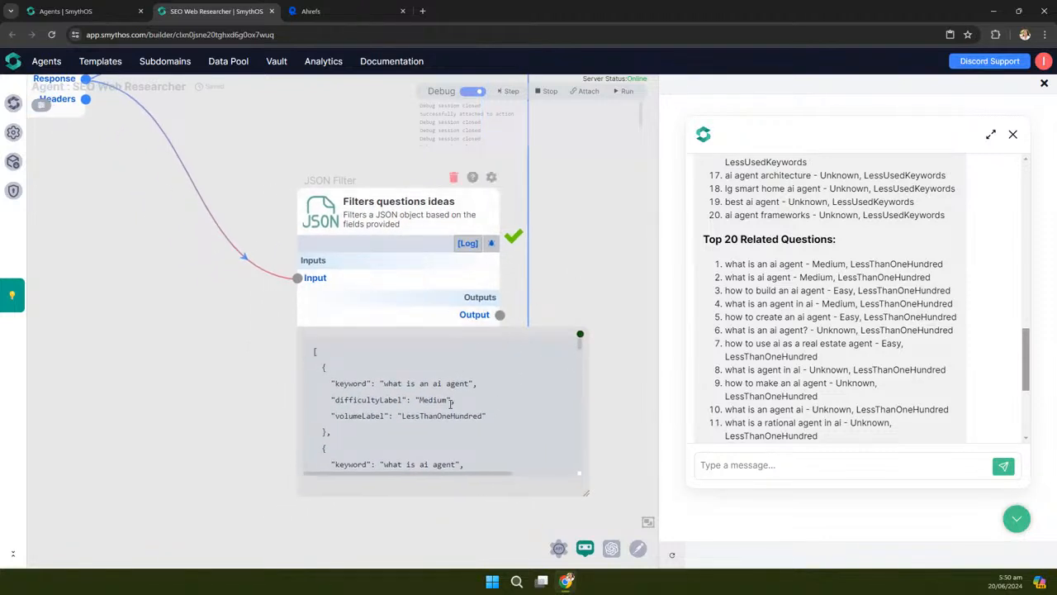
scroll(450, 402, "up", 3)
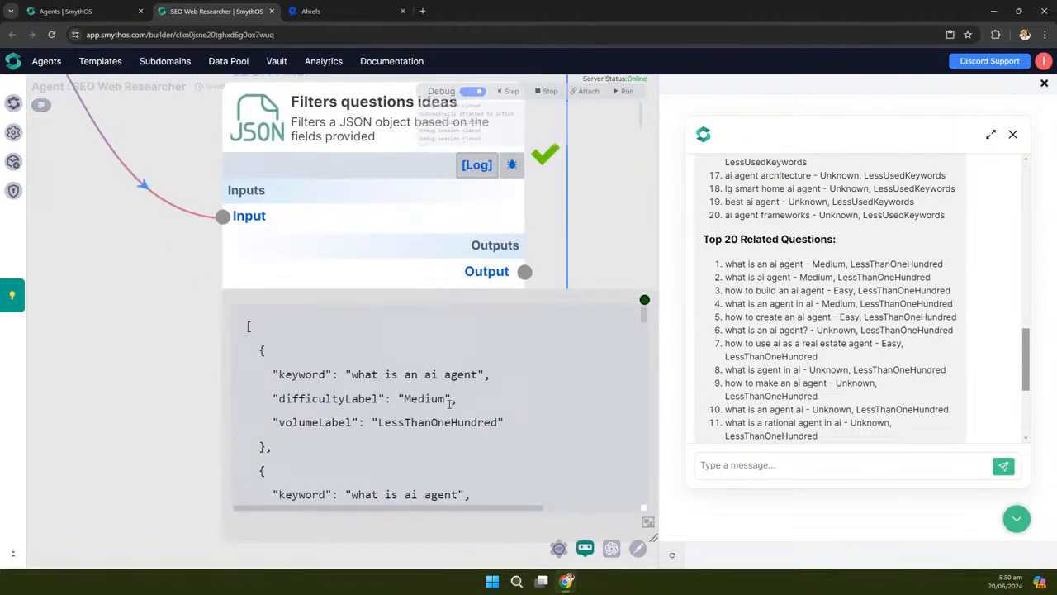
scroll(438, 388, "down", 2)
scroll(437, 402, "up", 4)
scroll(406, 452, "down", 3)
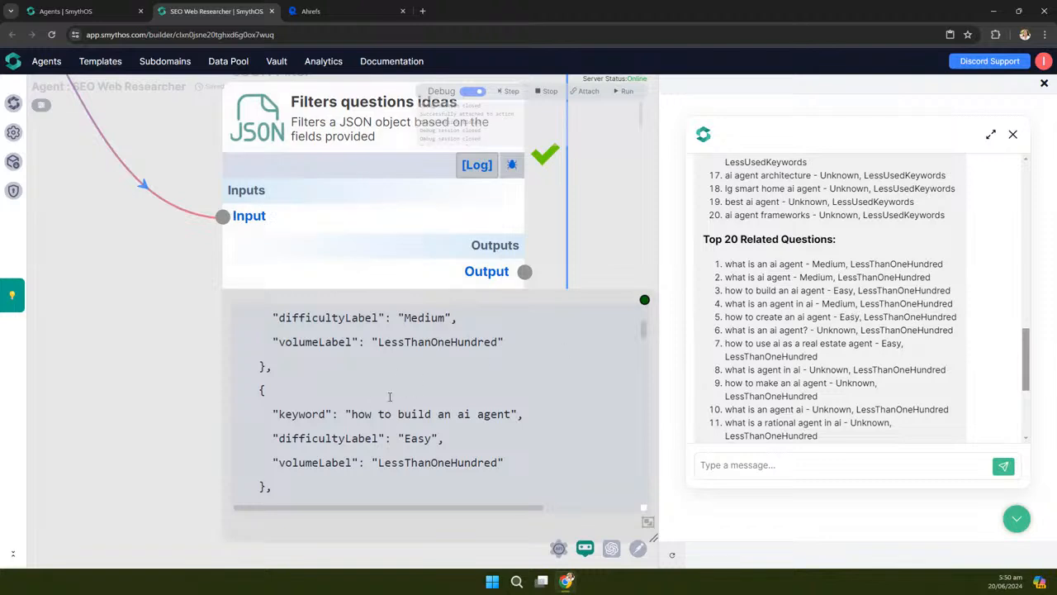
scroll(357, 403, "down", 1)
scroll(357, 402, "down", 2)
scroll(357, 402, "down", 3)
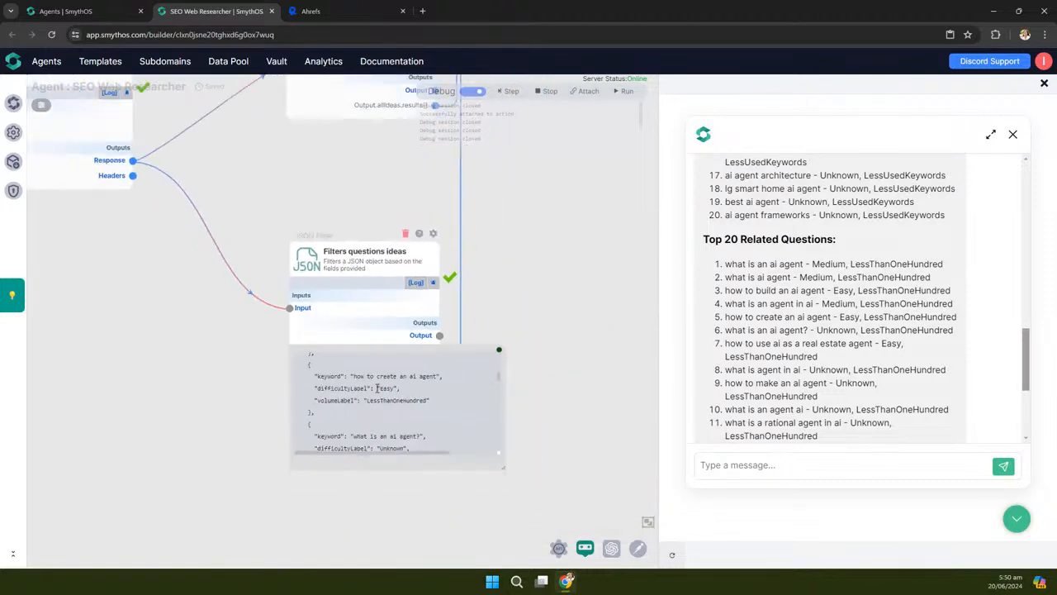
left_click(499, 352)
scroll(447, 438, "down", 3)
left_click_drag(559, 278, 405, 420)
scroll(405, 424, "down", 1)
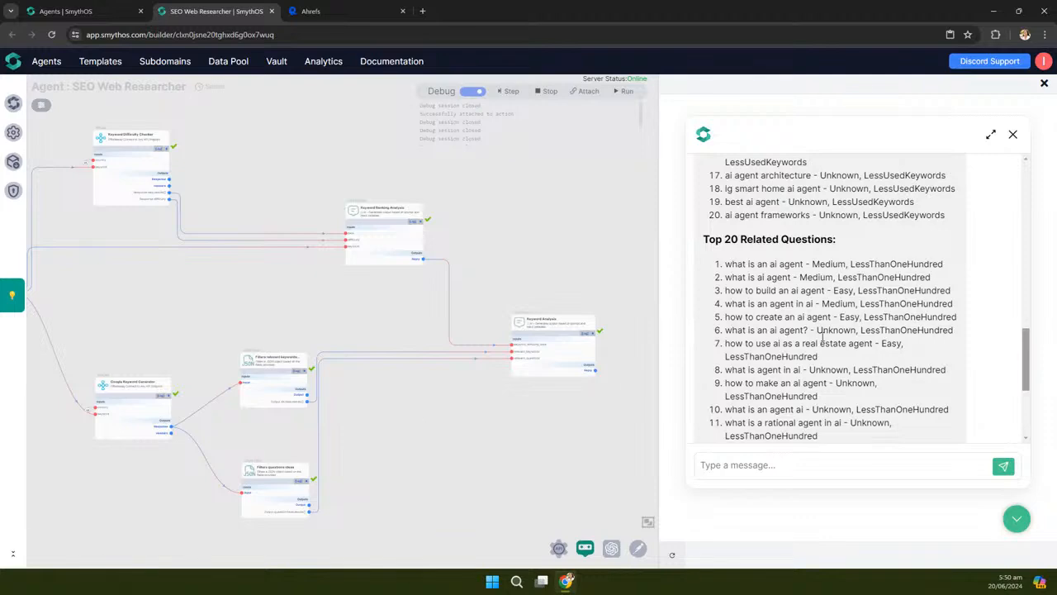
Recentre the workflow, test page zoom with Ctrl+minus/plus, and narrow the chat panel to widen the canvas
scroll(818, 332, "up", 4)
scroll(818, 333, "up", 5)
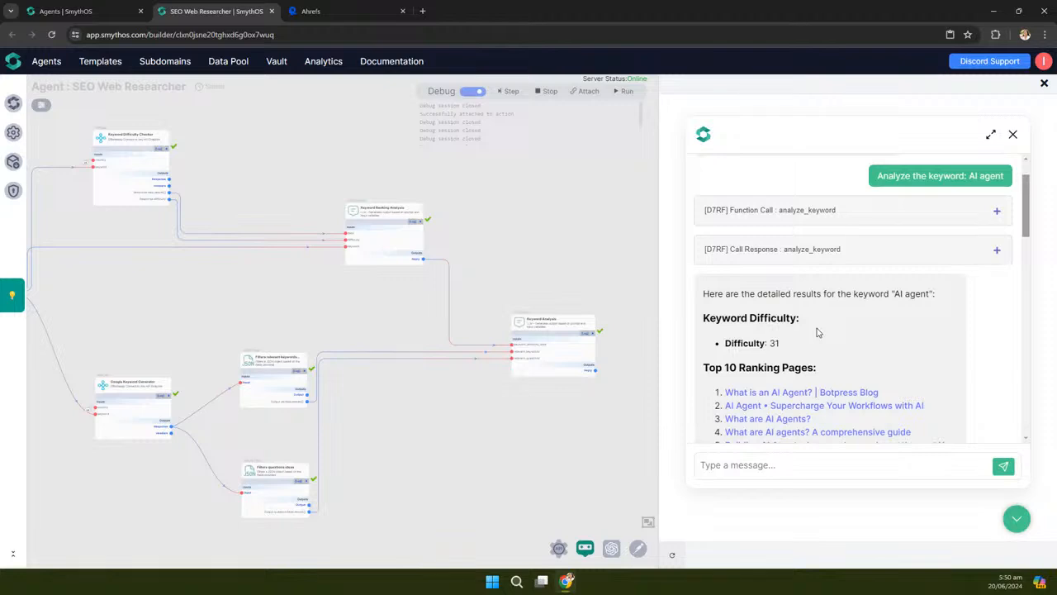
left_click_drag(451, 426, 490, 410)
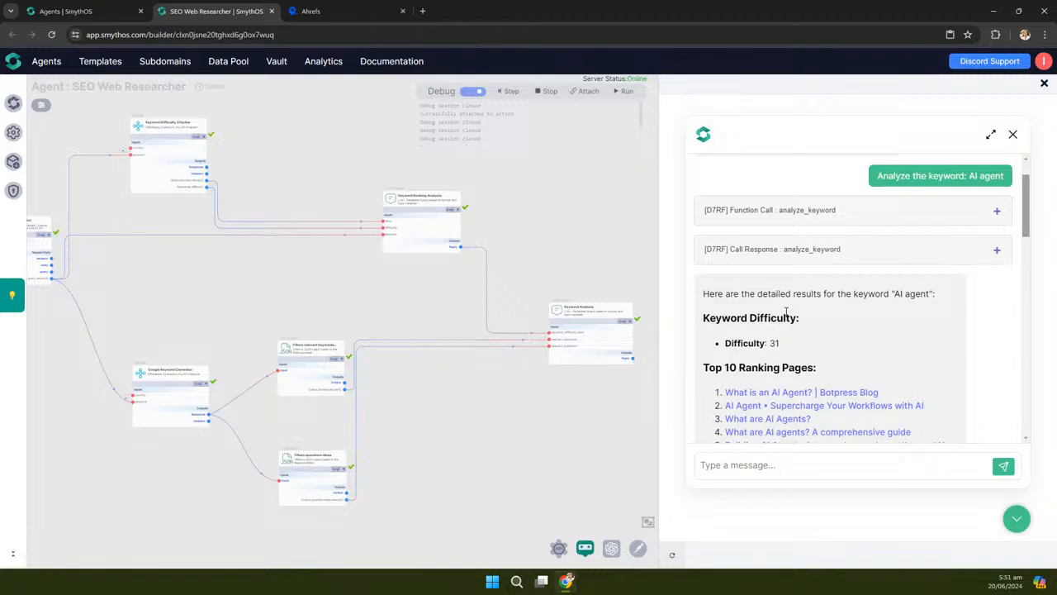
key("ctrl+minus")
key("ctrl+plus")
key("ctrl+plus")
key("ctrl+plus")
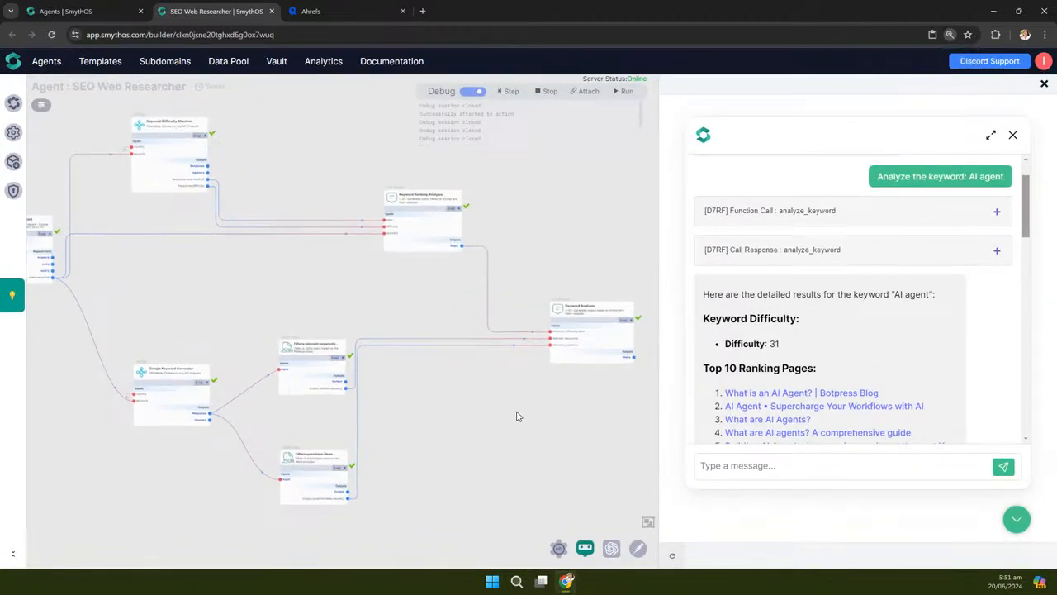
left_click_drag(661, 274, 745, 267)
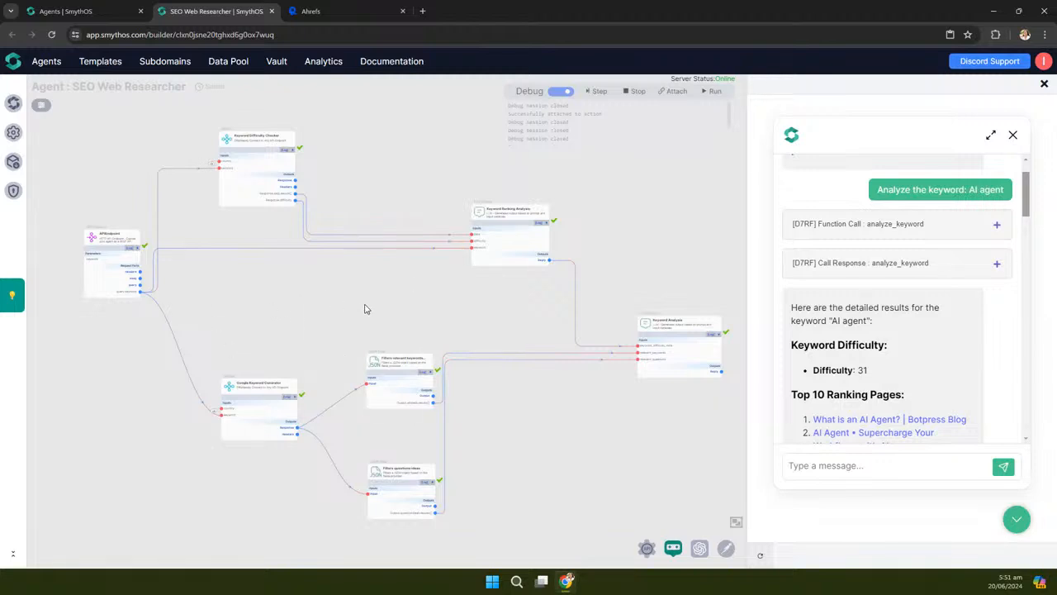
scroll(363, 307, "down", 1)
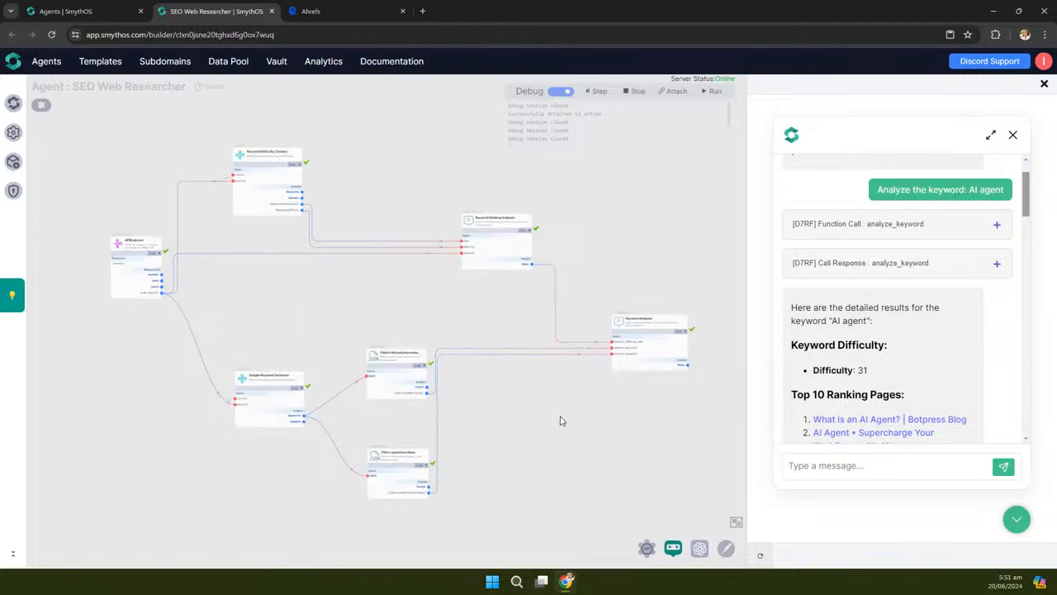